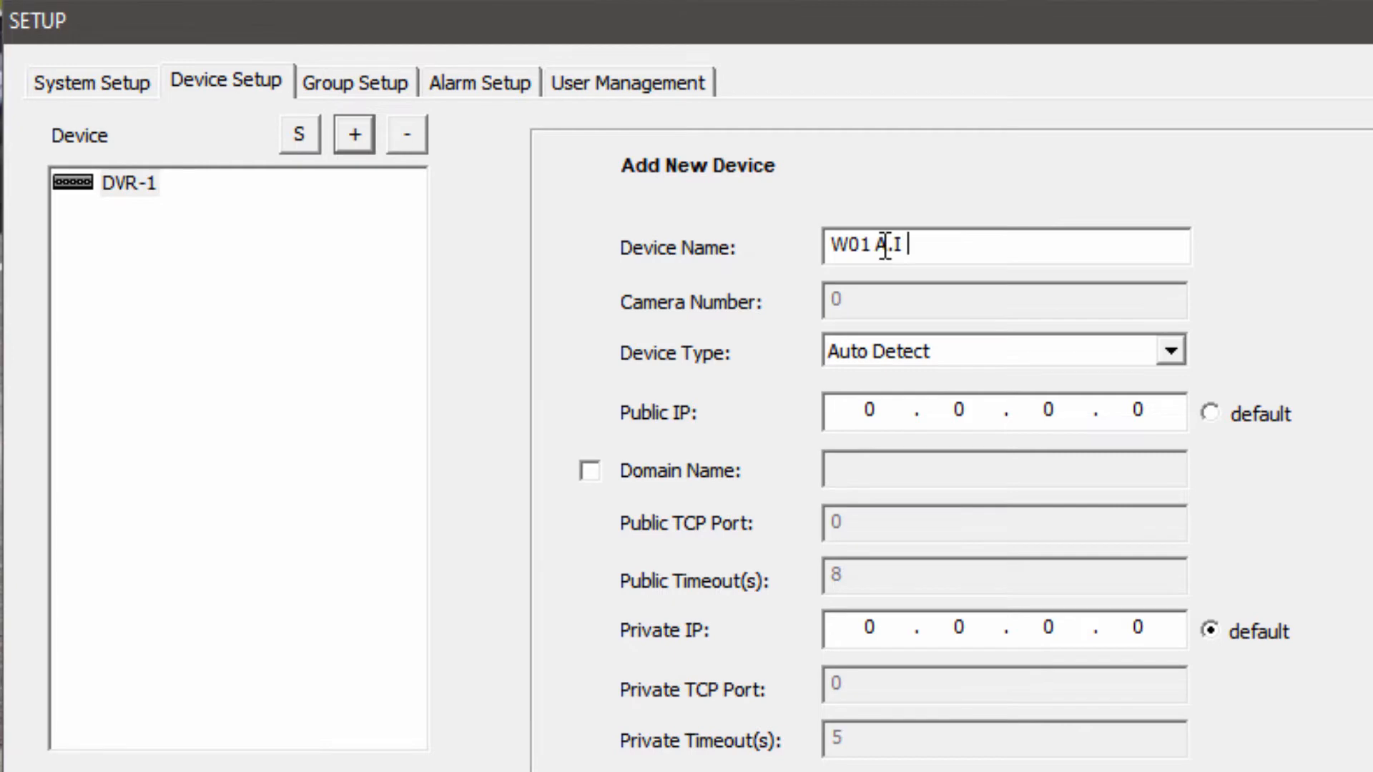
Step: Define the new device as "W01 A.I Search" with type Omega Web Browser and private IP 192.168.2.226
text(earch)
click(900, 350)
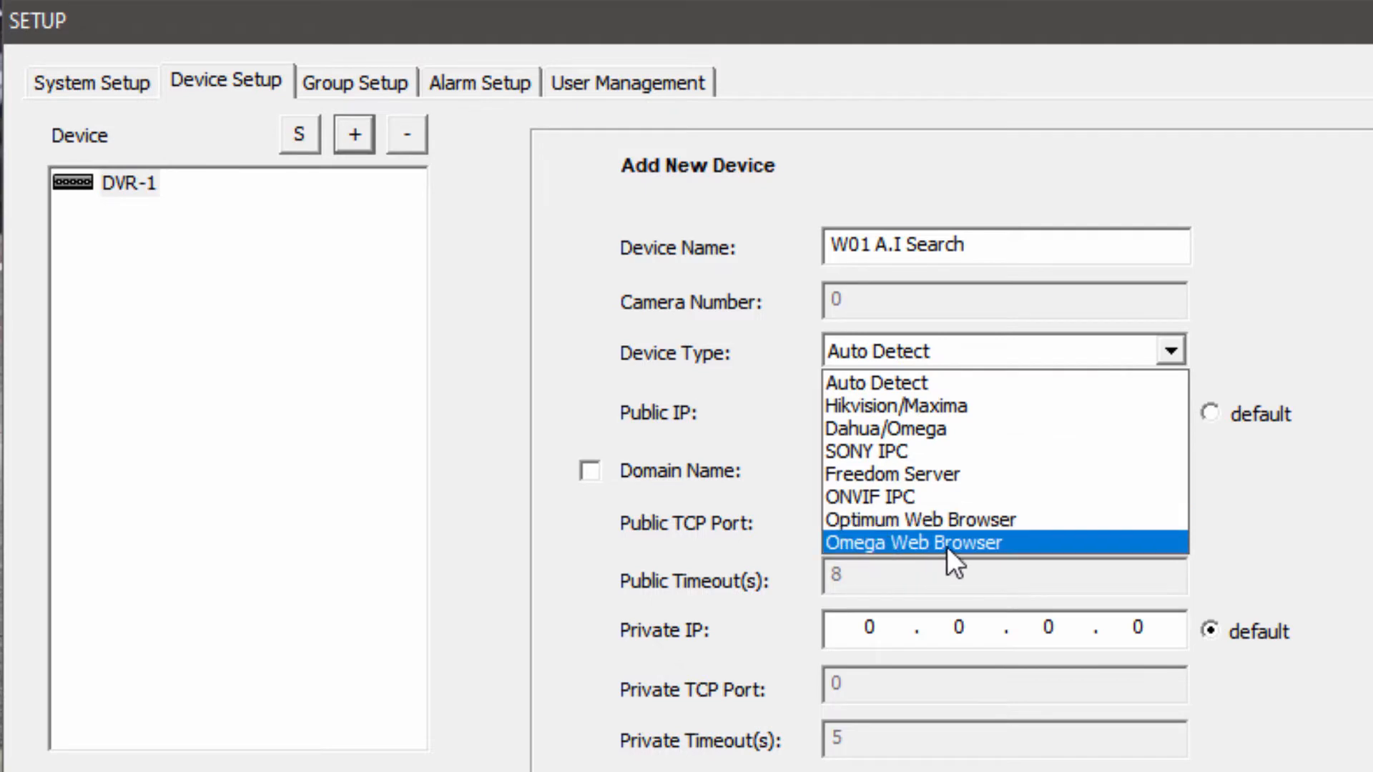
click(977, 542)
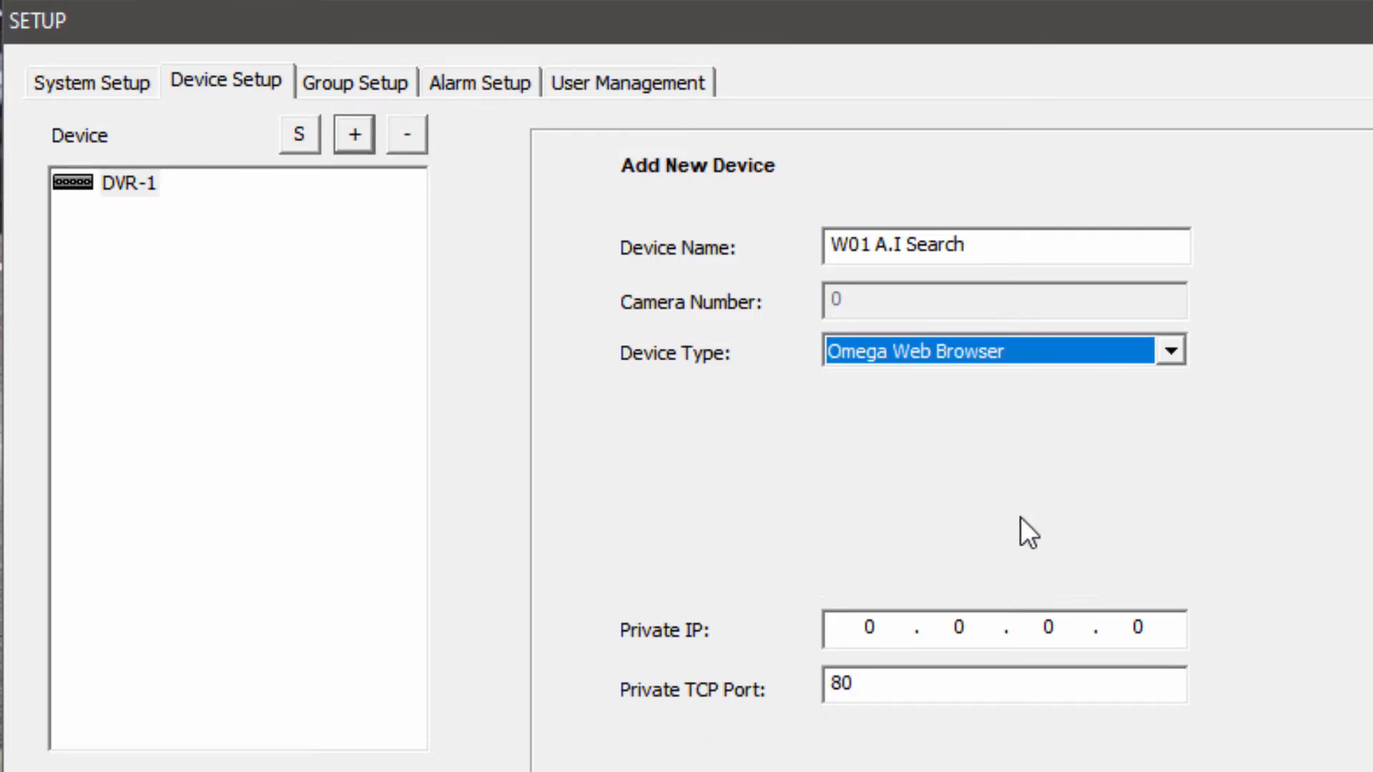
click(889, 632)
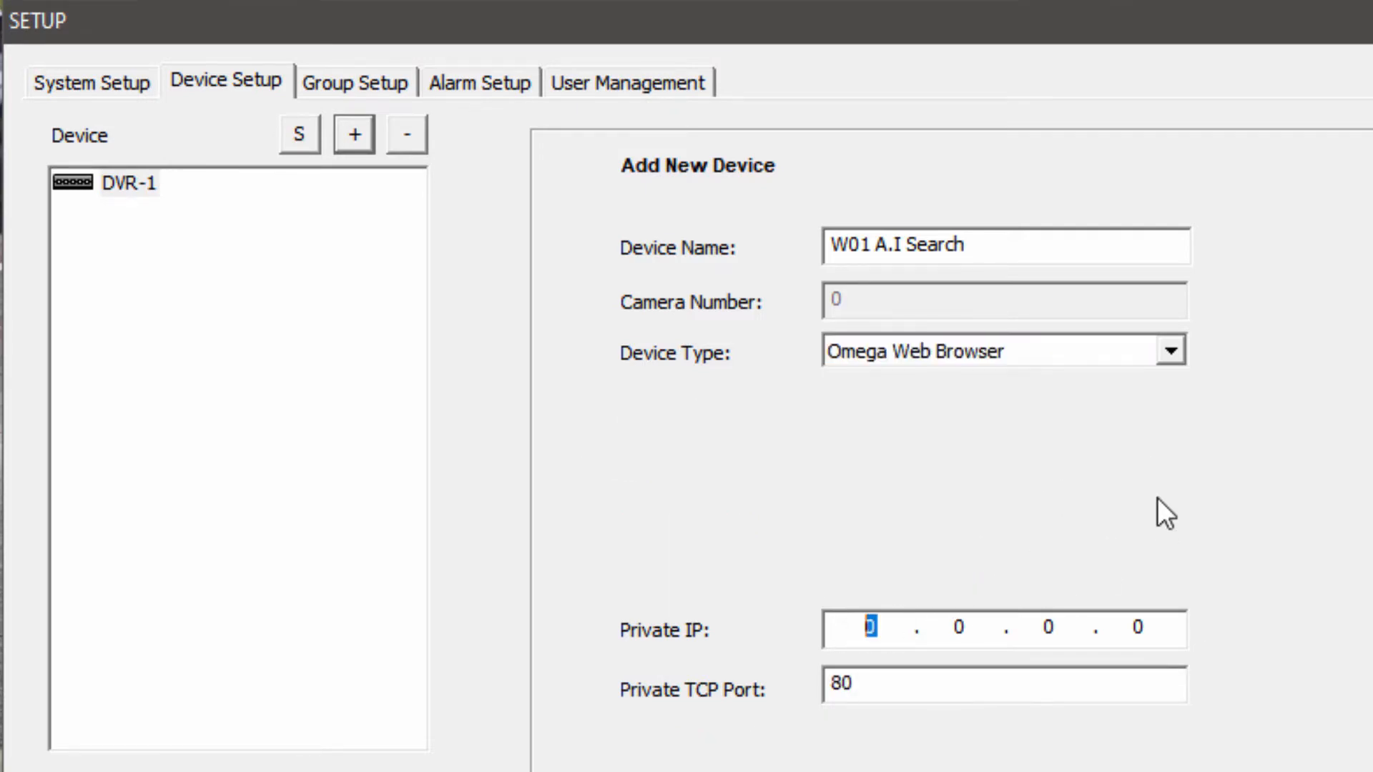
text(192.168.2.226)
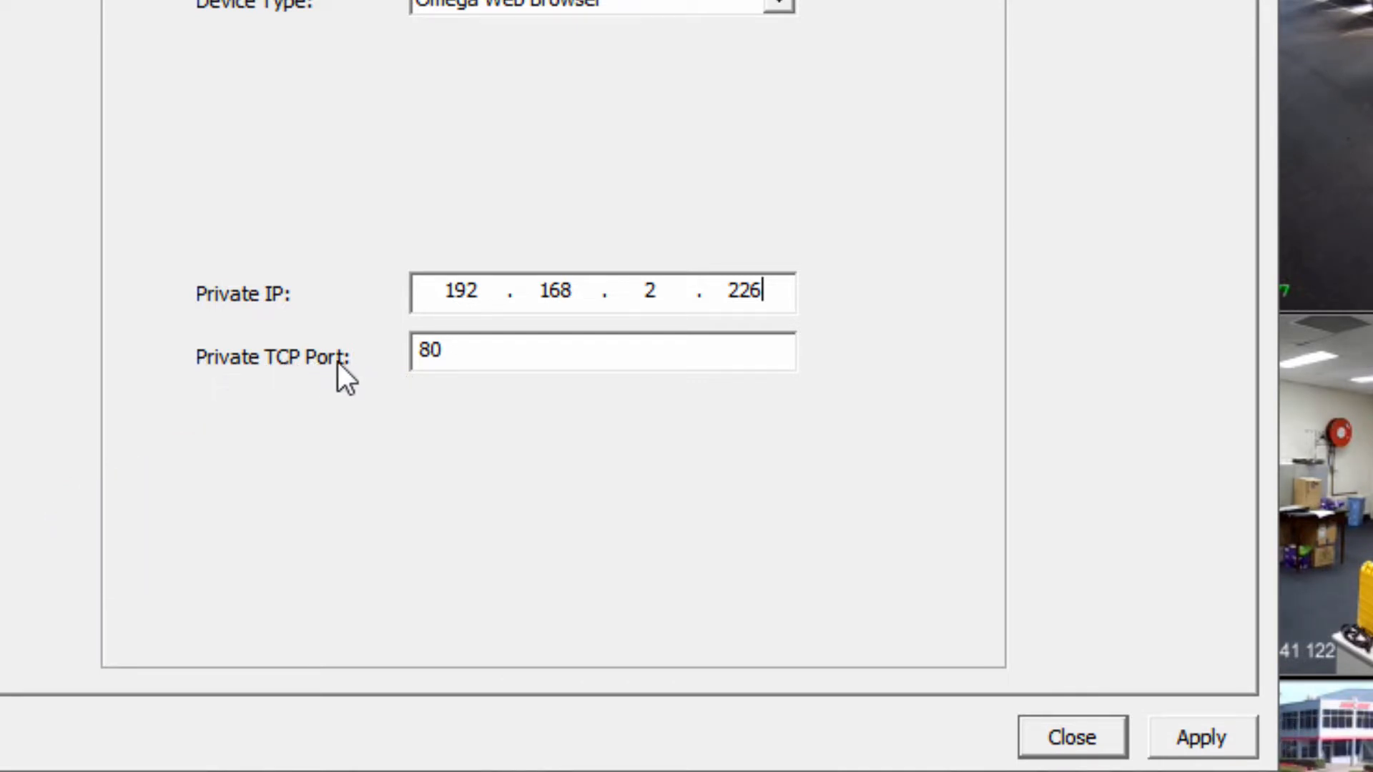
click(471, 358)
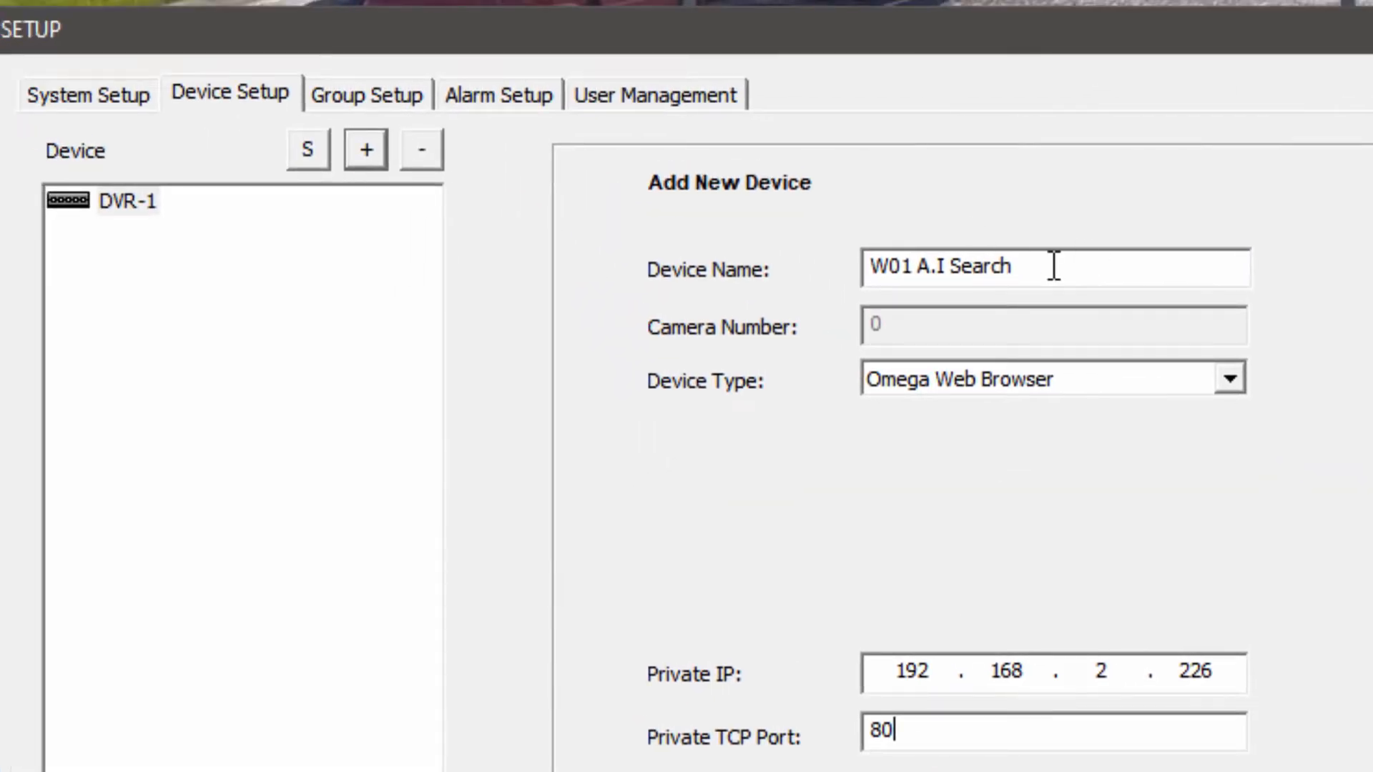
Step: Copy the device name "W01 A.I Search" for reuse and apply the new device entry
drag(1054, 266, 836, 263)
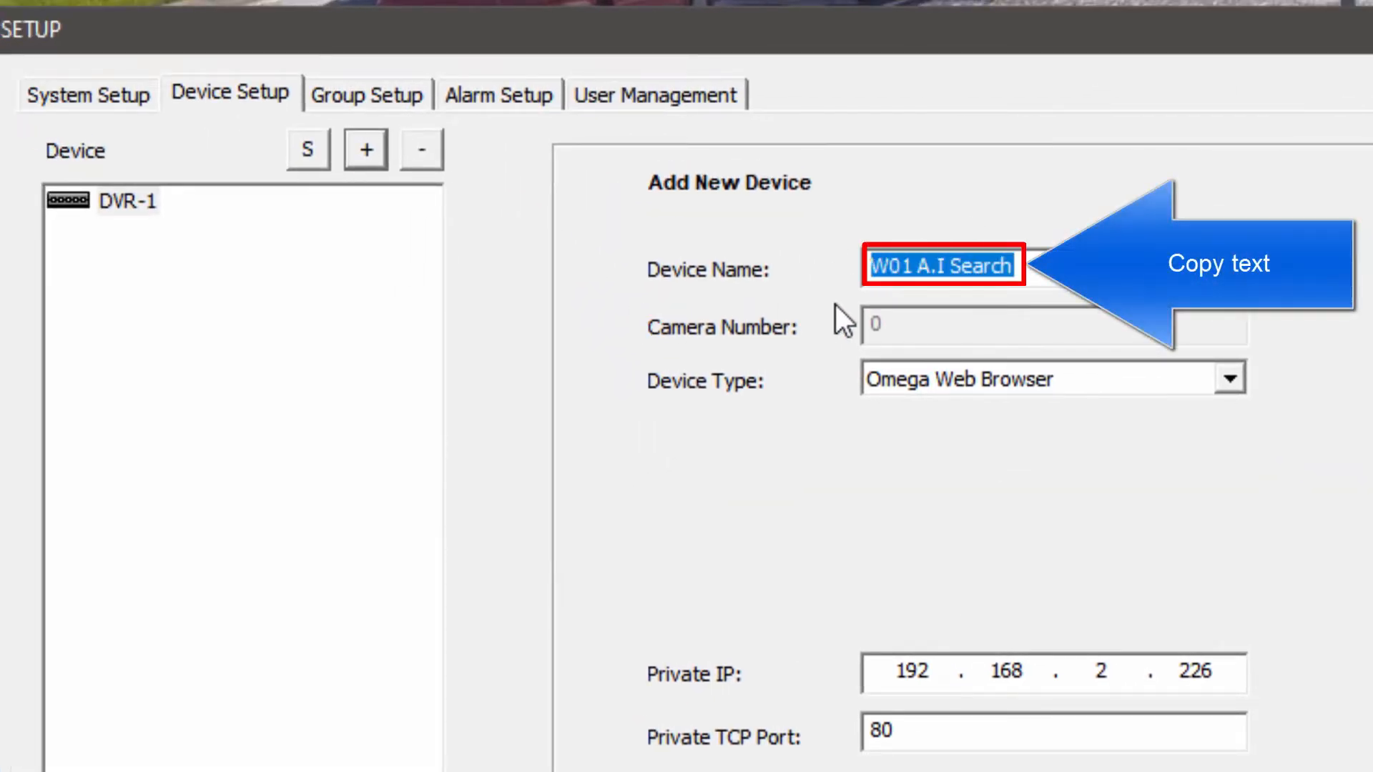
click(1045, 271)
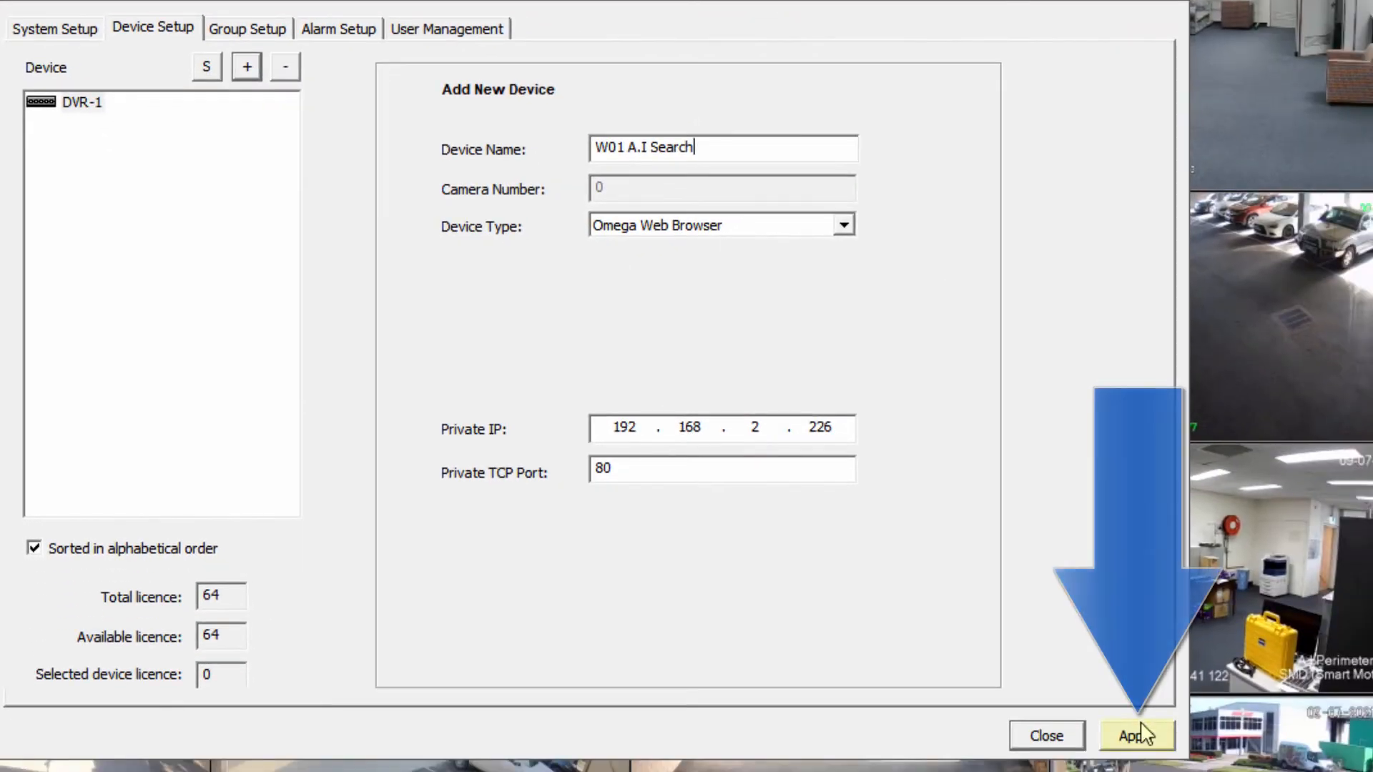
click(1142, 735)
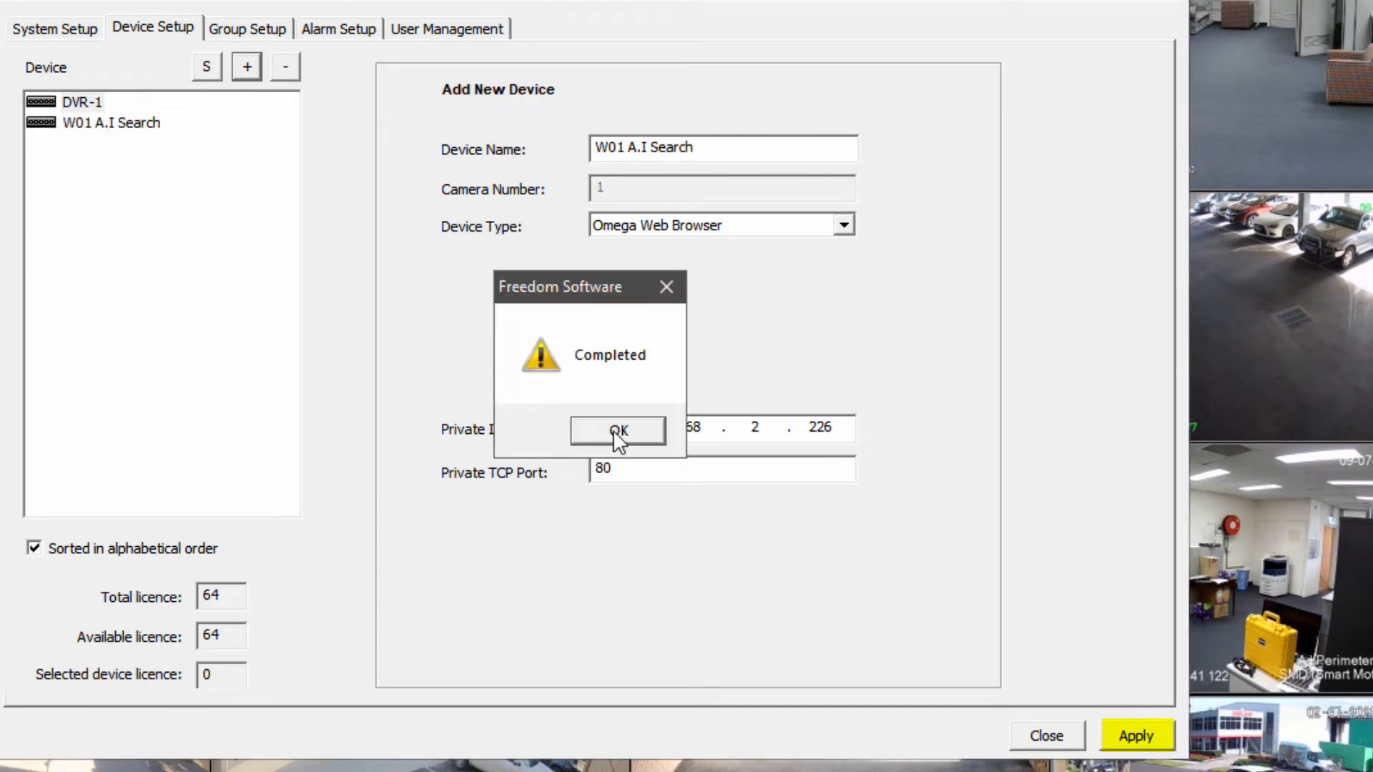
click(618, 431)
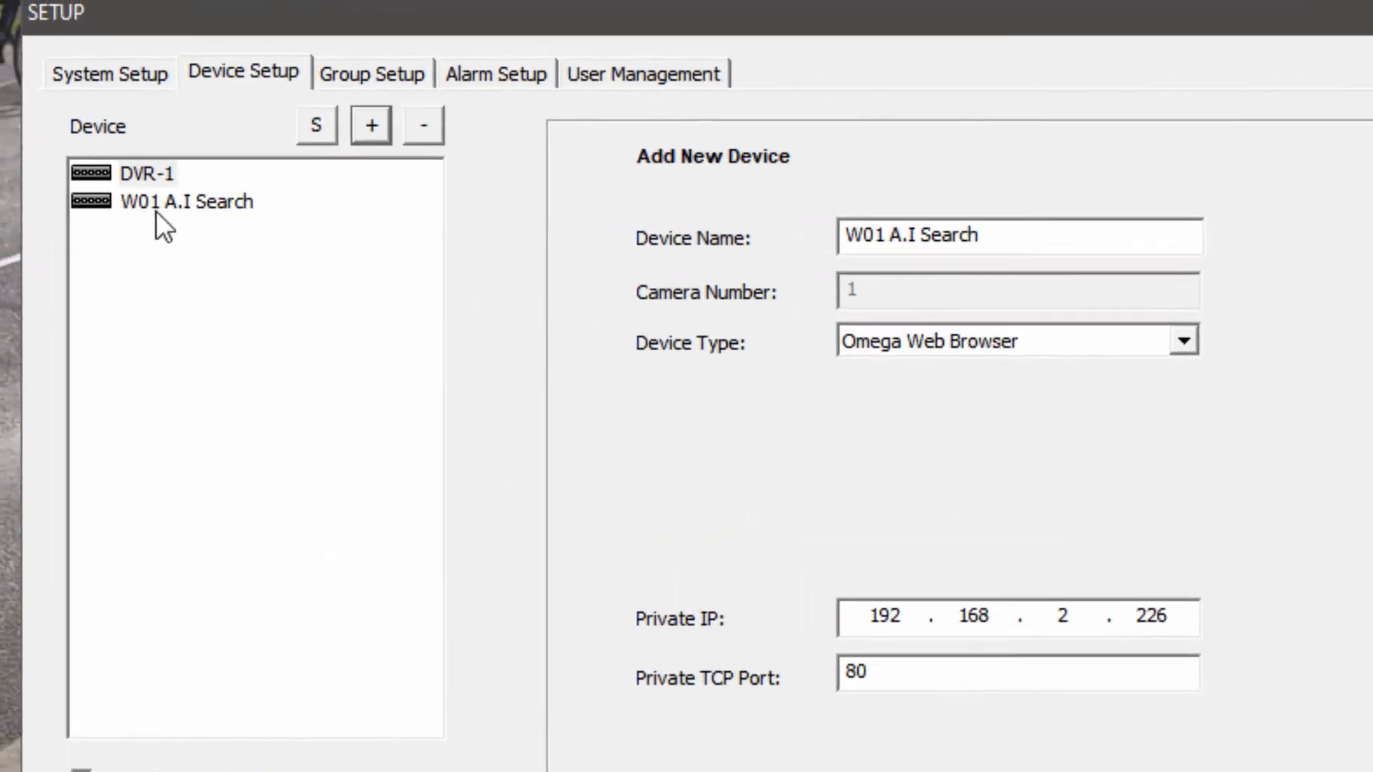
Step: Rename camera C01 under the W01 A.I Search device as "W01 A.I Search", apply it and close the setup
click(157, 209)
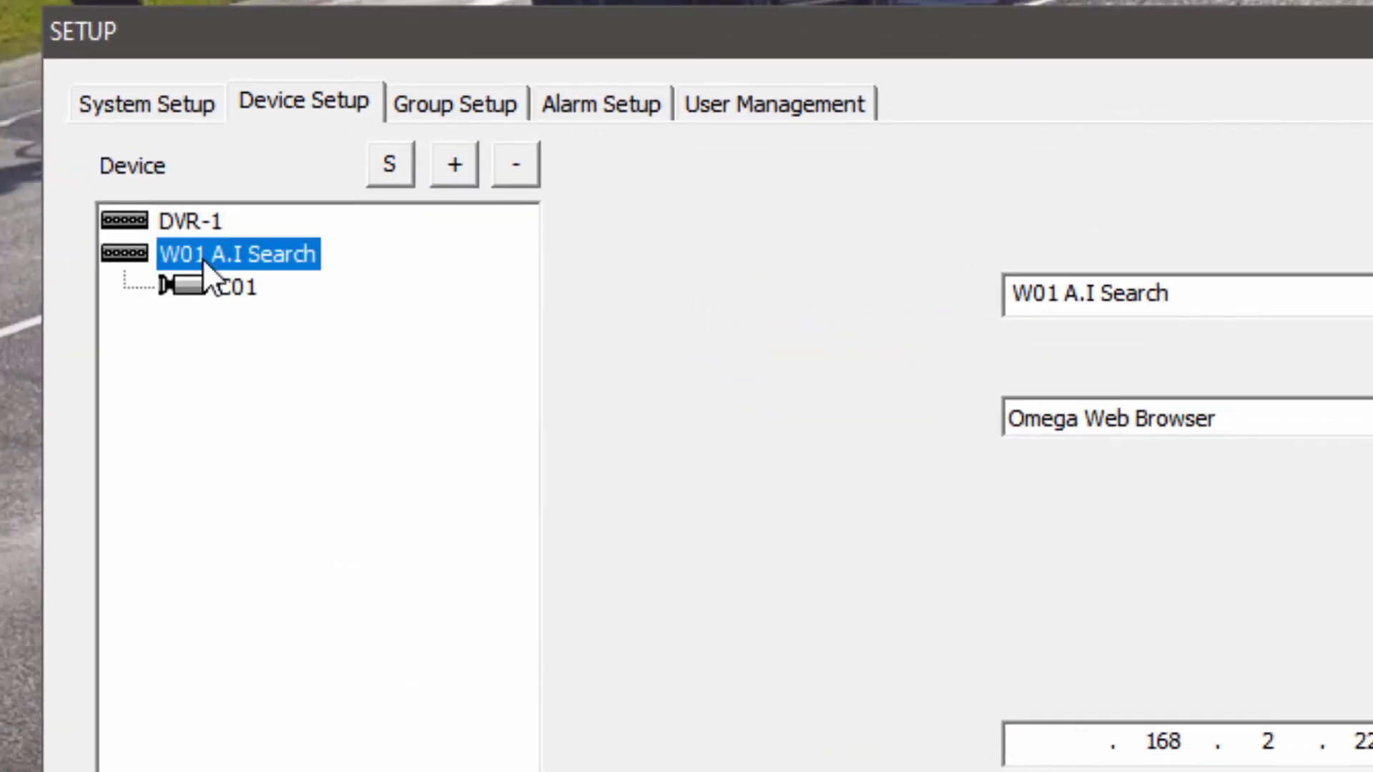
click(238, 290)
drag(1030, 282, 971, 273)
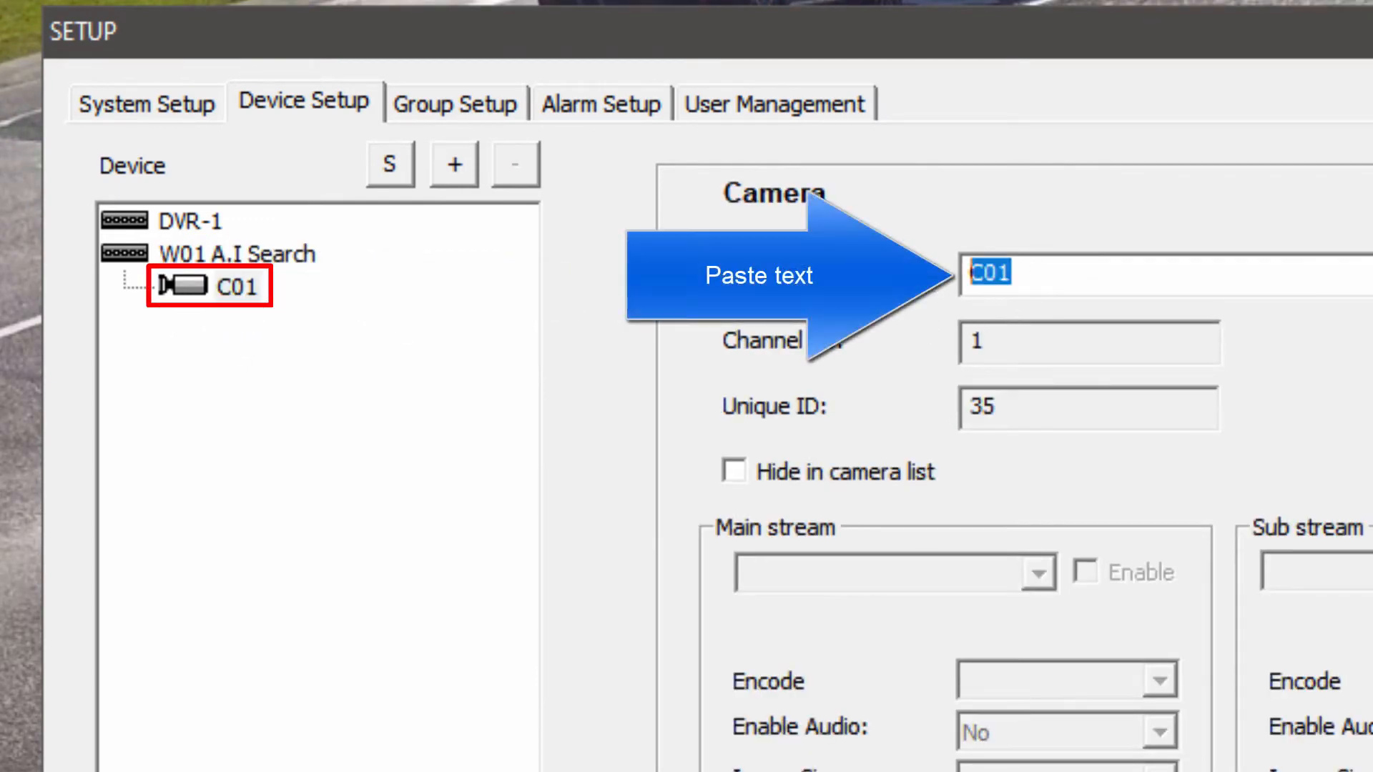
text(W01 A.I Search)
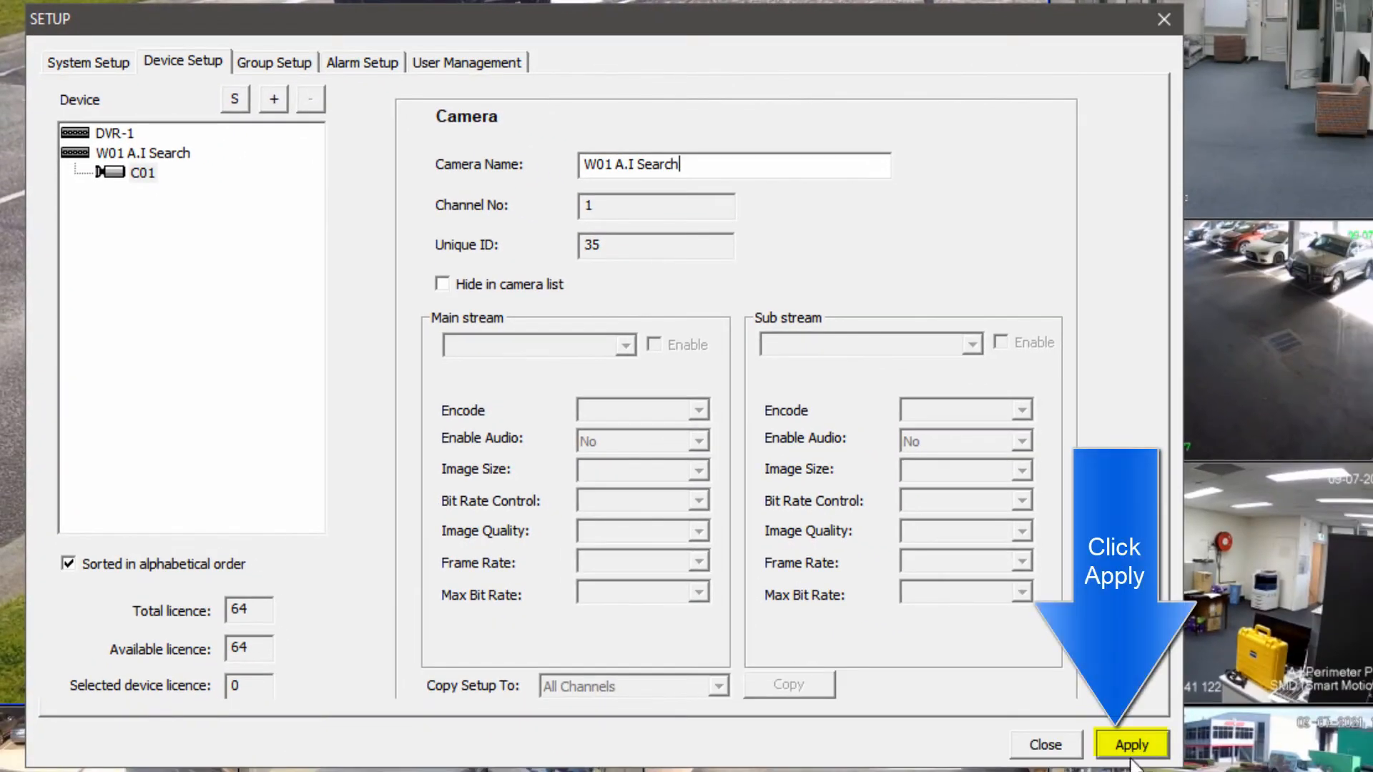
click(1122, 748)
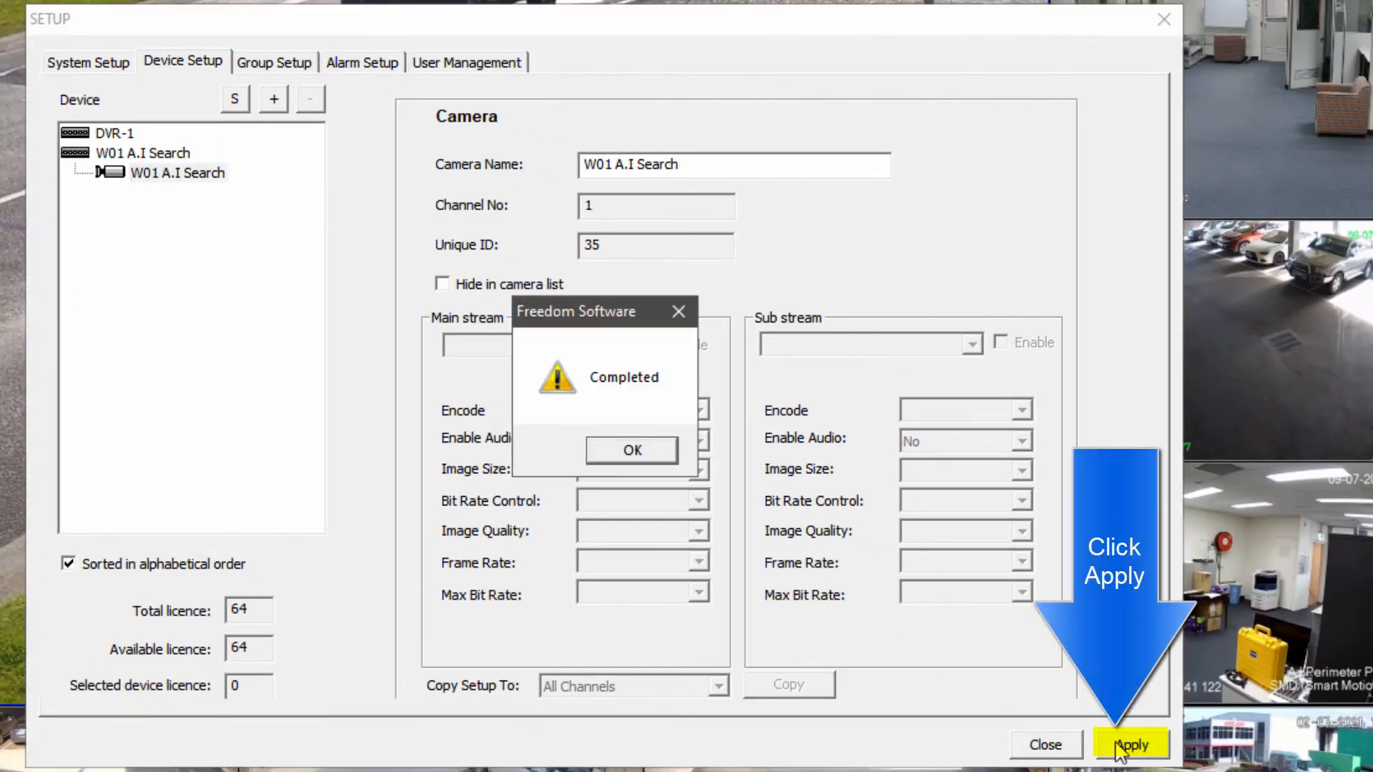
click(624, 450)
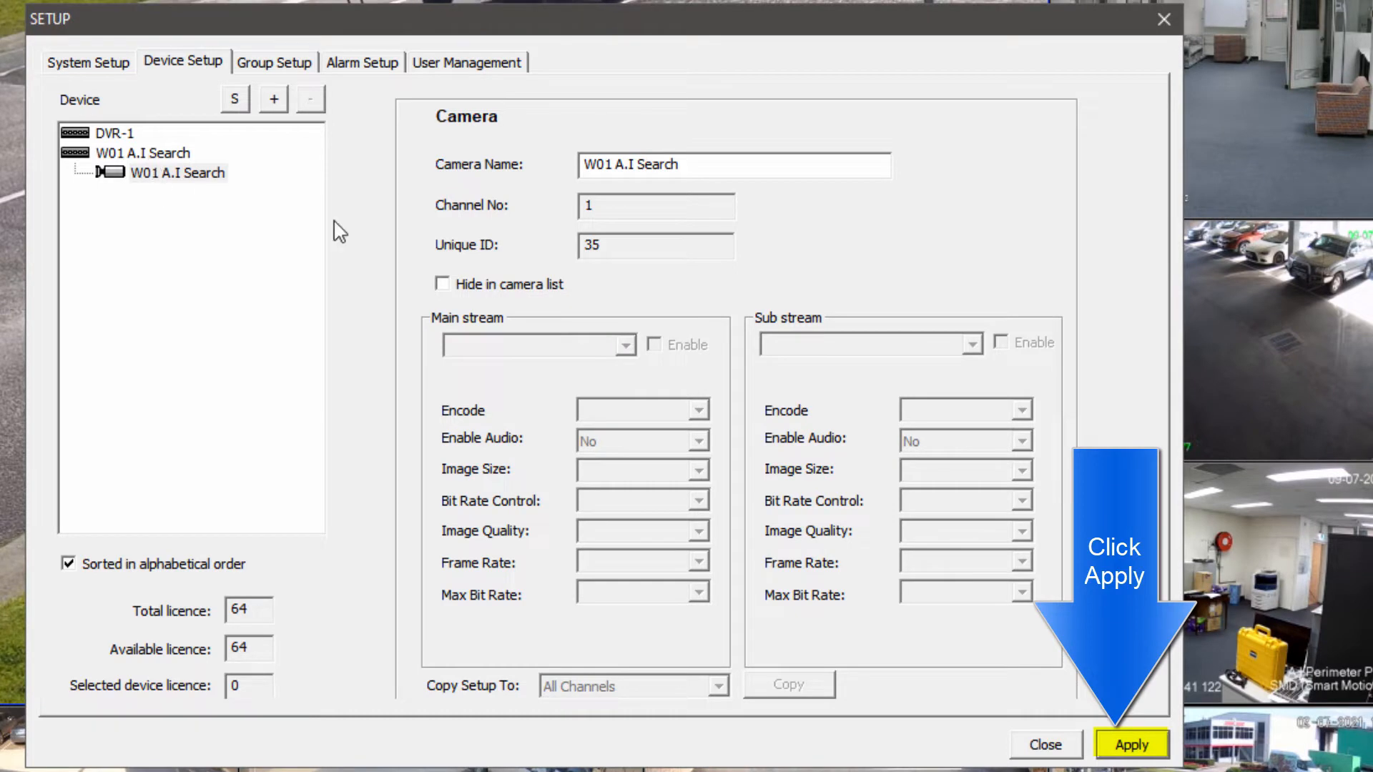
click(1047, 747)
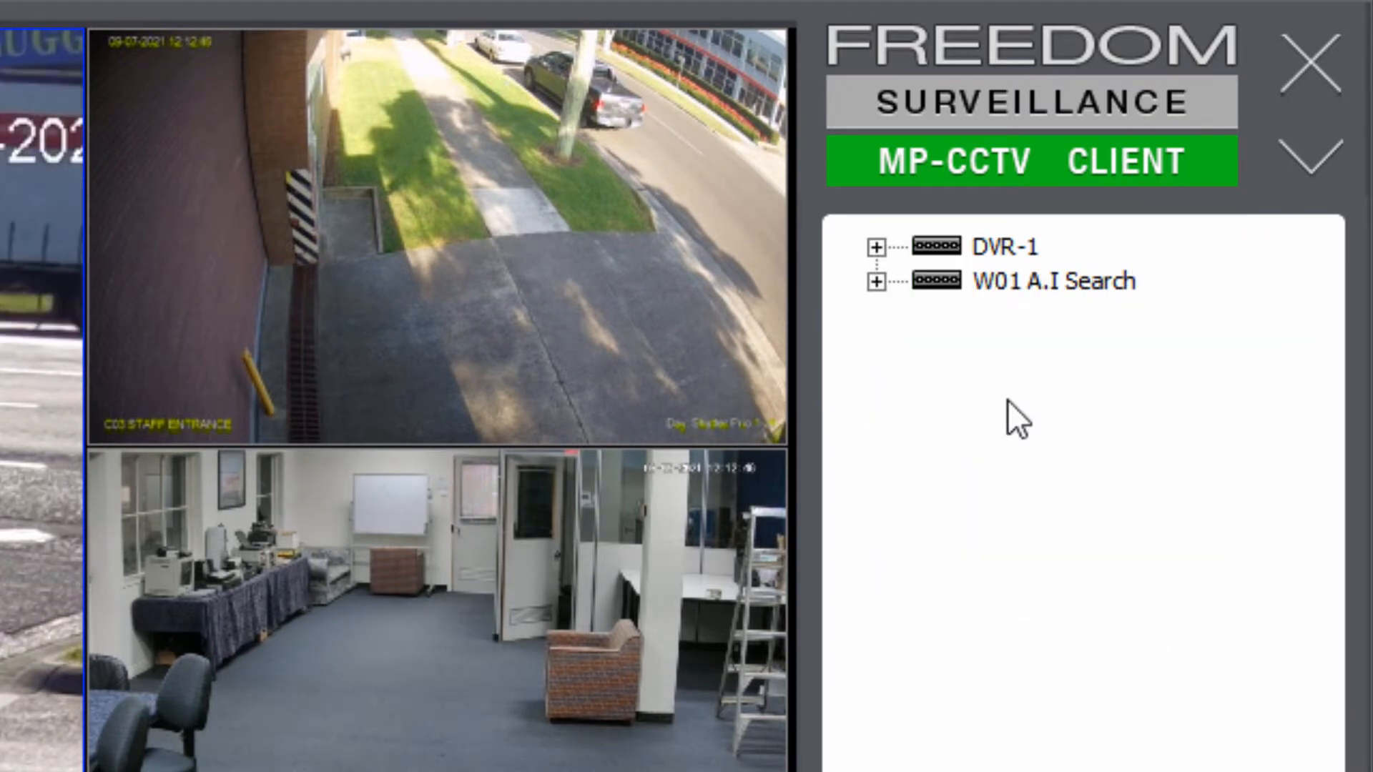
Step: Switch the device tree to show the camera list only
right_click(1003, 281)
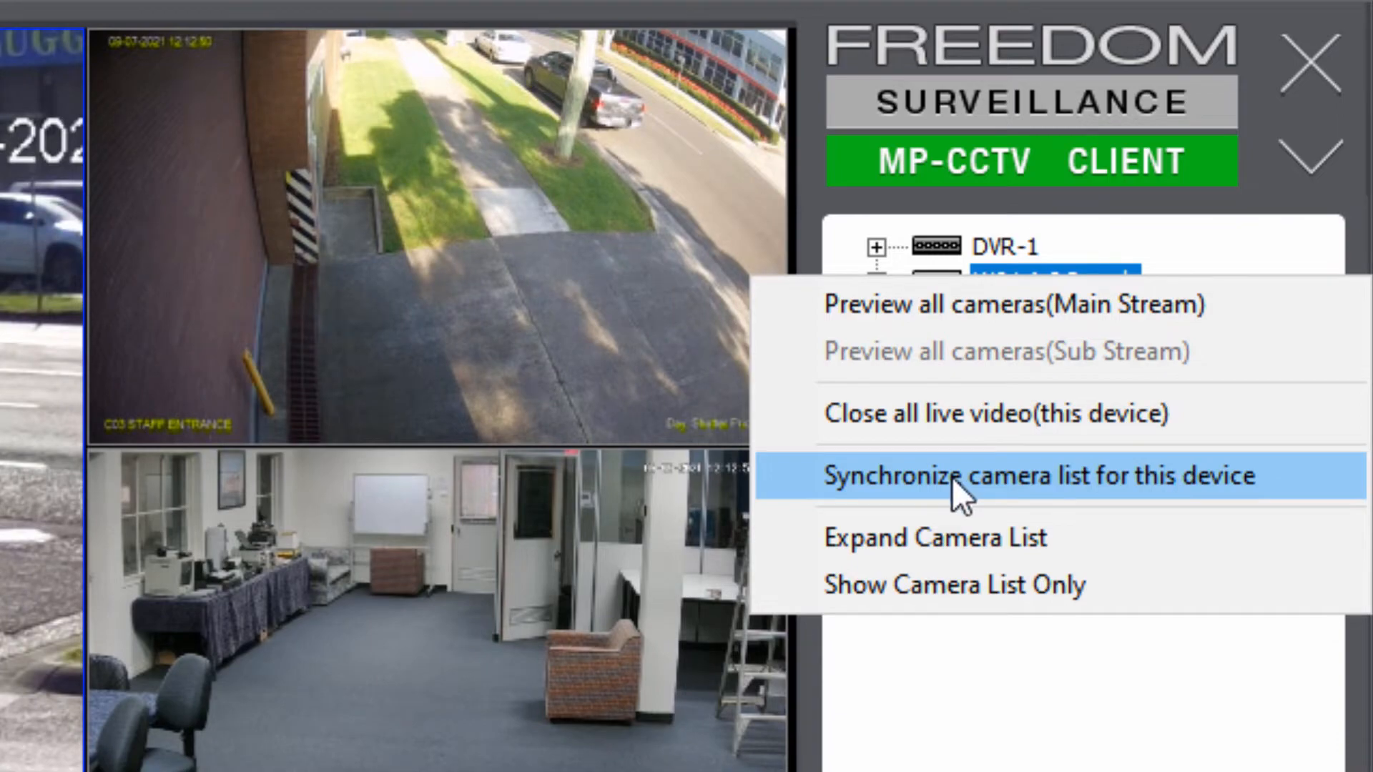
click(967, 582)
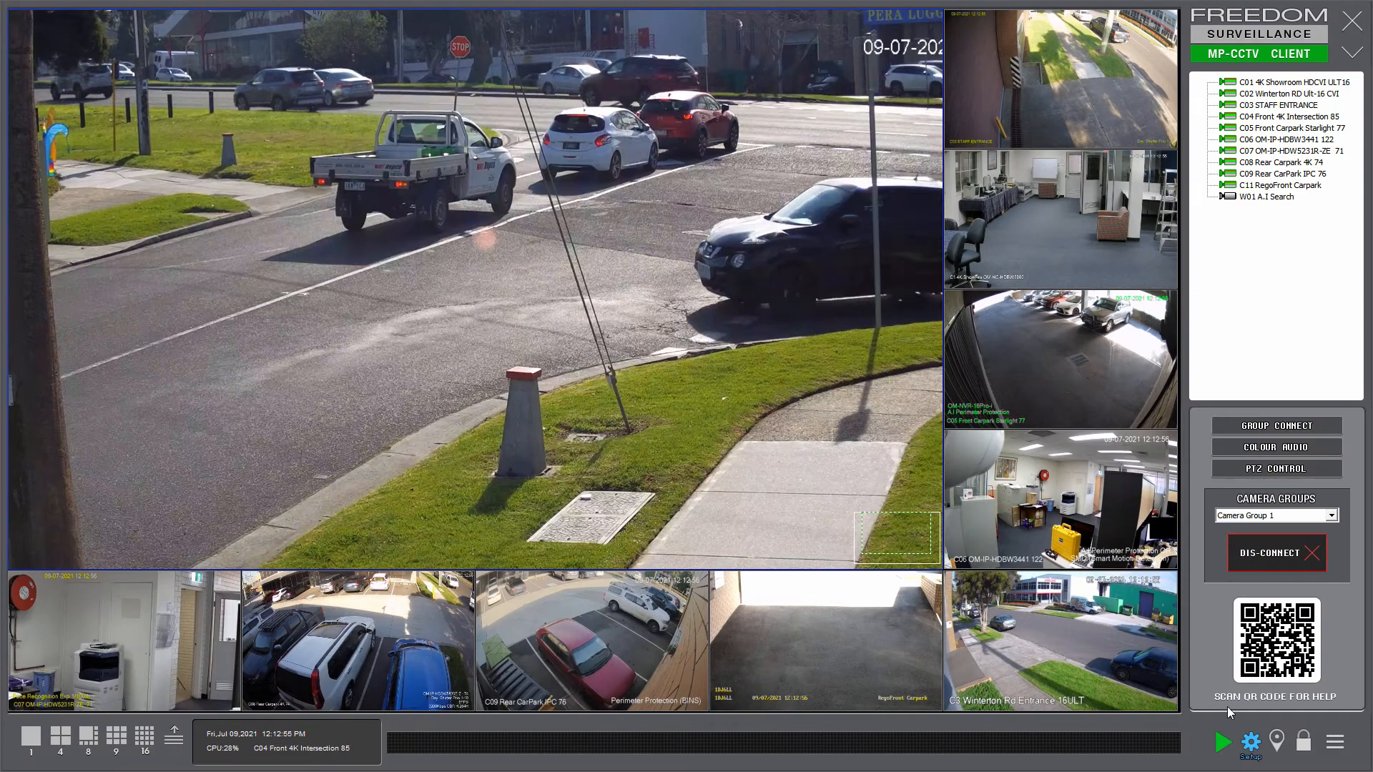
Step: Open the advanced options of the system setup and close the setup window
click(1251, 742)
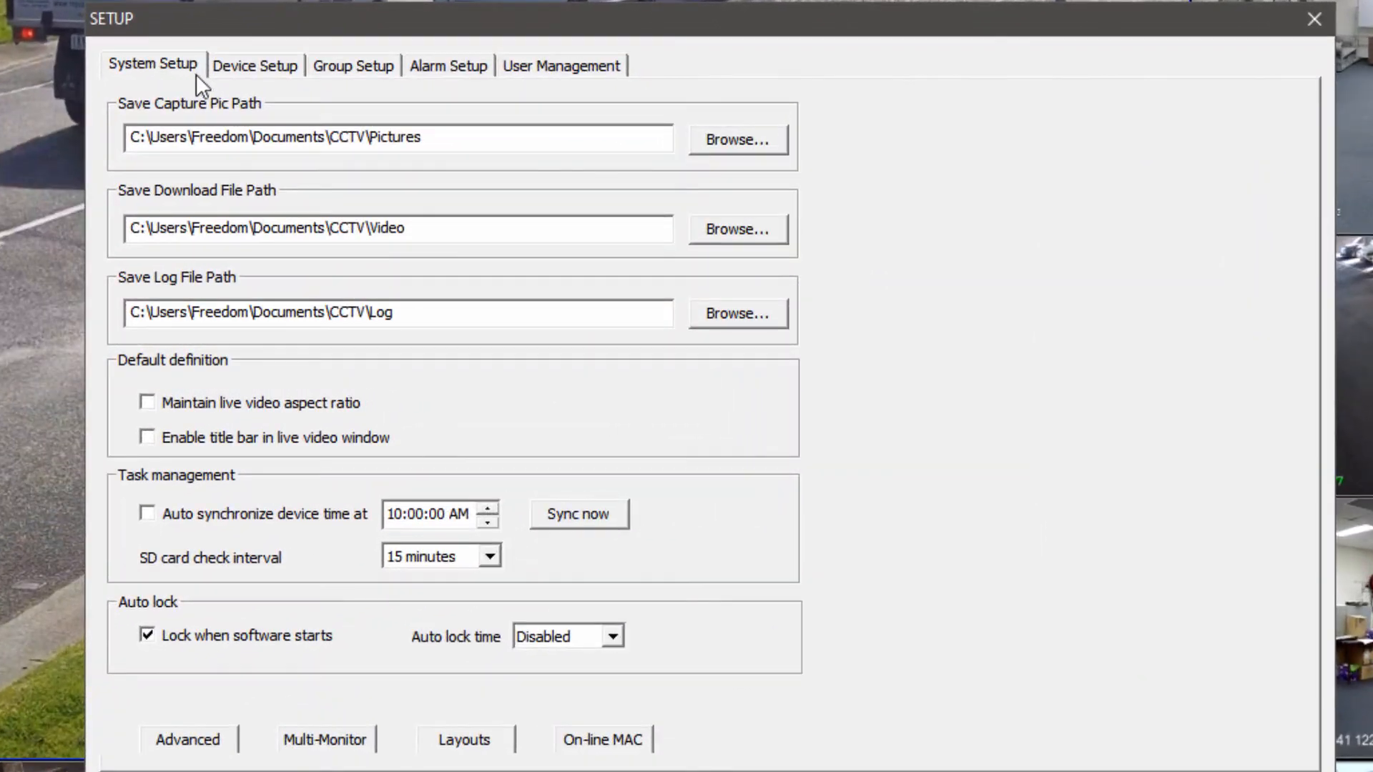
click(203, 740)
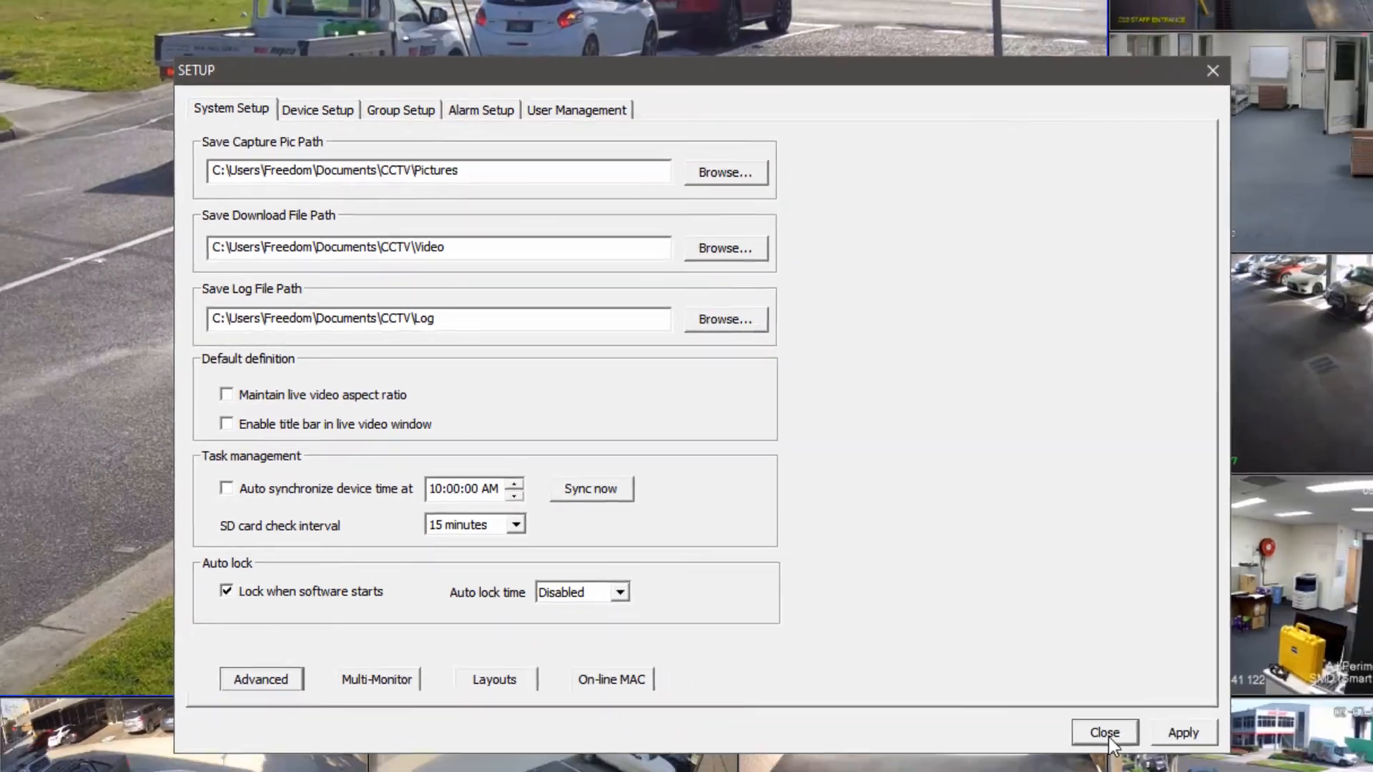
click(1105, 734)
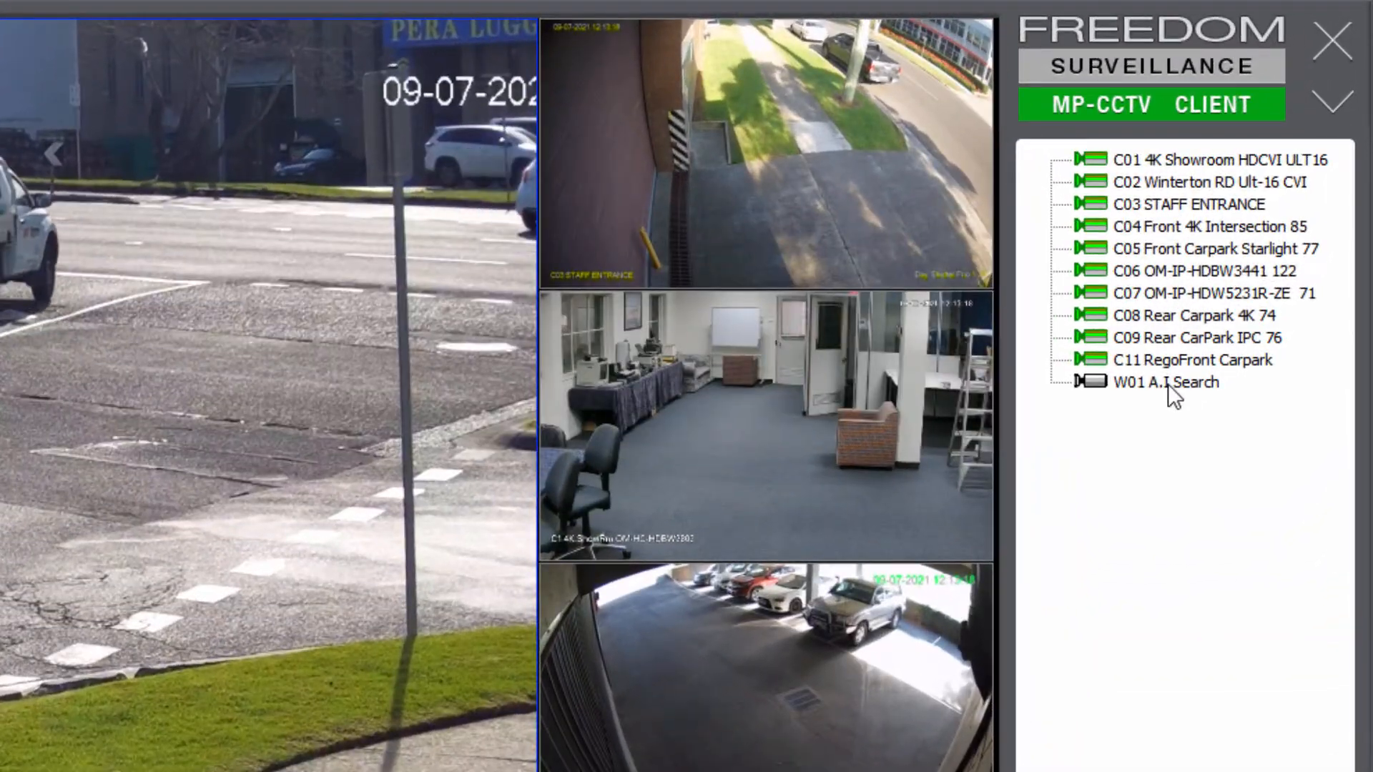
Step: Open the W01 A.I Search web page in Internet Explorer and bring up the Internet zone's custom security settings
double_click(1209, 310)
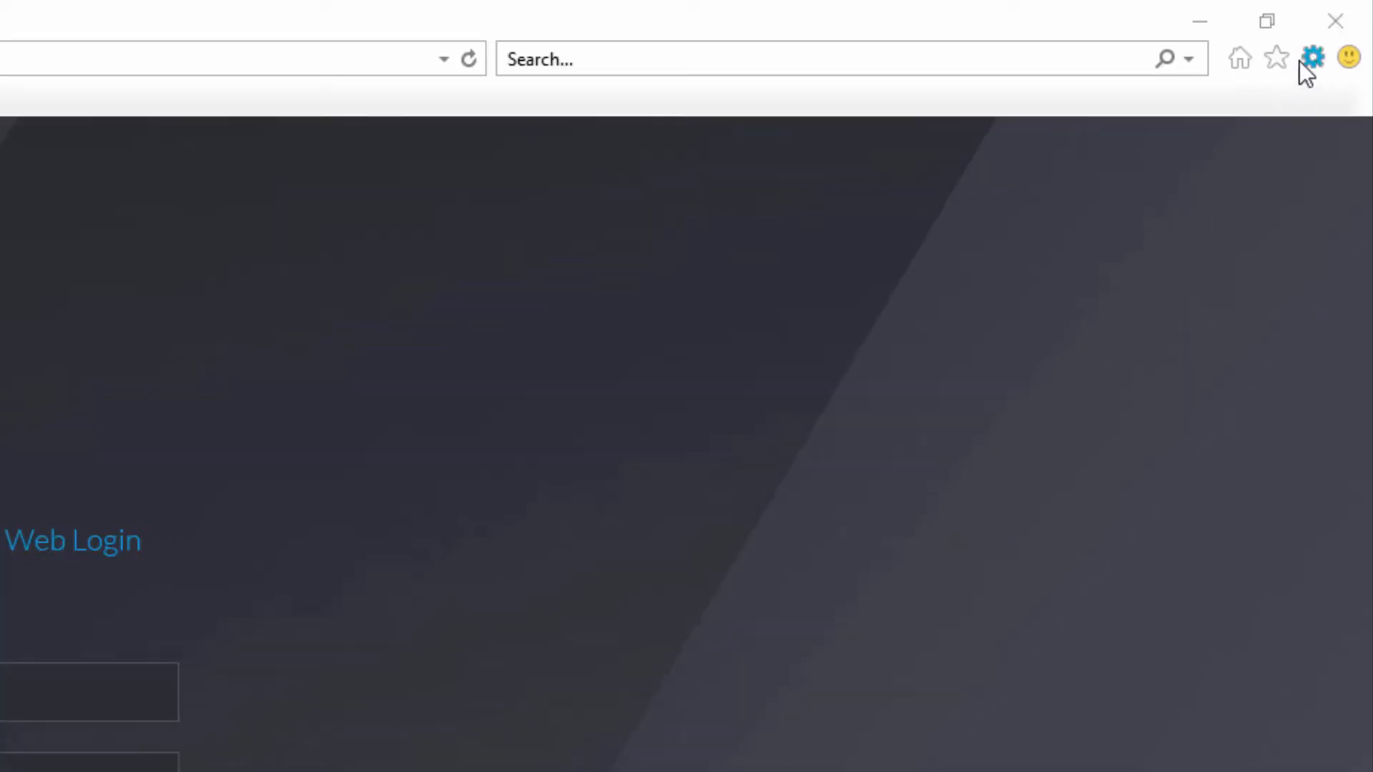
click(1316, 58)
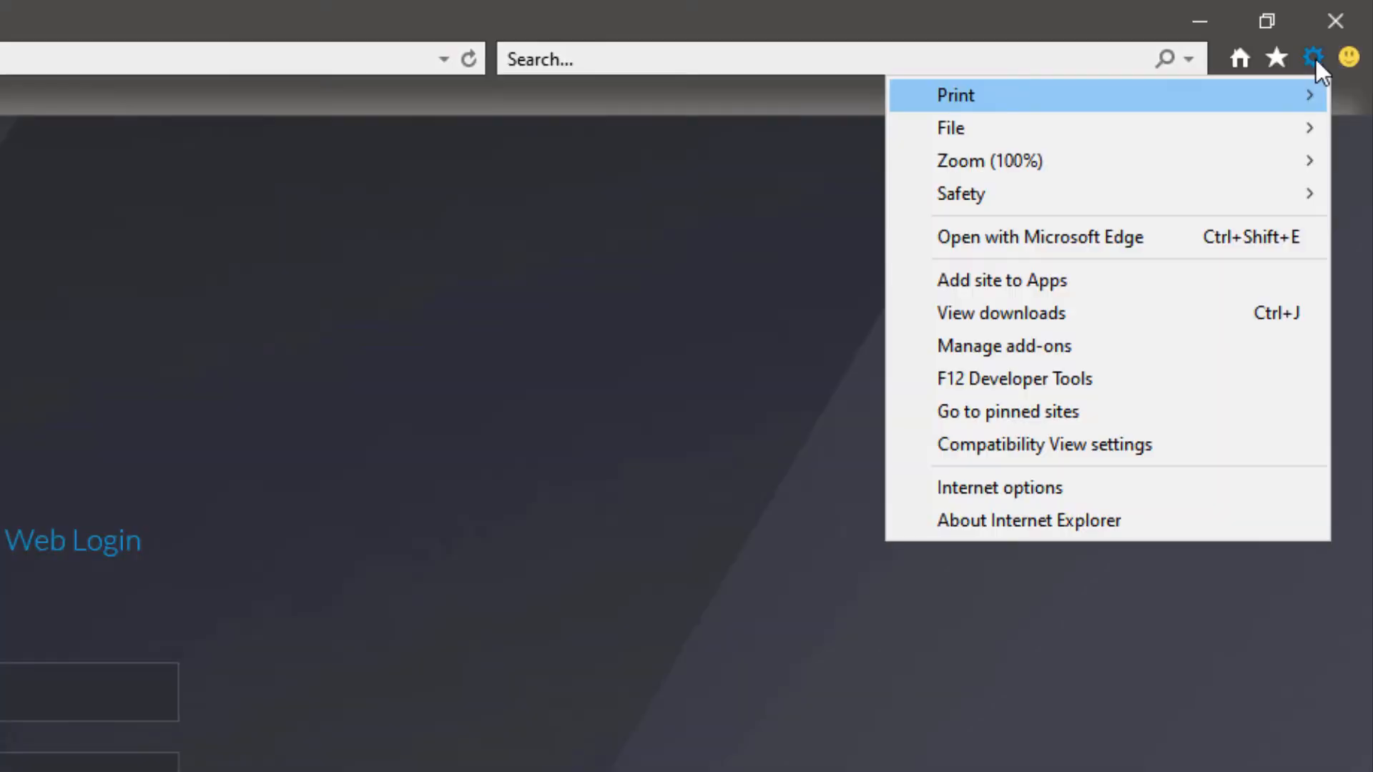
click(1045, 491)
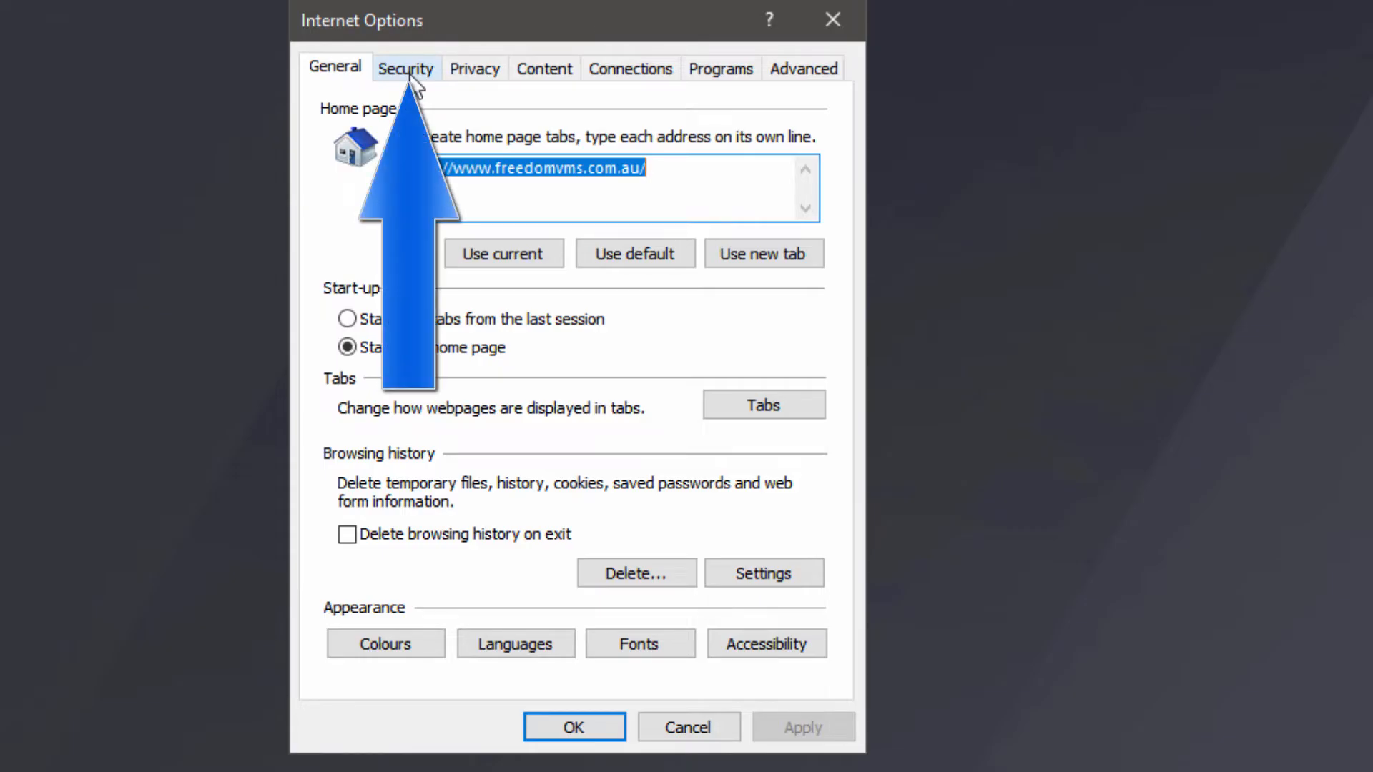
click(406, 68)
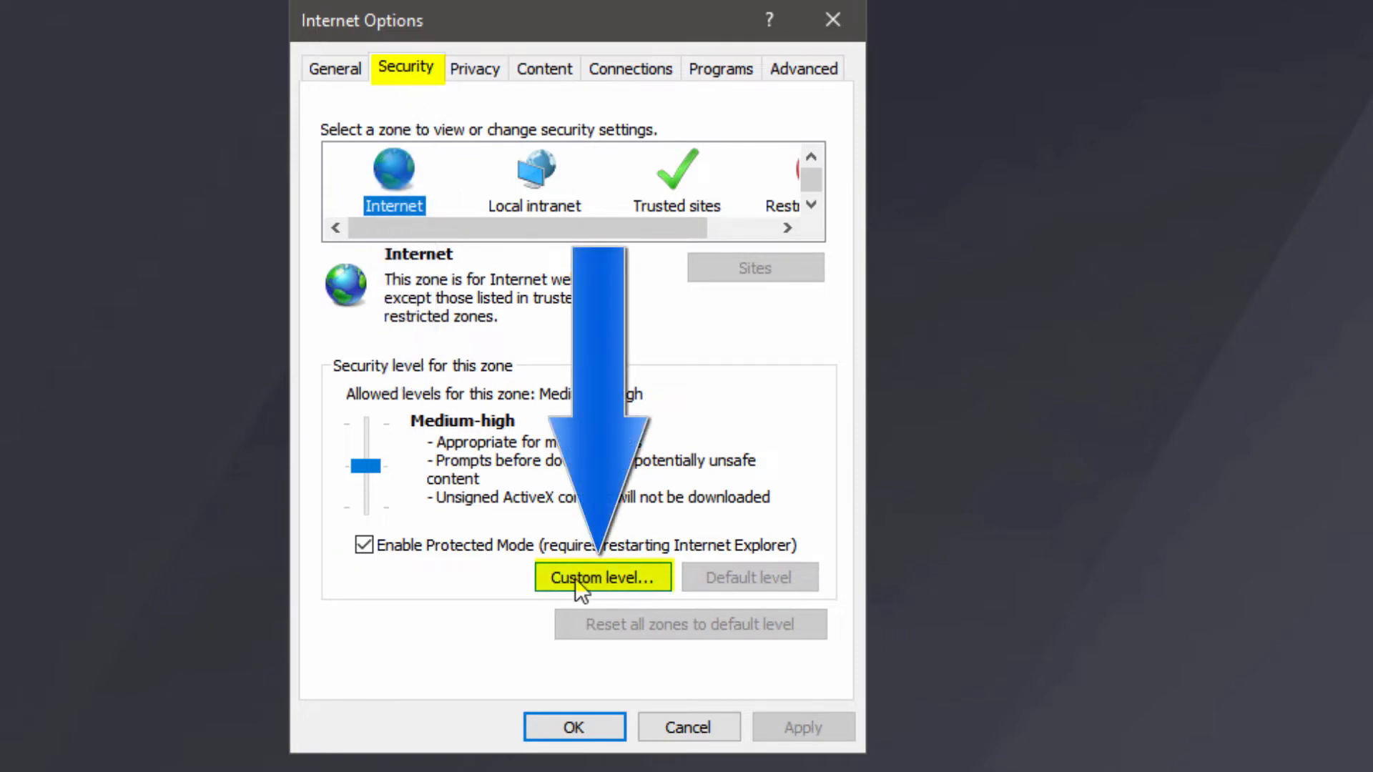
click(648, 582)
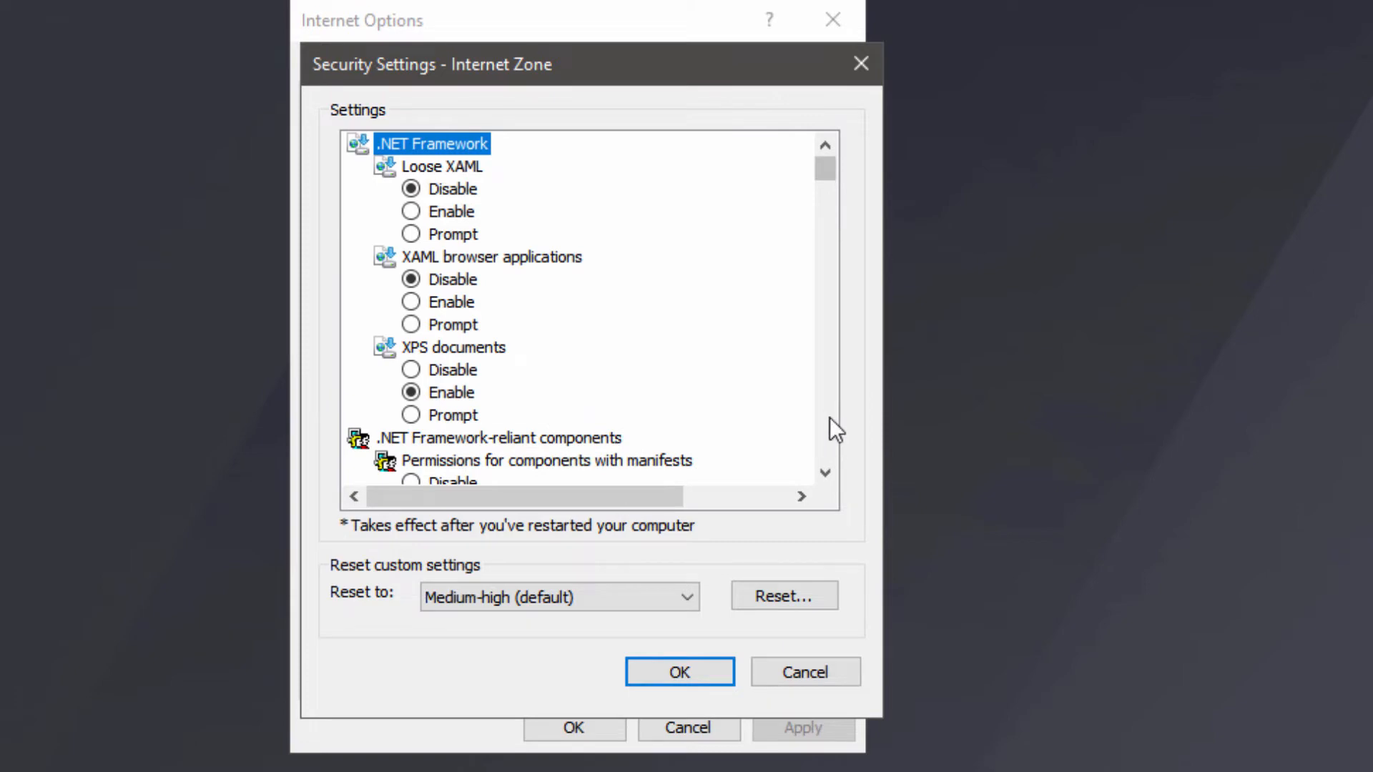
Step: Set downloading unsigned ActiveX controls and initialising ActiveX controls not marked as safe to Prompt, and confirm the Internet options
scroll(830, 418, down, 10)
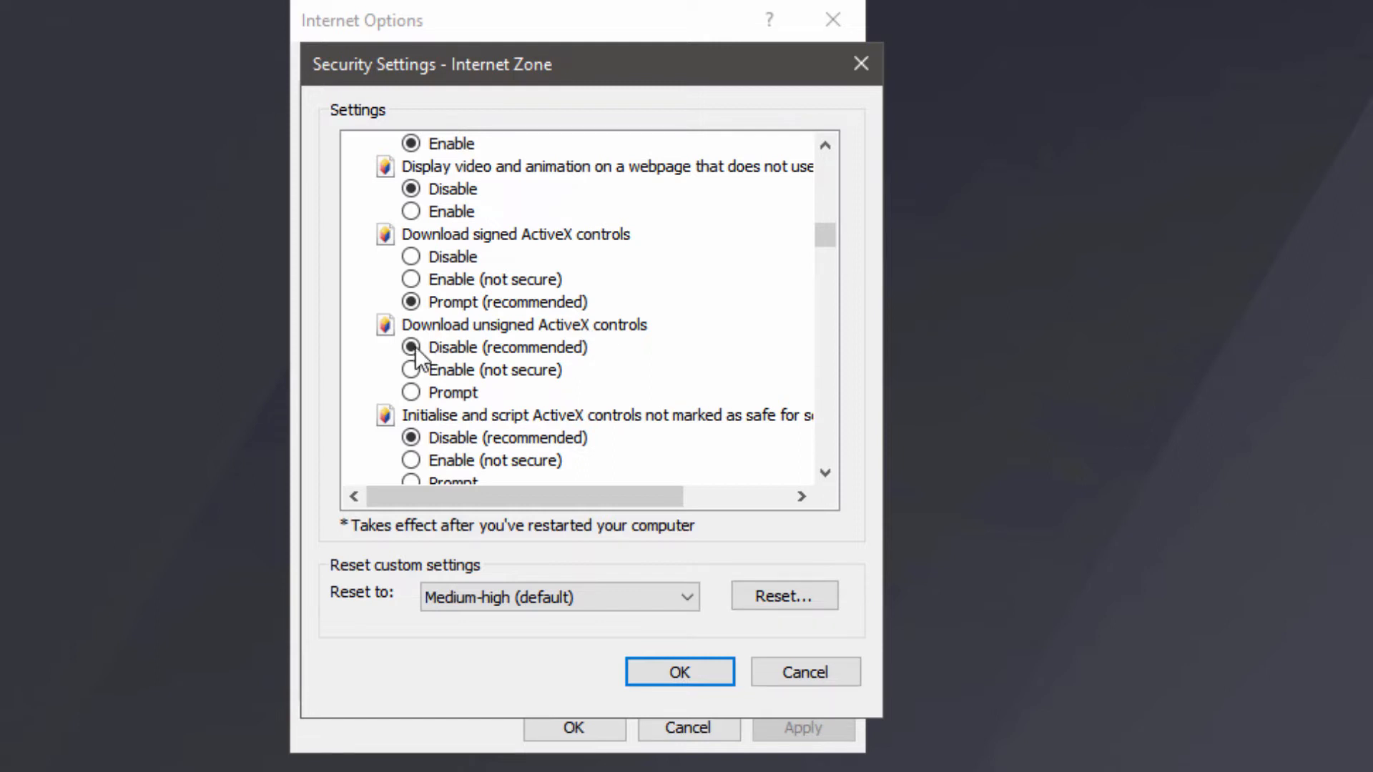
click(415, 393)
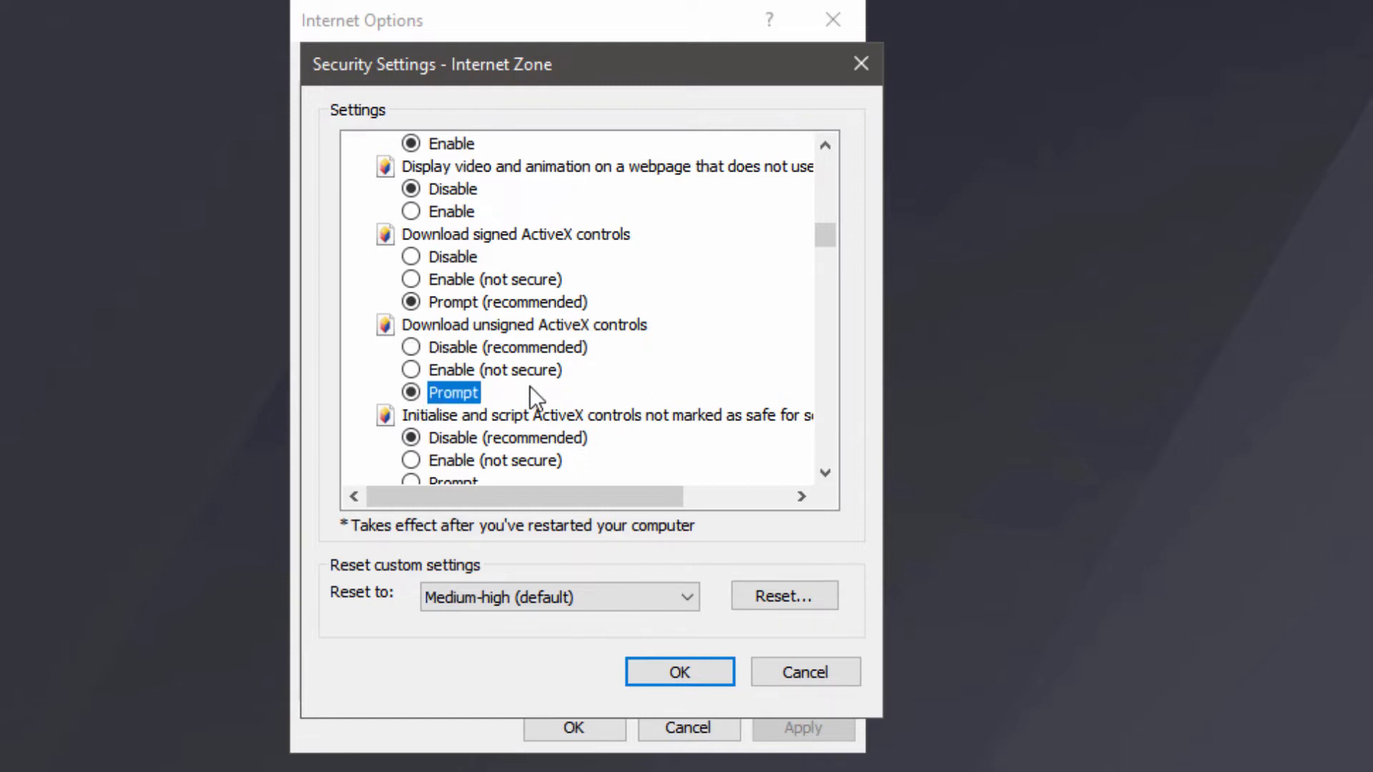
scroll(530, 386, down, 1)
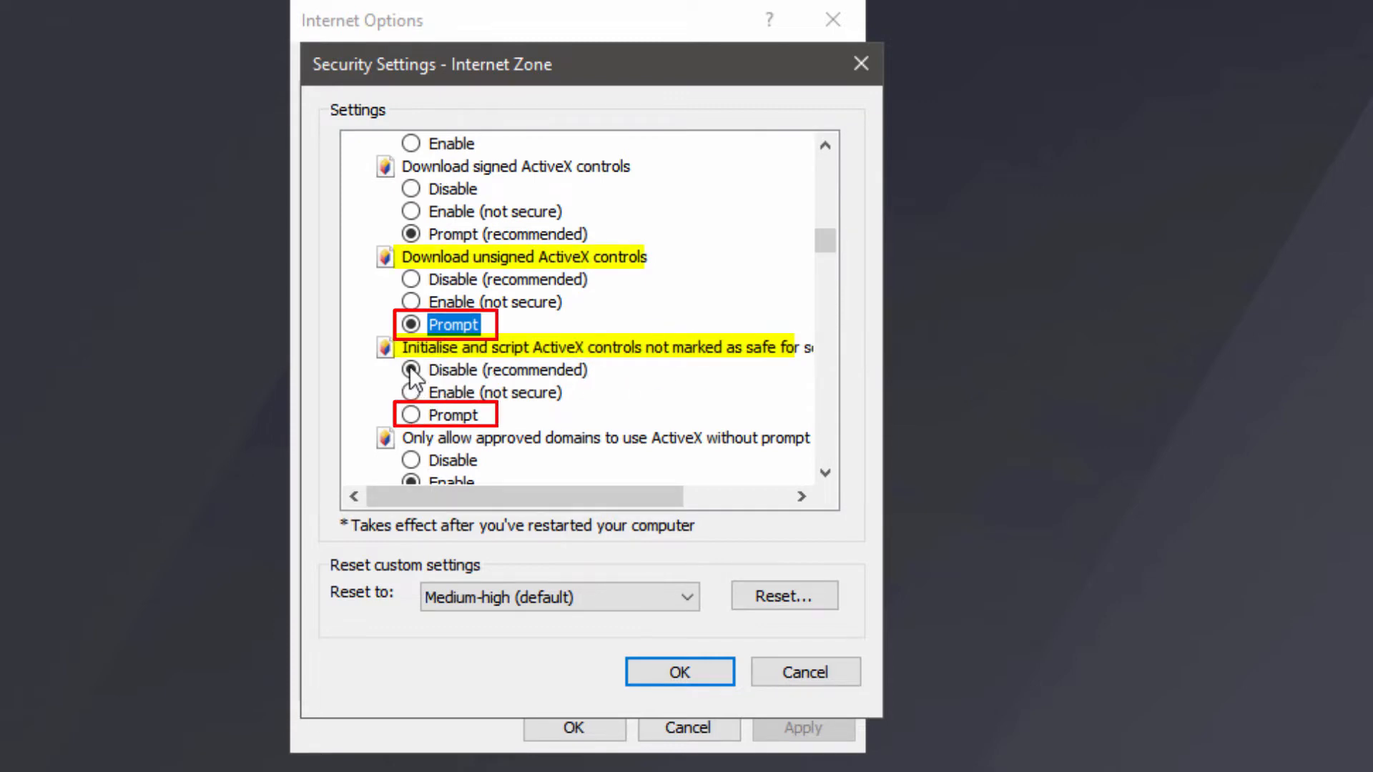
click(410, 416)
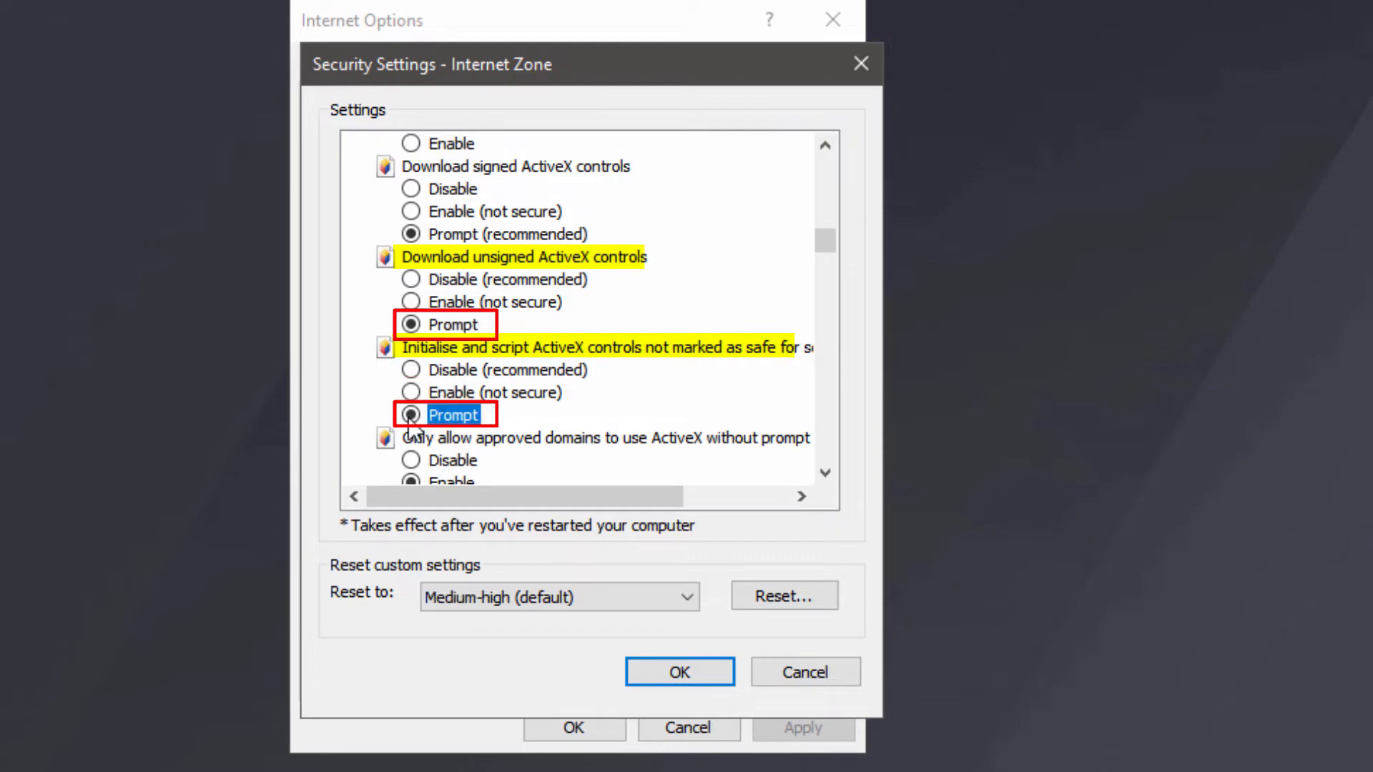
click(673, 669)
click(519, 441)
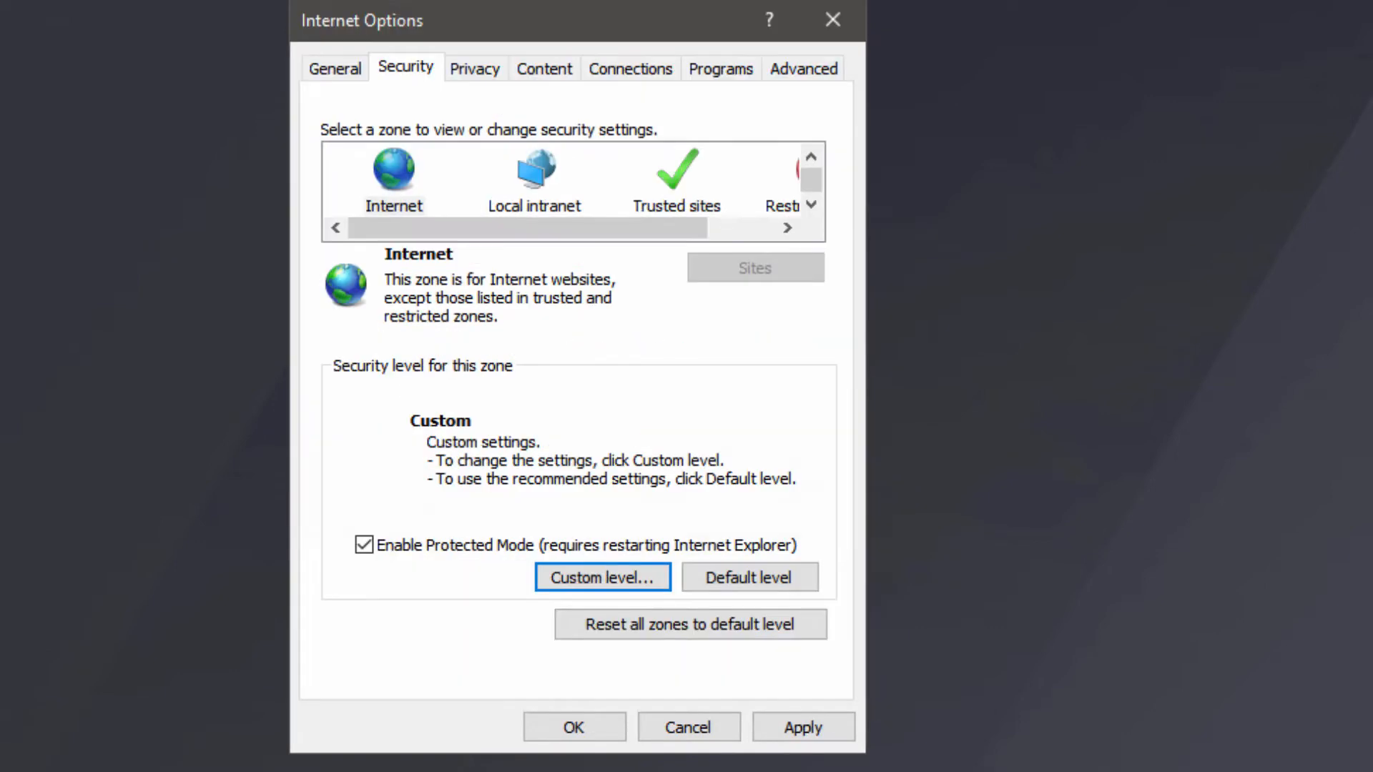
click(581, 723)
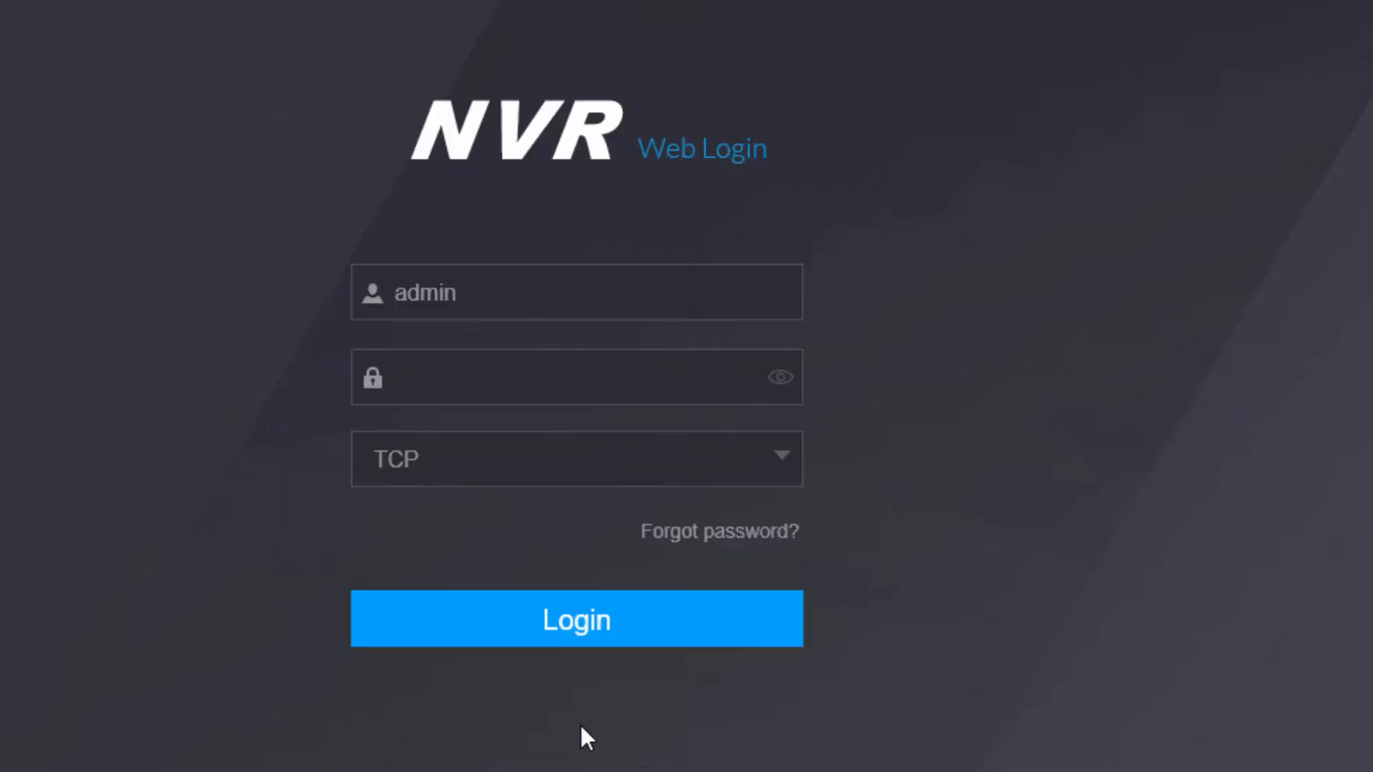
Step: Log in to the NVR web page as admin with the account password and allow the WebActiveX Module add-on
click(488, 299)
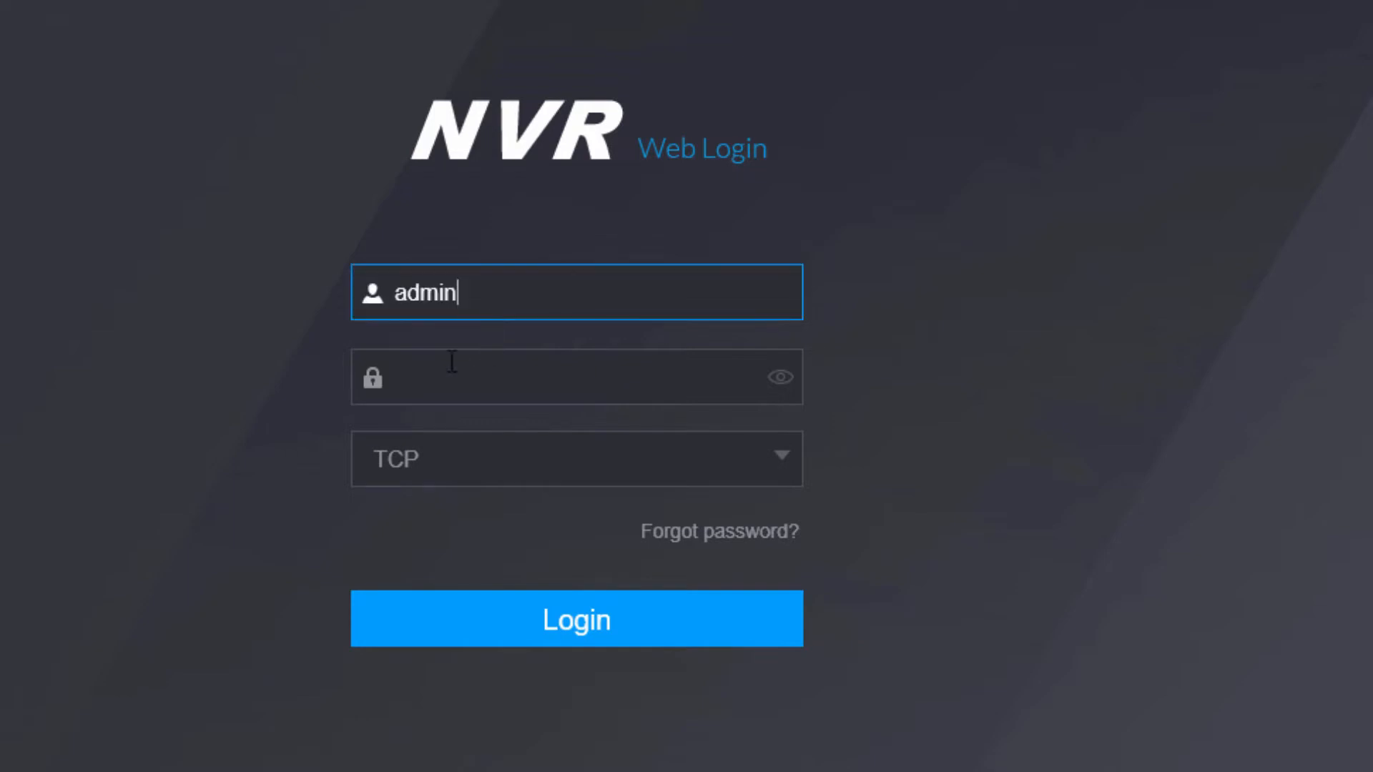
click(632, 381)
text(•)
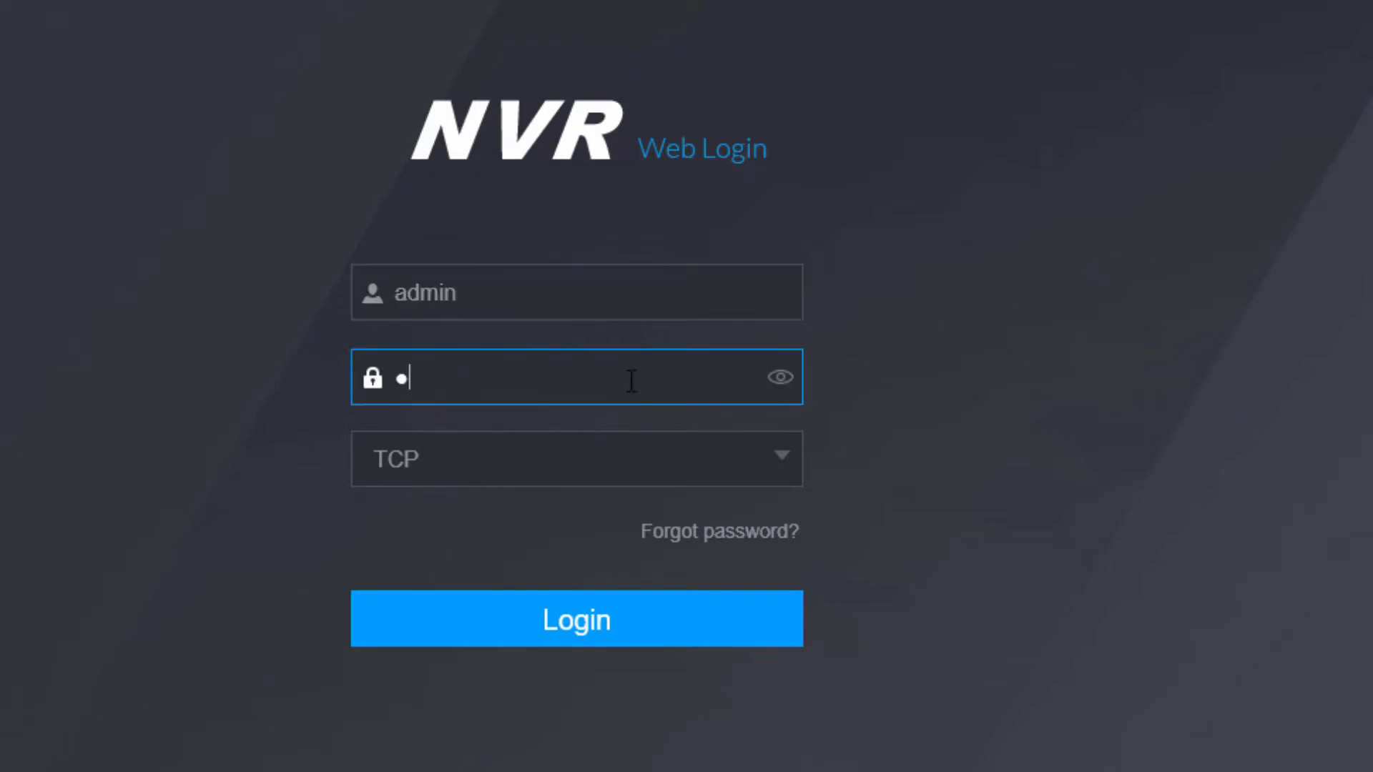
text(•••••••••)
key(Return)
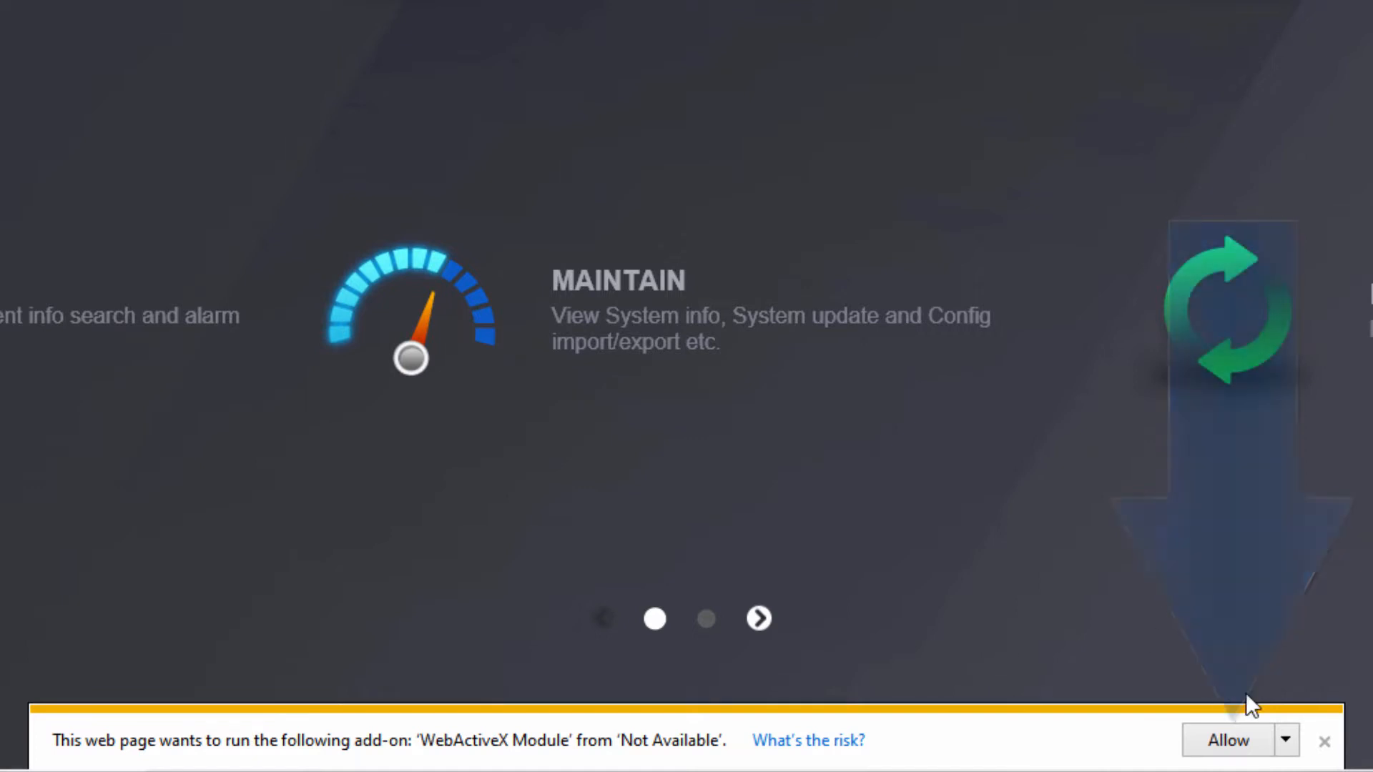
click(1291, 751)
click(1315, 744)
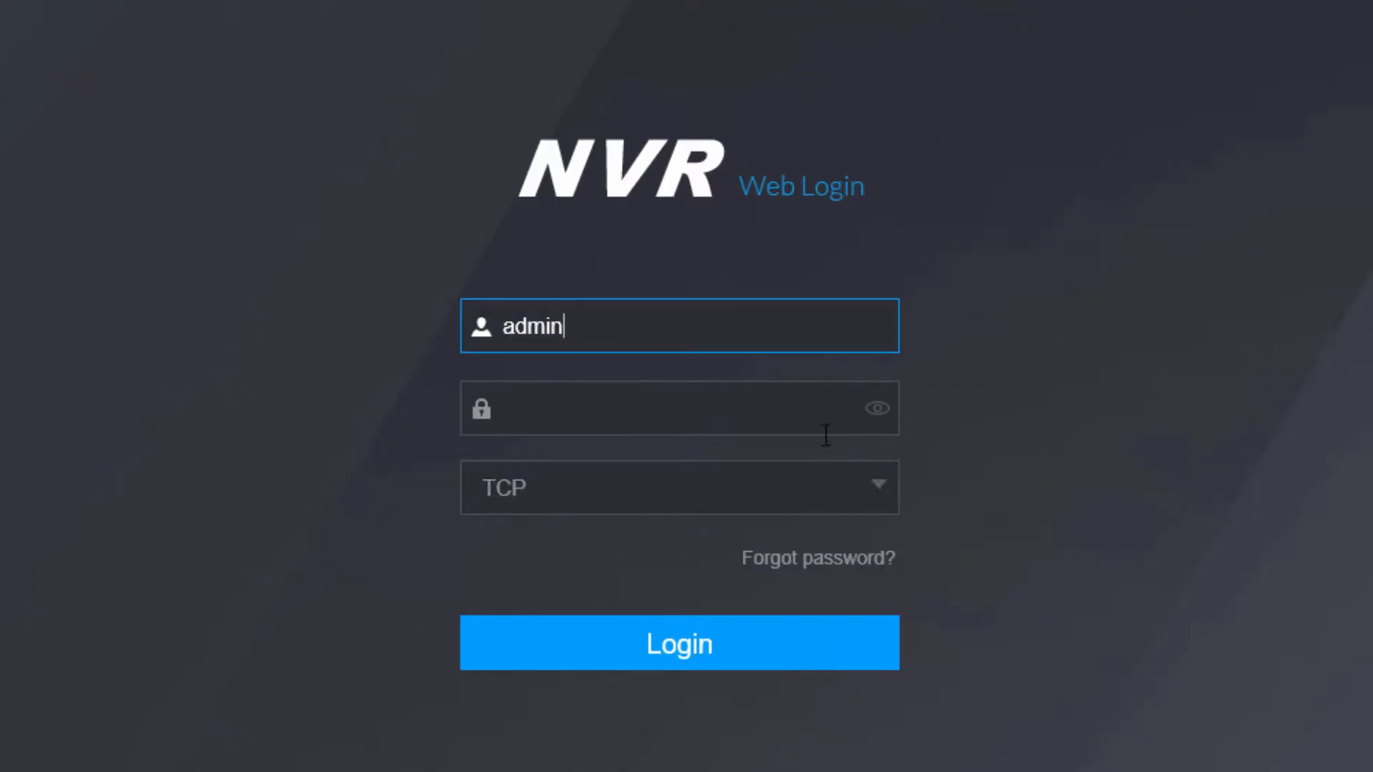
Step: Log in to the NVR web page with the account password and open the recording search page
click(559, 419)
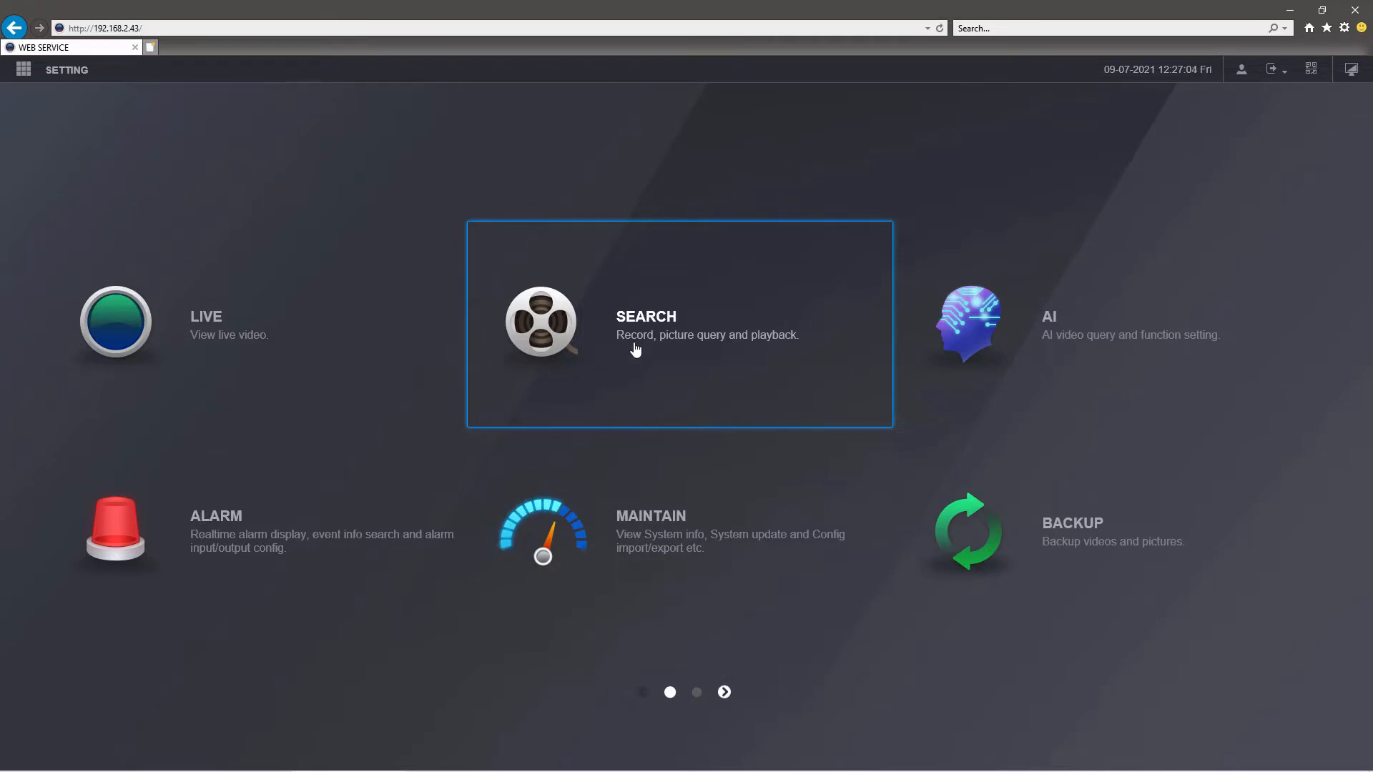
click(618, 315)
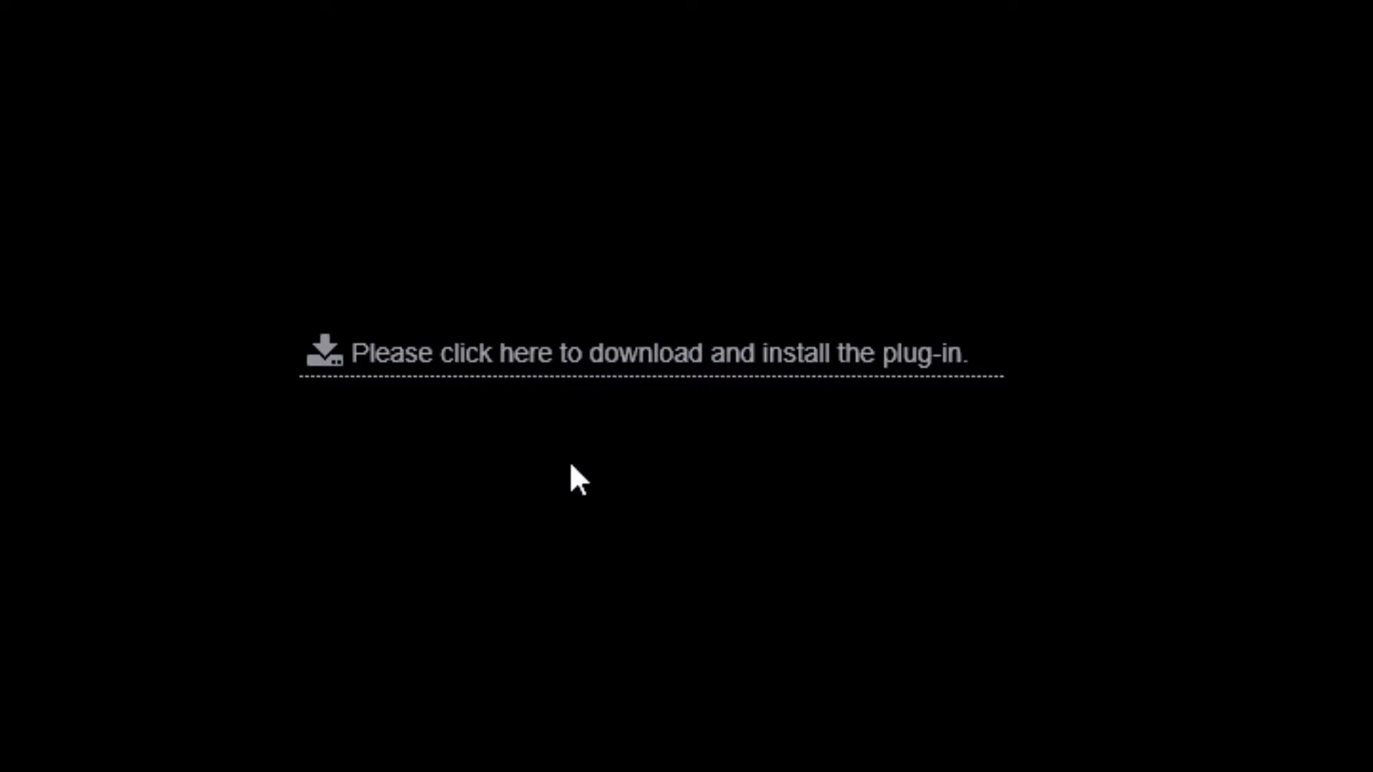
Step: Download and run webplugin.exe to install the web plug-in, retrying the write of WebActiveX.exe during setup
click(600, 365)
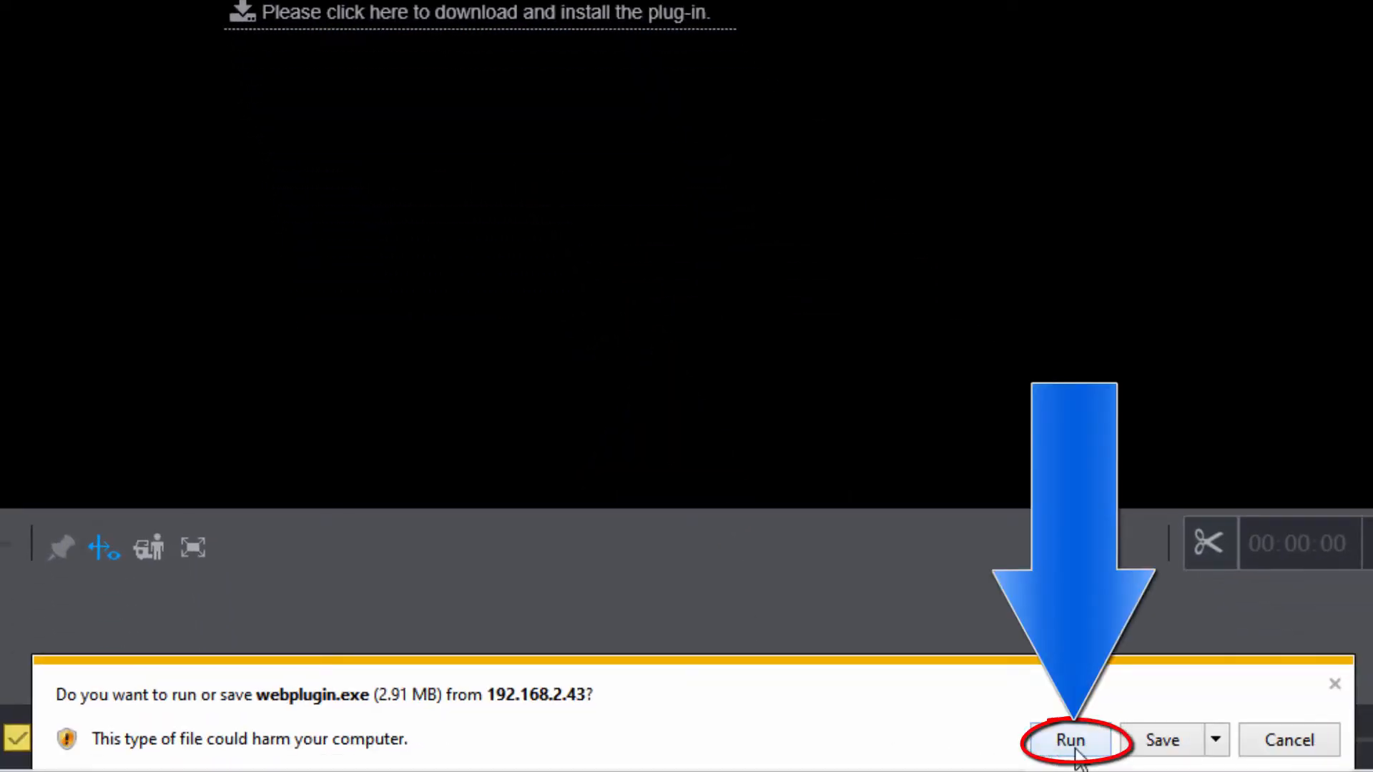
click(1073, 741)
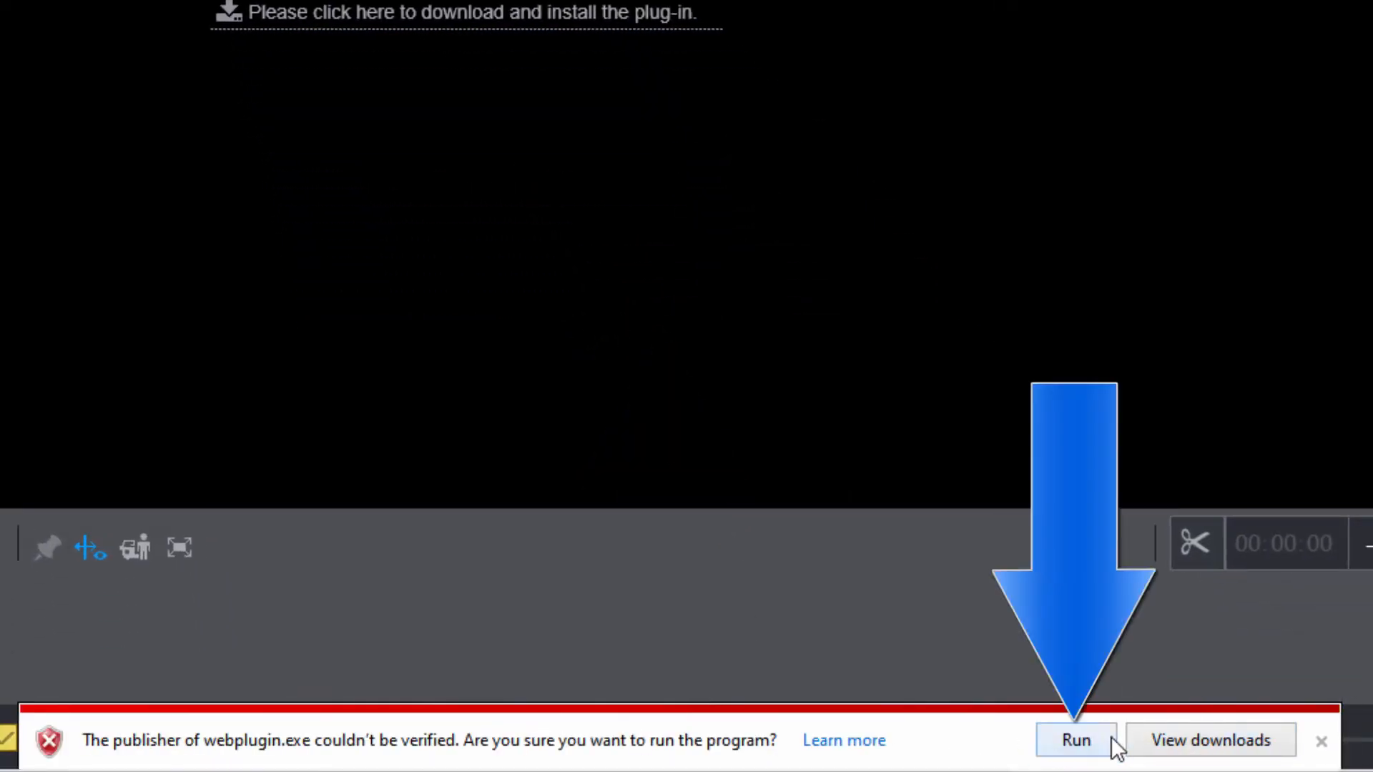
click(1078, 743)
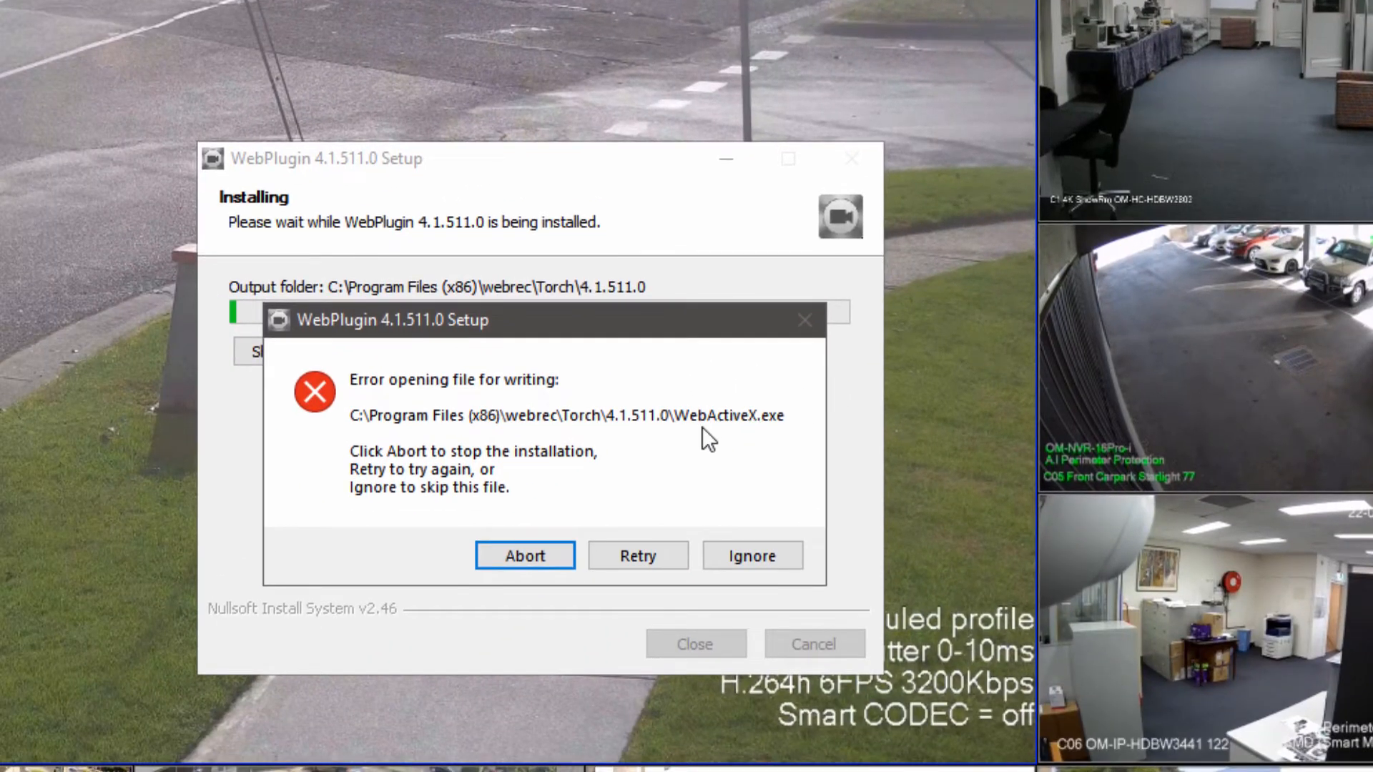
click(621, 558)
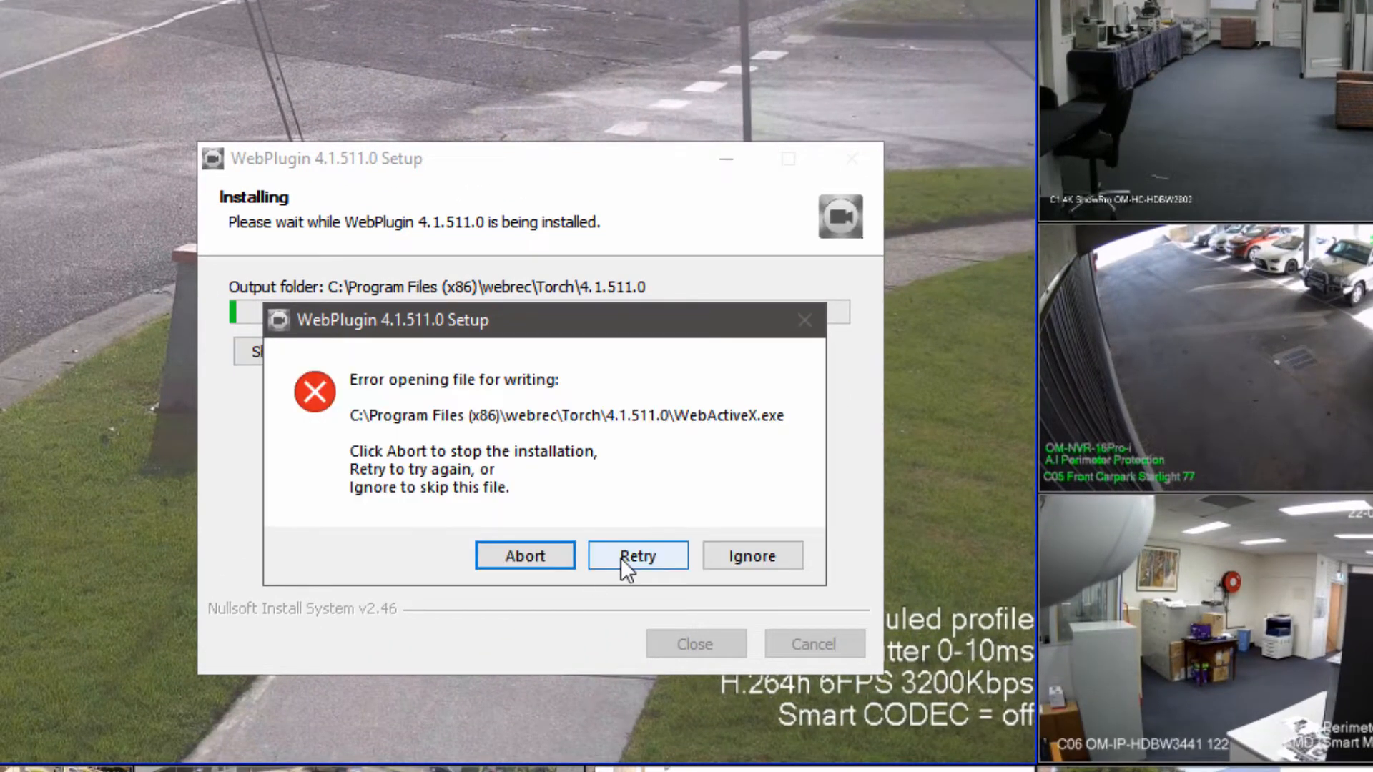
click(636, 557)
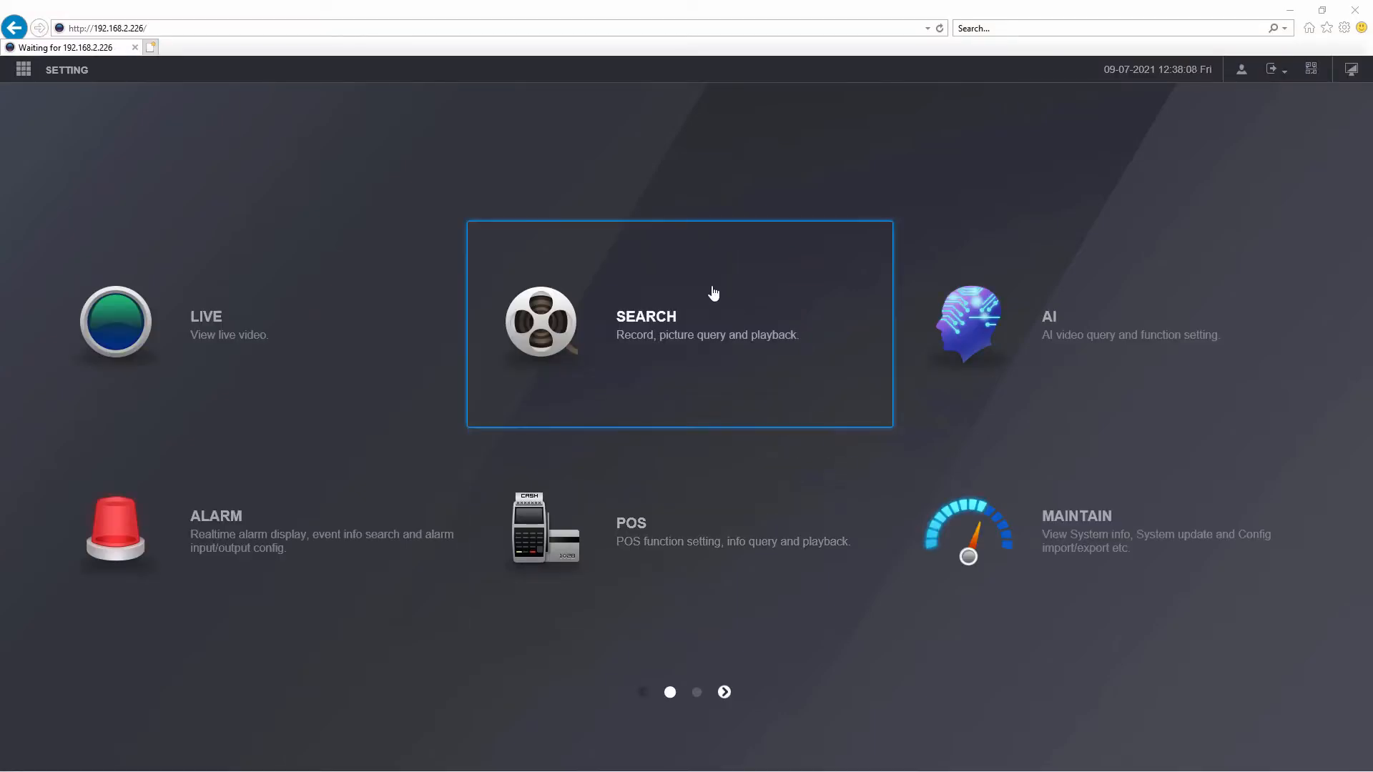
Step: Play back the recordings of the four ticked cameras on the search page, and close the page
click(613, 344)
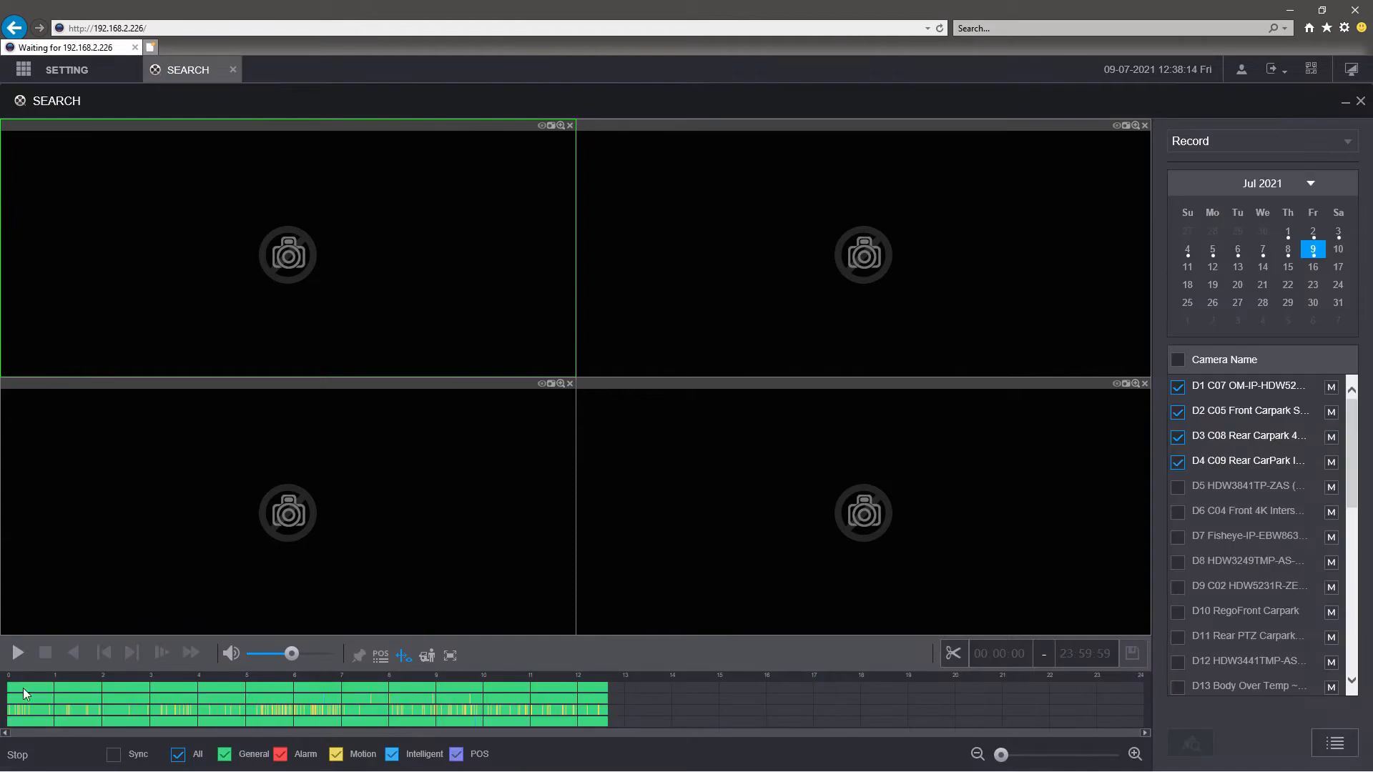
click(18, 653)
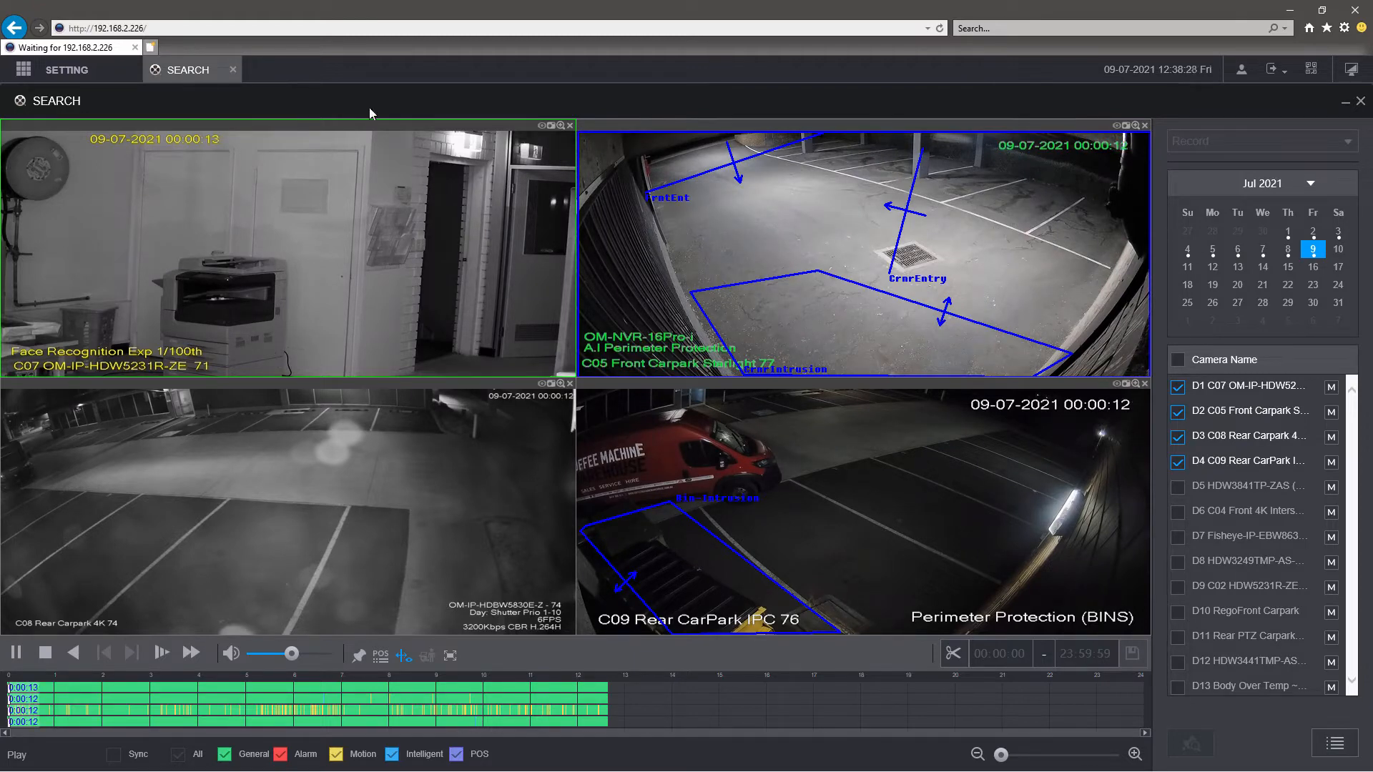
click(234, 70)
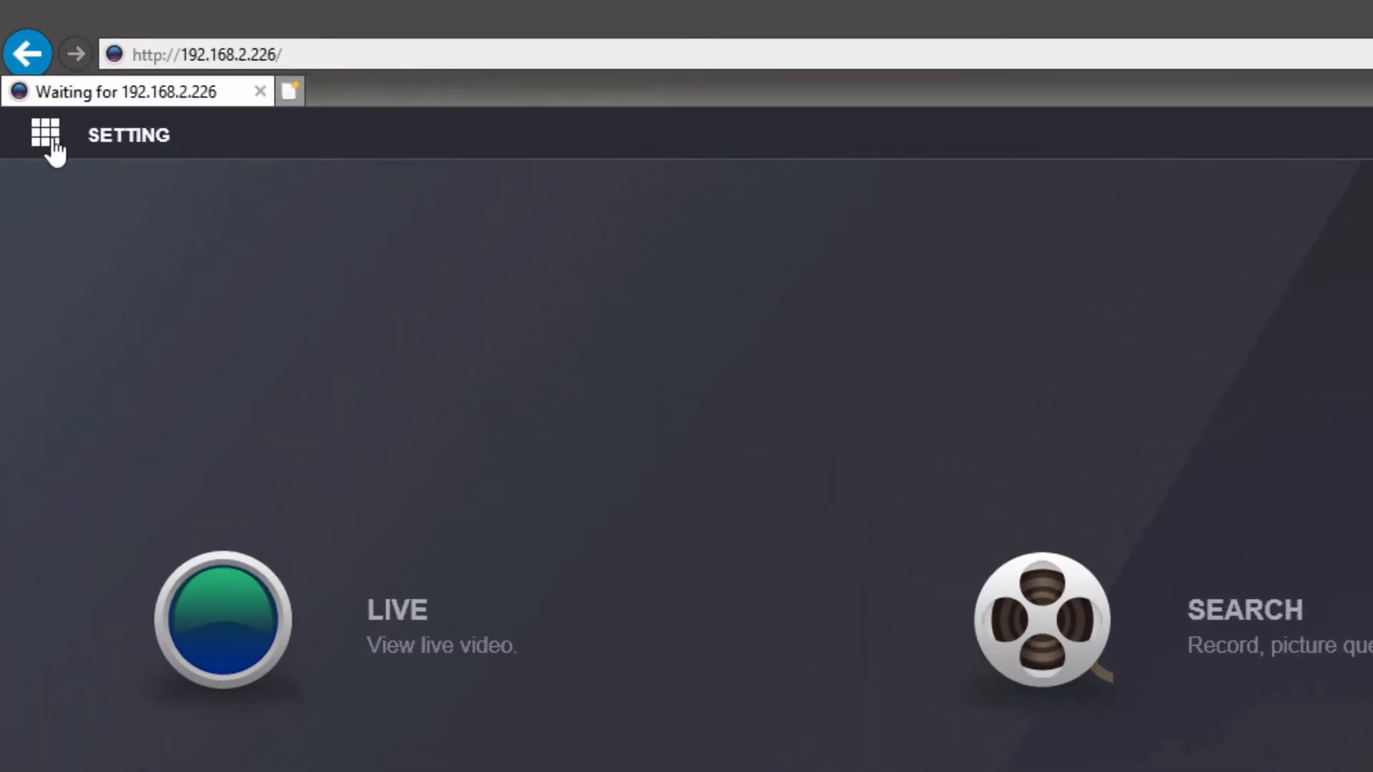
Step: In the storage recording schedule for channel 1, apply Sunday's General, Motion and Intelligent recording periods to all days
click(47, 143)
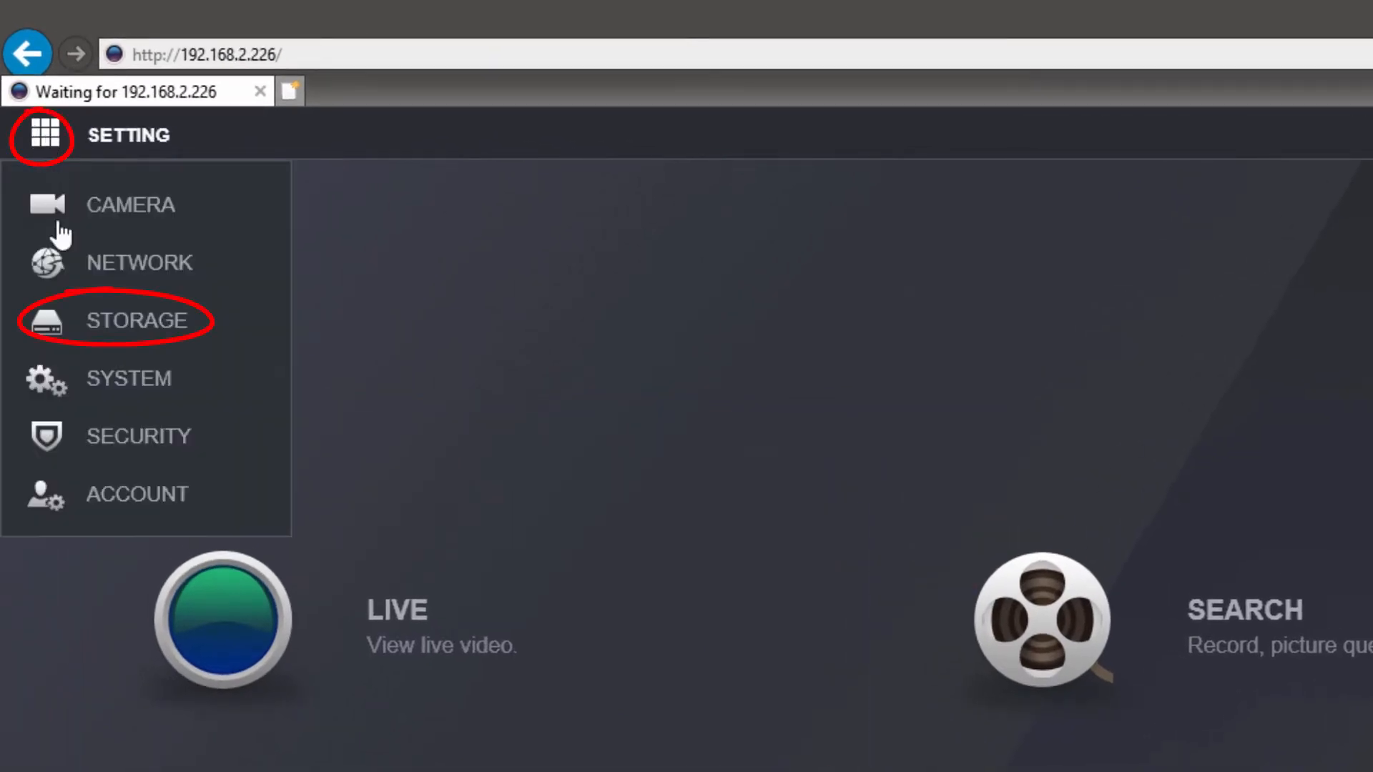
click(153, 326)
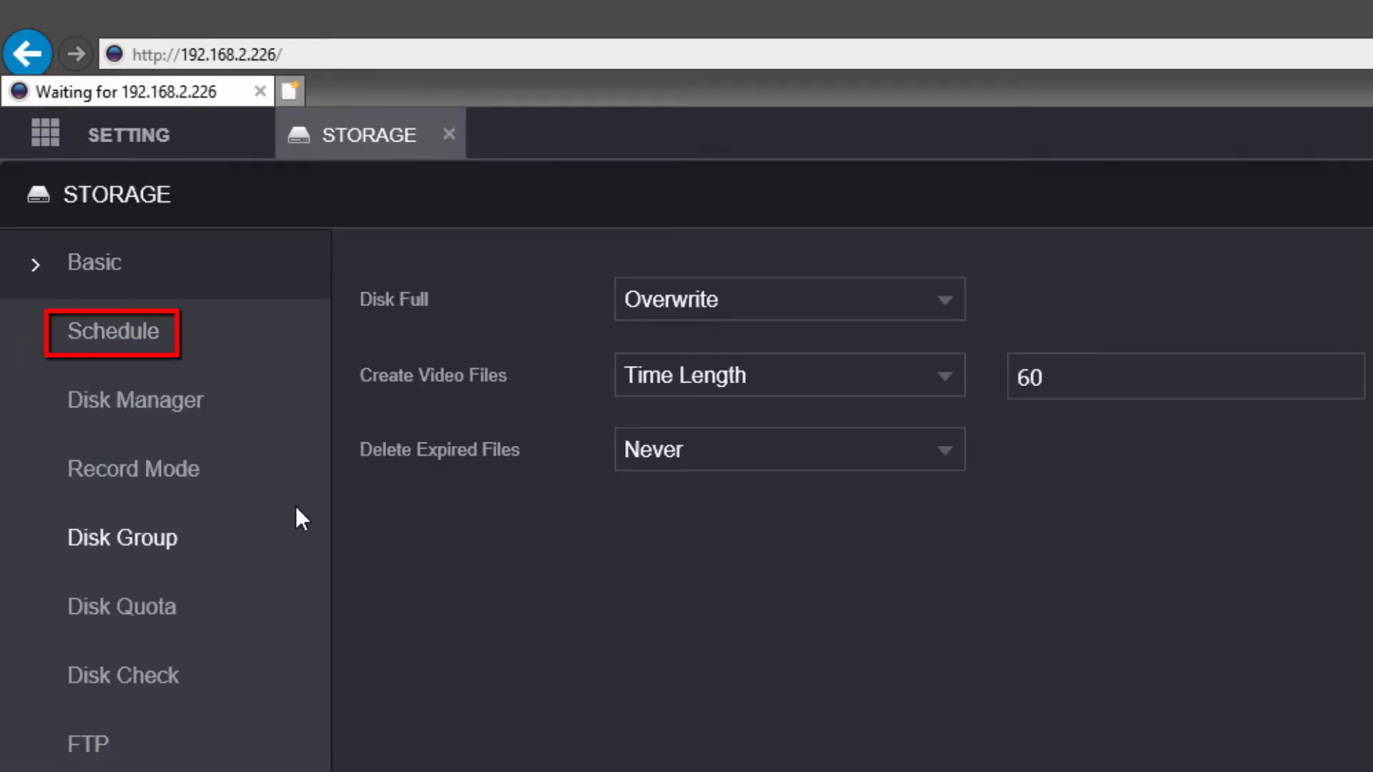
click(135, 351)
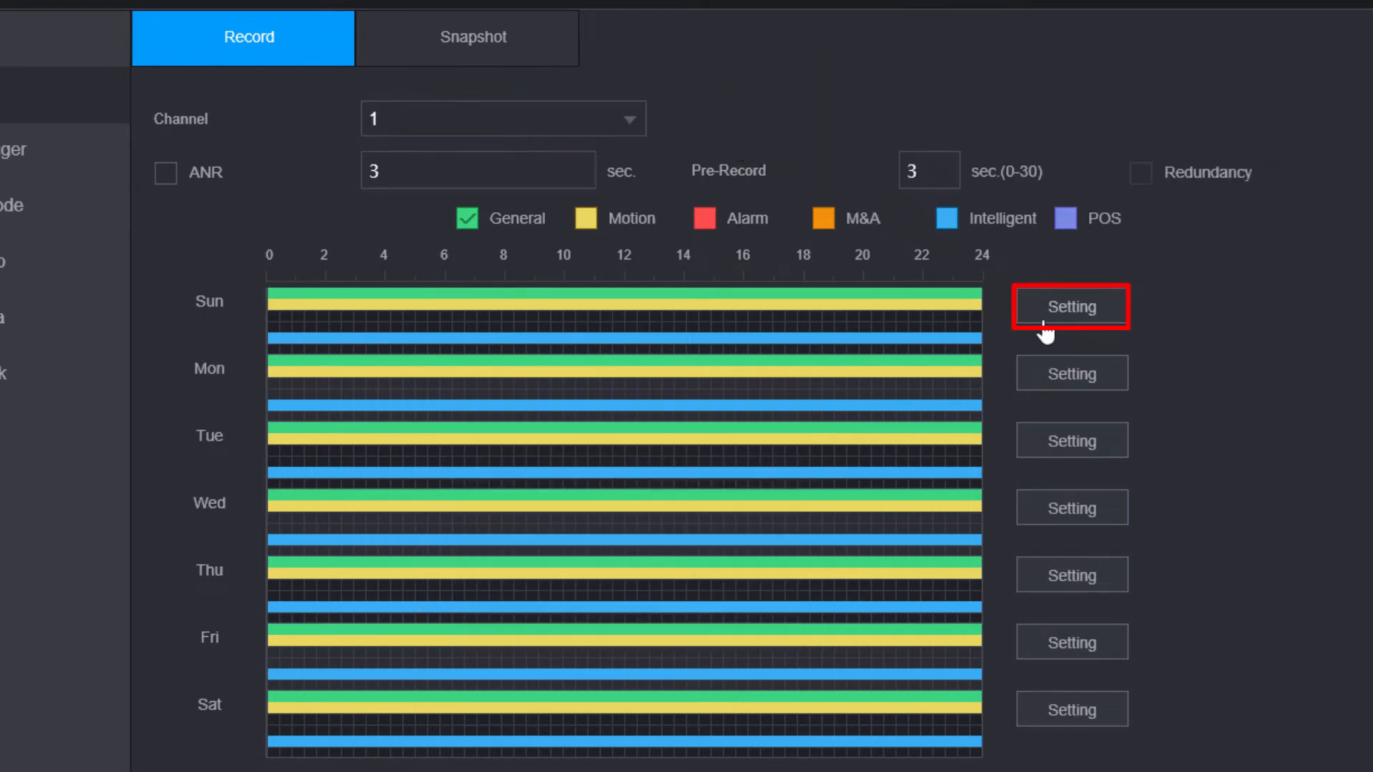
click(1072, 306)
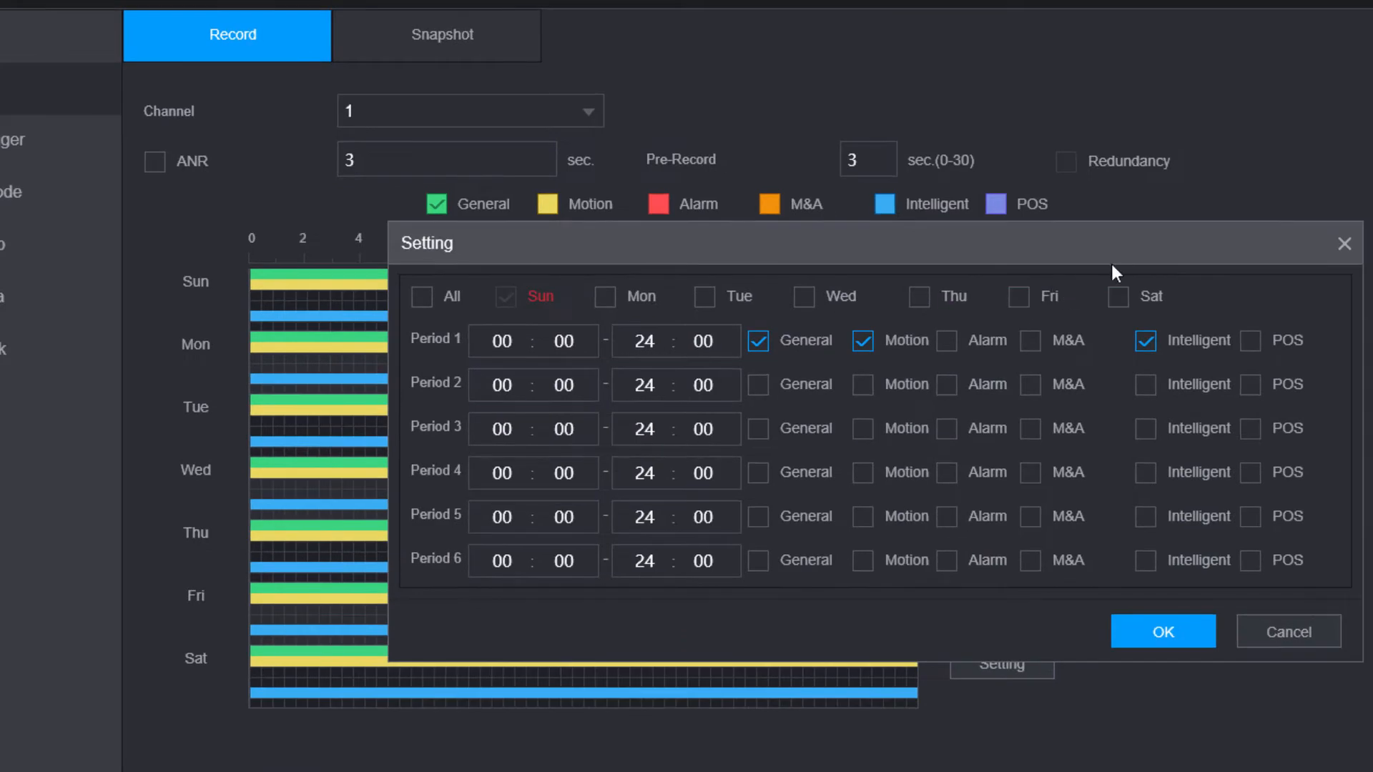
click(423, 302)
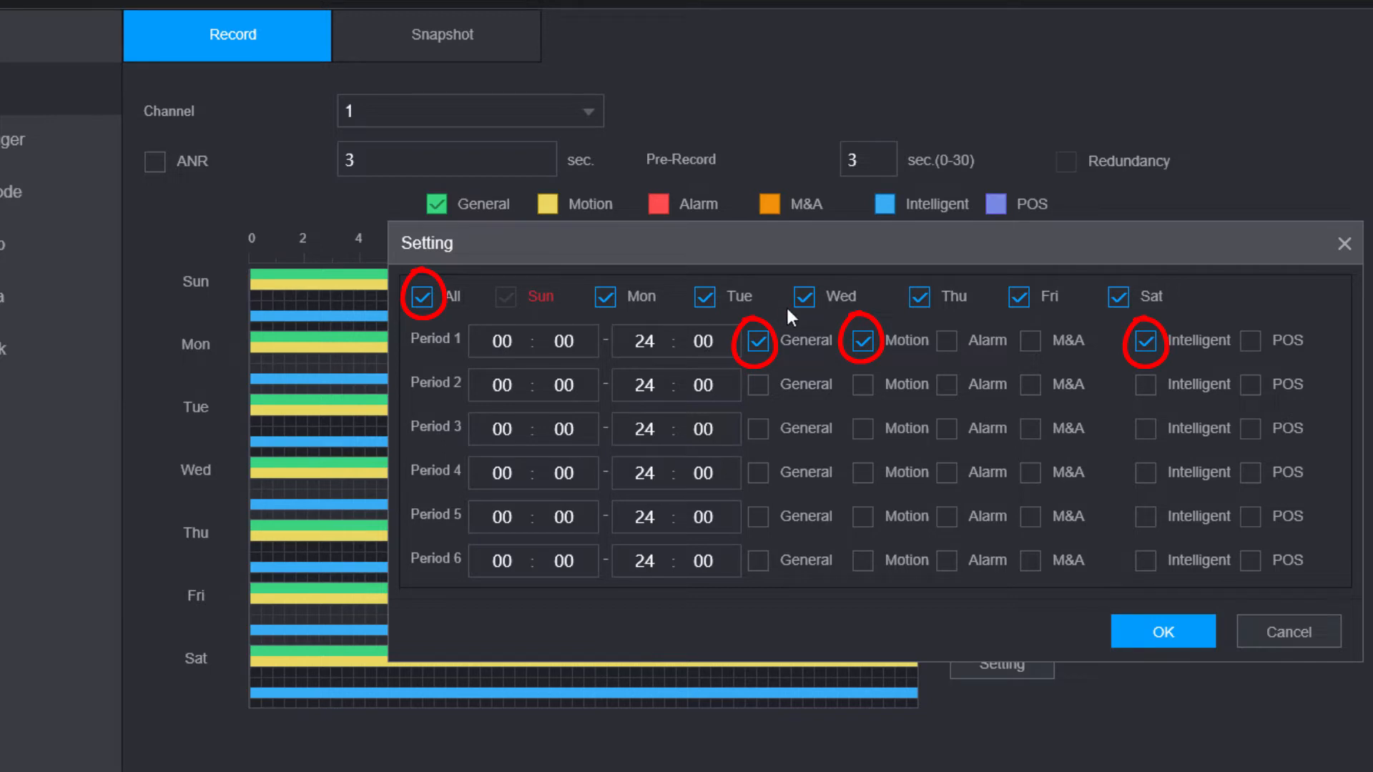
click(1164, 632)
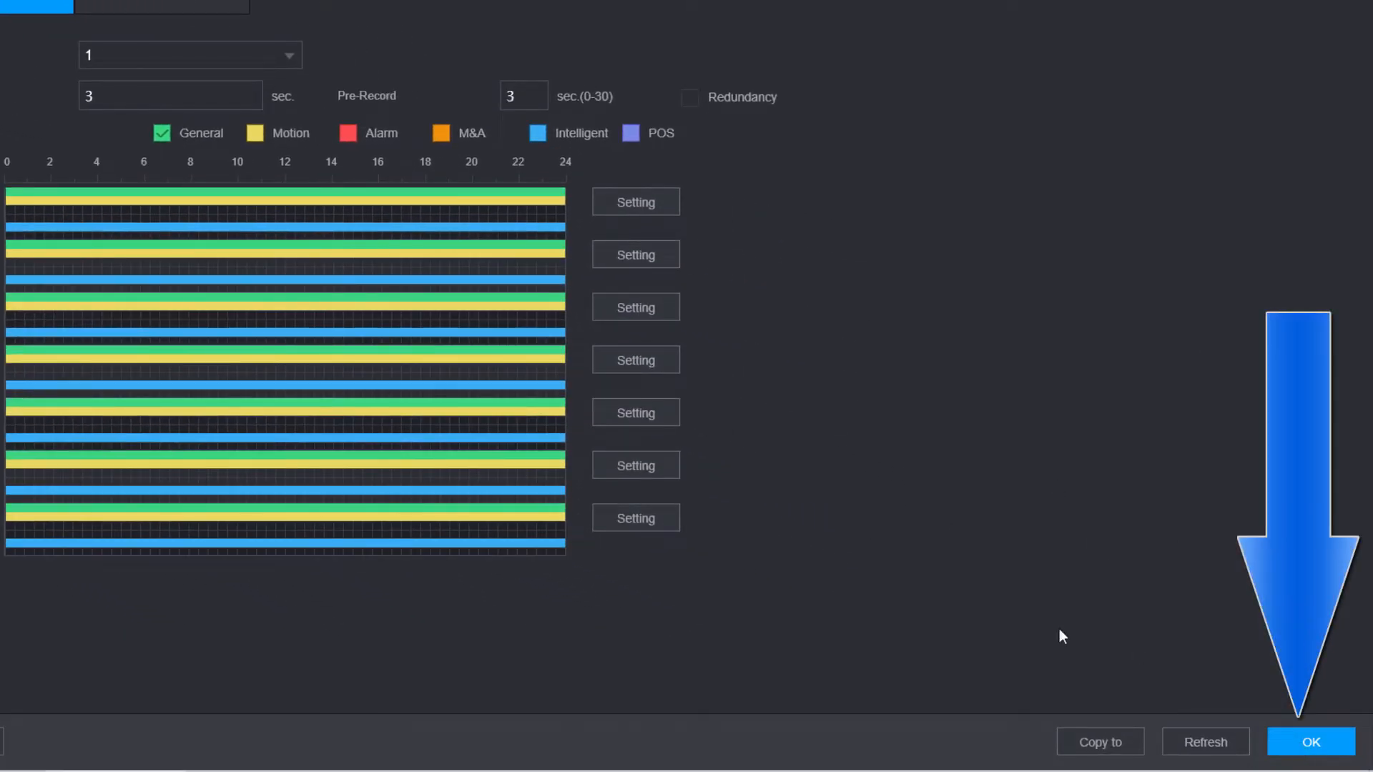
Step: Review the channels for copying the channel 1 schedule, confirm the copy and close the storage settings
click(1101, 742)
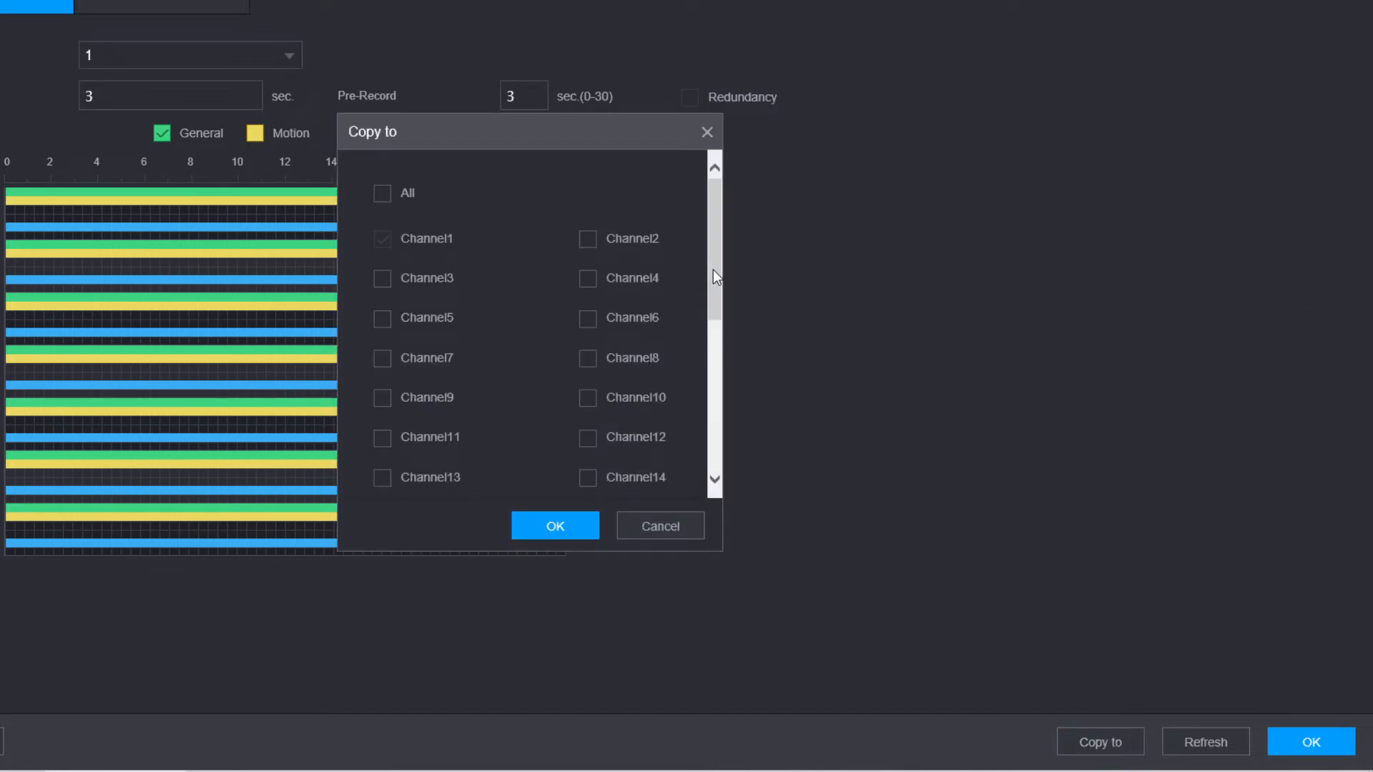
mouse_move(714, 270)
mouse_down()
mouse_move(715, 325)
mouse_move(718, 254)
mouse_up()
click(556, 526)
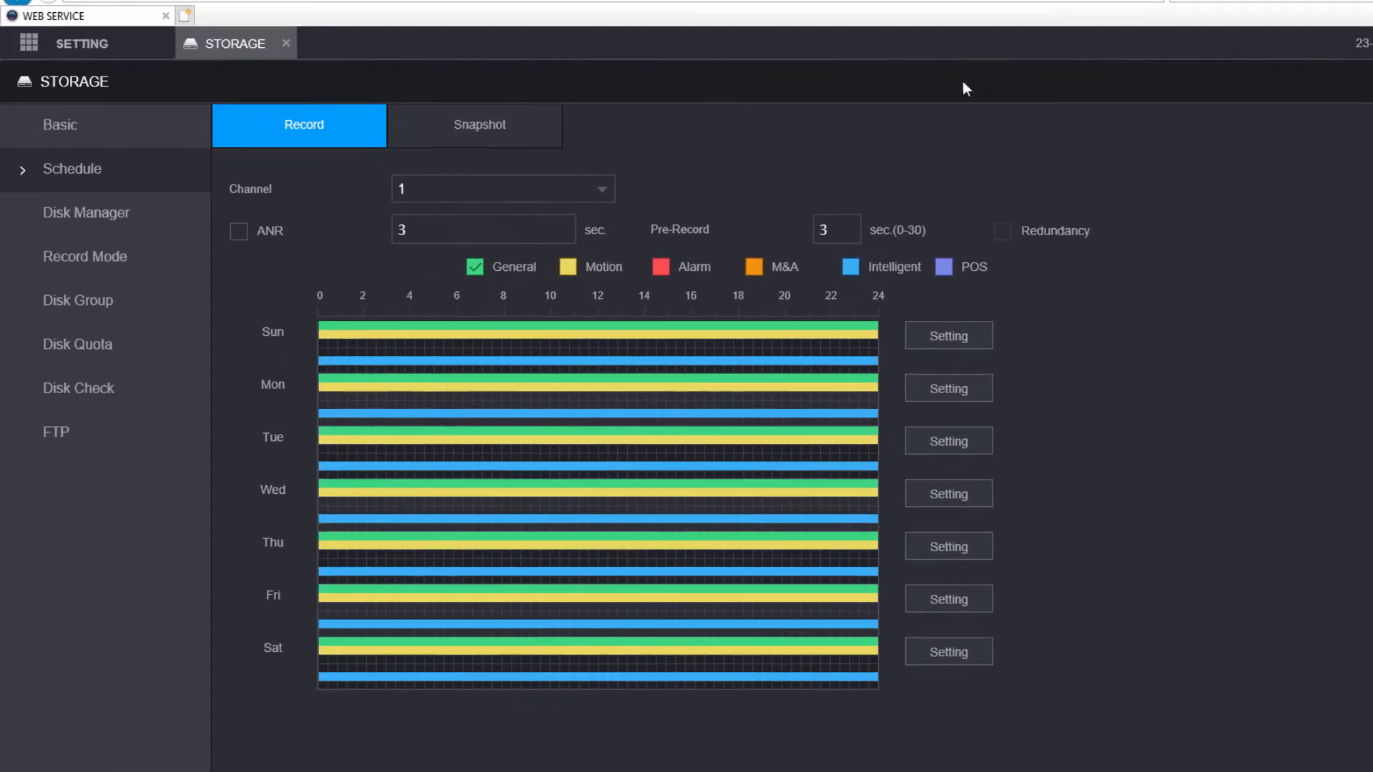
click(287, 47)
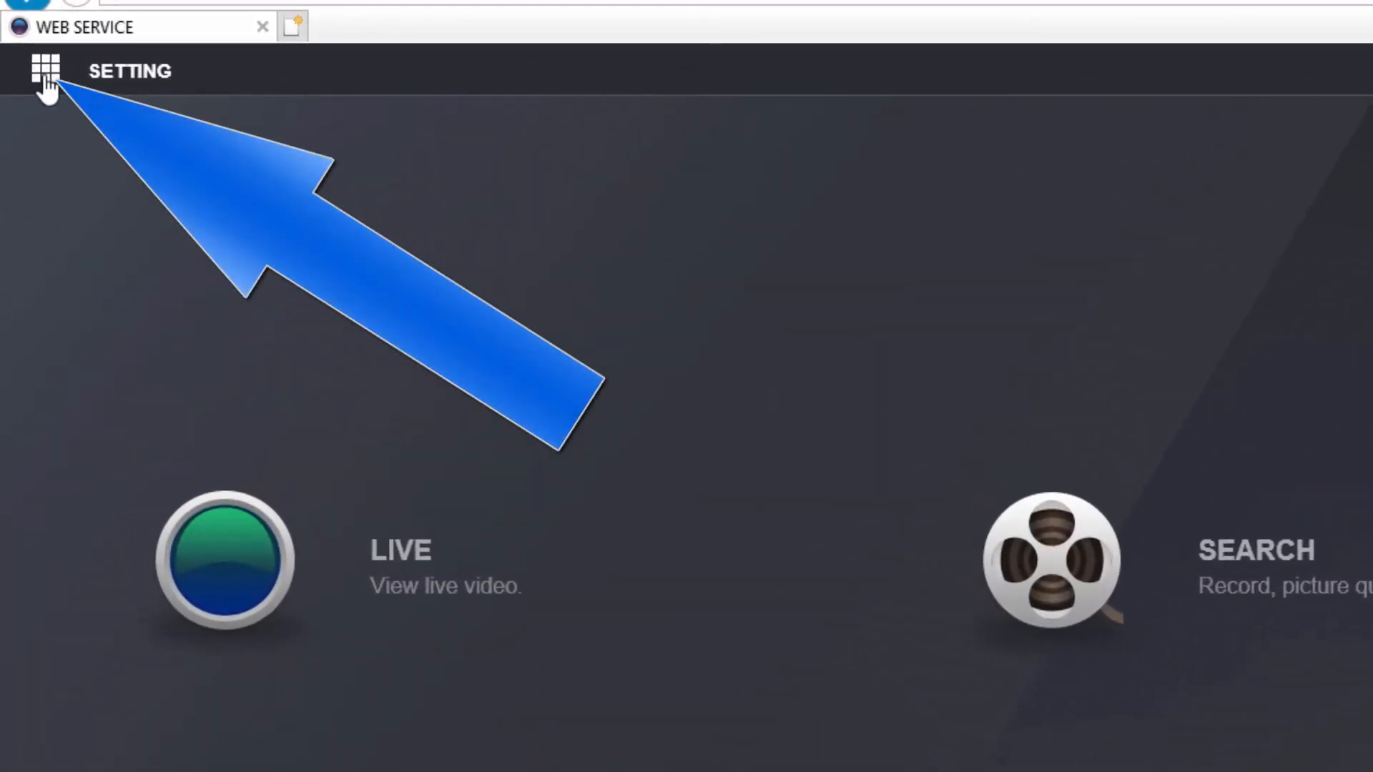
Step: Start adding a new user in the account settings with the username search
click(44, 80)
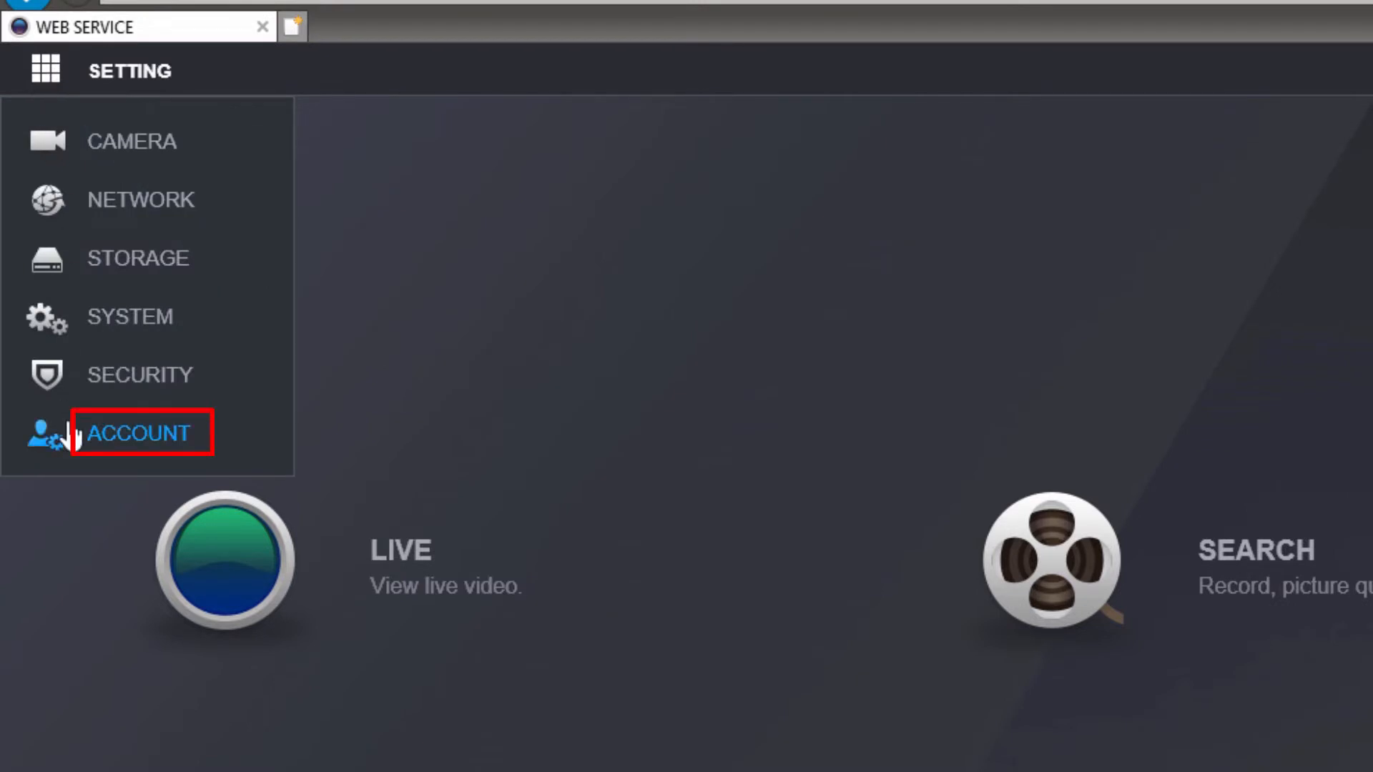
click(151, 447)
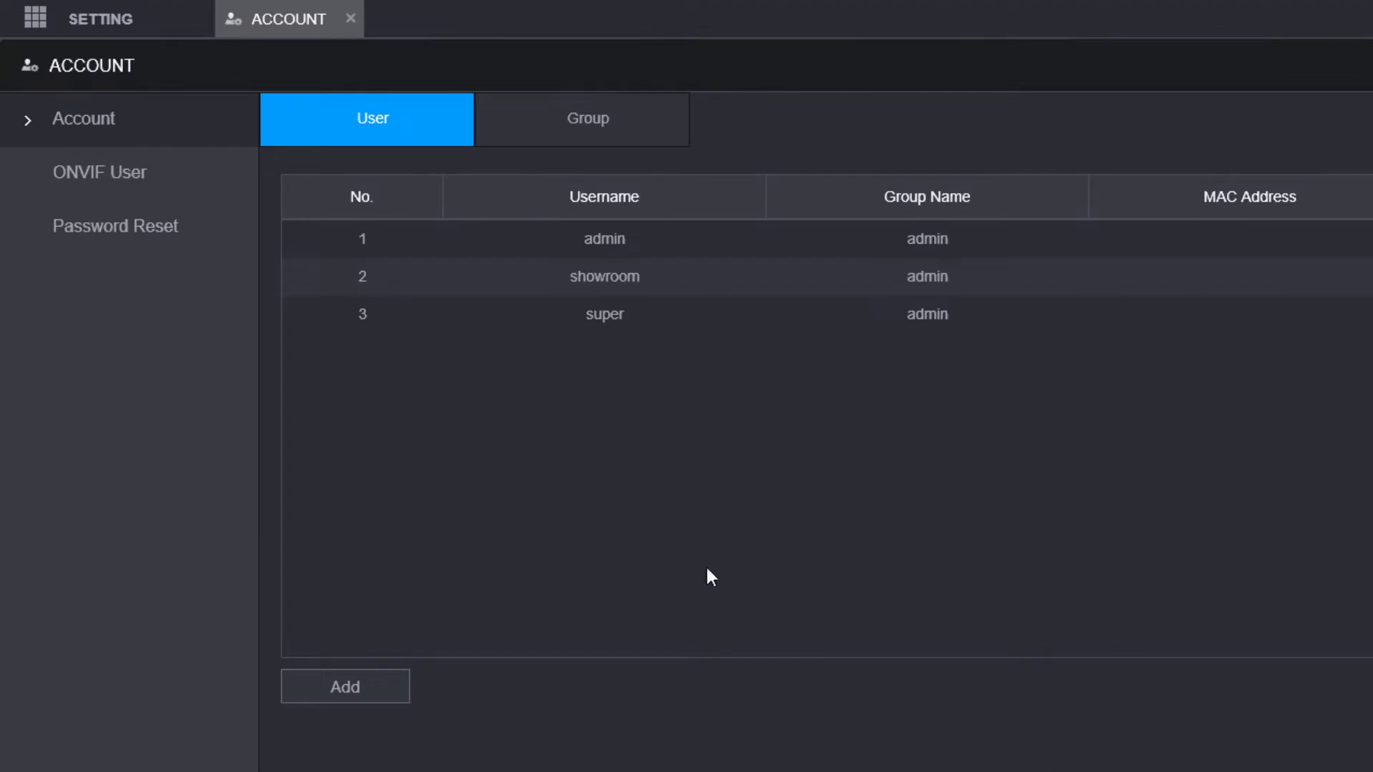
click(381, 696)
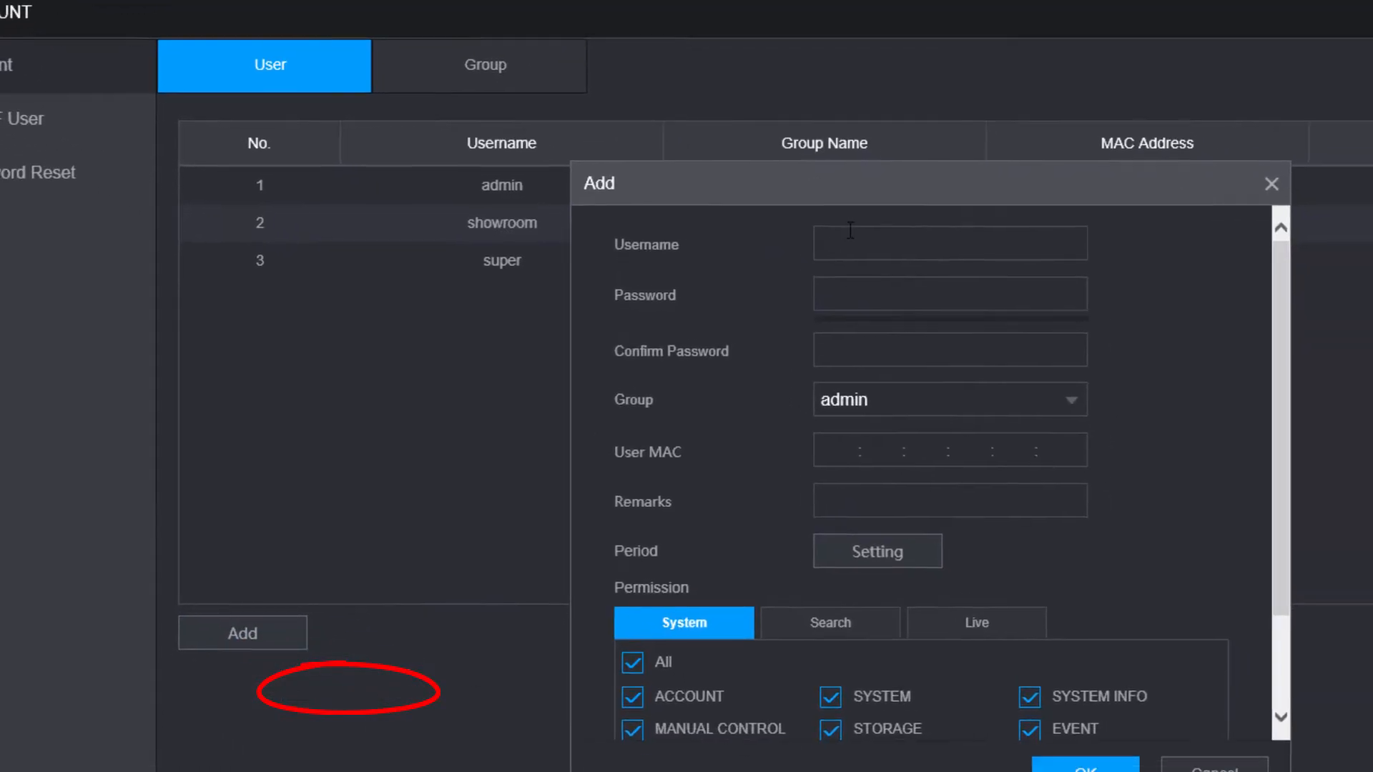
click(1169, 297)
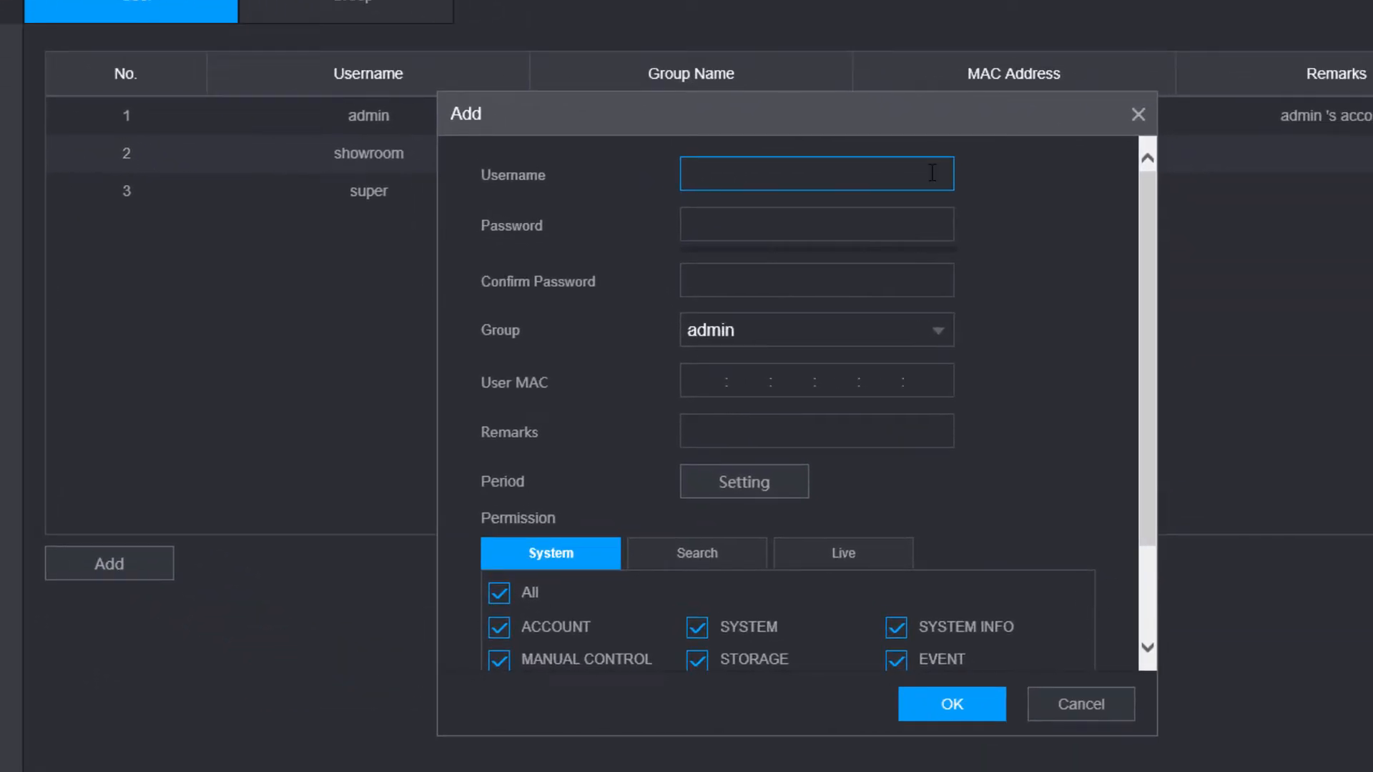
text(search)
key(Tab)
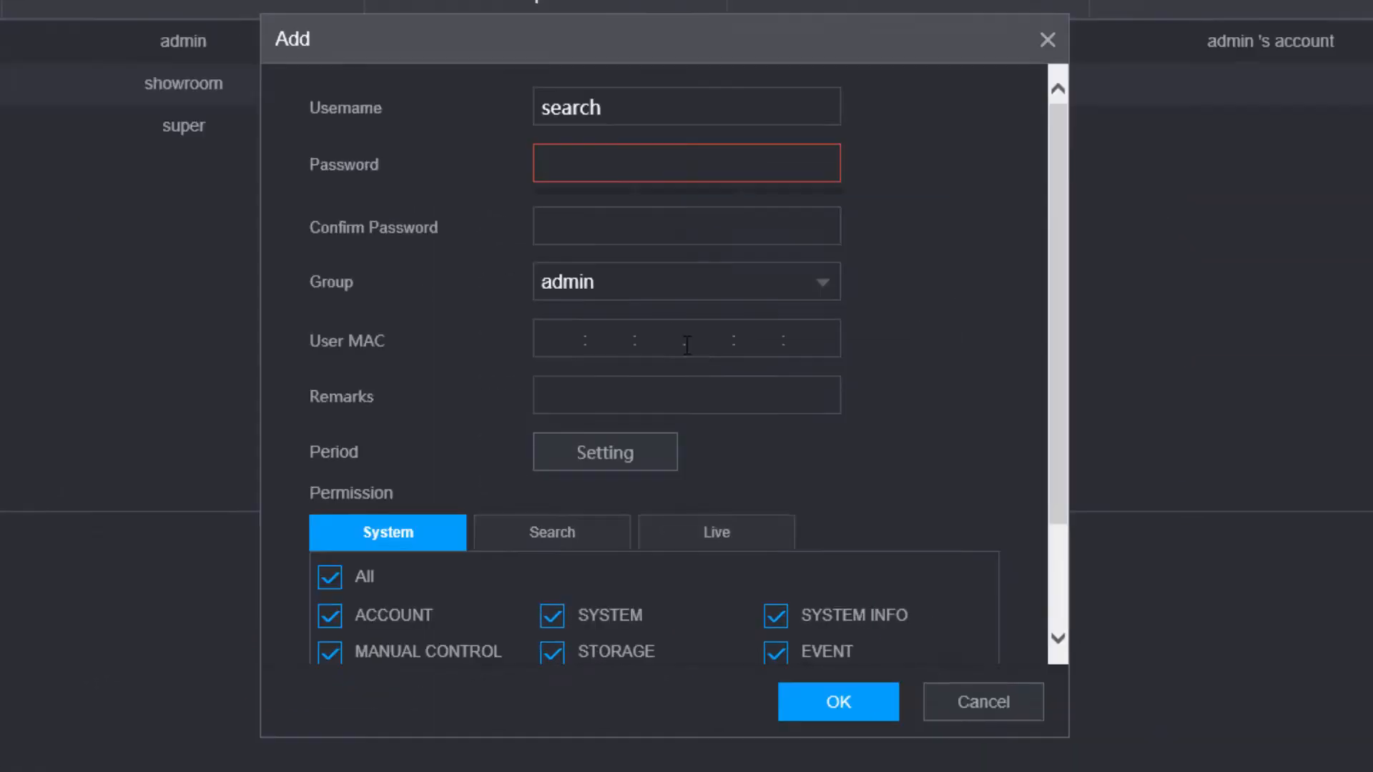
Step: Enter and confirm the new user's password
click(620, 167)
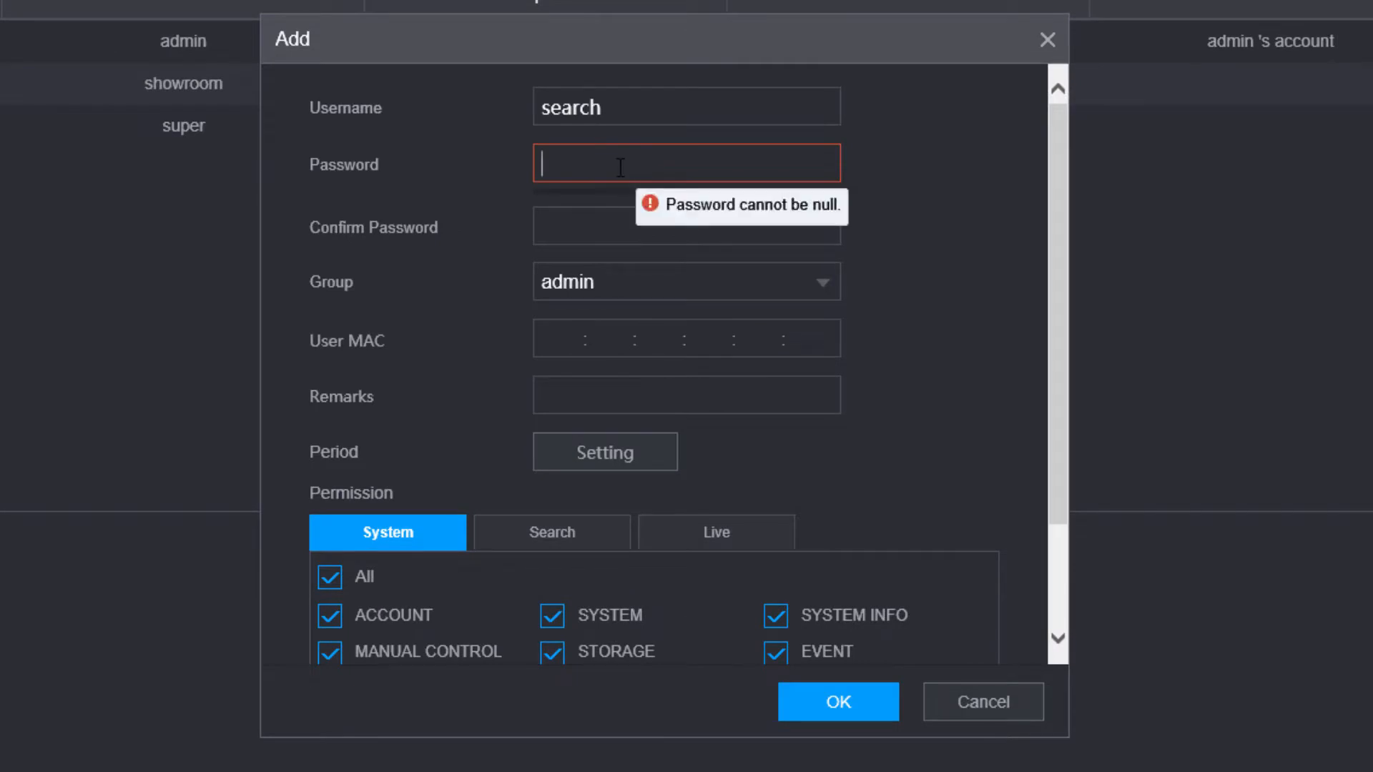
text(●●●●●●●●●●●●●●●●●●●)
key(Tab)
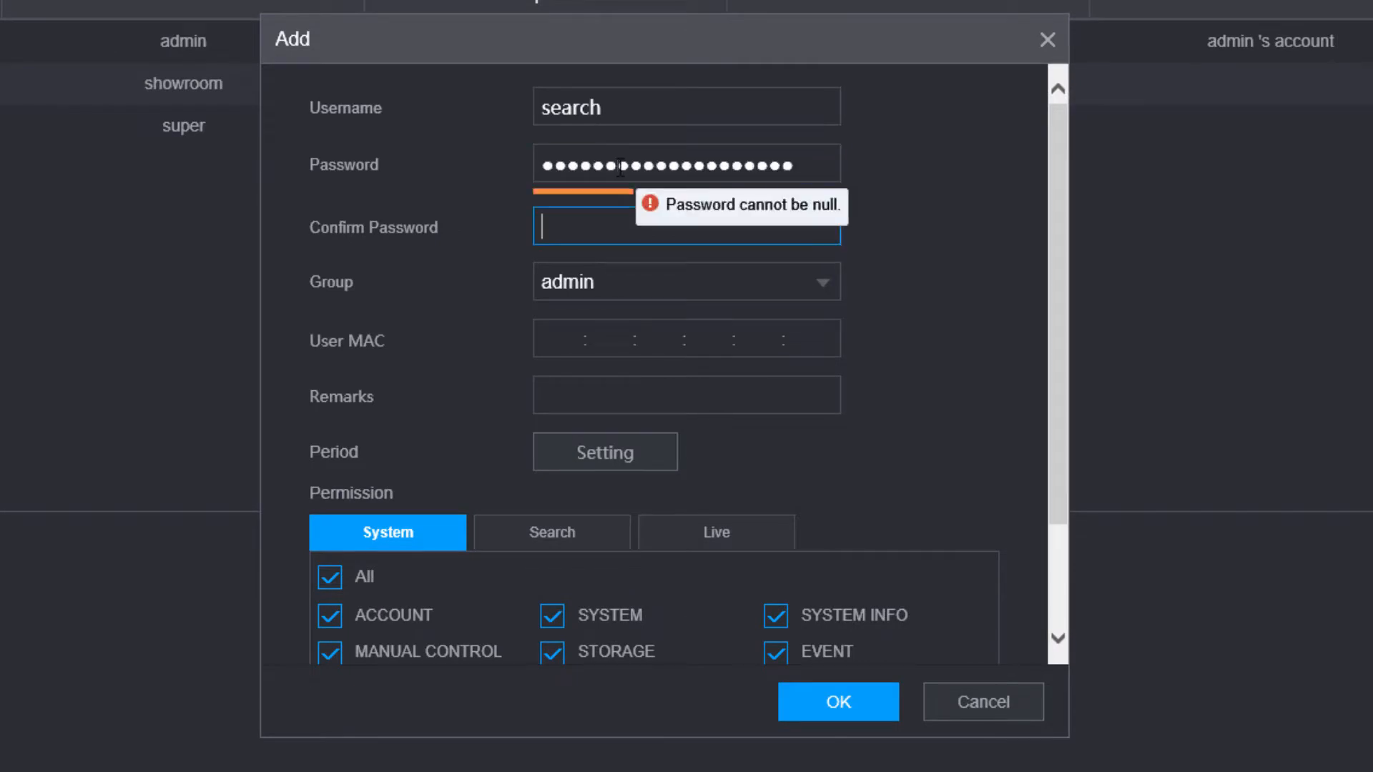
text(●●)
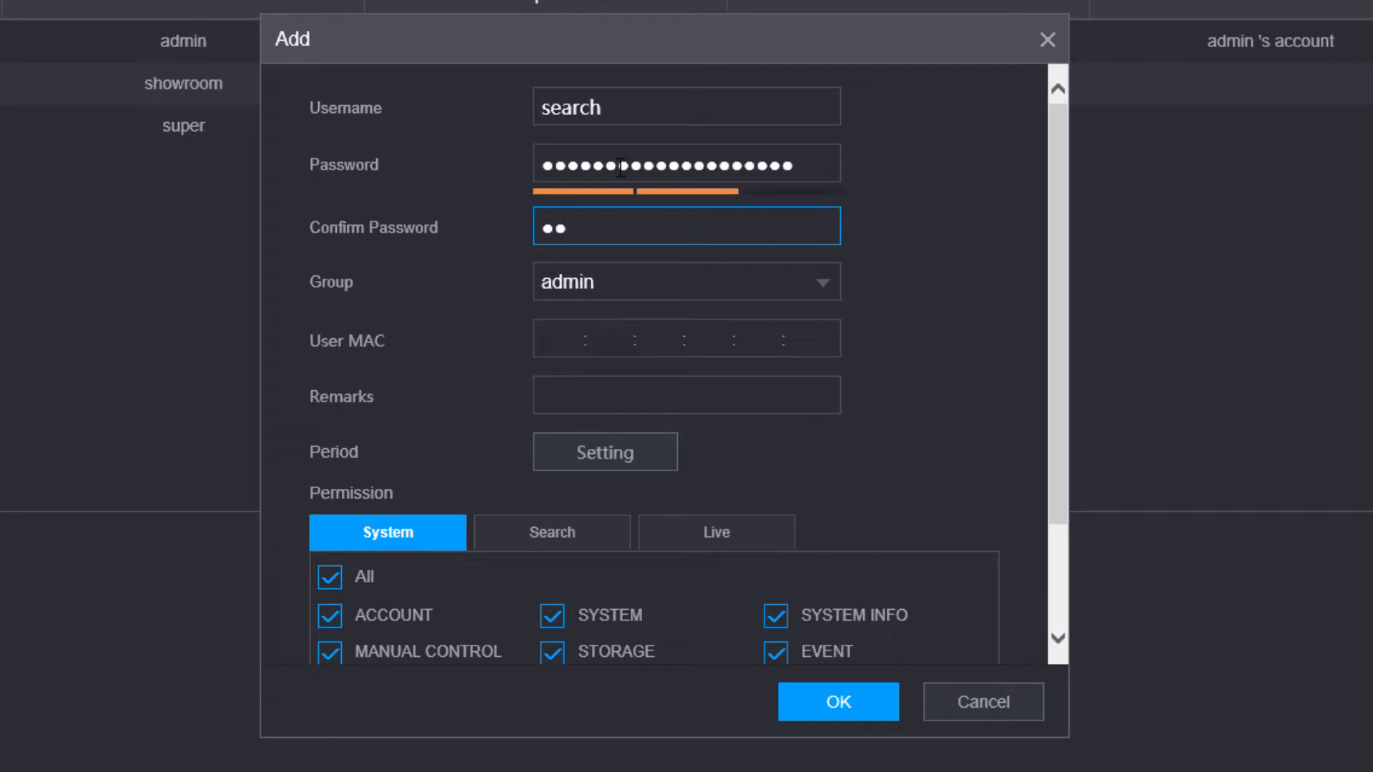
text(●●●●●●)
Step: Clear all System permissions for the new user
scroll(329, 533, down, 2)
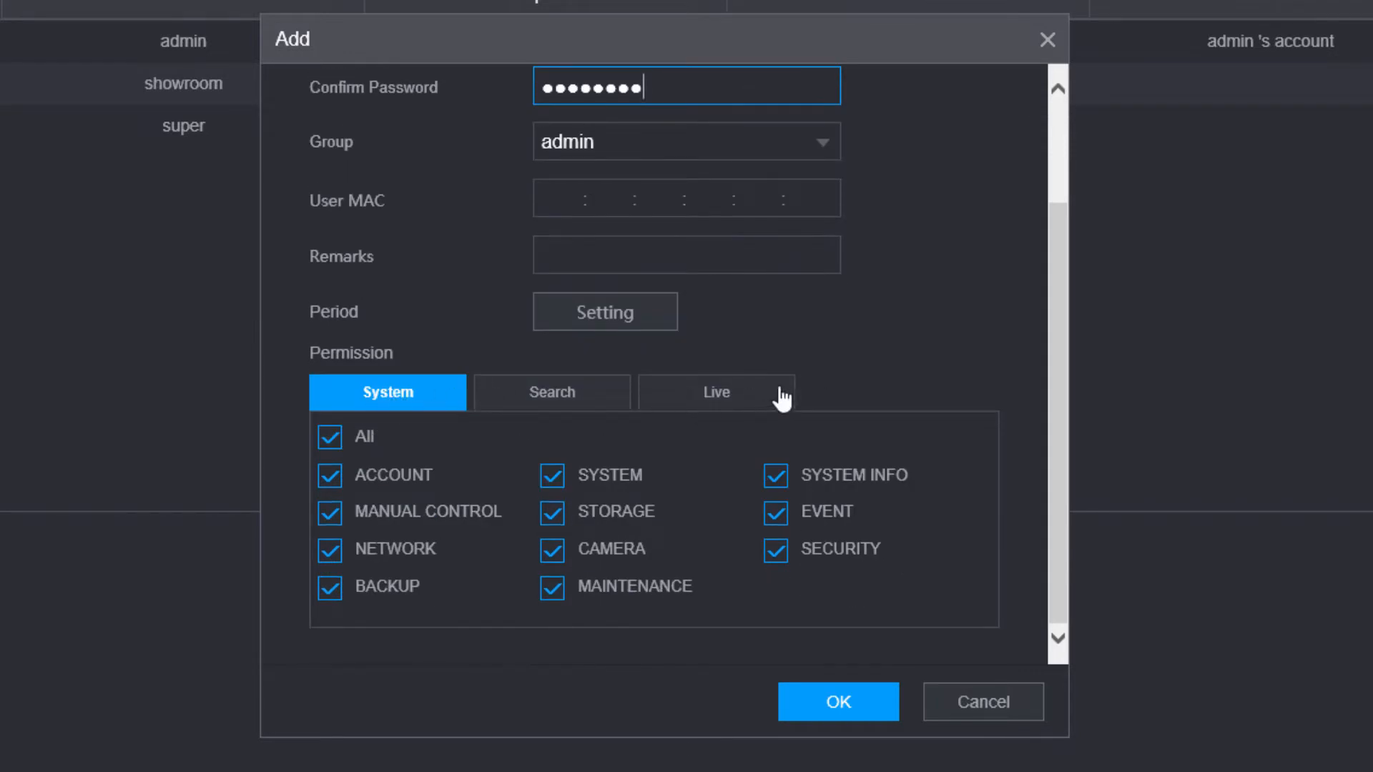
click(329, 436)
scroll(345, 586, down, 2)
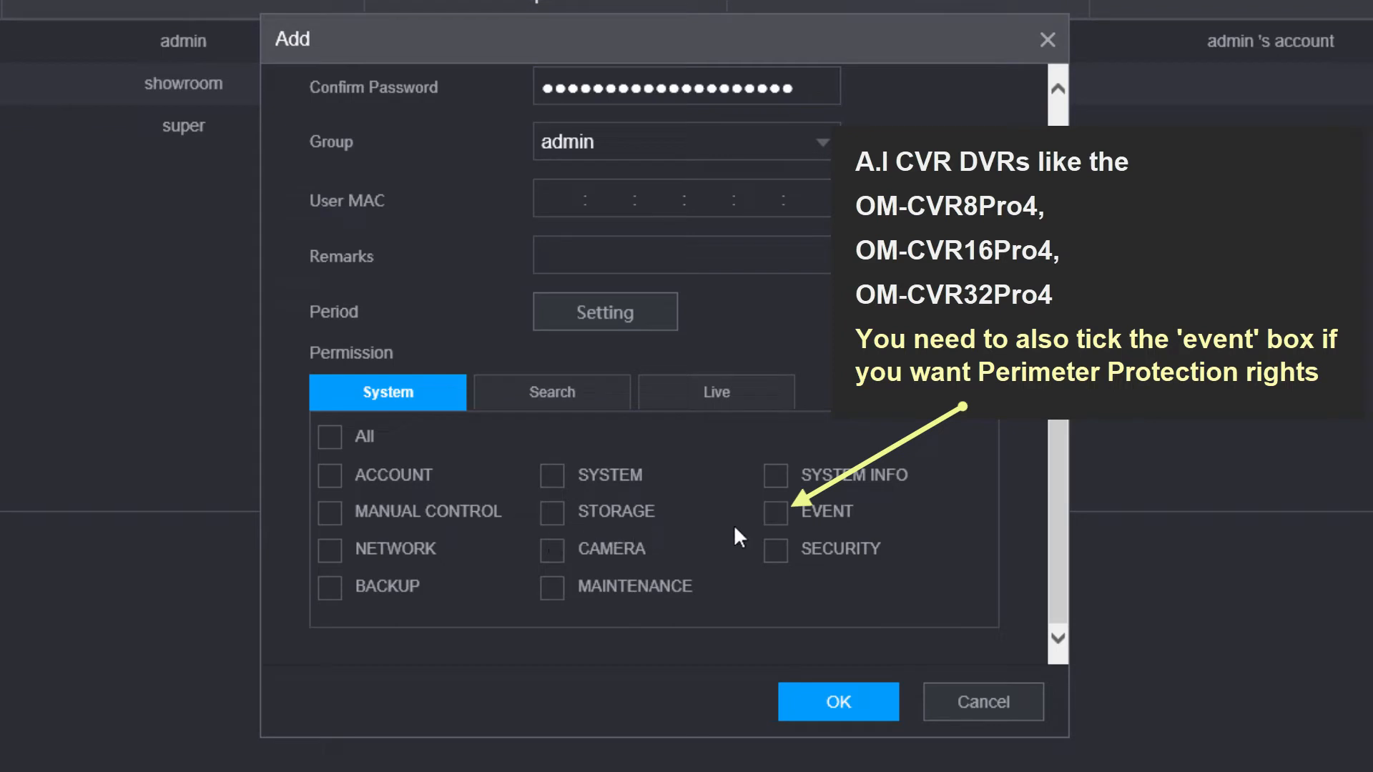
click(776, 512)
scroll(801, 517, up, 1)
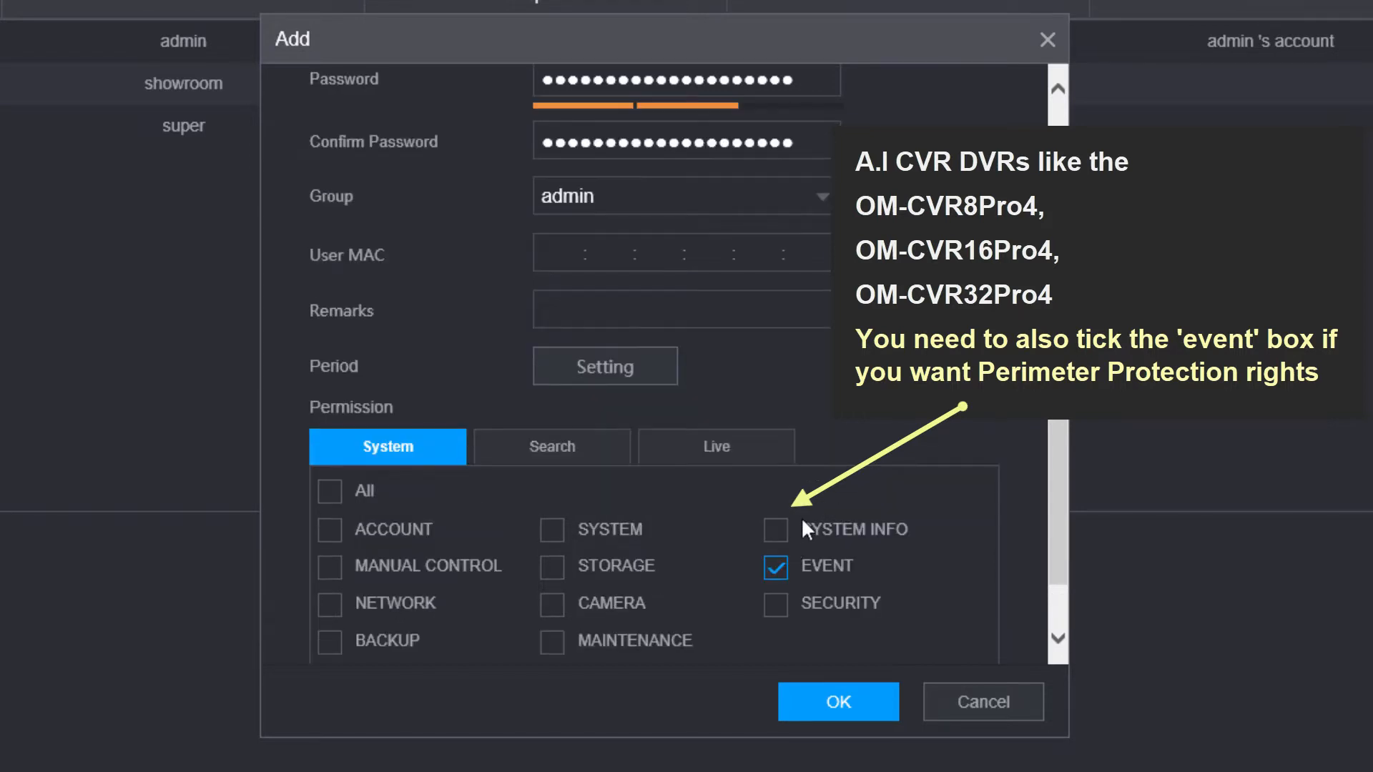
click(781, 570)
scroll(782, 571, up, 2)
scroll(809, 599, down, 2)
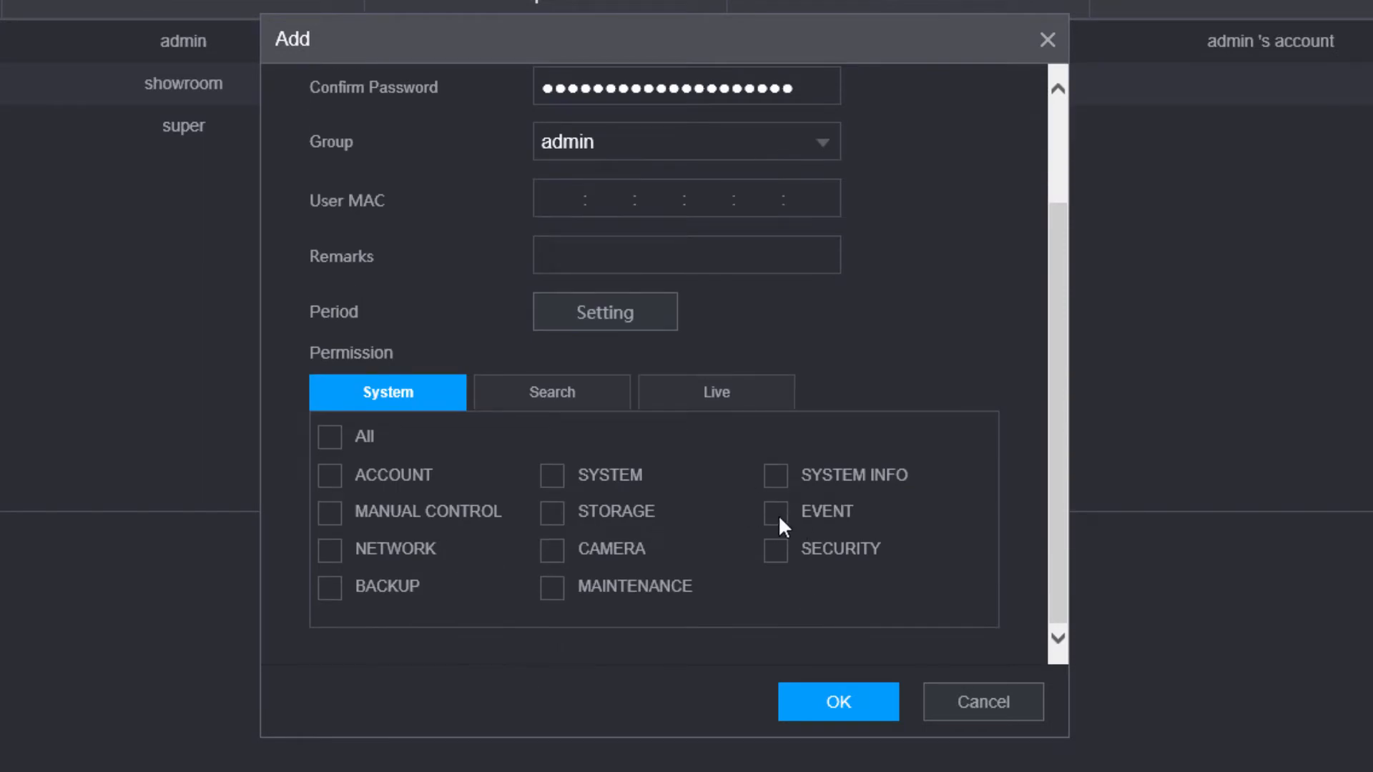
Step: Clear channels 3, 15, 18, 21, 22, 26, 29 and 32 from the new user's Search permissions
click(561, 400)
scroll(558, 537, down, 1)
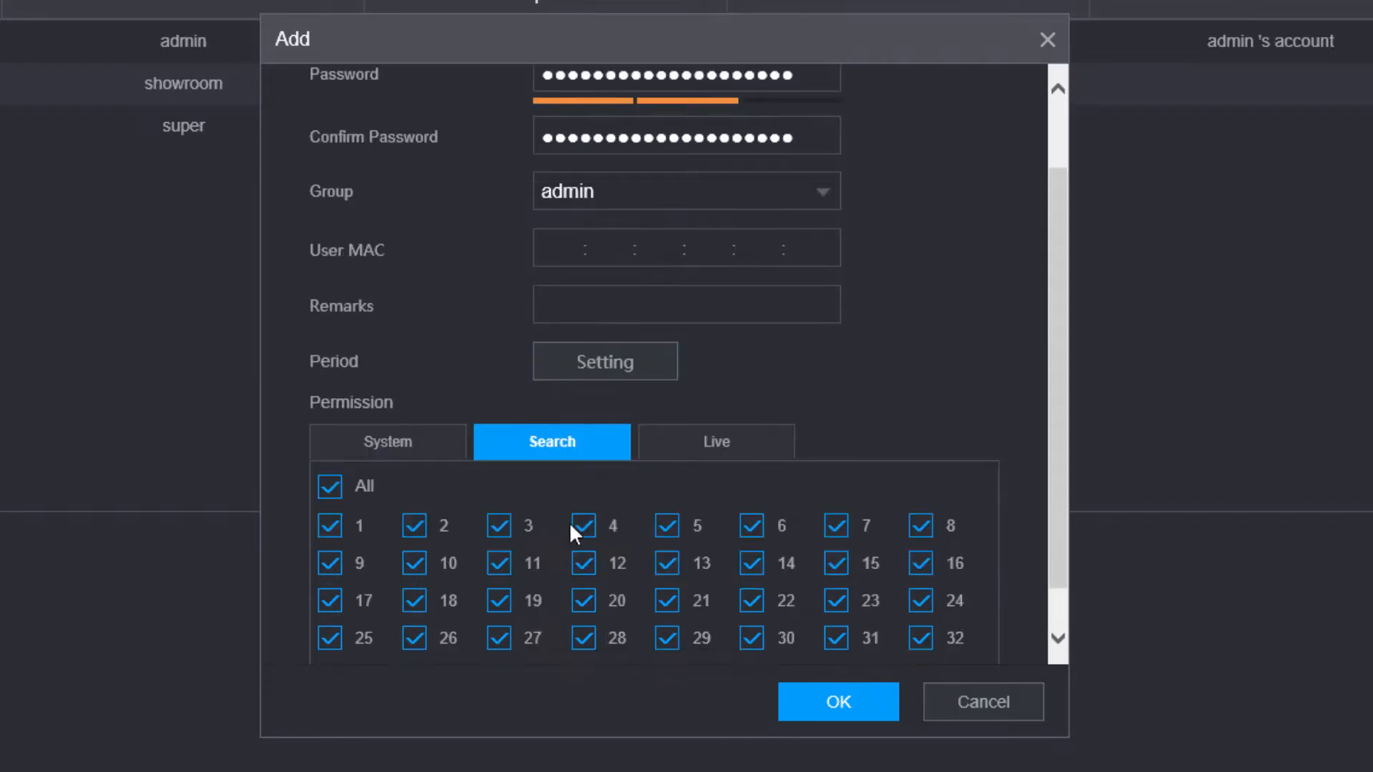
scroll(741, 470, down, 1)
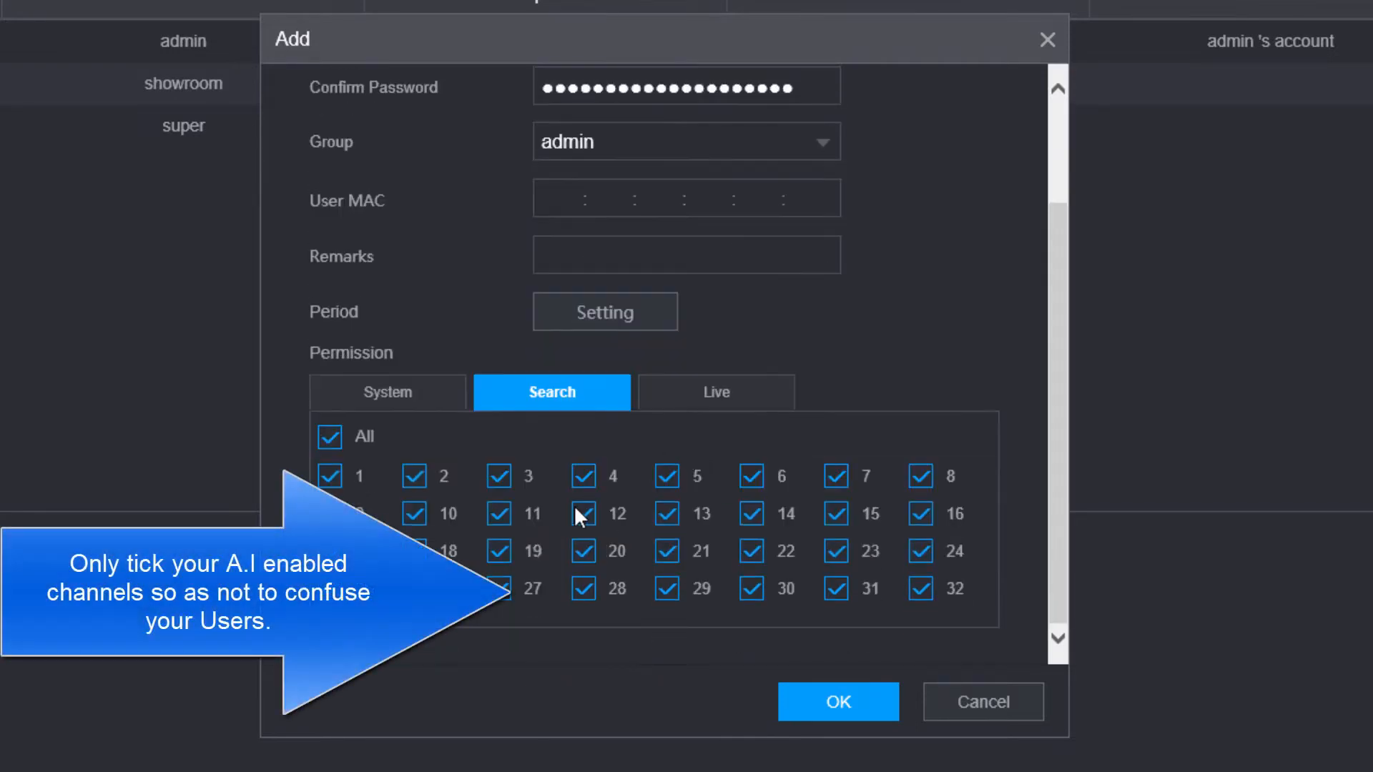
click(500, 478)
scroll(504, 494, up, 1)
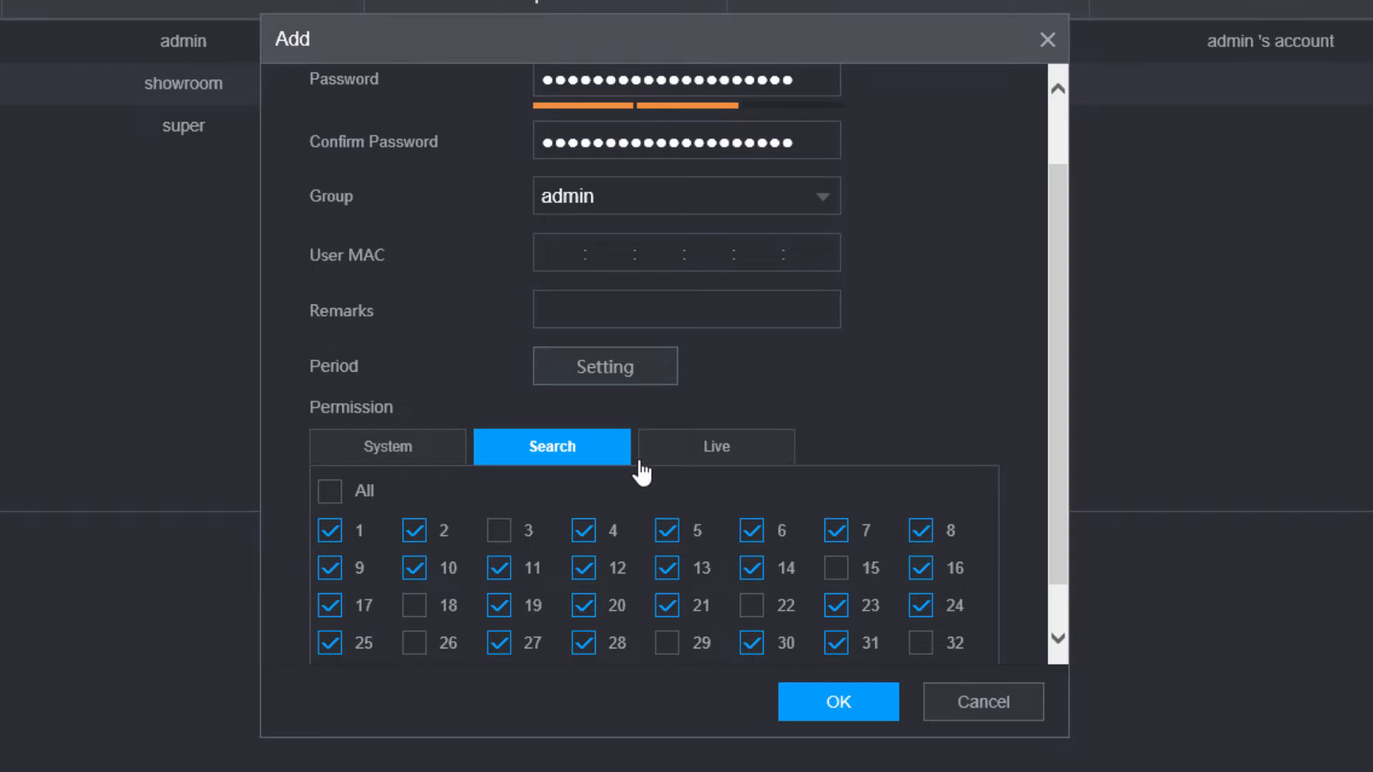
click(666, 604)
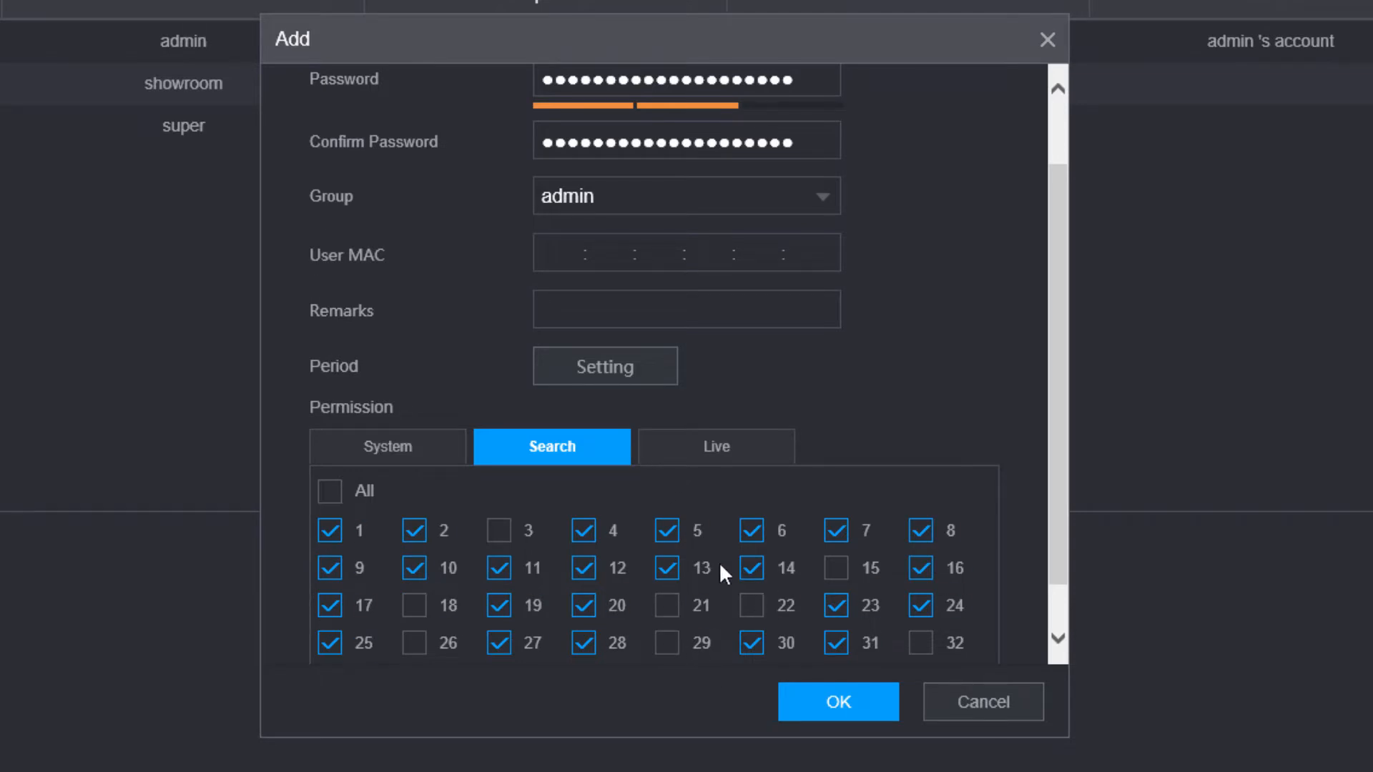
Step: Clear channel 5 from the new user's Search permissions and remove all channels from the Live permissions
click(667, 530)
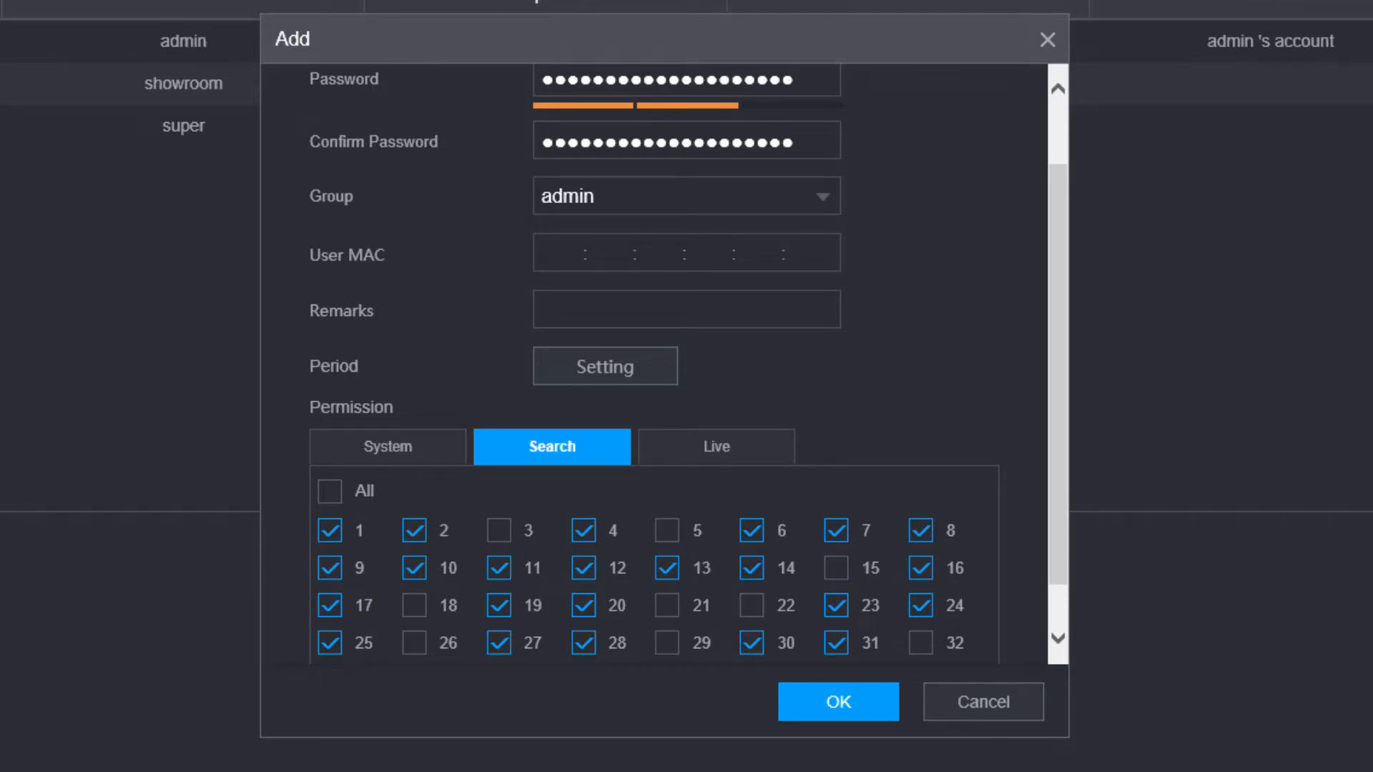
click(734, 451)
click(330, 577)
scroll(620, 549, down, 2)
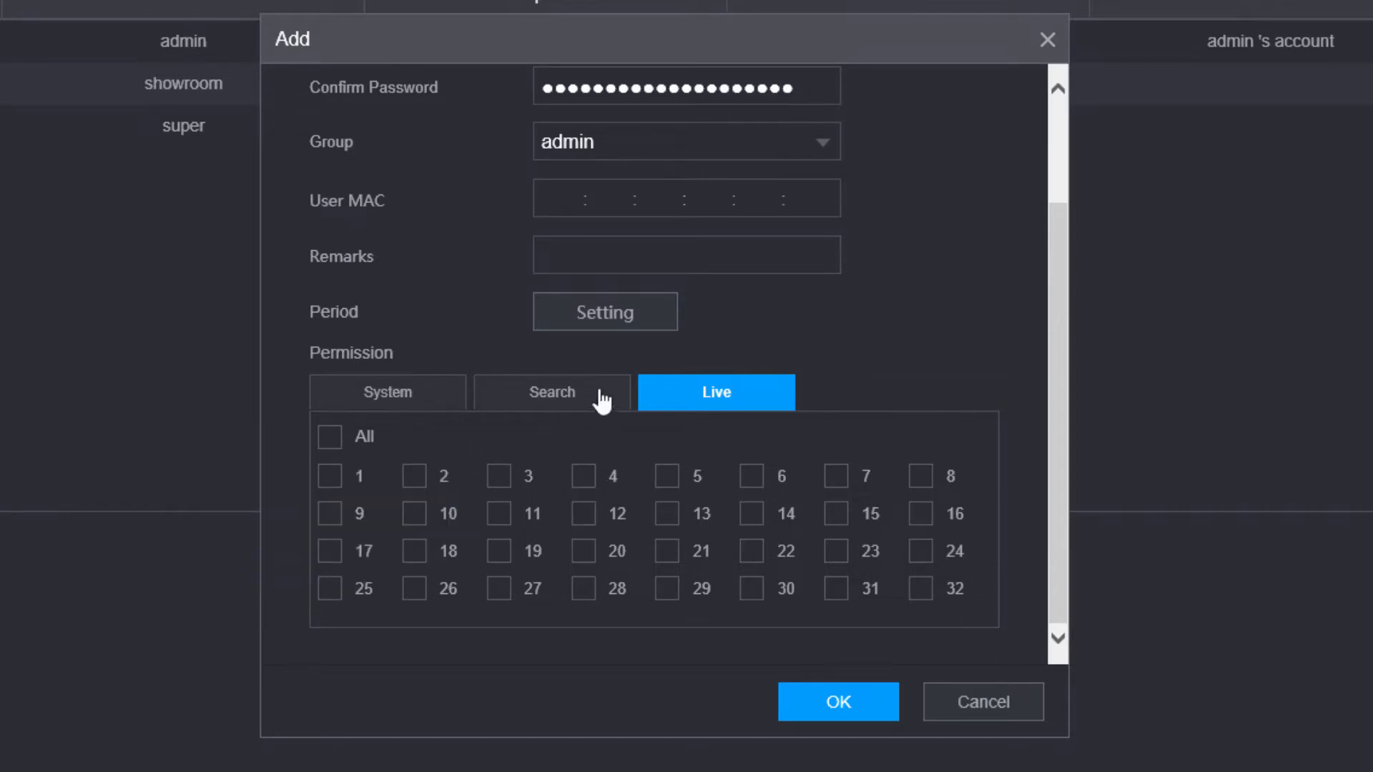
Step: Review the new user's System, Search and Live permissions and save the account
click(458, 399)
scroll(507, 509, down, 3)
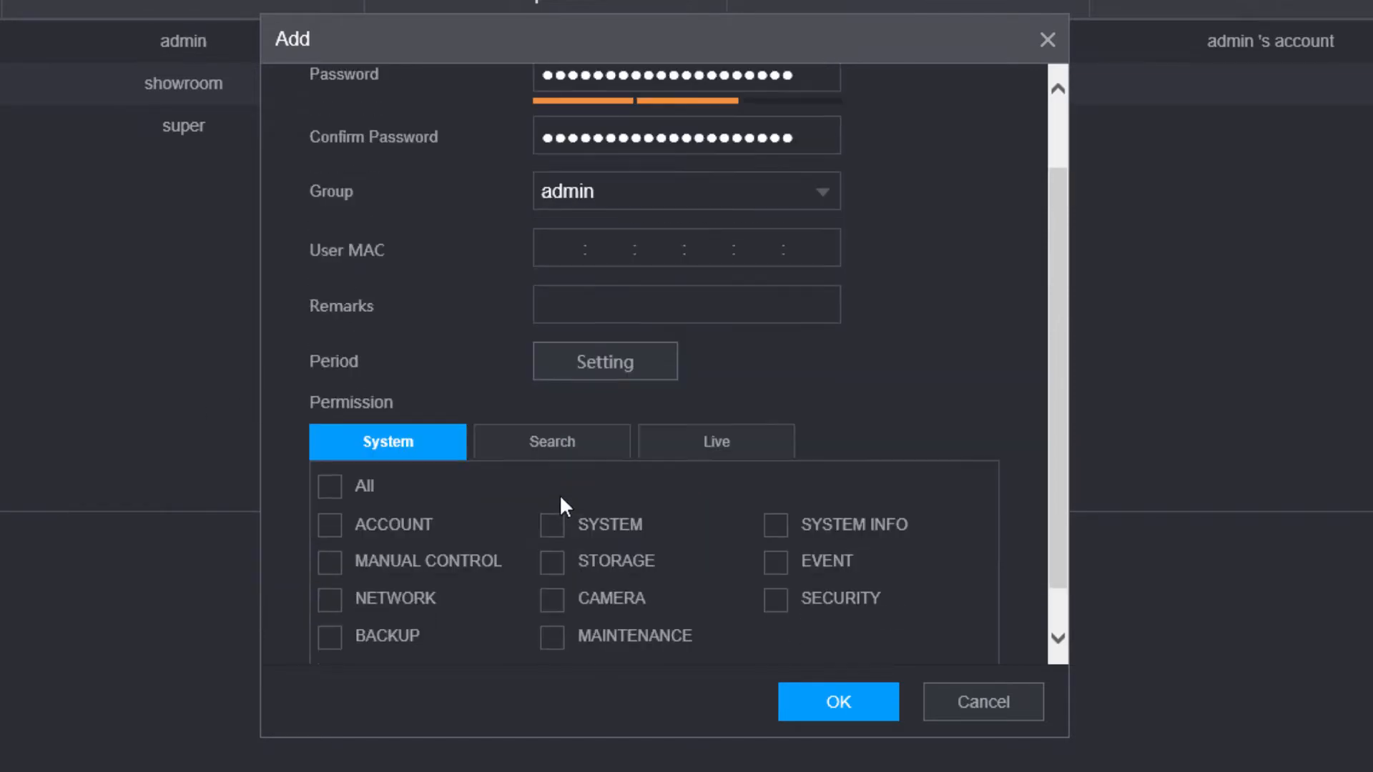
click(552, 392)
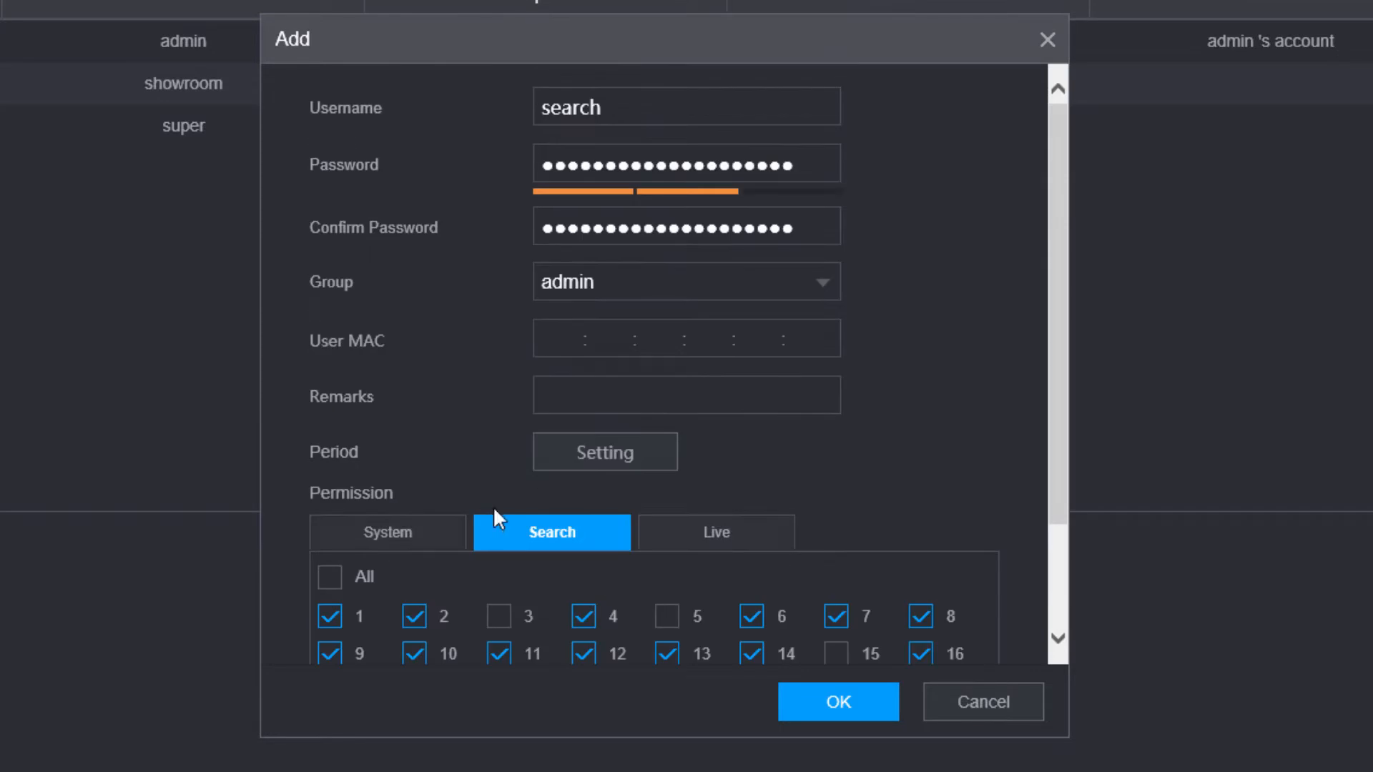
scroll(444, 516, down, 3)
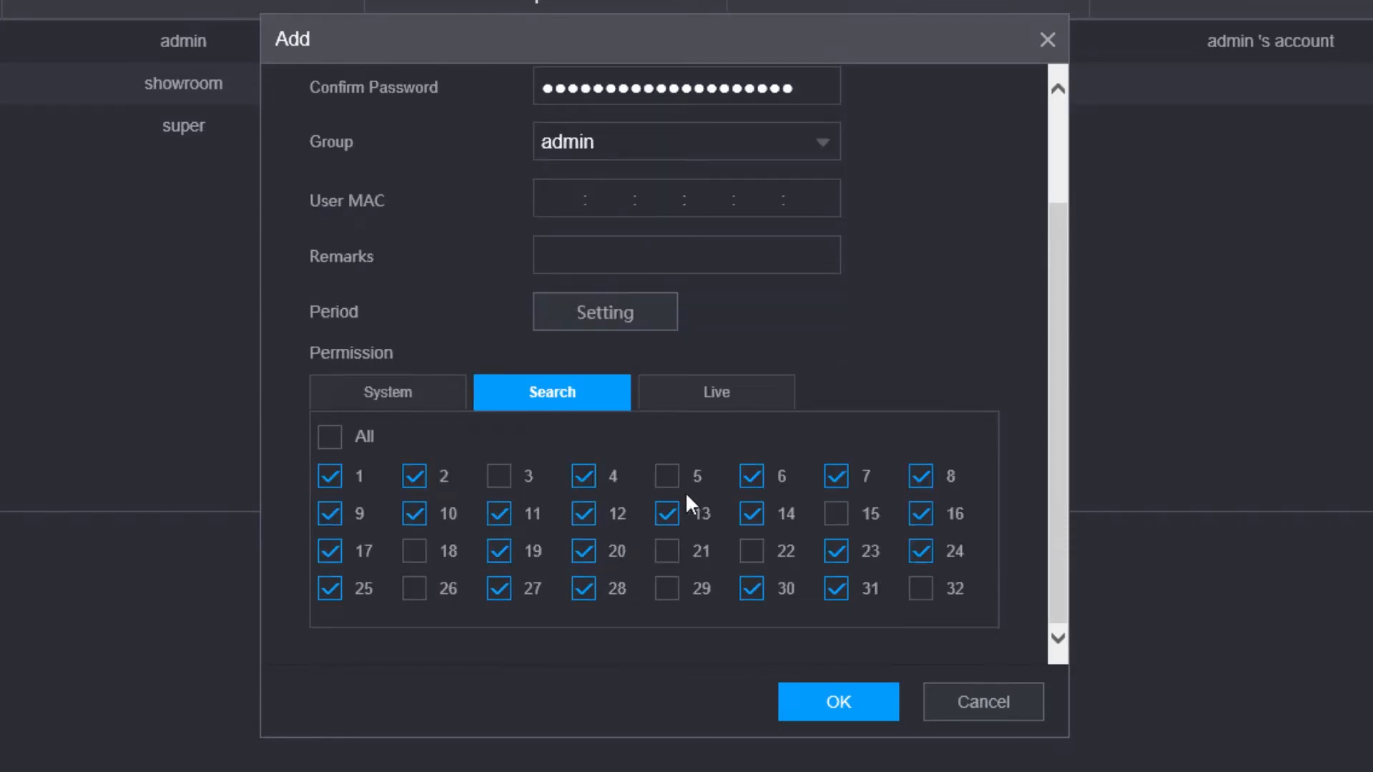
double_click(717, 405)
scroll(708, 551, down, 3)
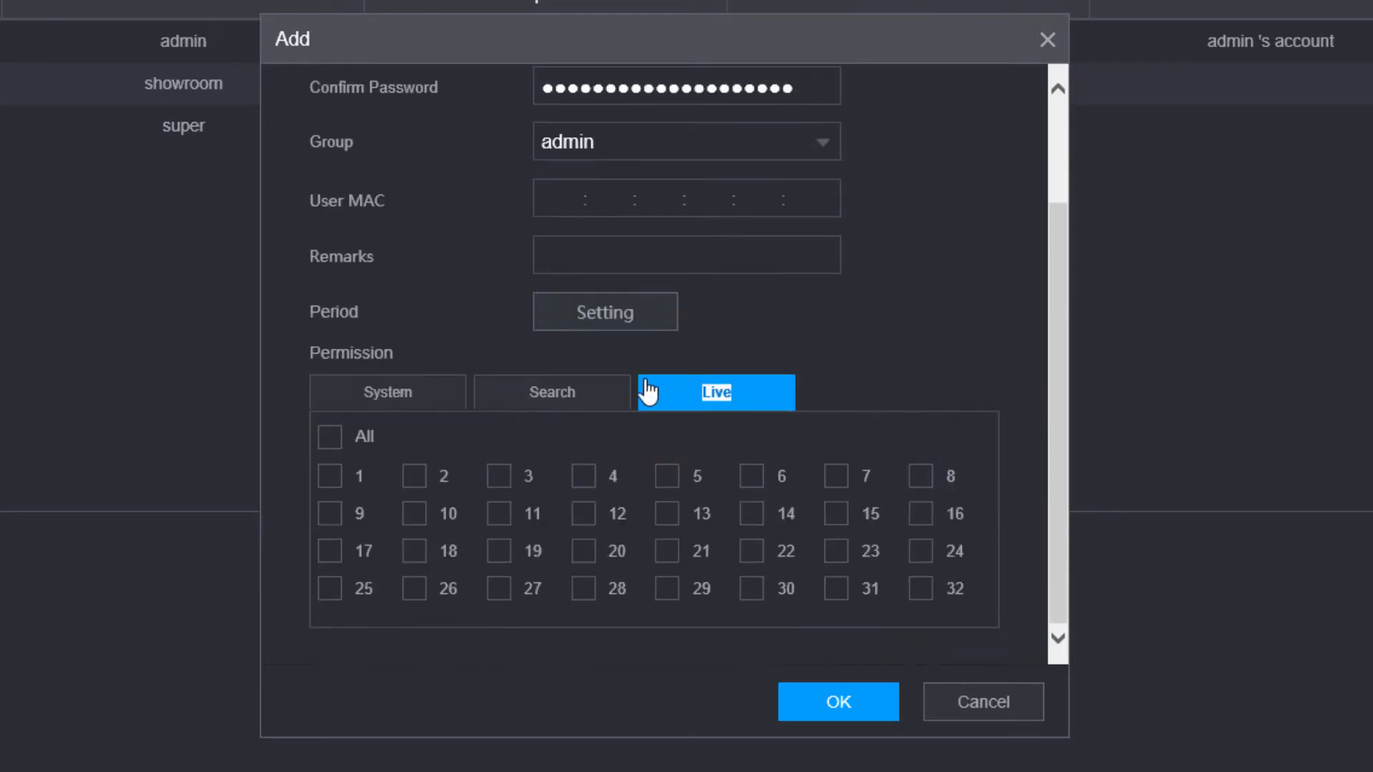
click(828, 340)
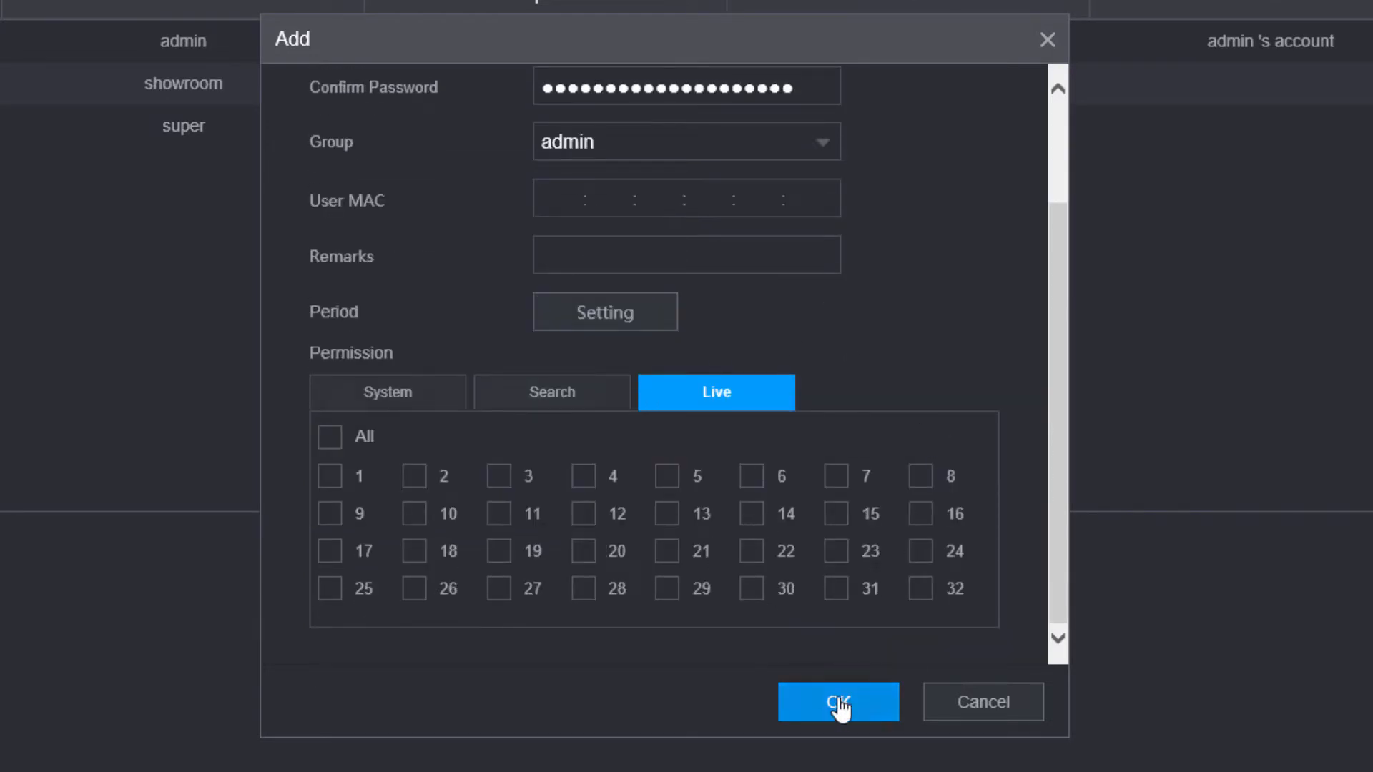
click(830, 702)
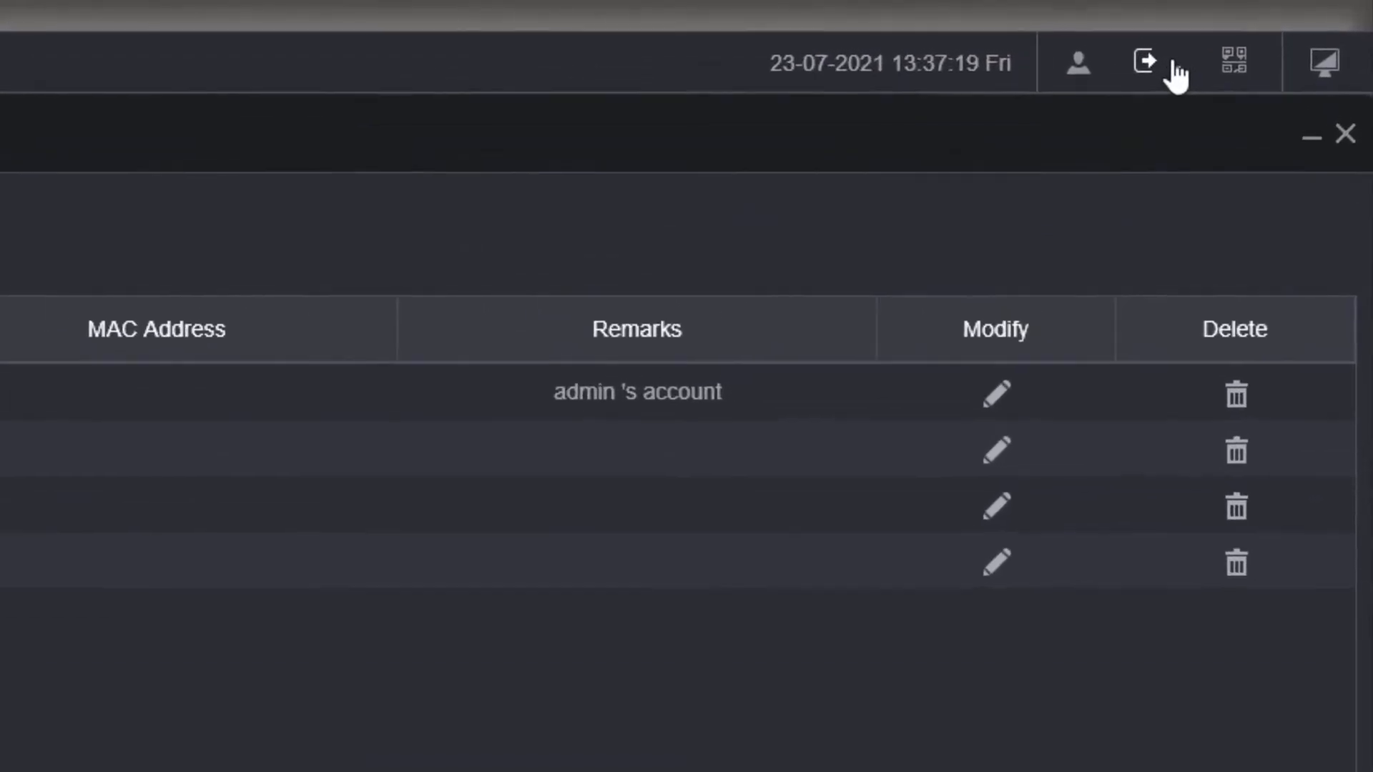
Step: Log out of the recorder and enter search as the username on the web login page
click(1173, 66)
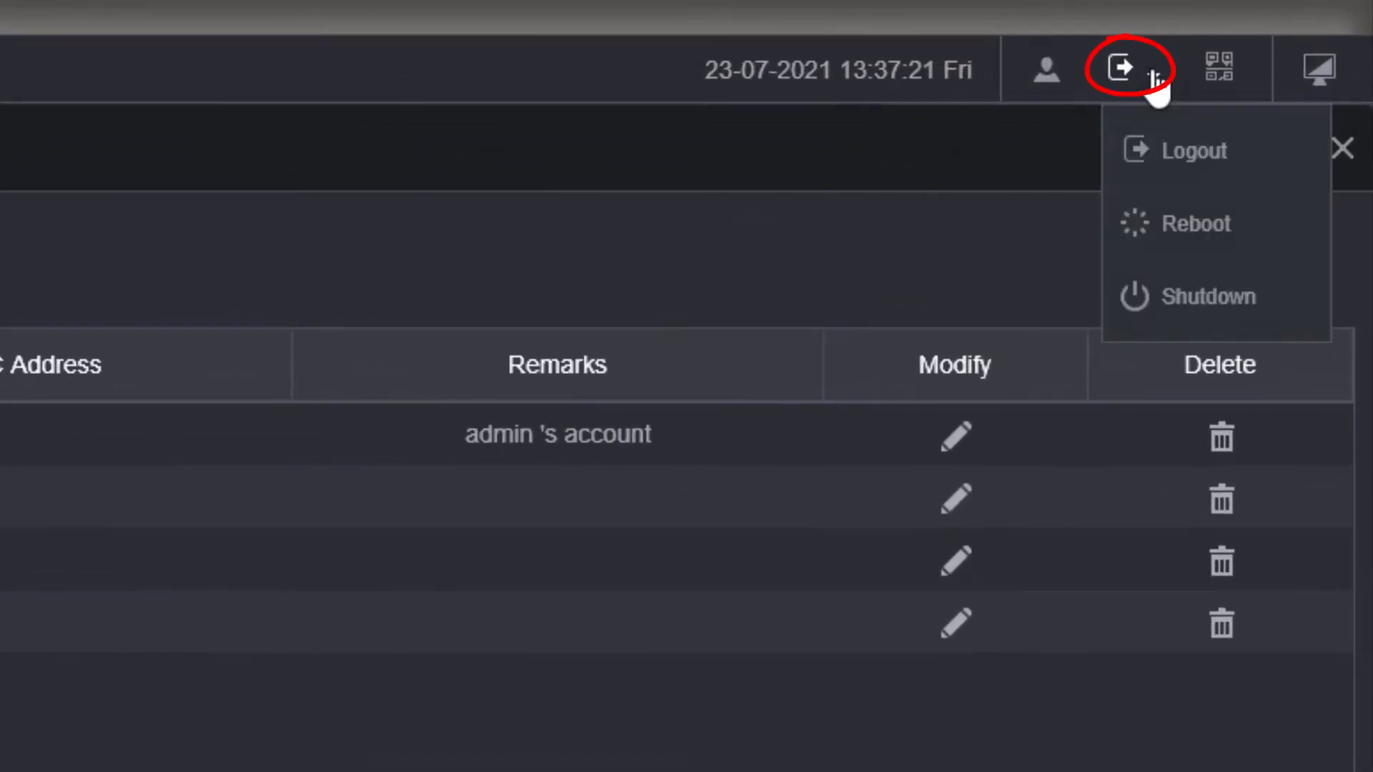
click(1192, 152)
click(649, 273)
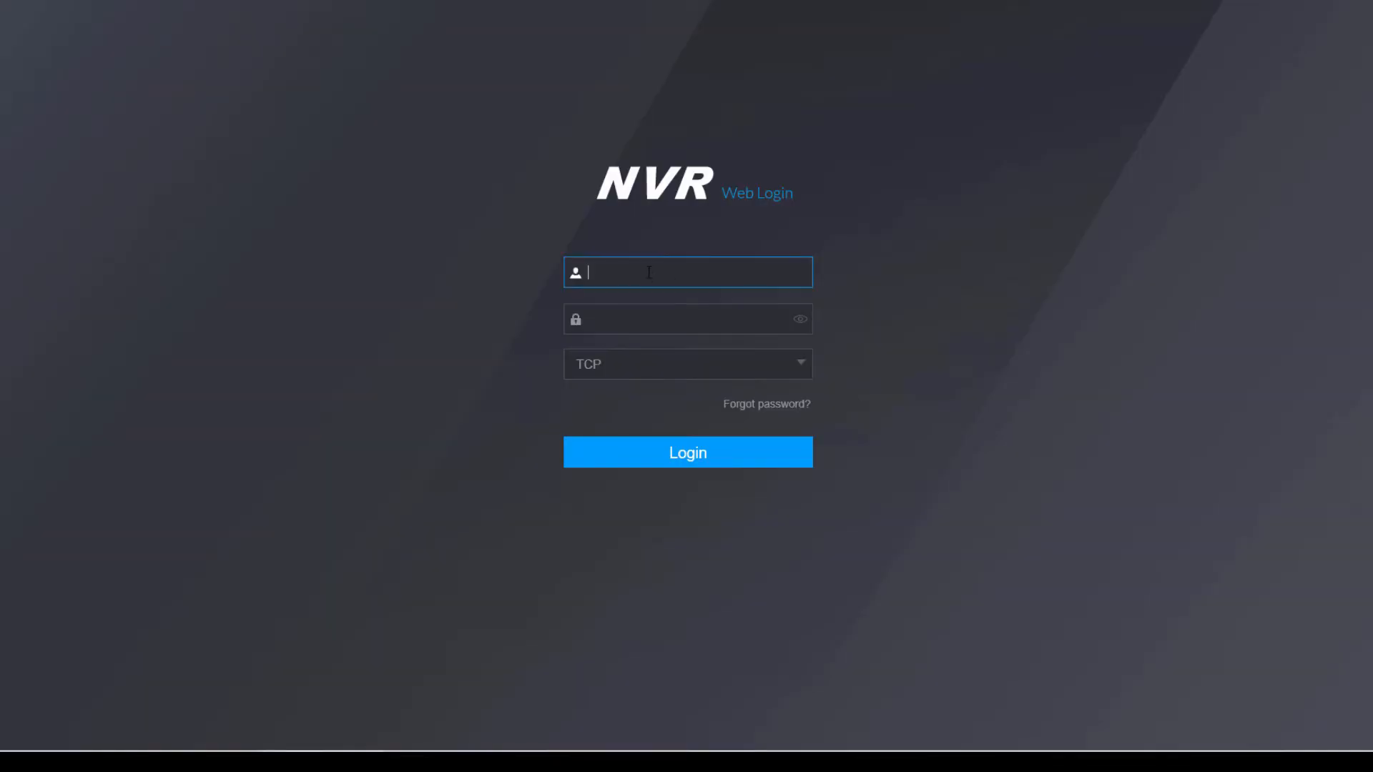
text(search)
key(Tab)
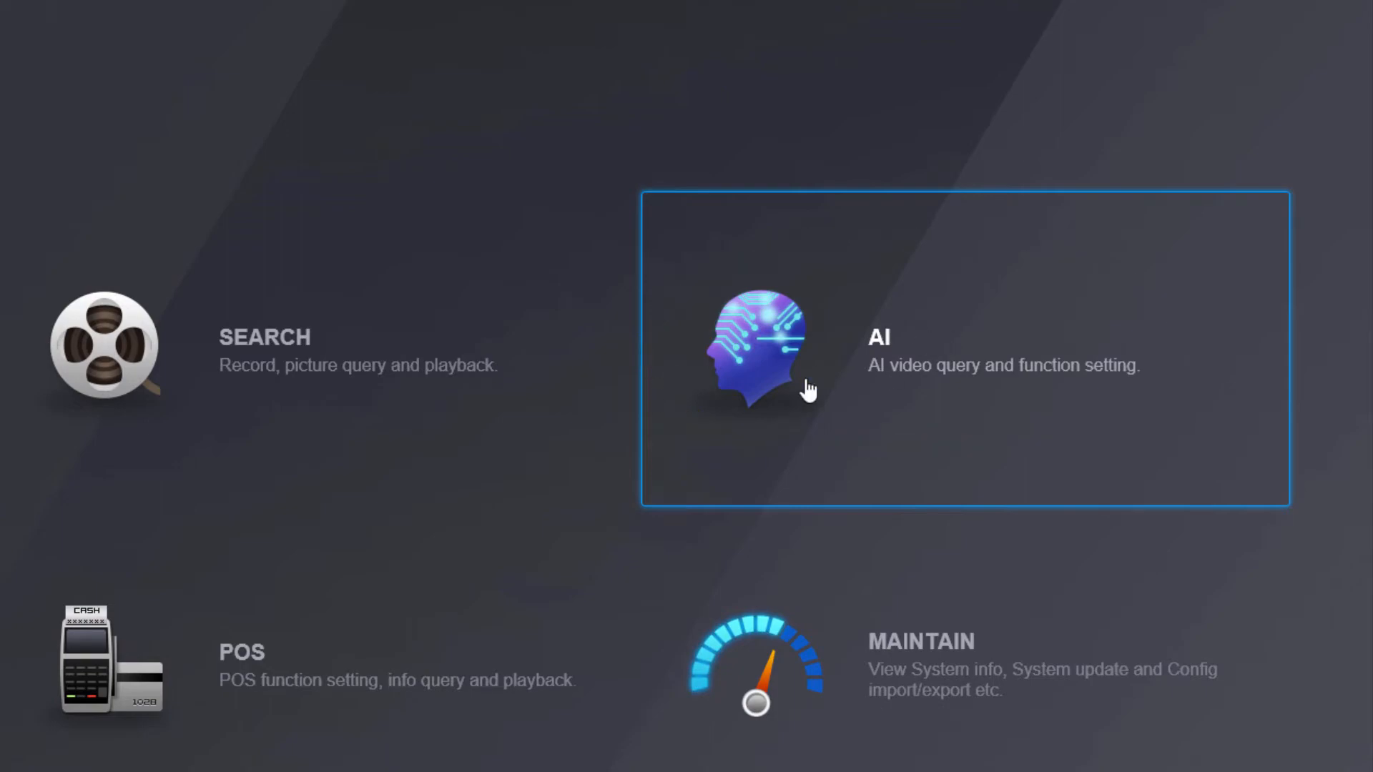
Step: Open the SMD parameters in the AI section and select channel 5
click(866, 389)
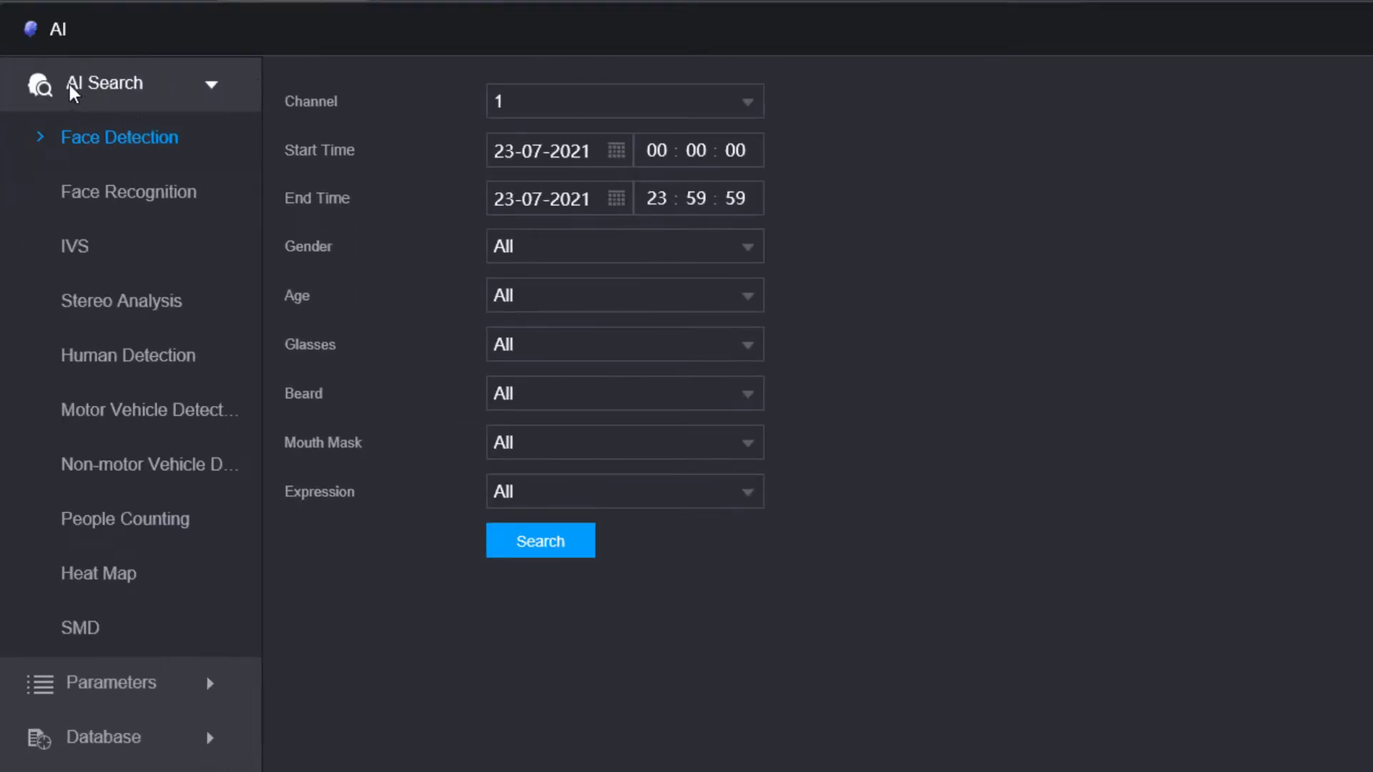
click(211, 87)
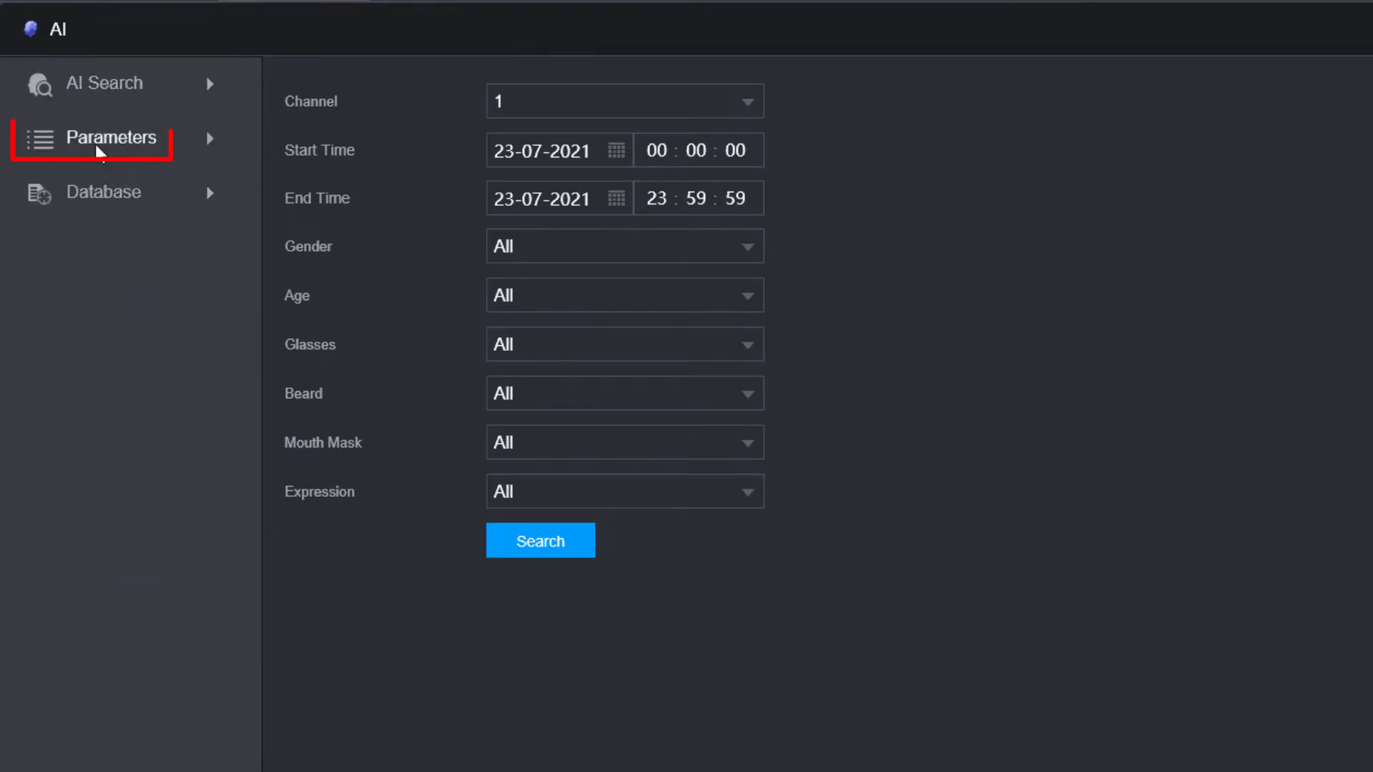
click(209, 143)
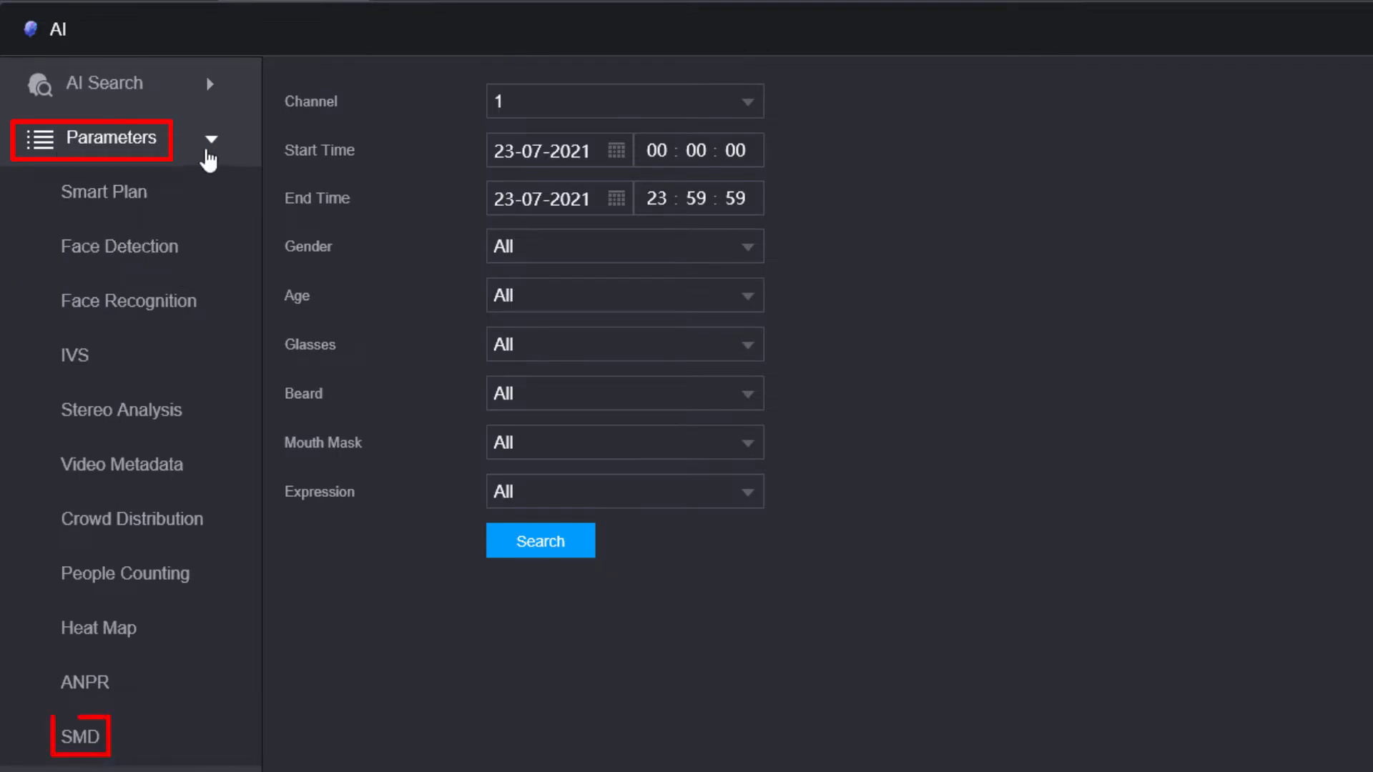
click(79, 744)
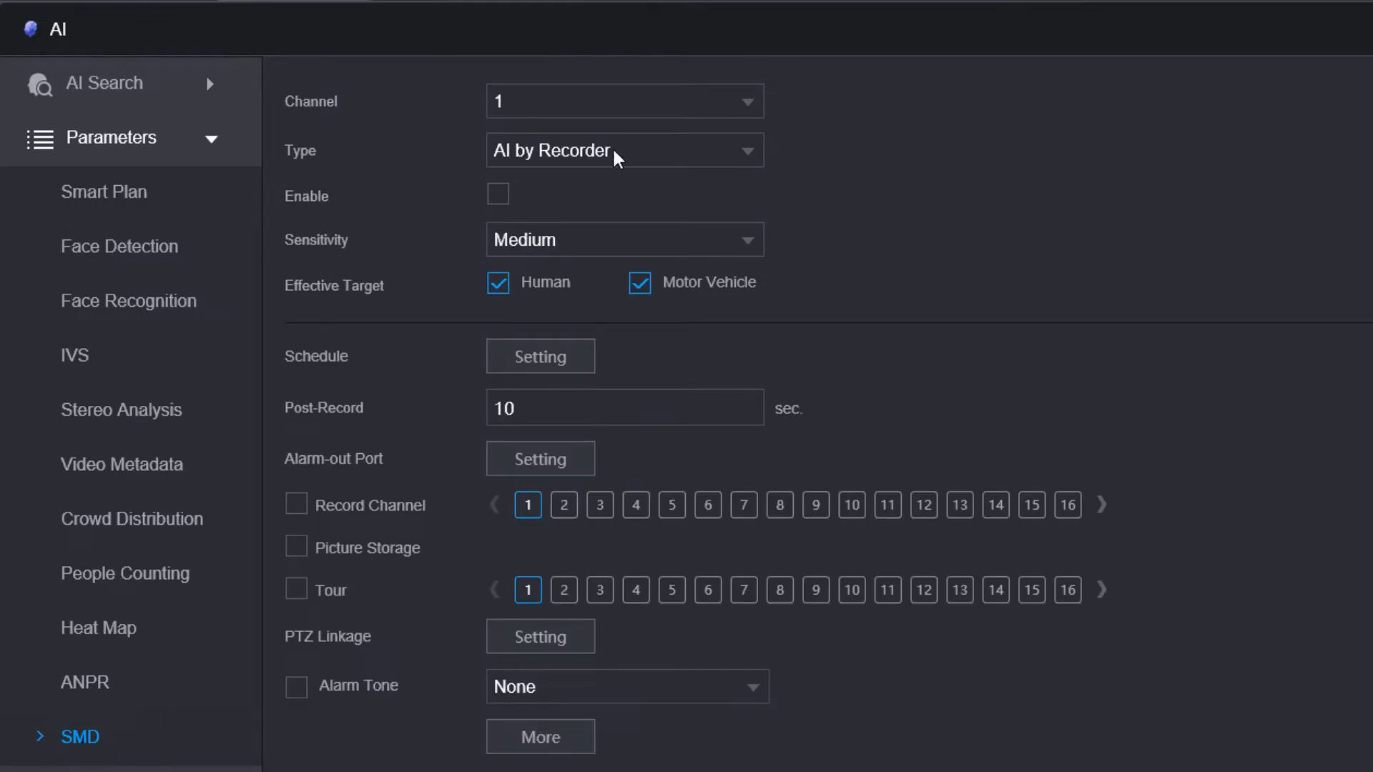
click(656, 106)
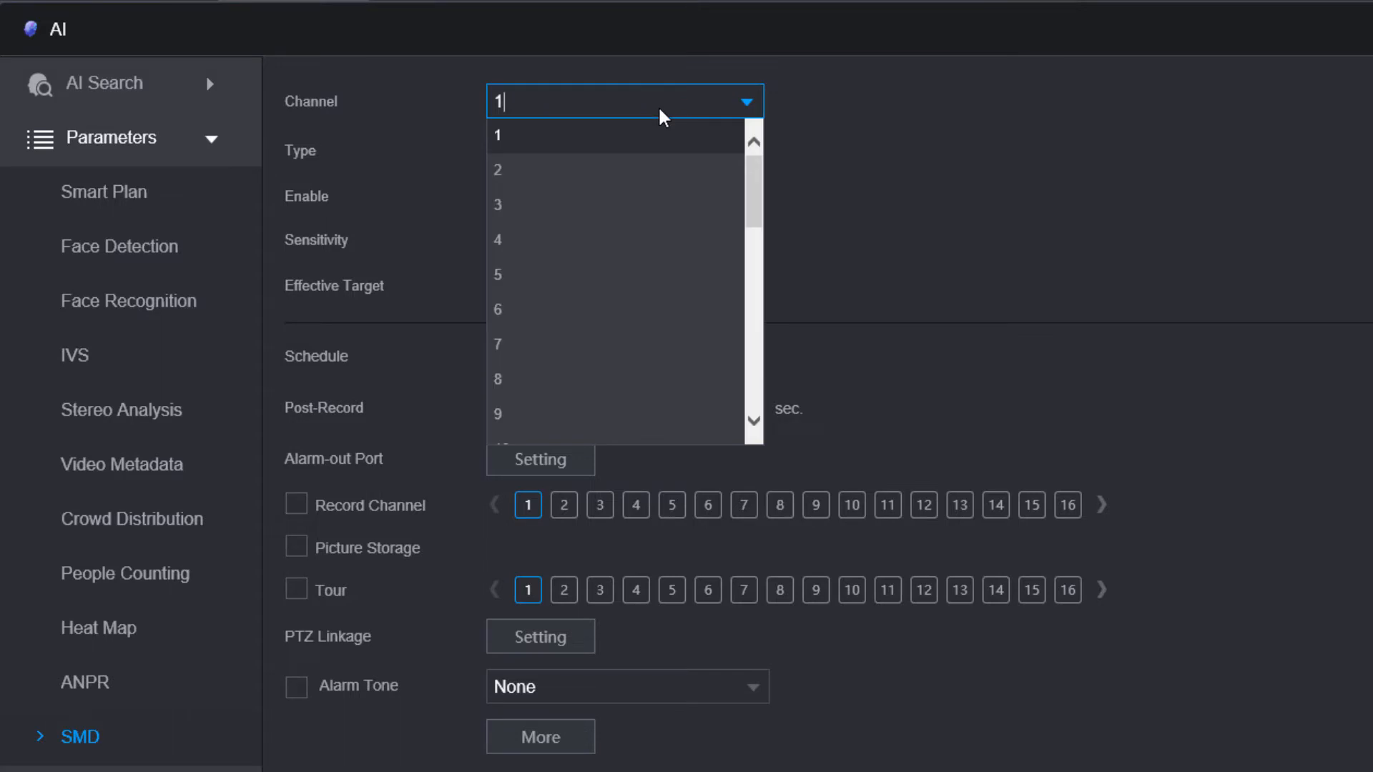
click(550, 280)
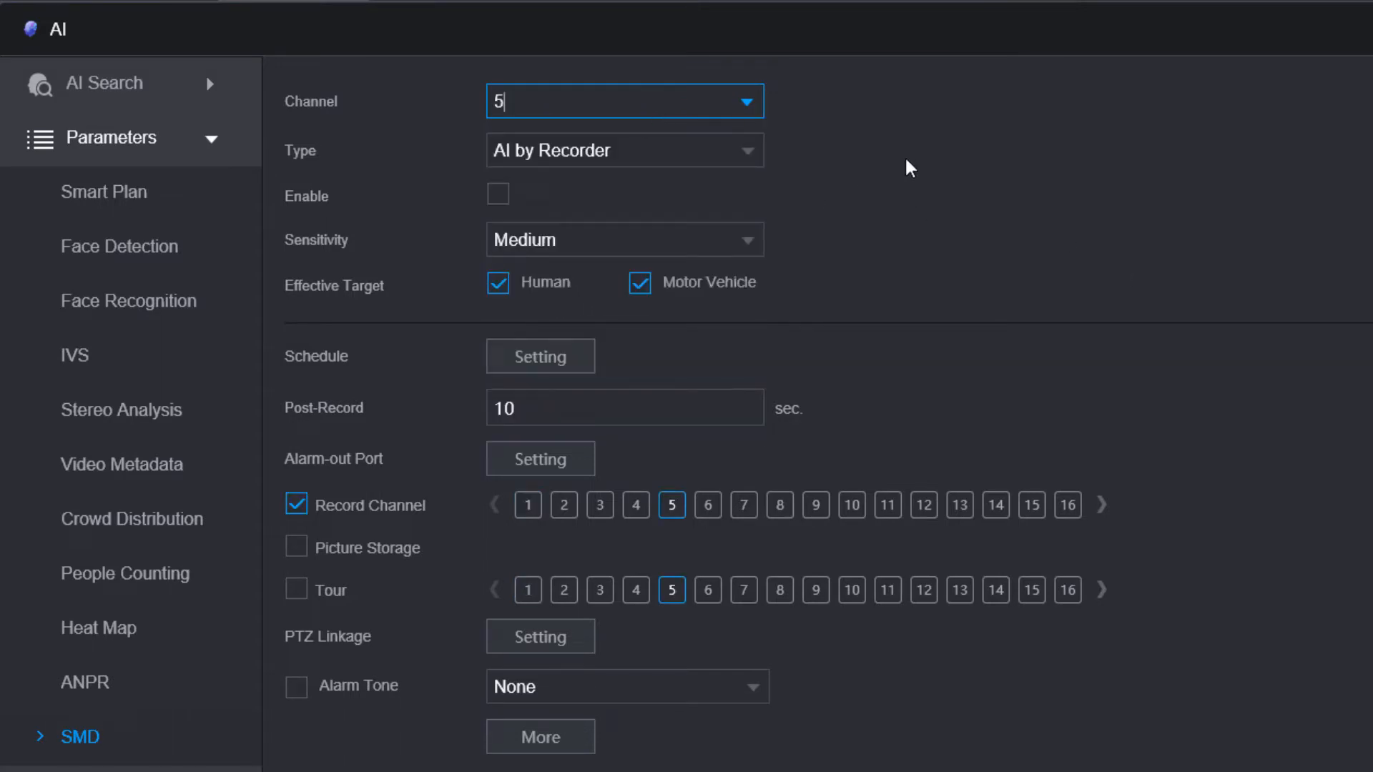
click(924, 94)
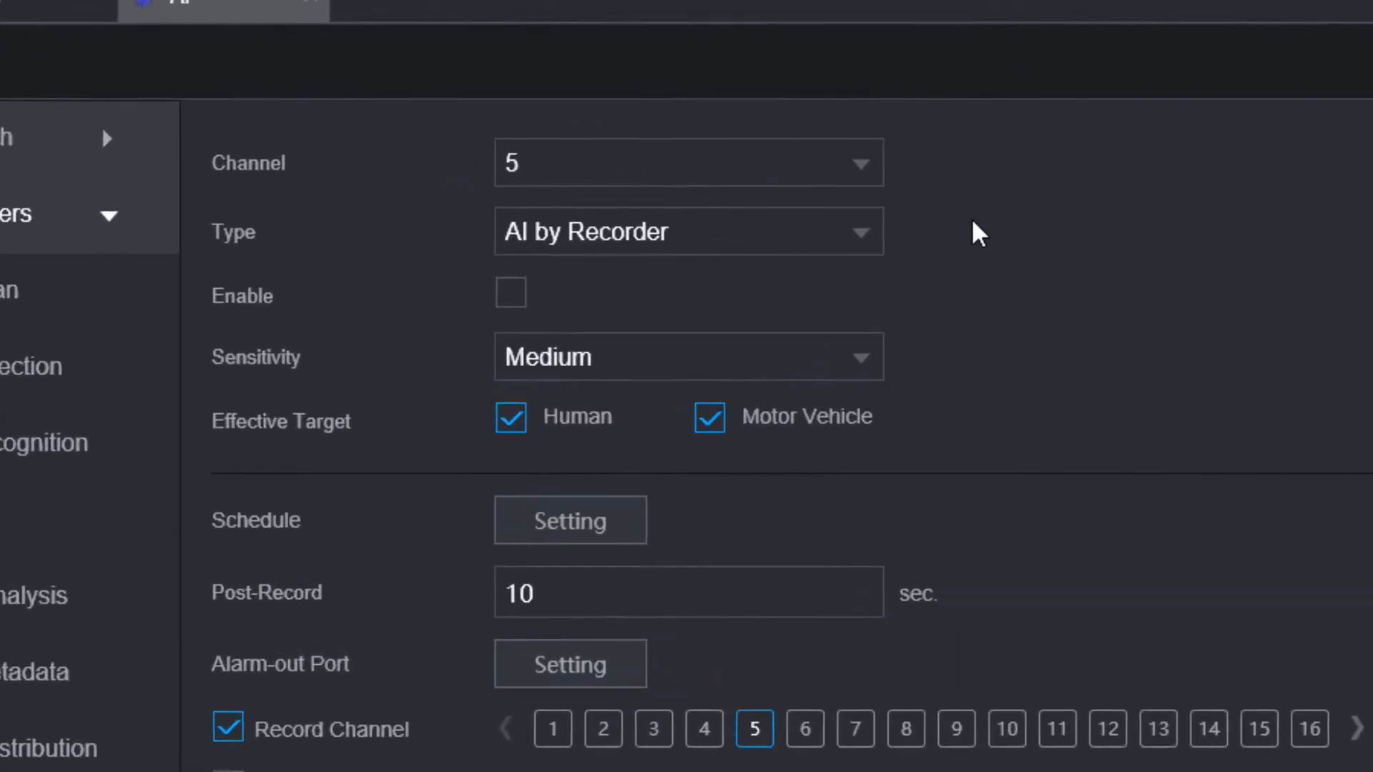
Step: Set the SMD type for channel 5 to AI by Camera and enable detection
click(640, 286)
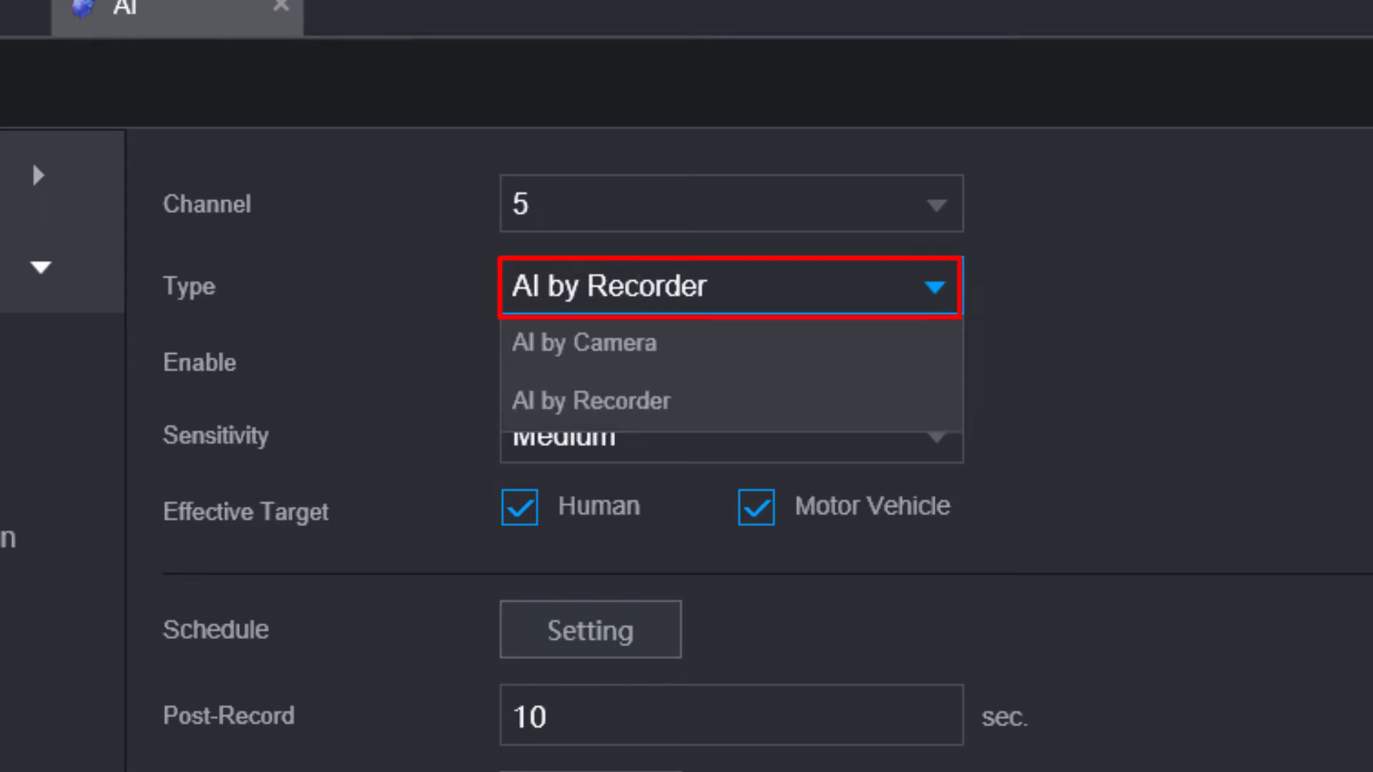
click(628, 404)
click(806, 306)
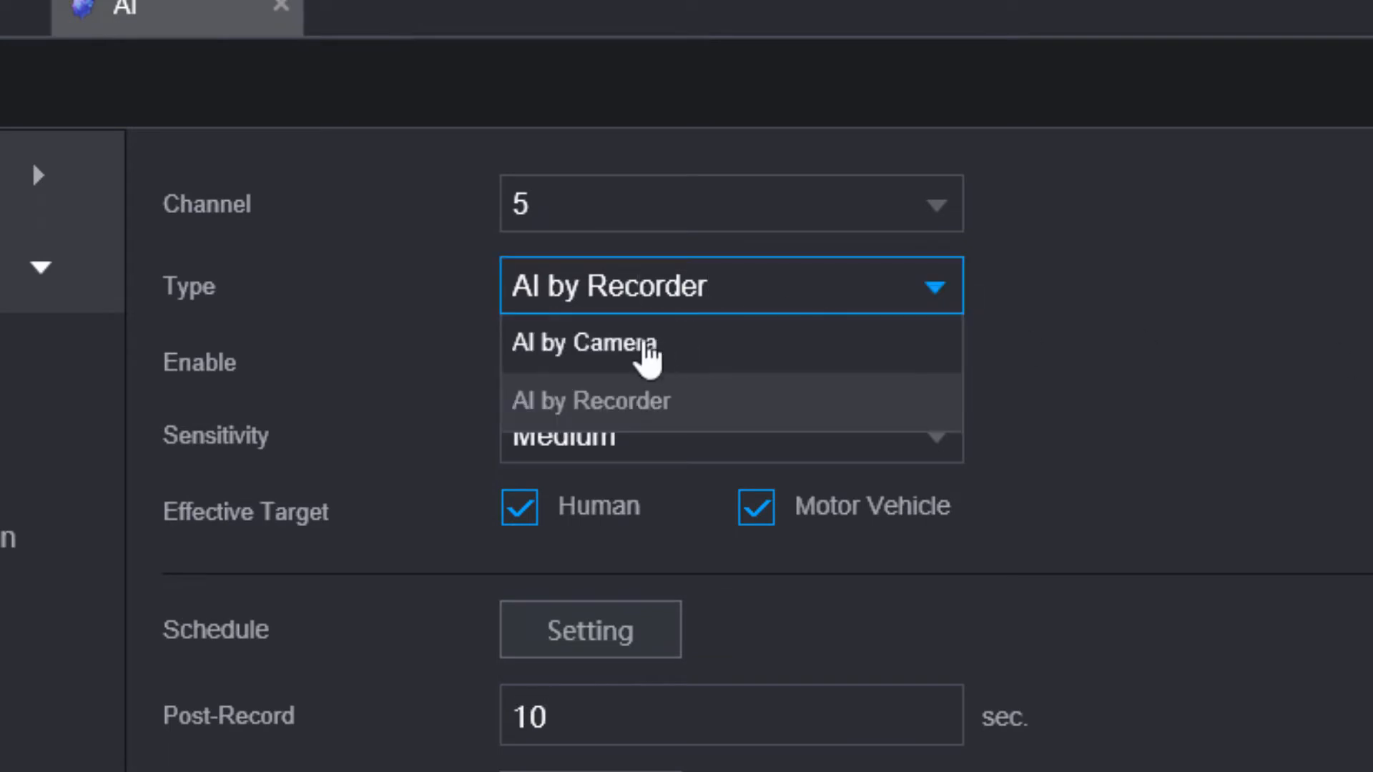
click(636, 350)
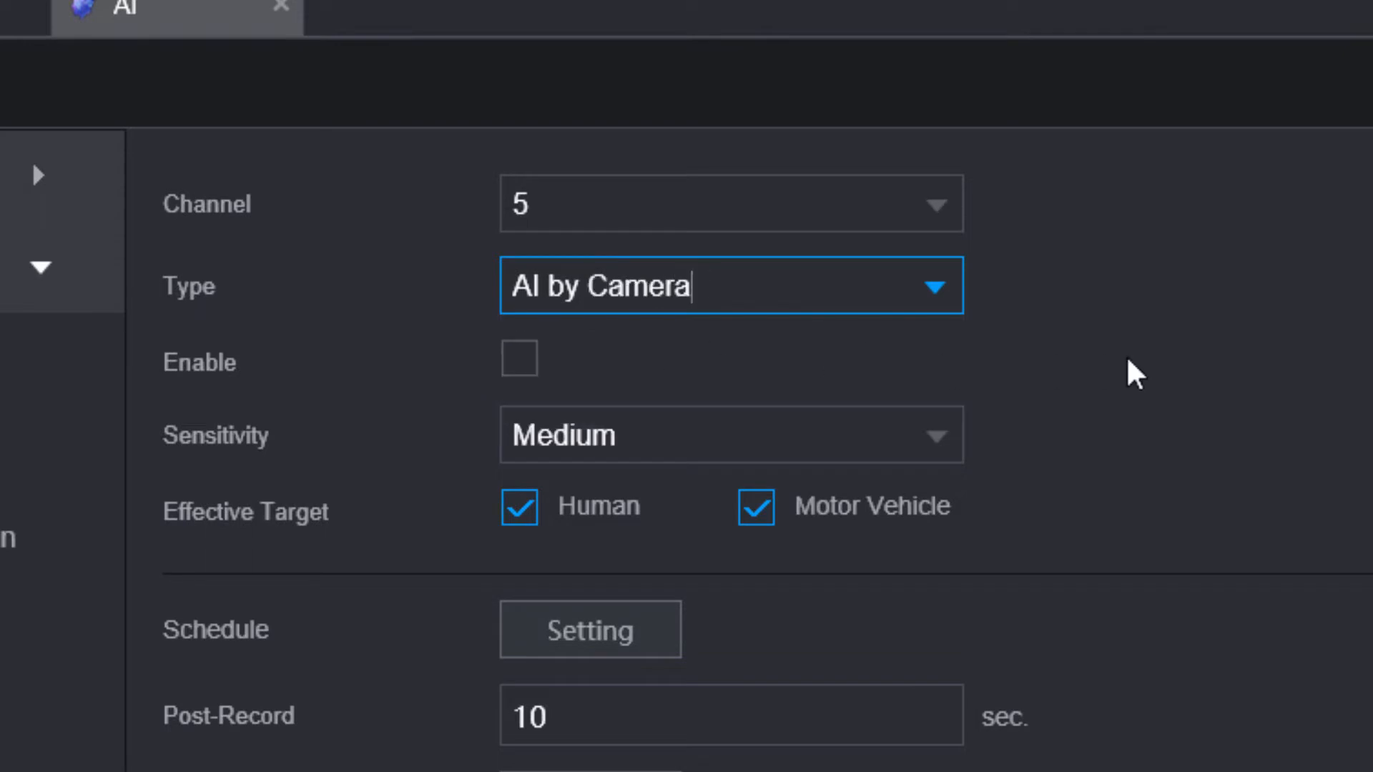
click(1162, 346)
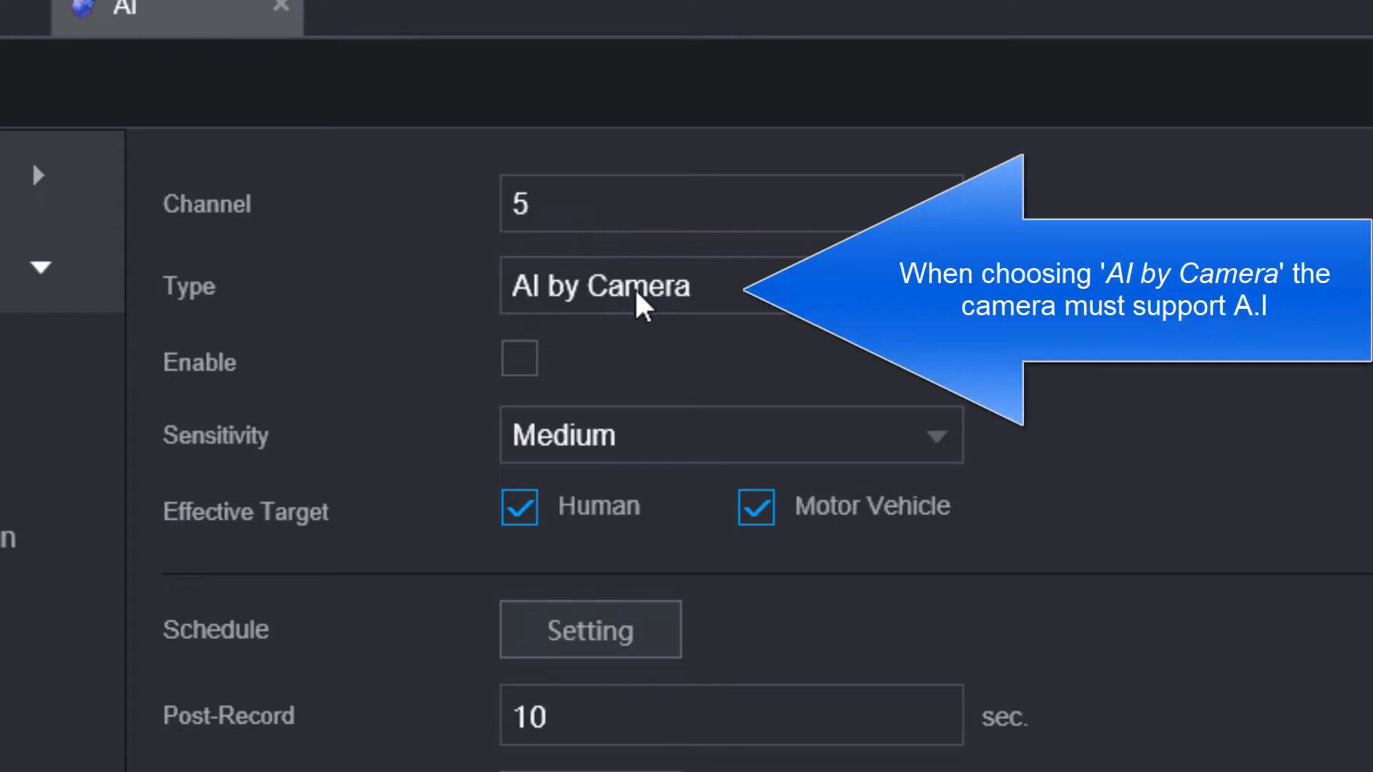
click(707, 299)
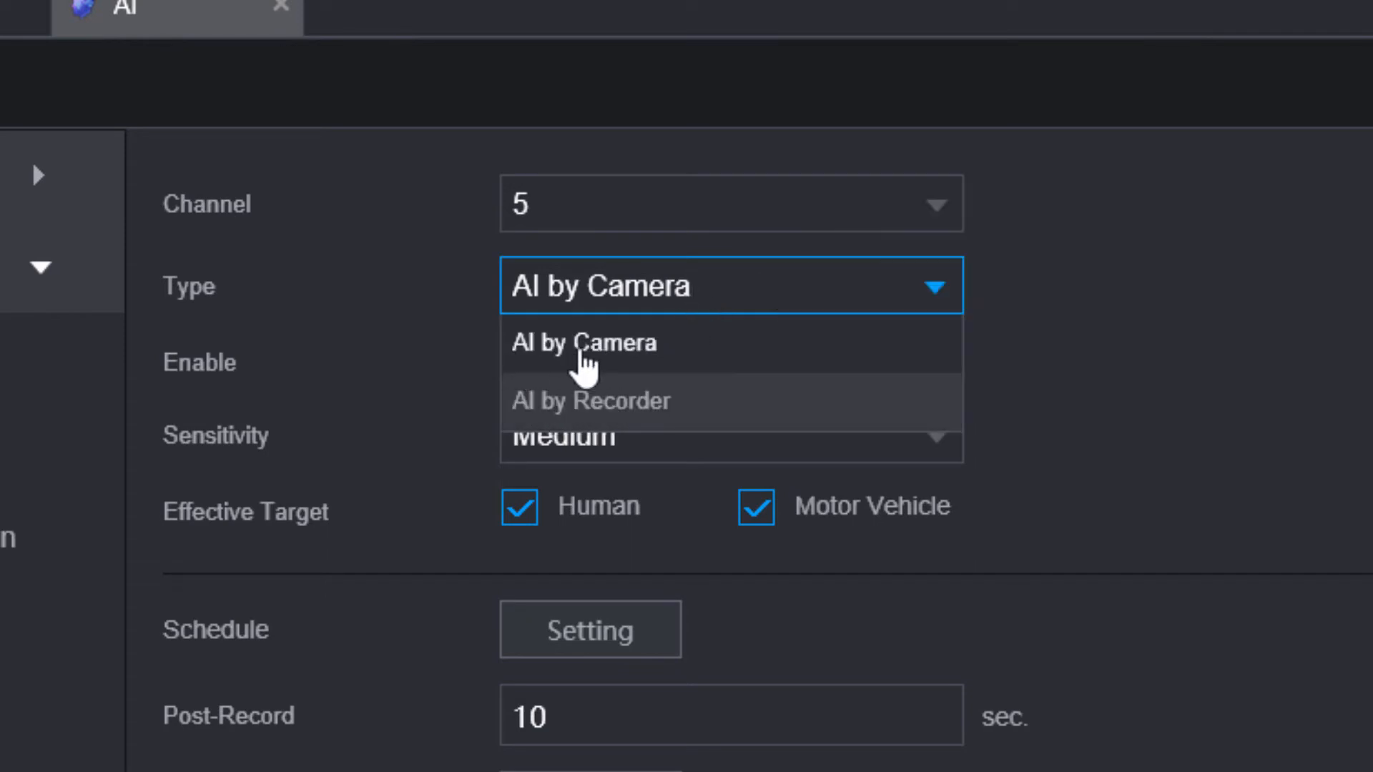
click(1093, 306)
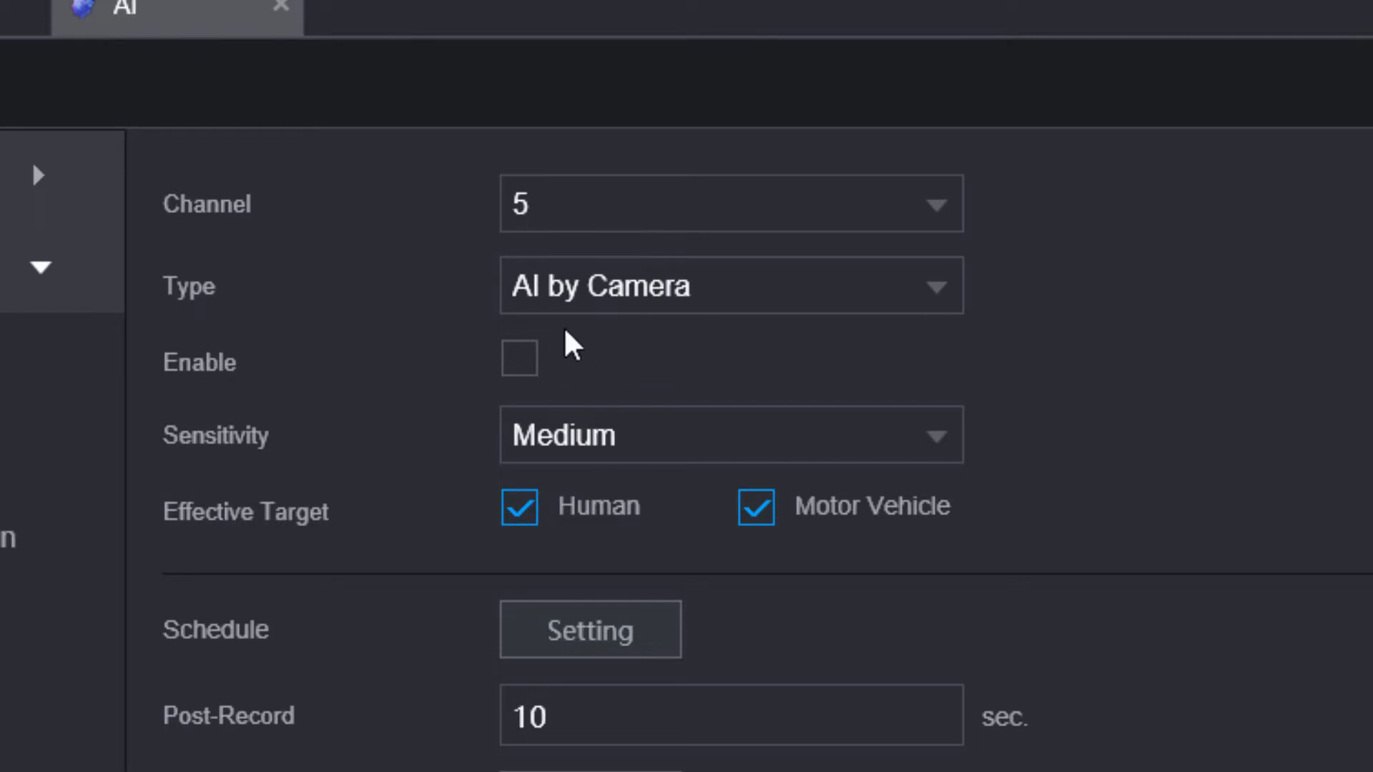
click(656, 303)
click(1125, 307)
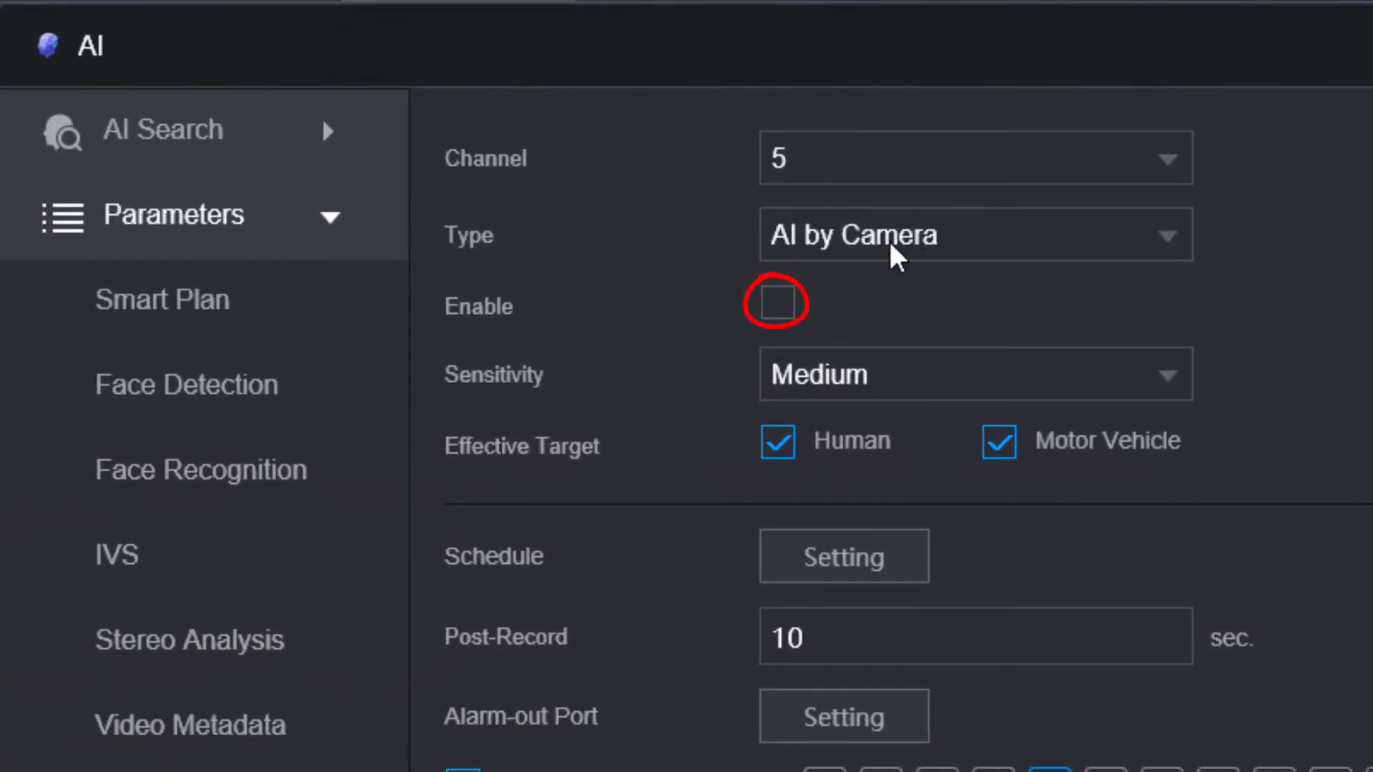
click(777, 304)
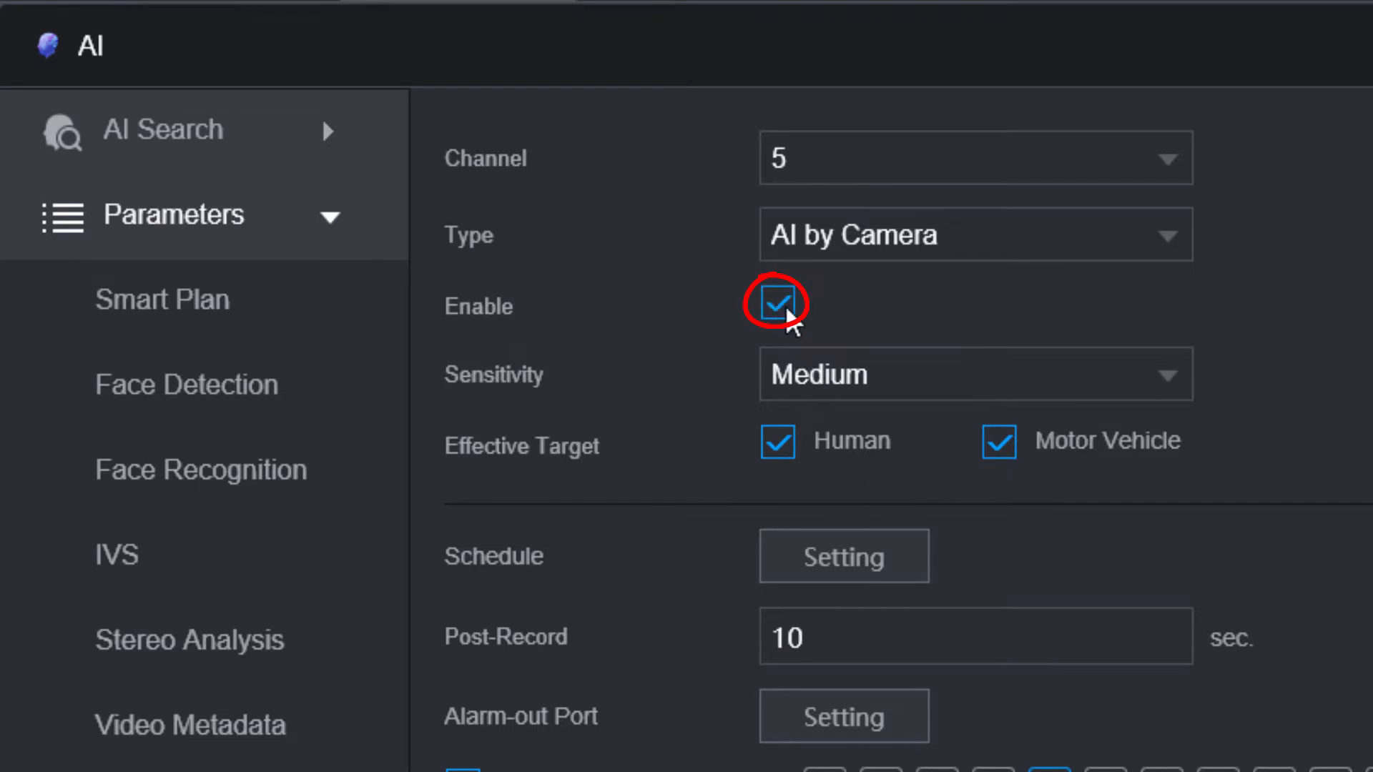
click(1238, 719)
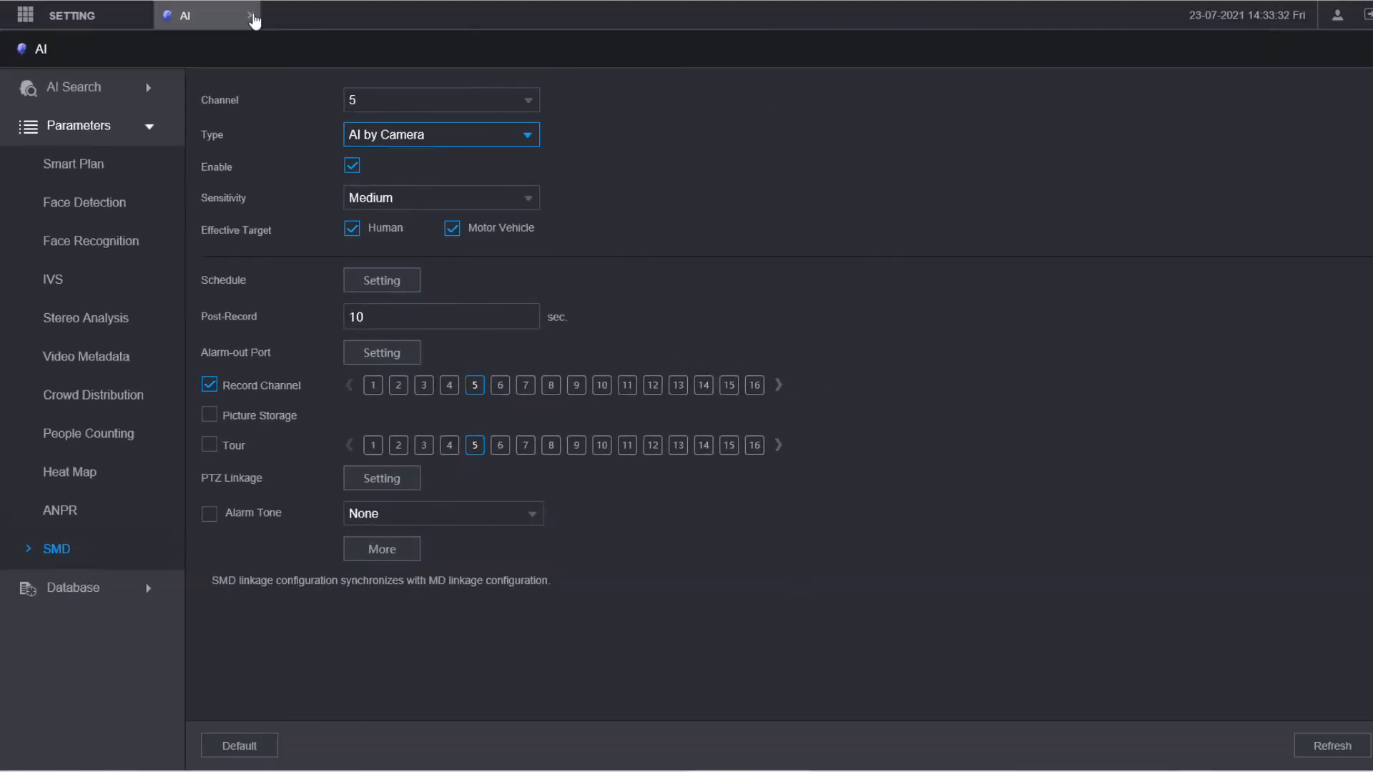
Step: Leave the AI section and view the Motion Detection settings for channel 5 under the alarm's video detection
click(251, 15)
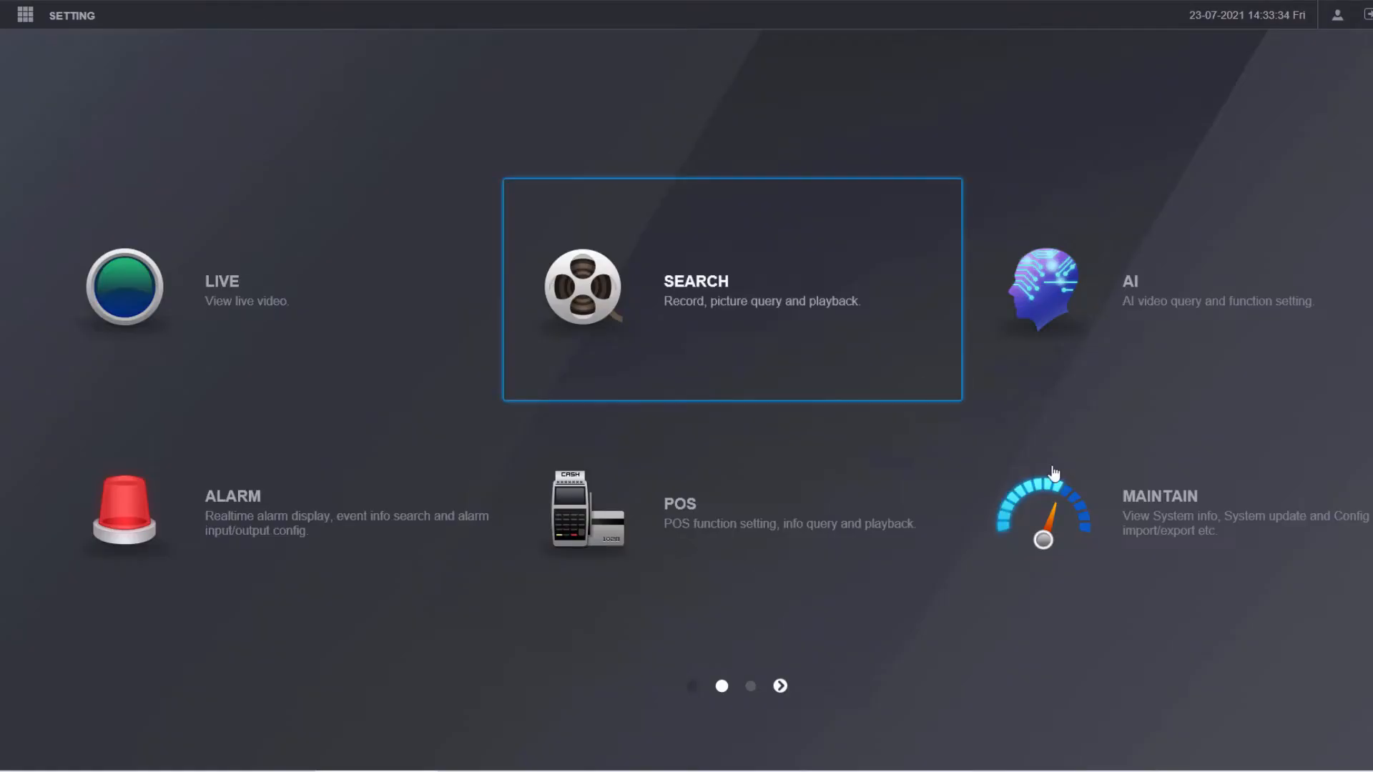
click(235, 518)
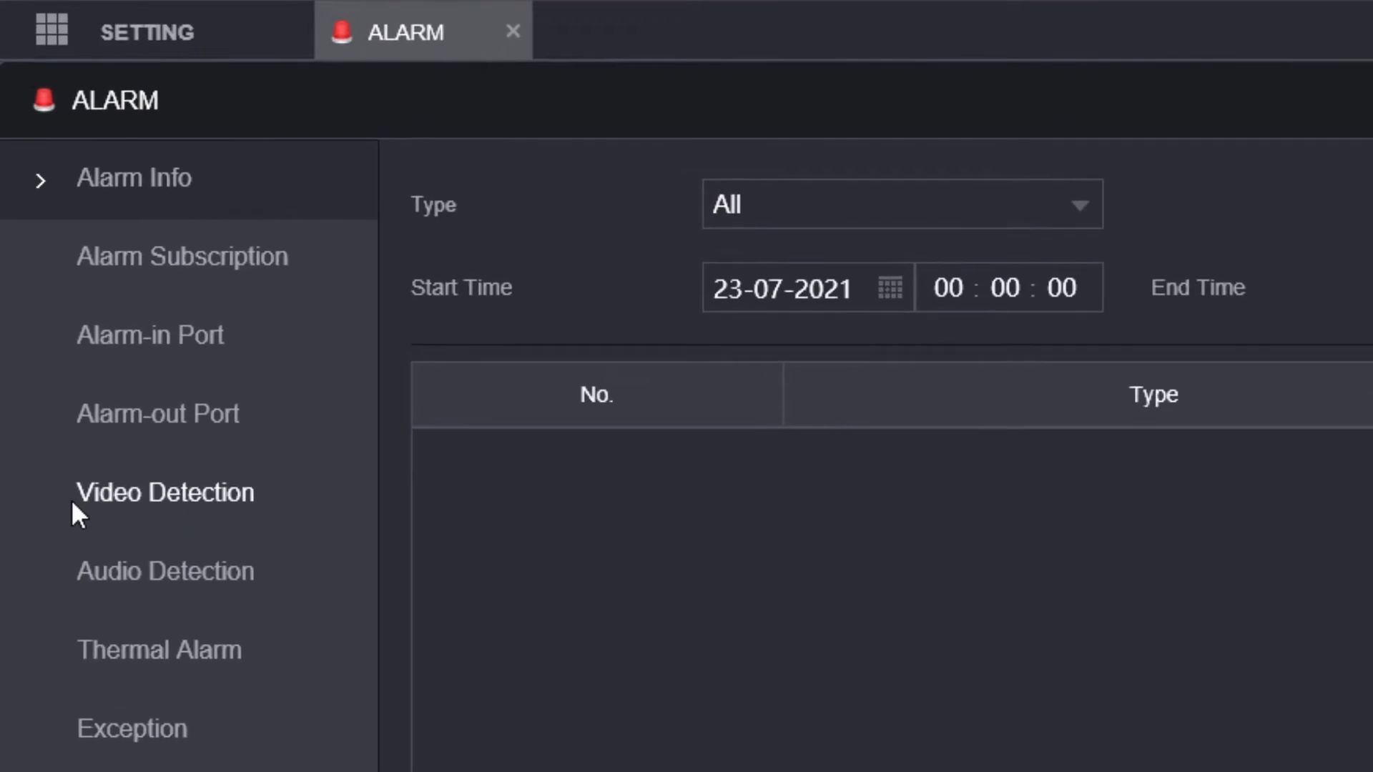
click(204, 492)
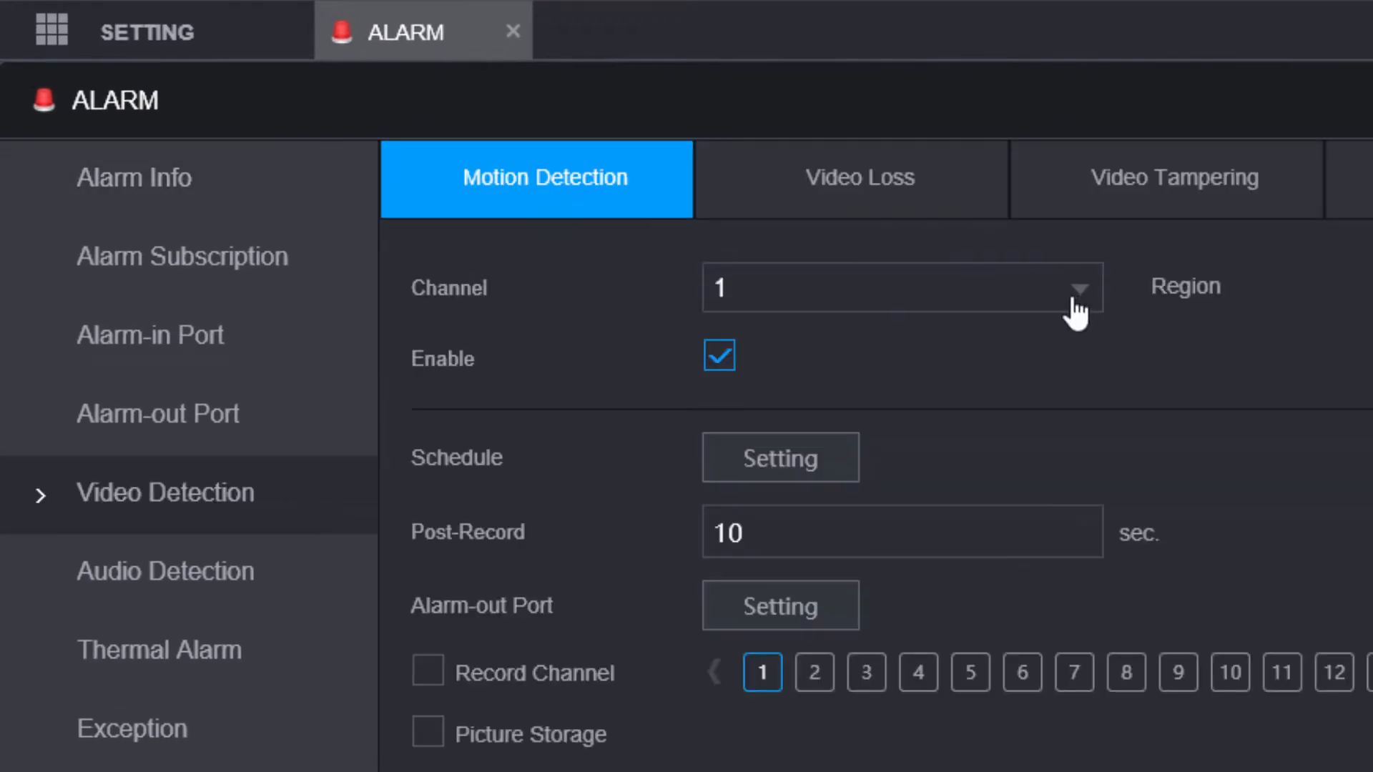
click(987, 299)
click(756, 542)
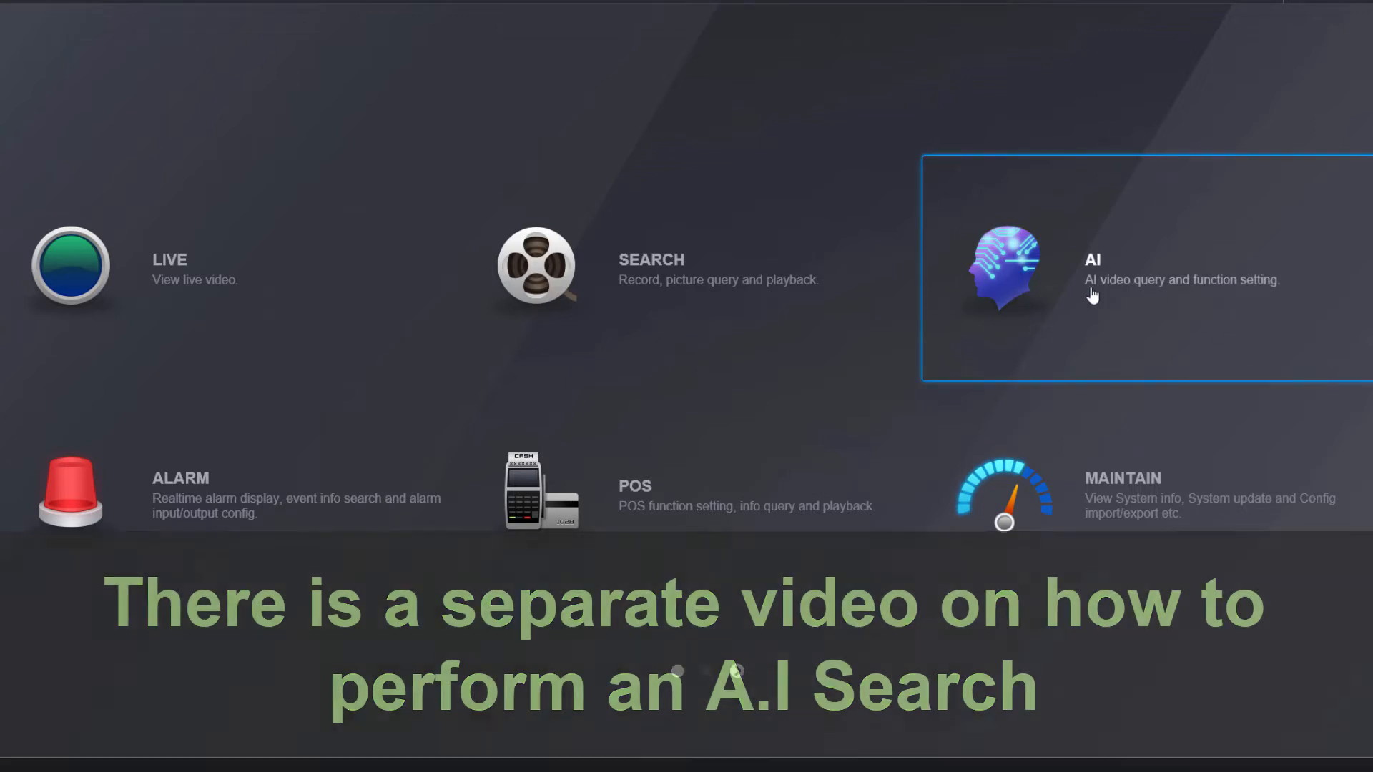
Step: Open the SMD page of AI Search and set the search channel to 5
click(1146, 296)
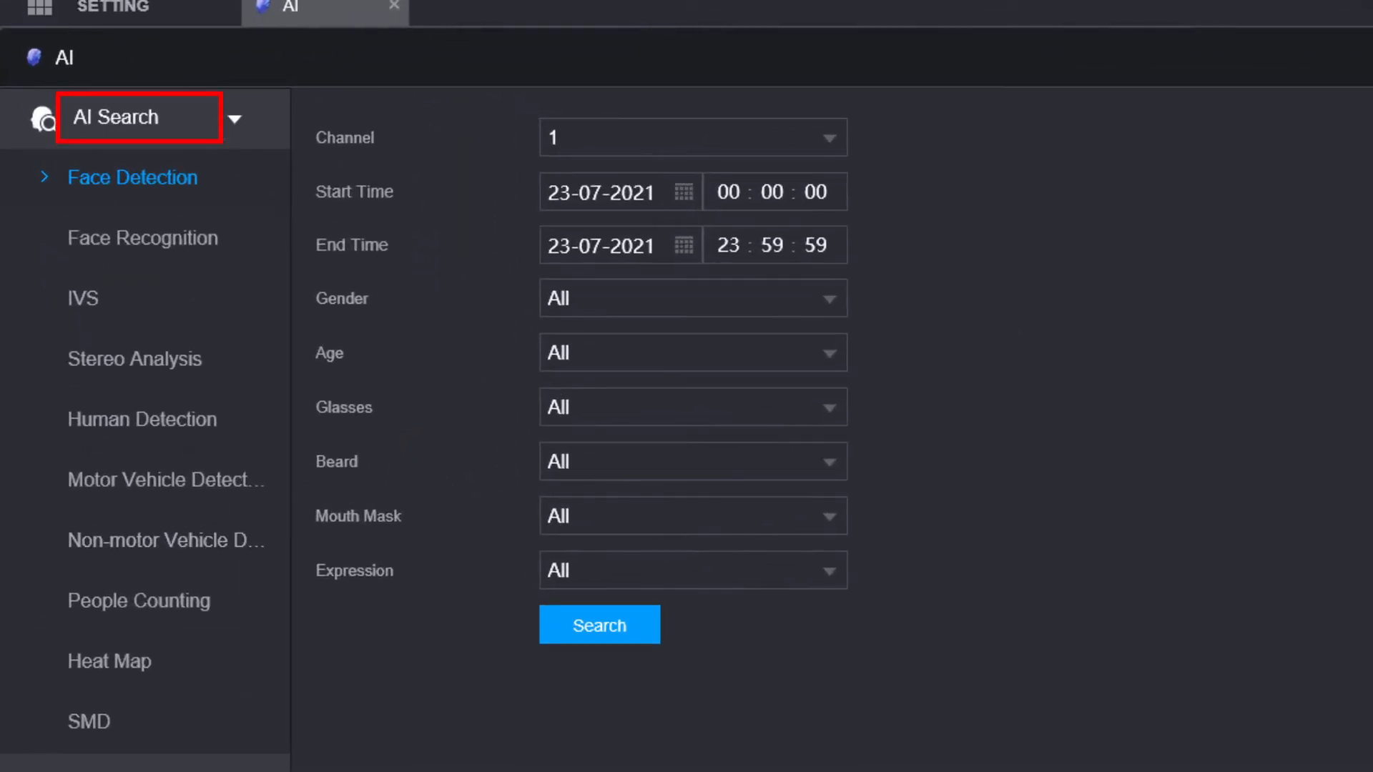
click(88, 716)
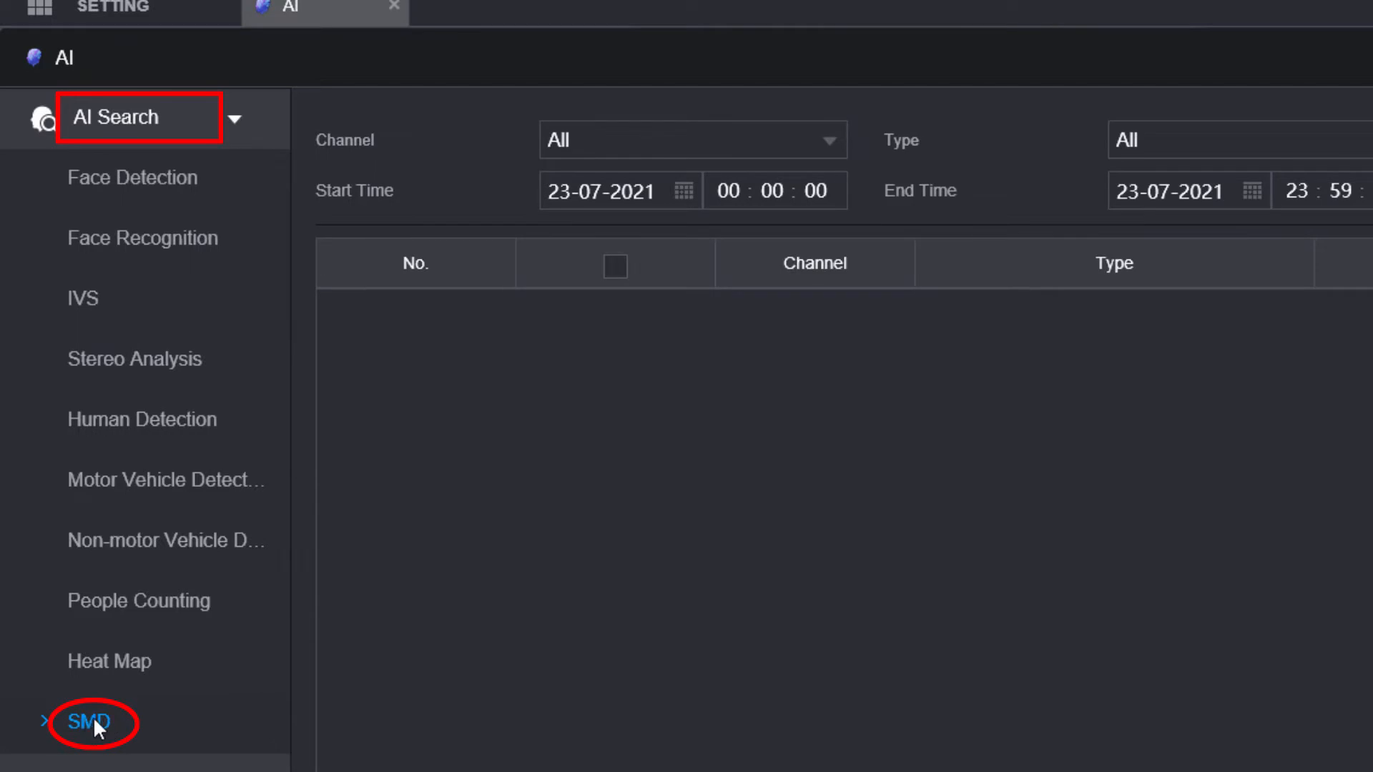
click(832, 143)
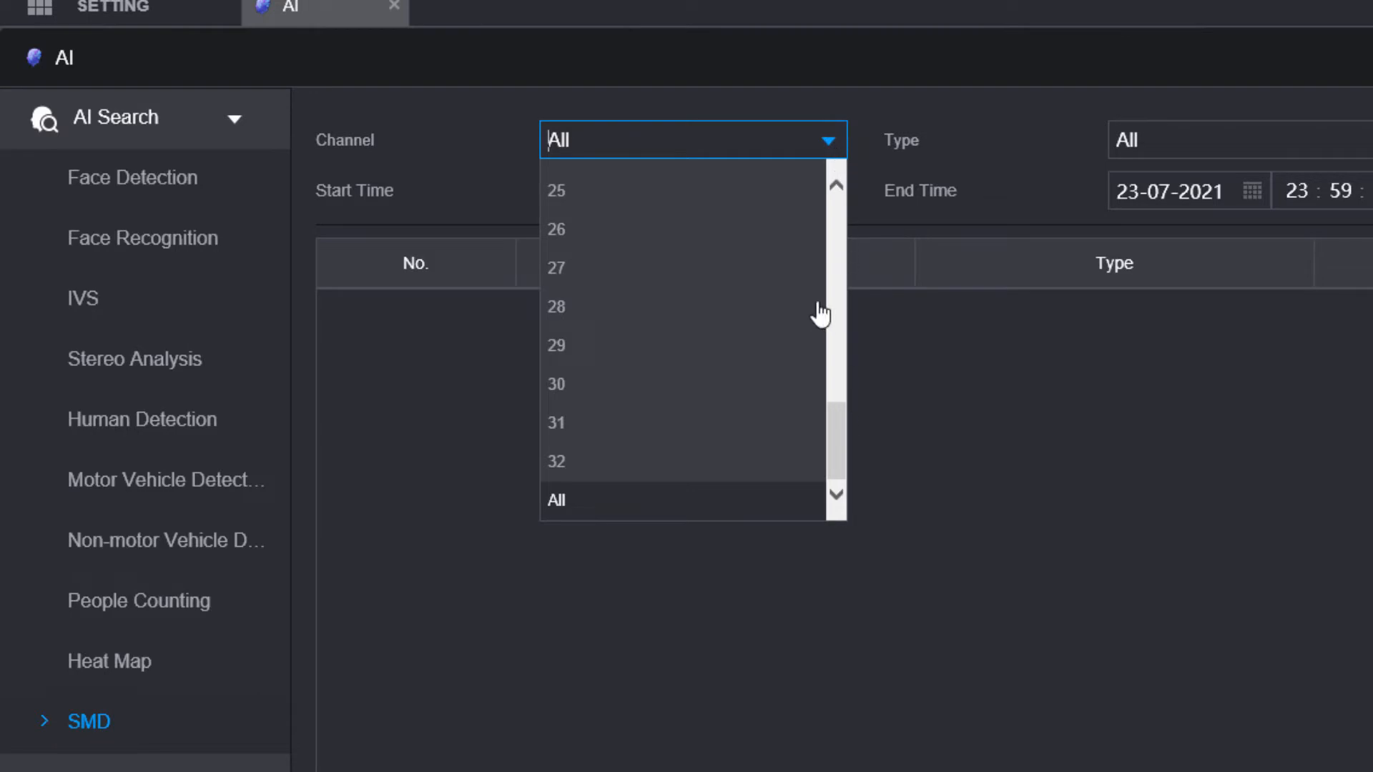
drag(838, 438, 837, 232)
click(570, 332)
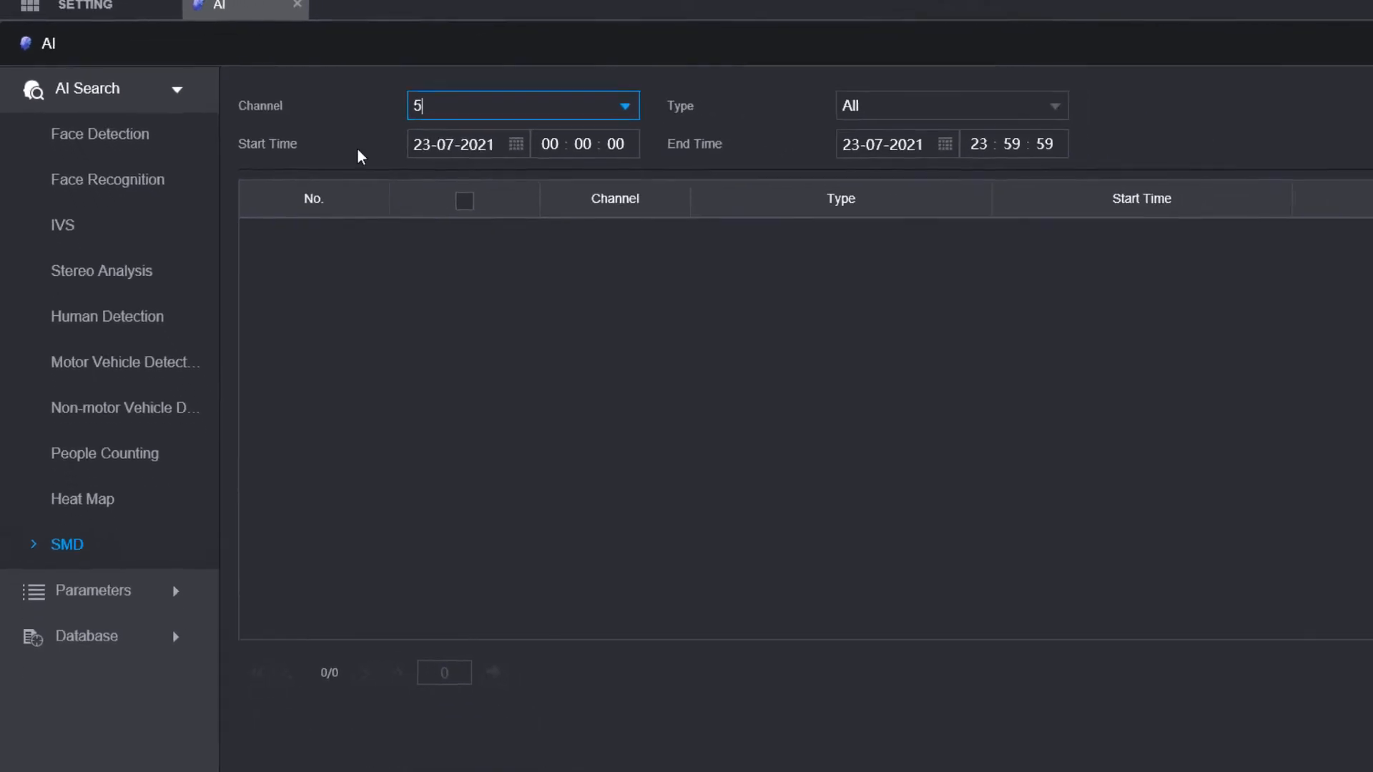
Step: Search channel 5 for SMD events of all types, play the first Human event, and close the playback
click(1341, 114)
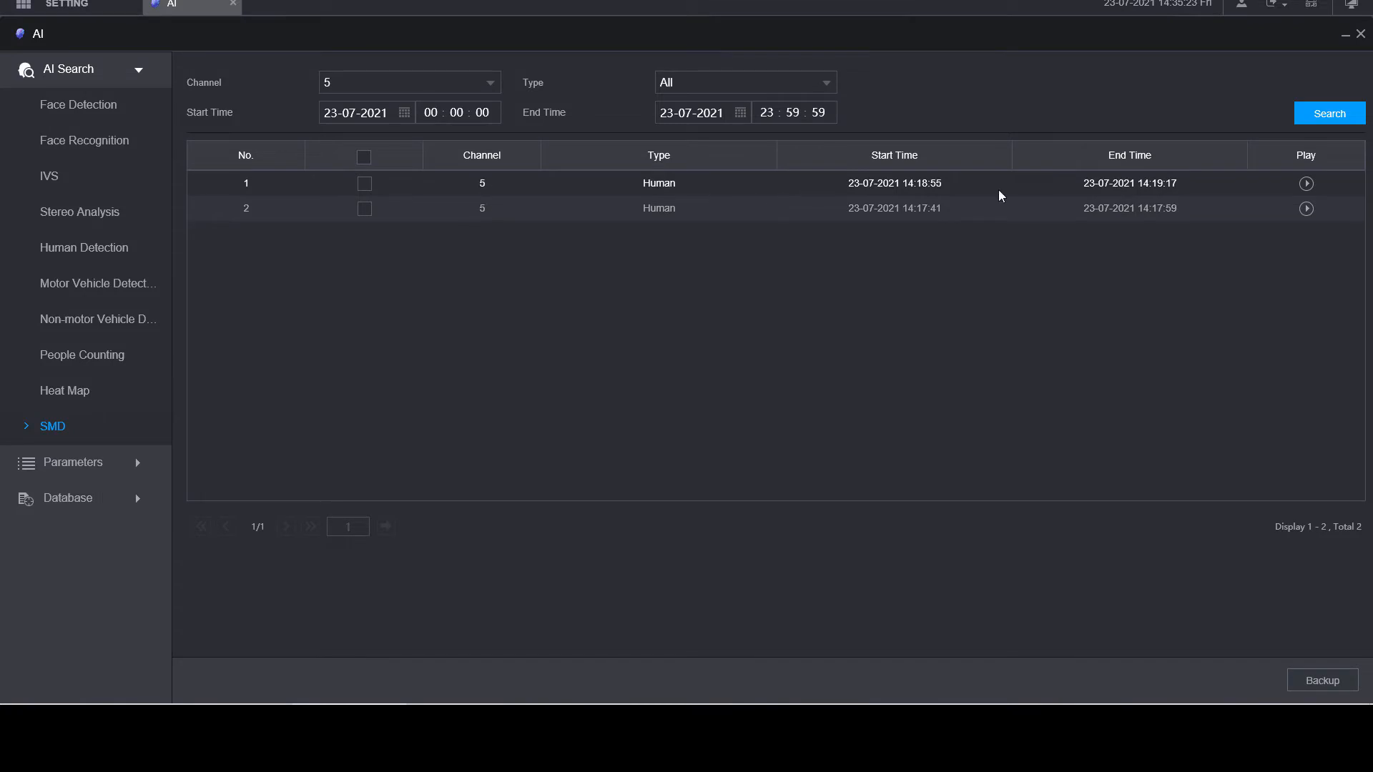
click(1306, 183)
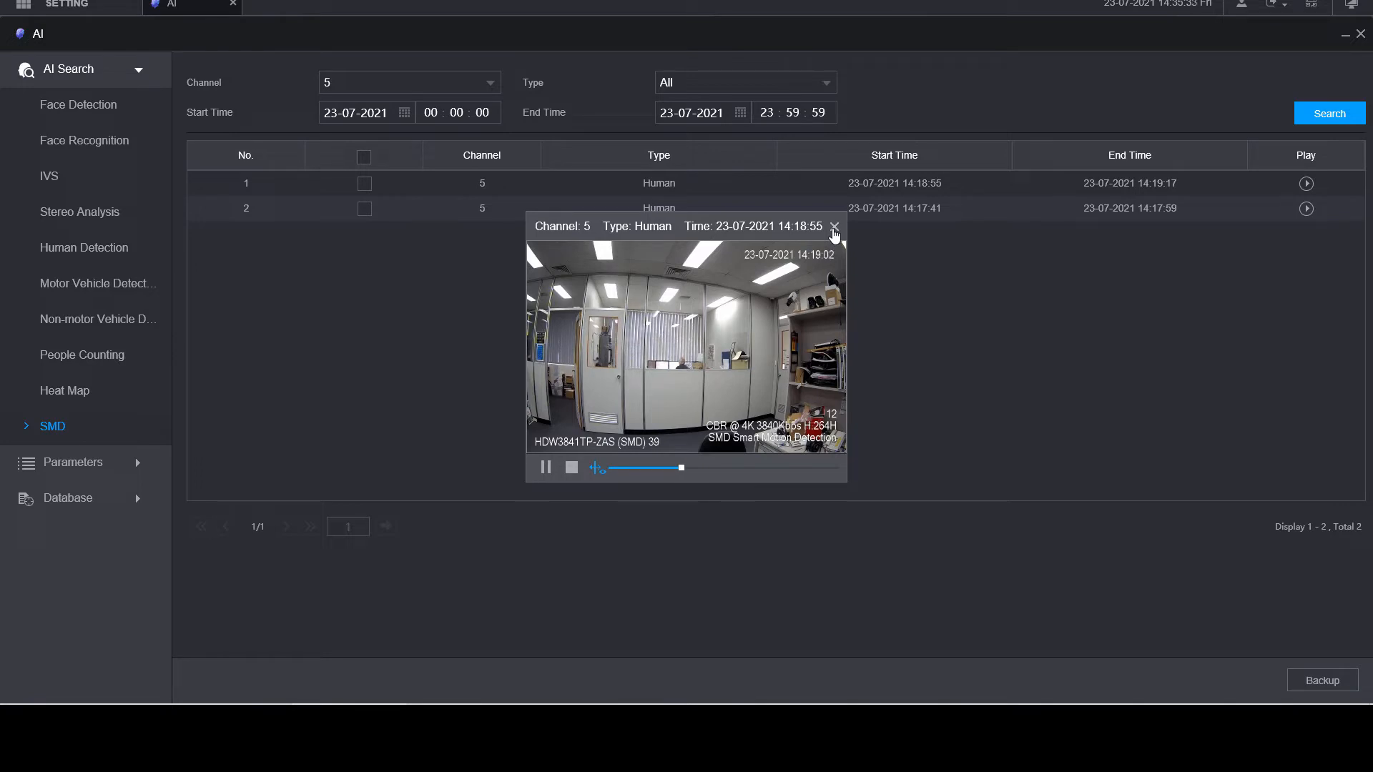
click(834, 227)
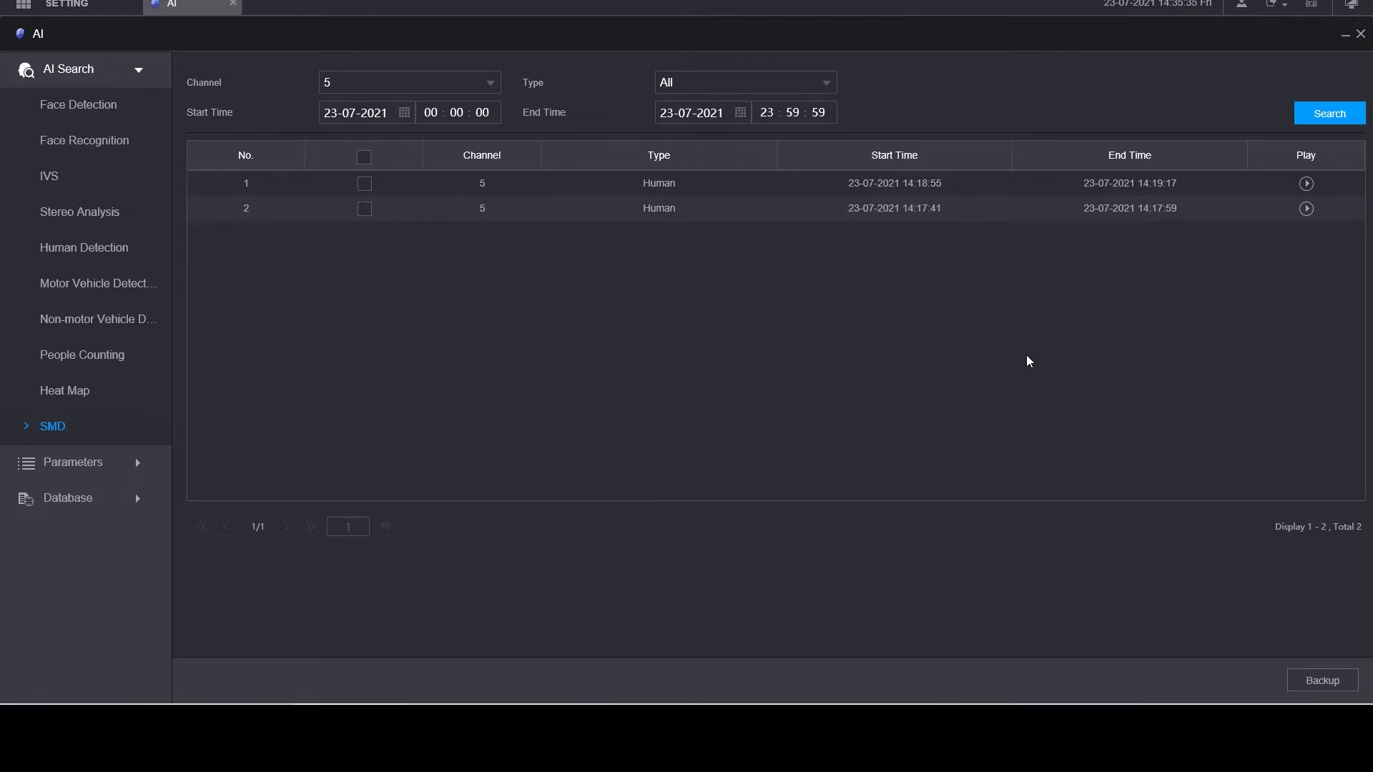
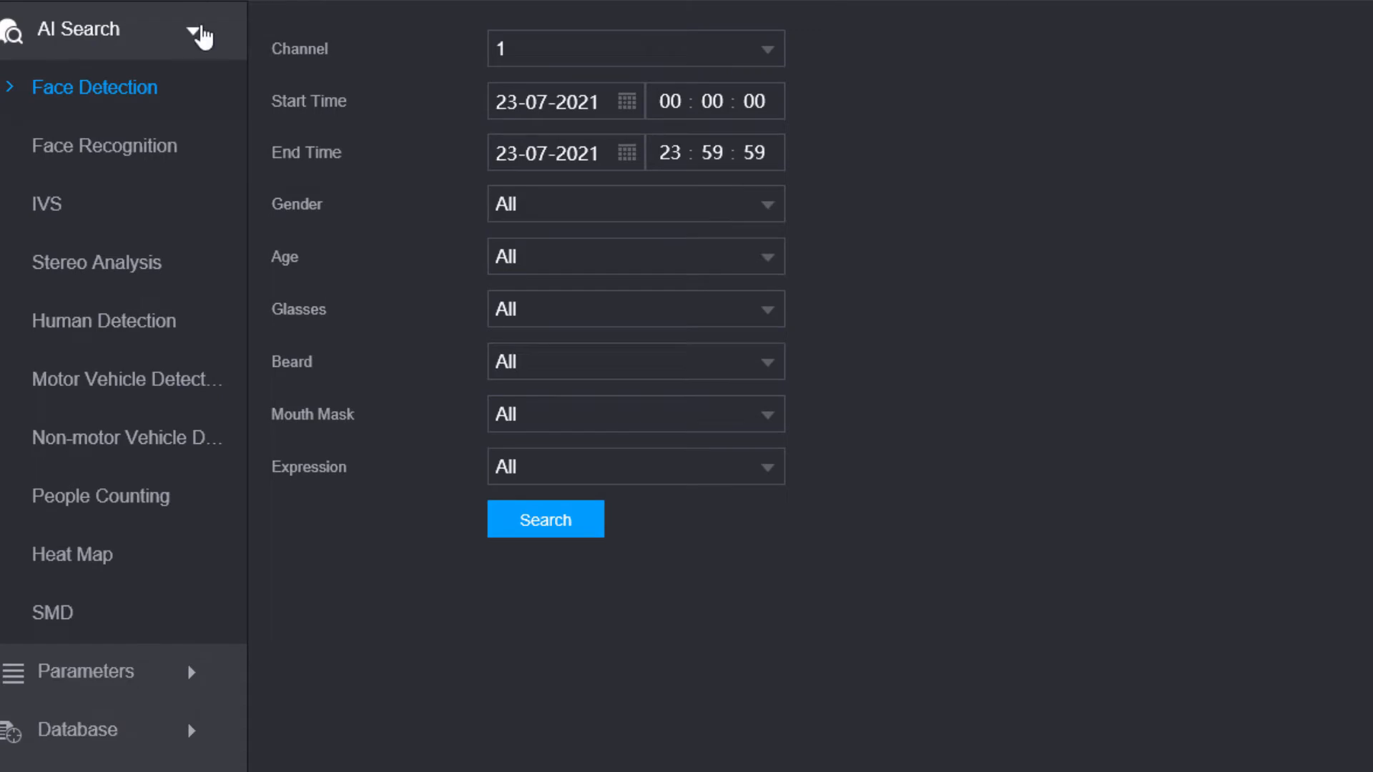
Step: Open the Smart Plan parameters in the AI section and select channel 4
click(195, 33)
click(266, 223)
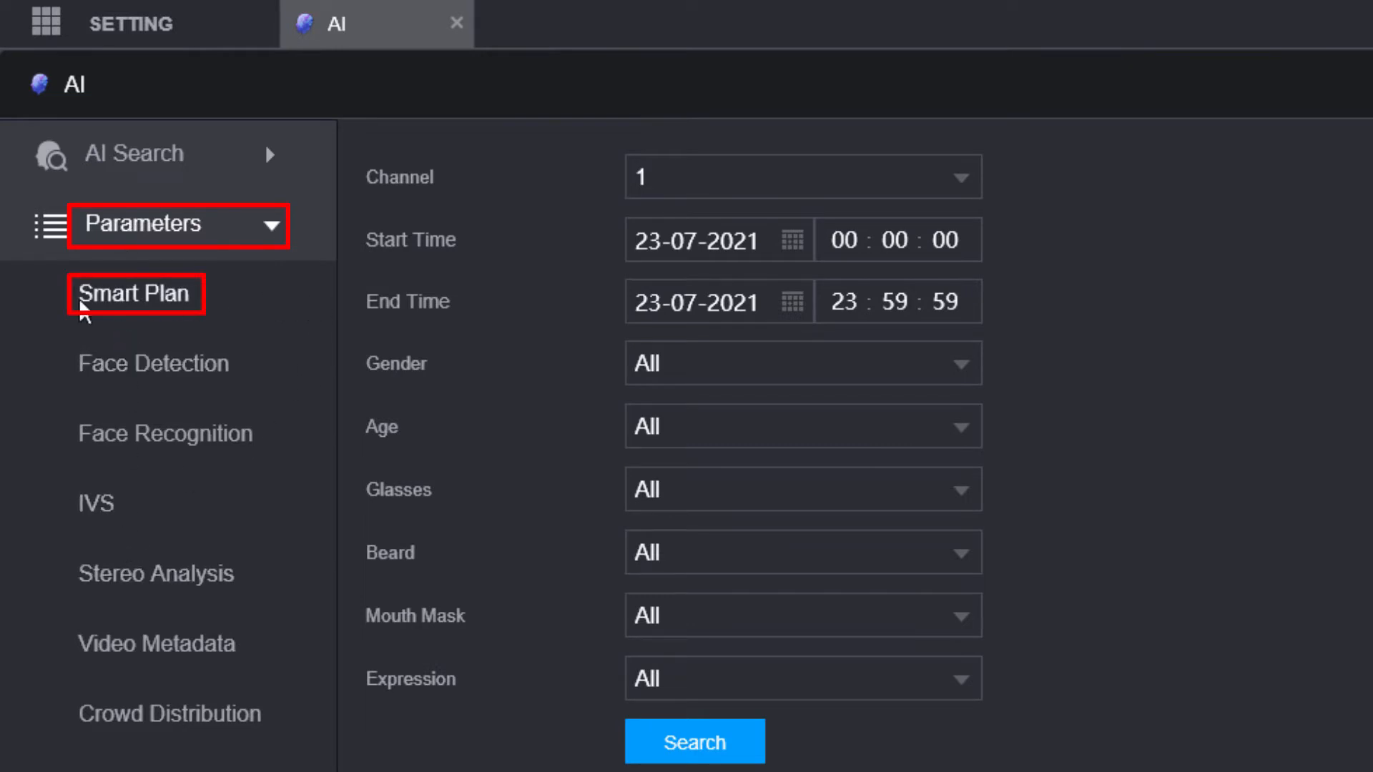
click(133, 294)
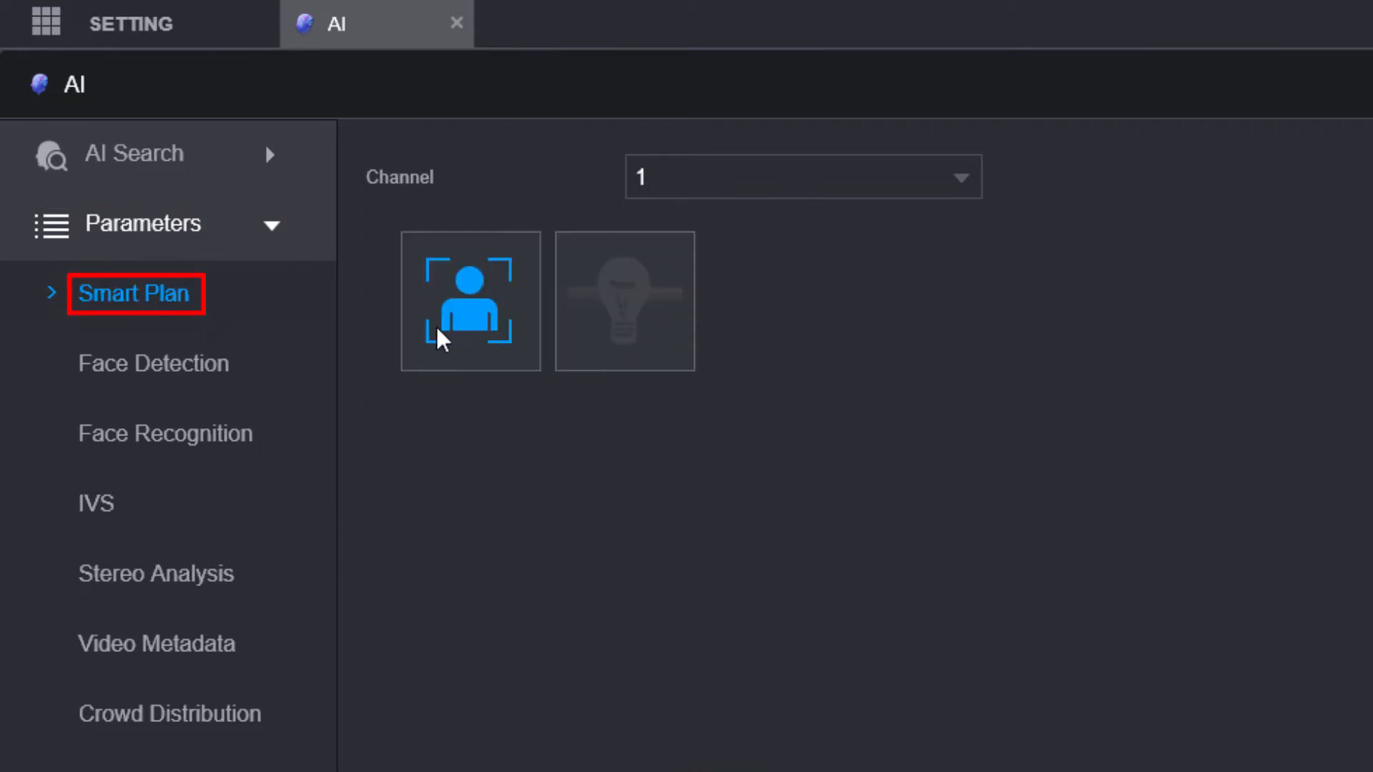
click(756, 189)
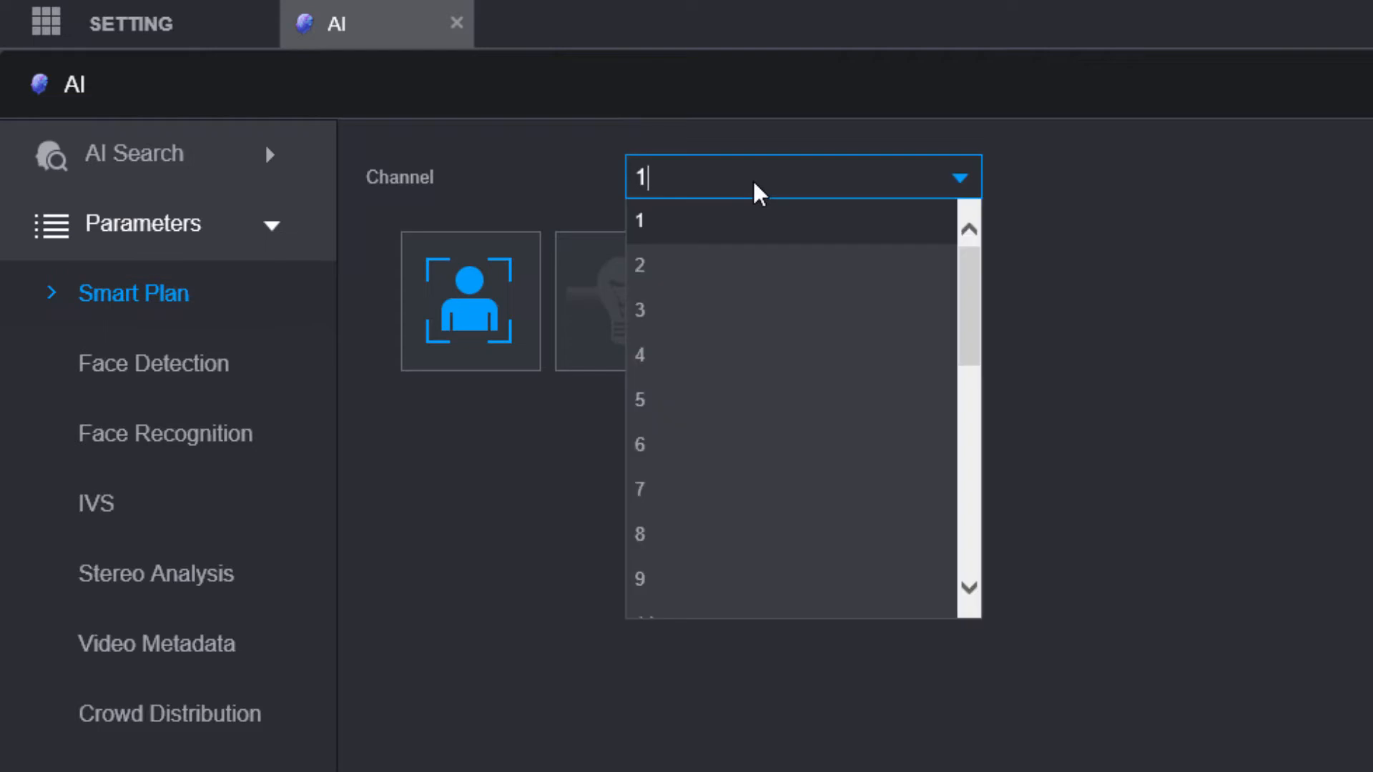
click(684, 361)
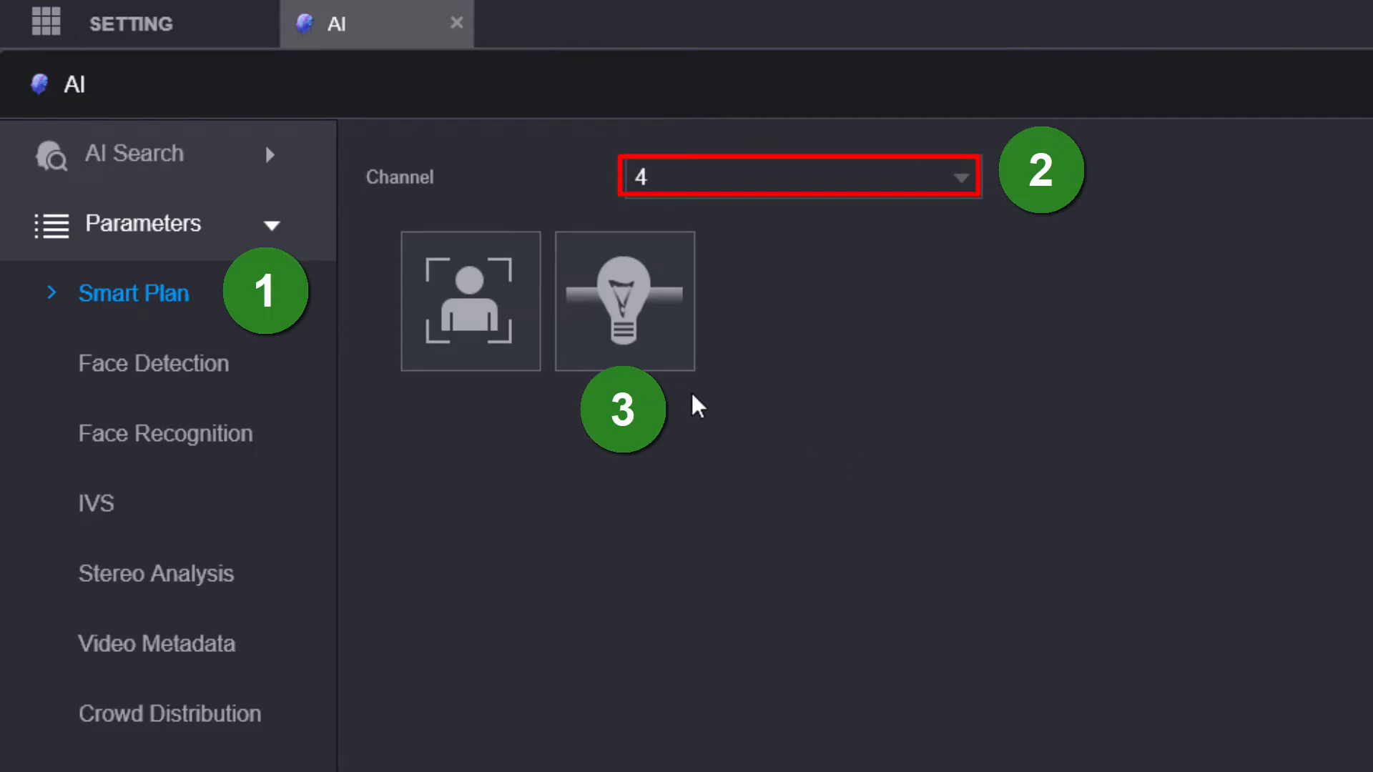
Step: Enable the IVS smart plan for channel 4 and save the setting
click(629, 308)
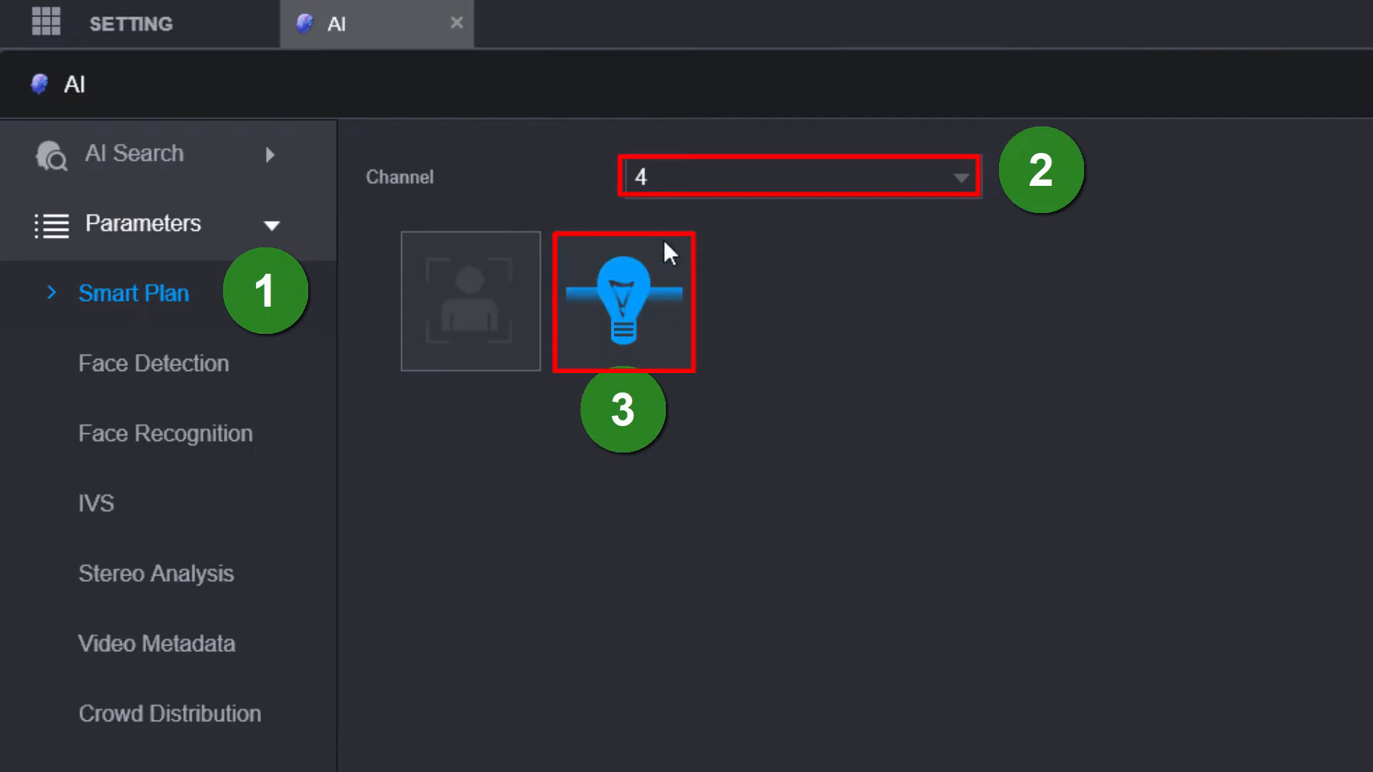
click(644, 343)
click(658, 336)
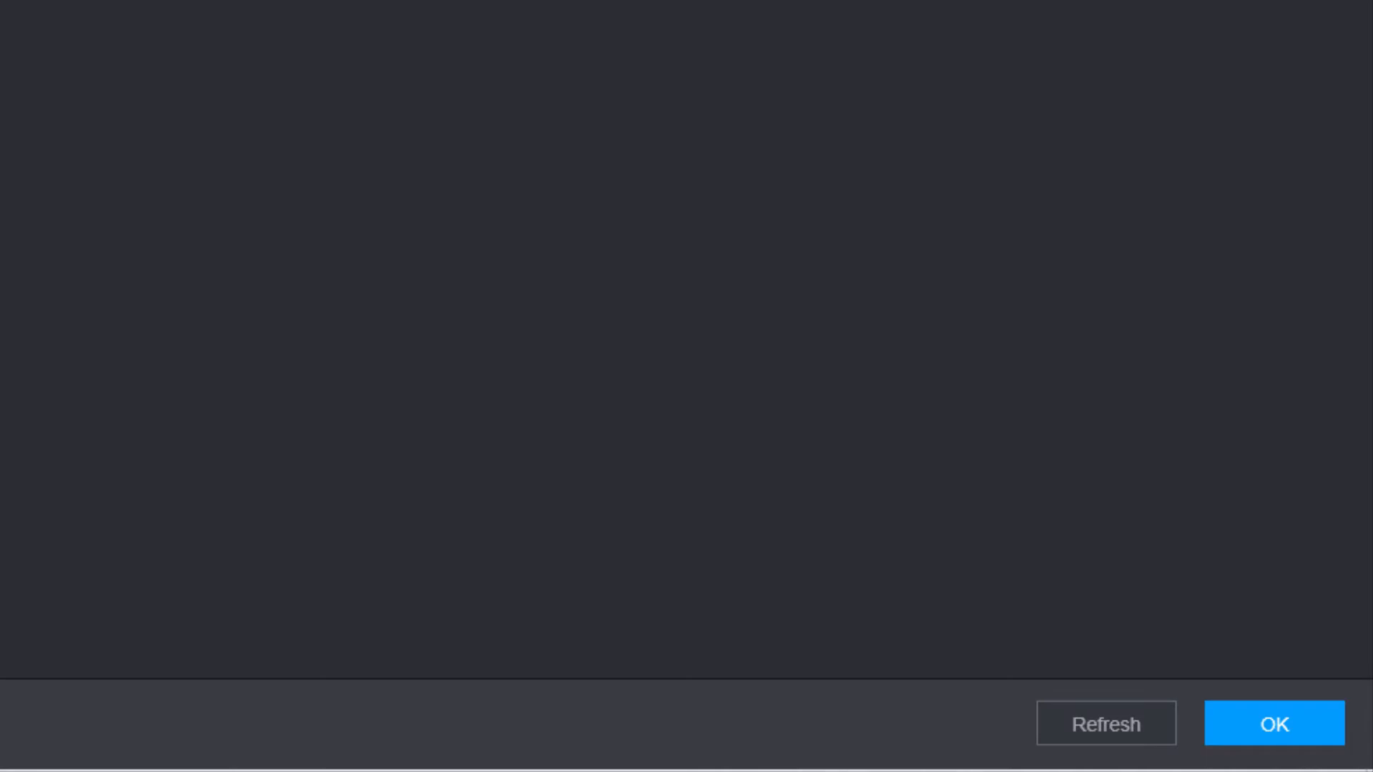
click(1248, 708)
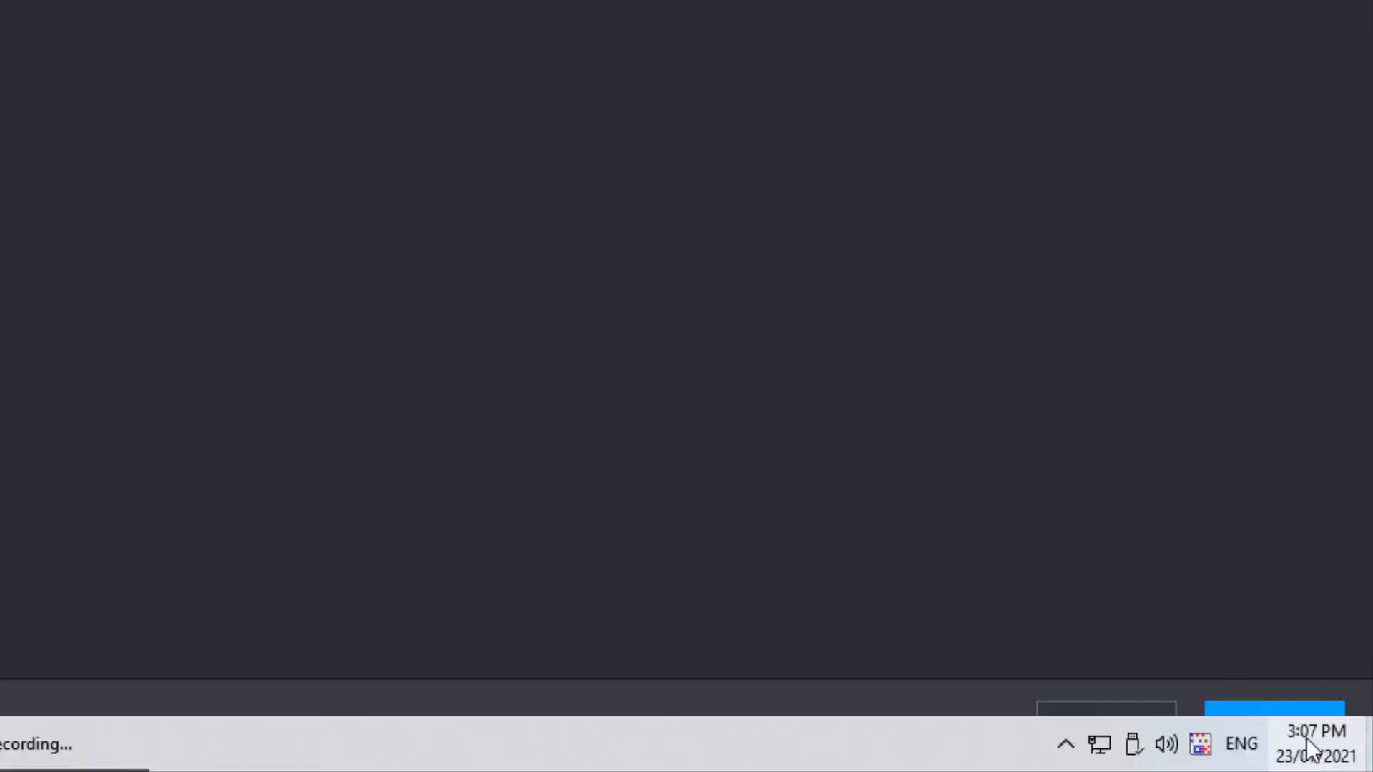
click(1299, 711)
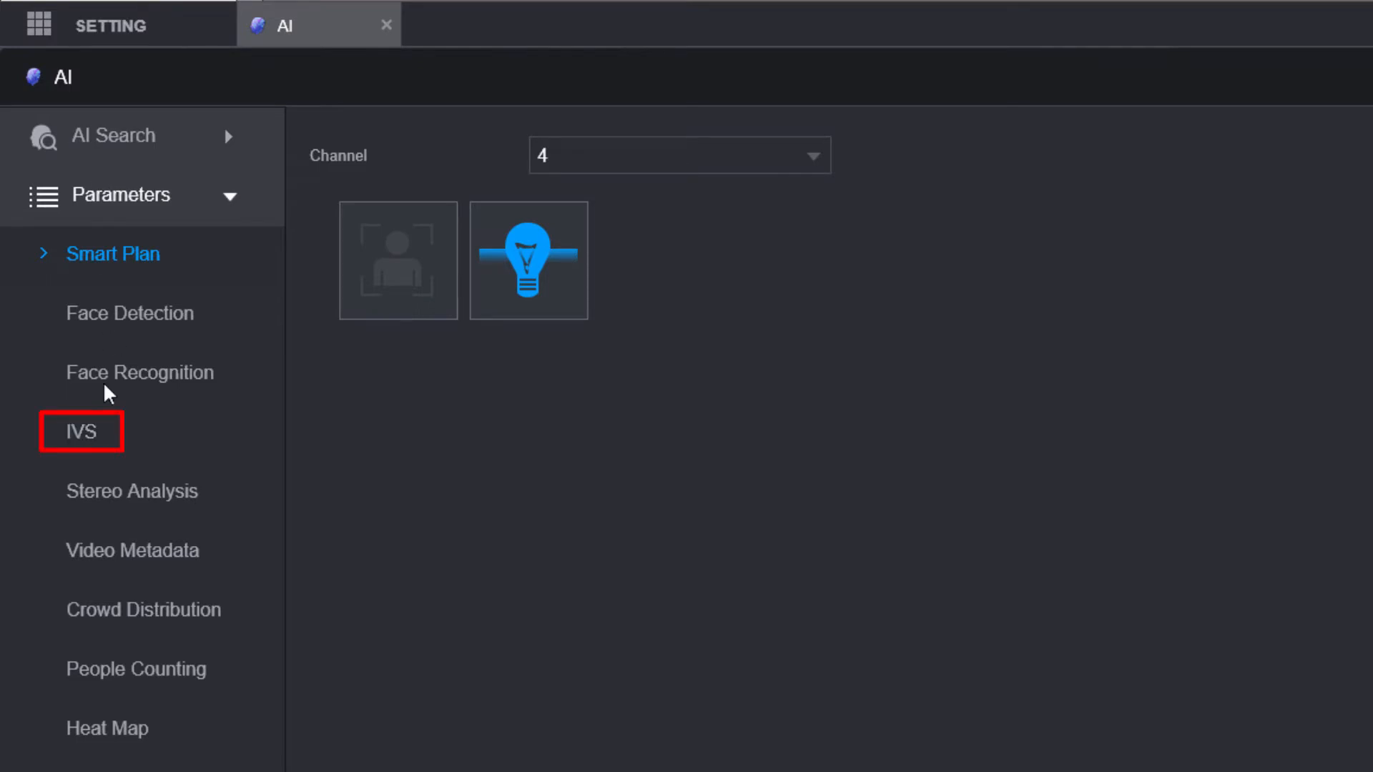
Step: Open the IVS parameters in the AI section and select channel 4
click(80, 430)
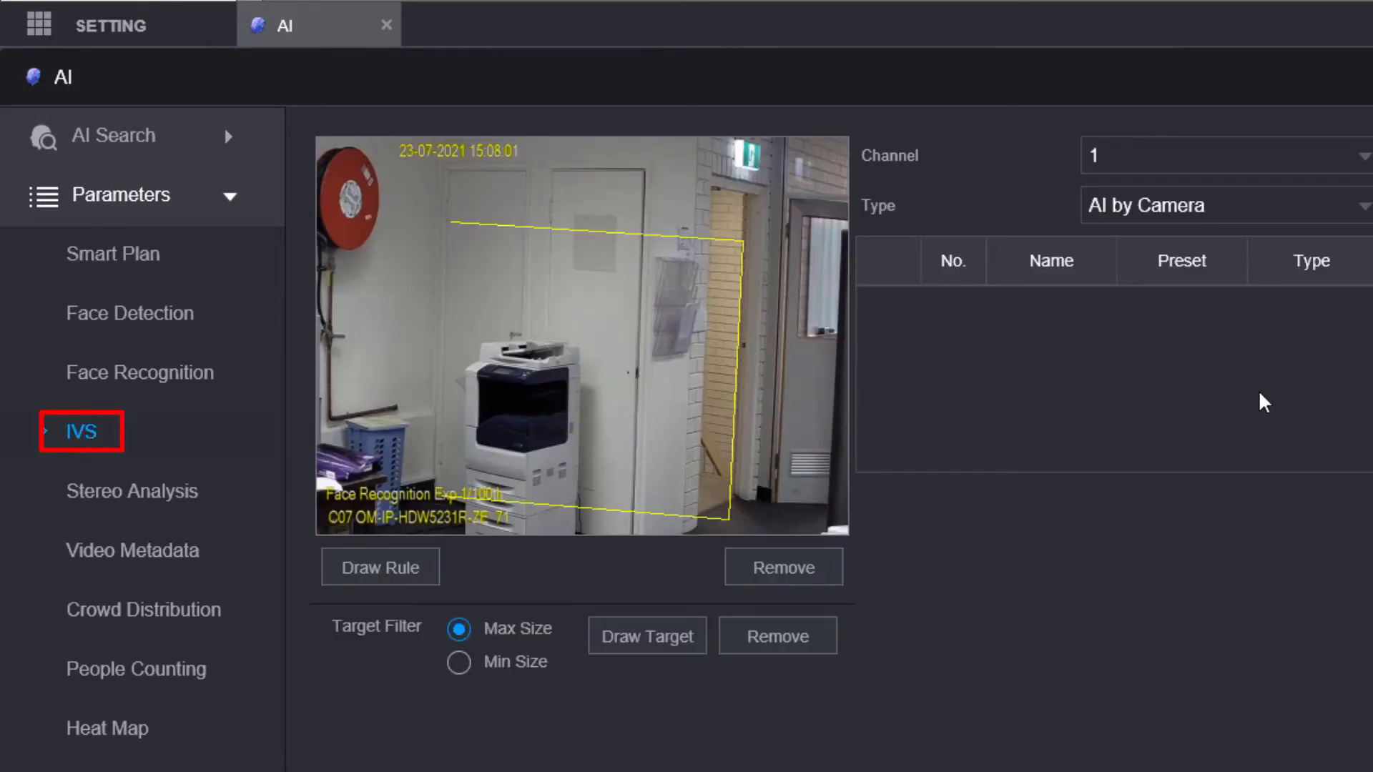
click(1159, 157)
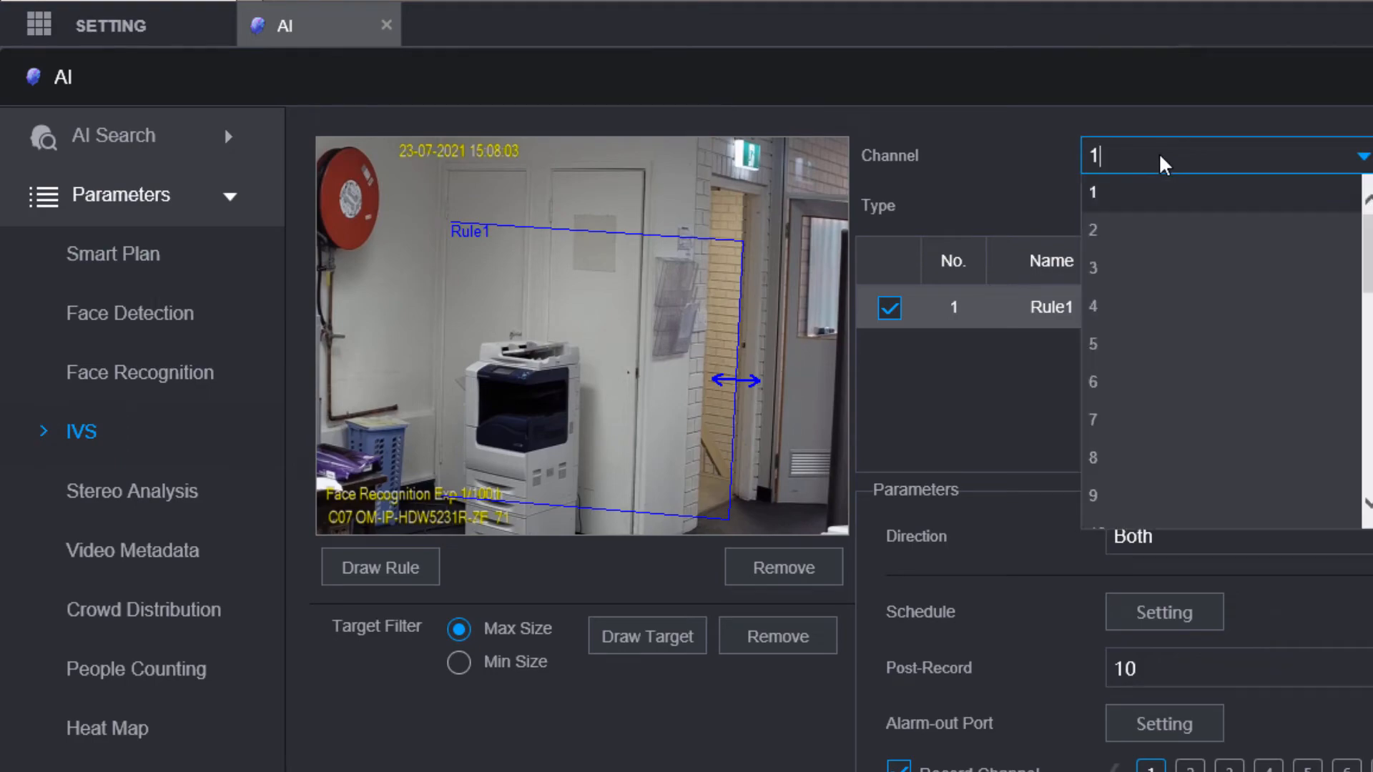
click(1098, 317)
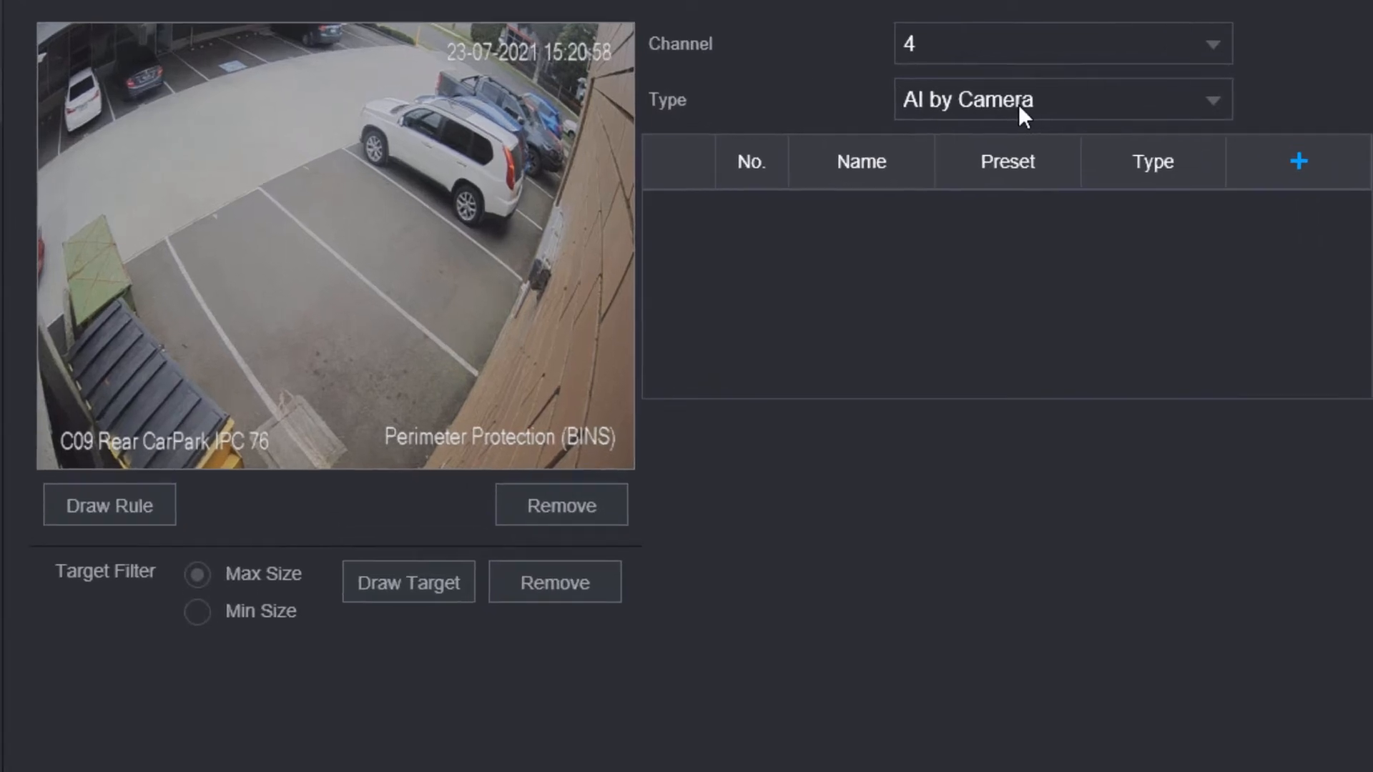
Step: Check the IVS type options for channel 4, keep AI by Camera, and add a rule
click(929, 102)
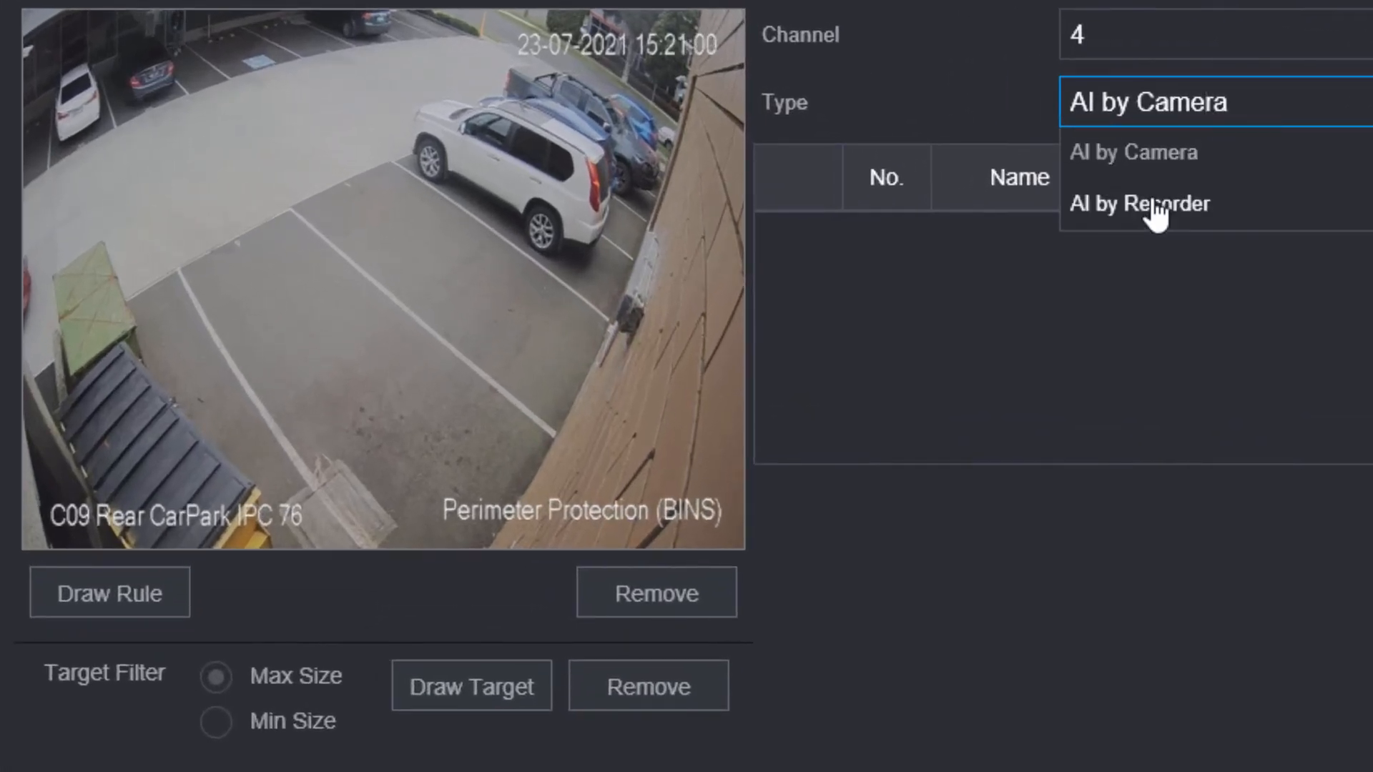
click(1173, 279)
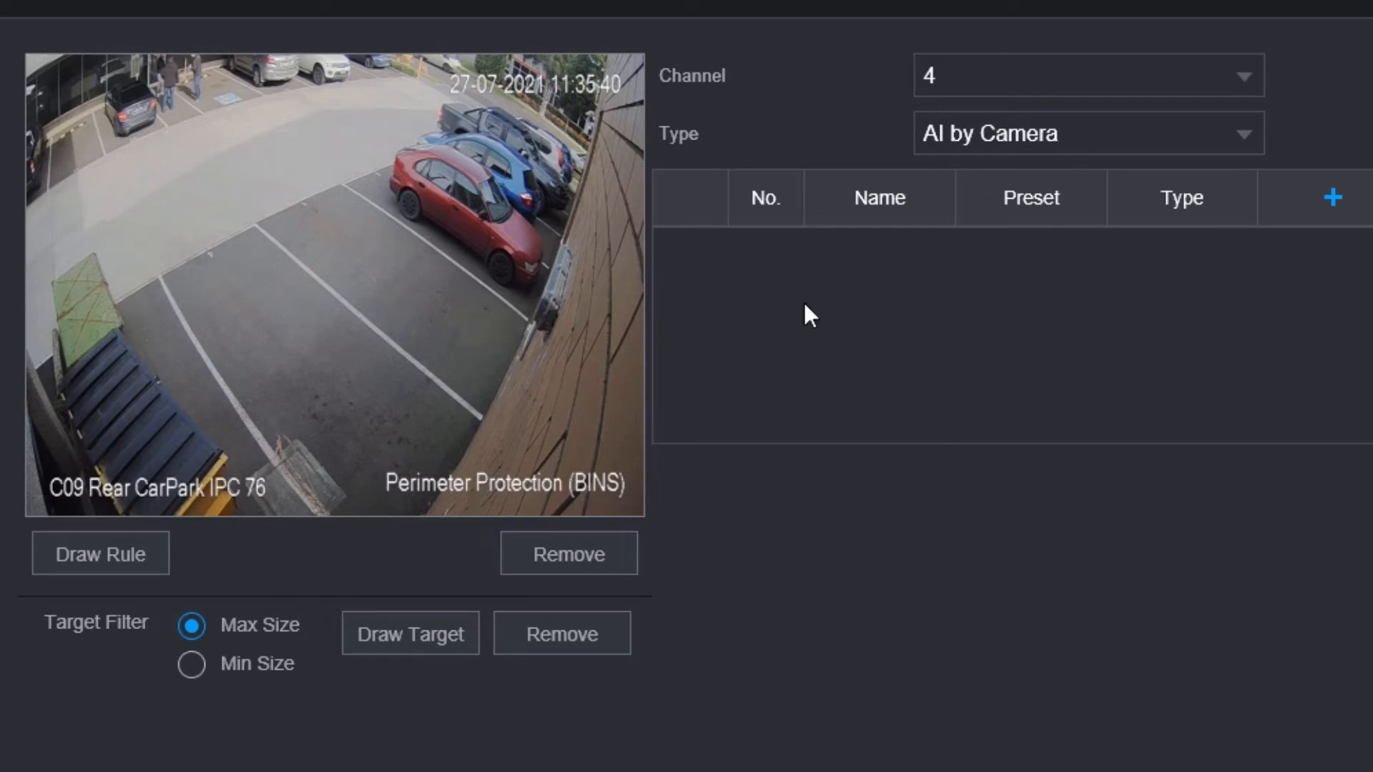
click(1334, 204)
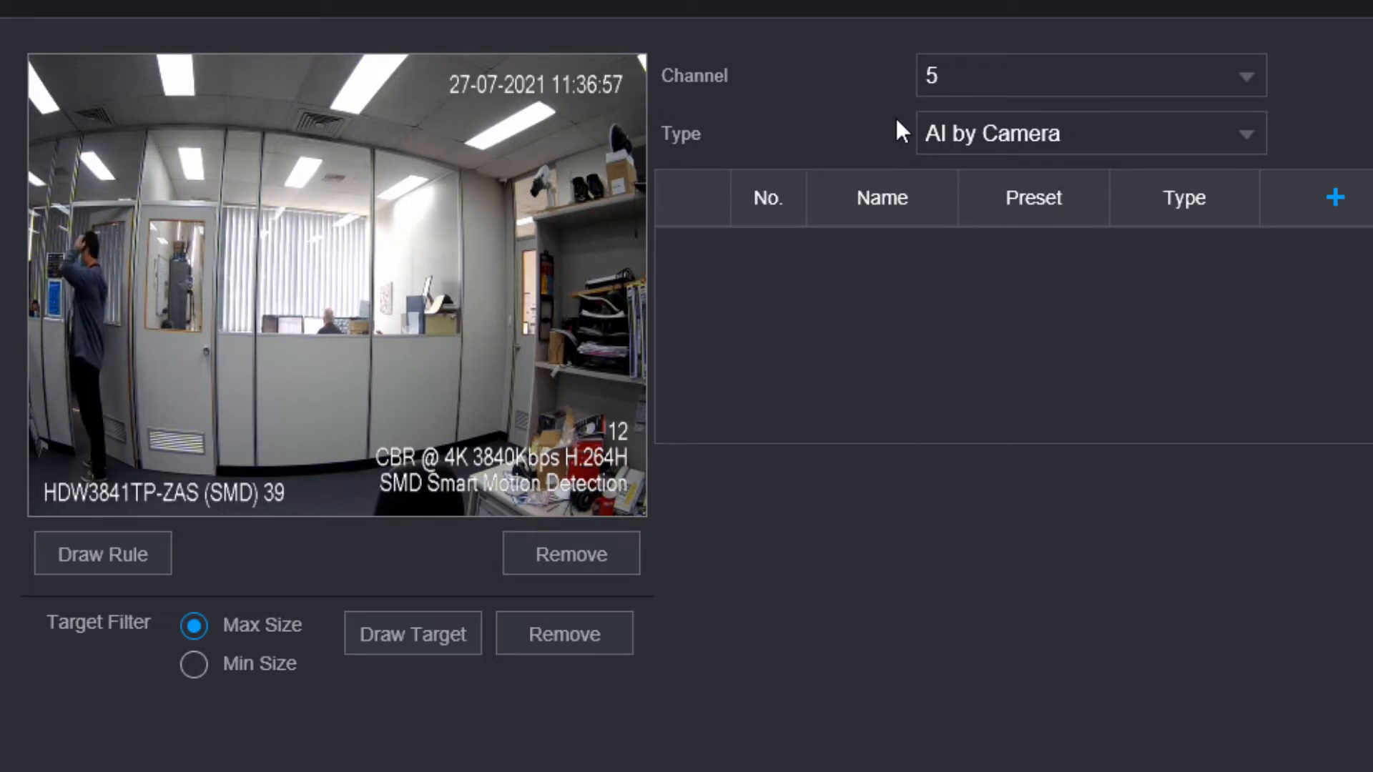
Step: On channel 5, add an IVS rule under AI by Camera, switch the type to AI by Recorder, and add a rule there
click(1335, 199)
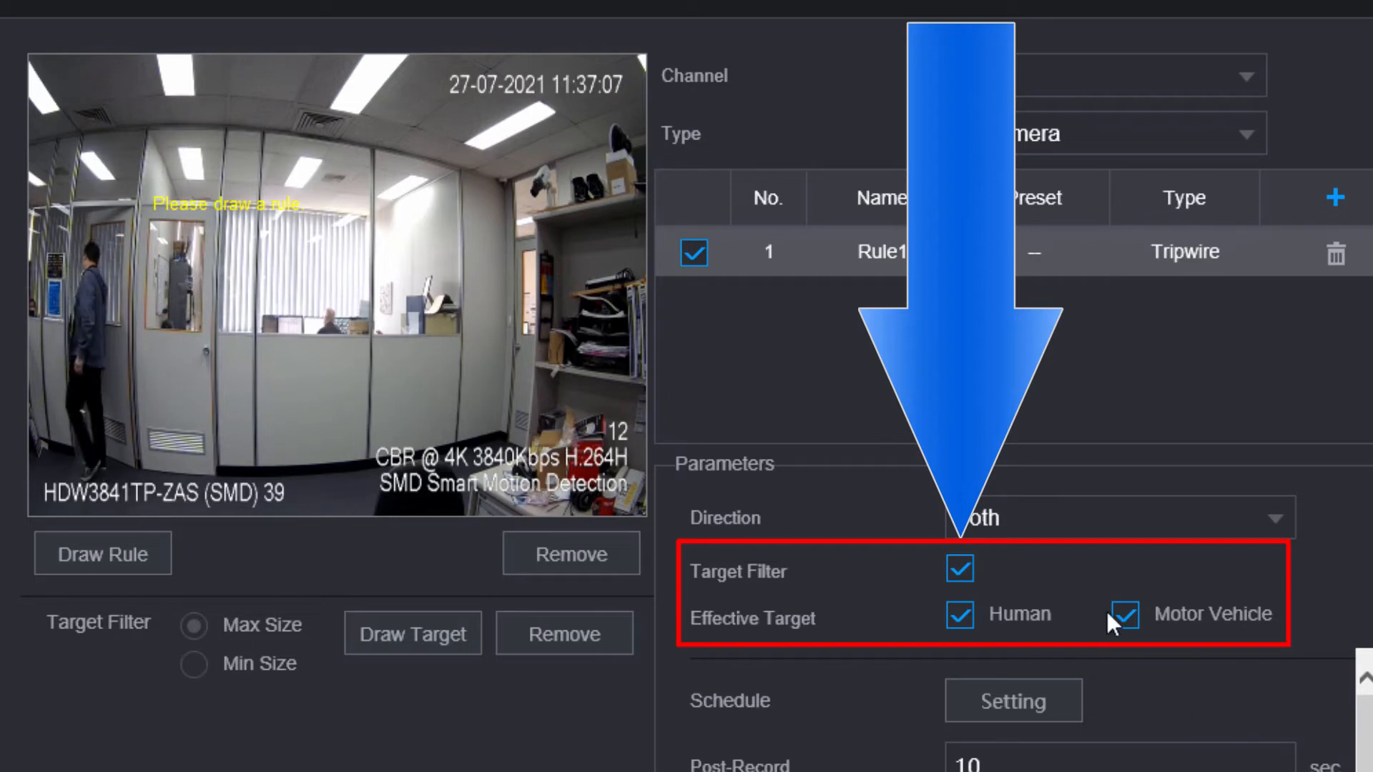
click(1019, 136)
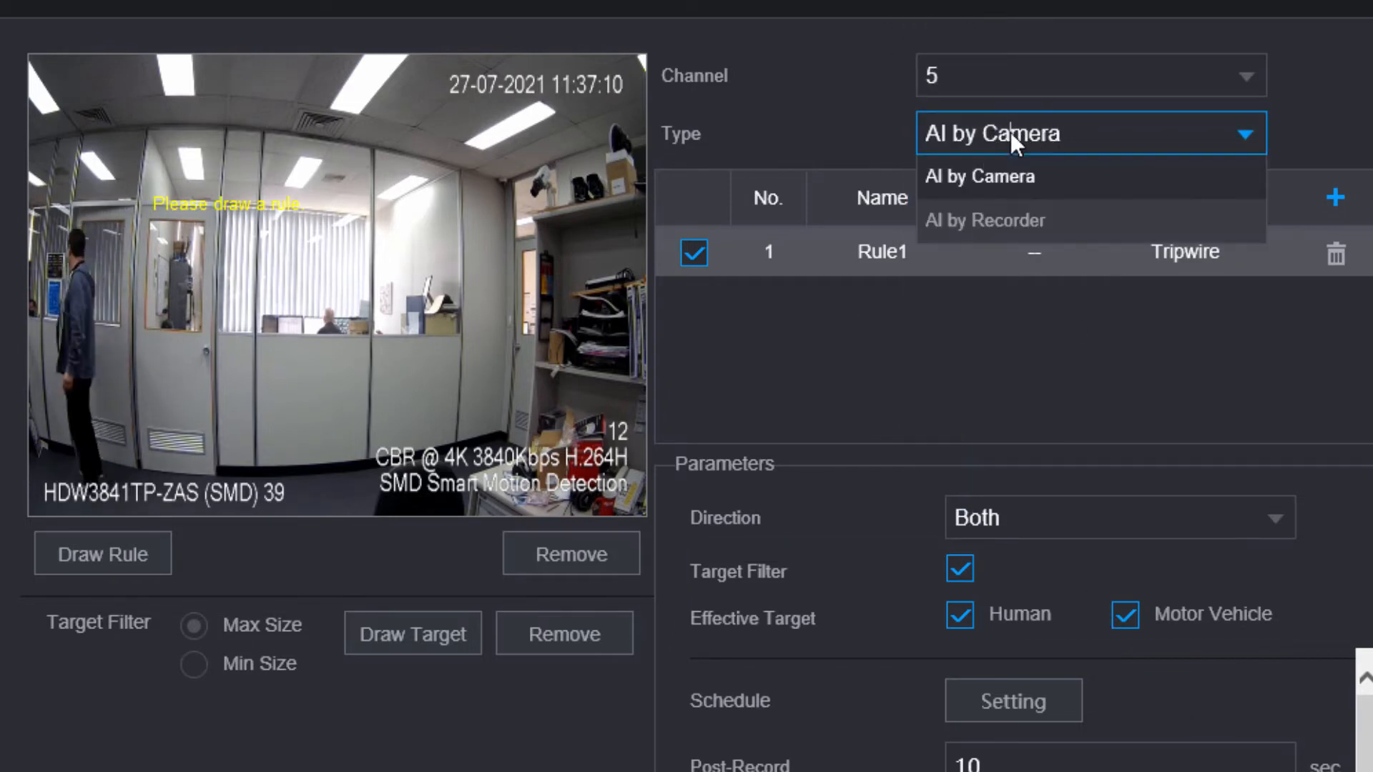
click(997, 229)
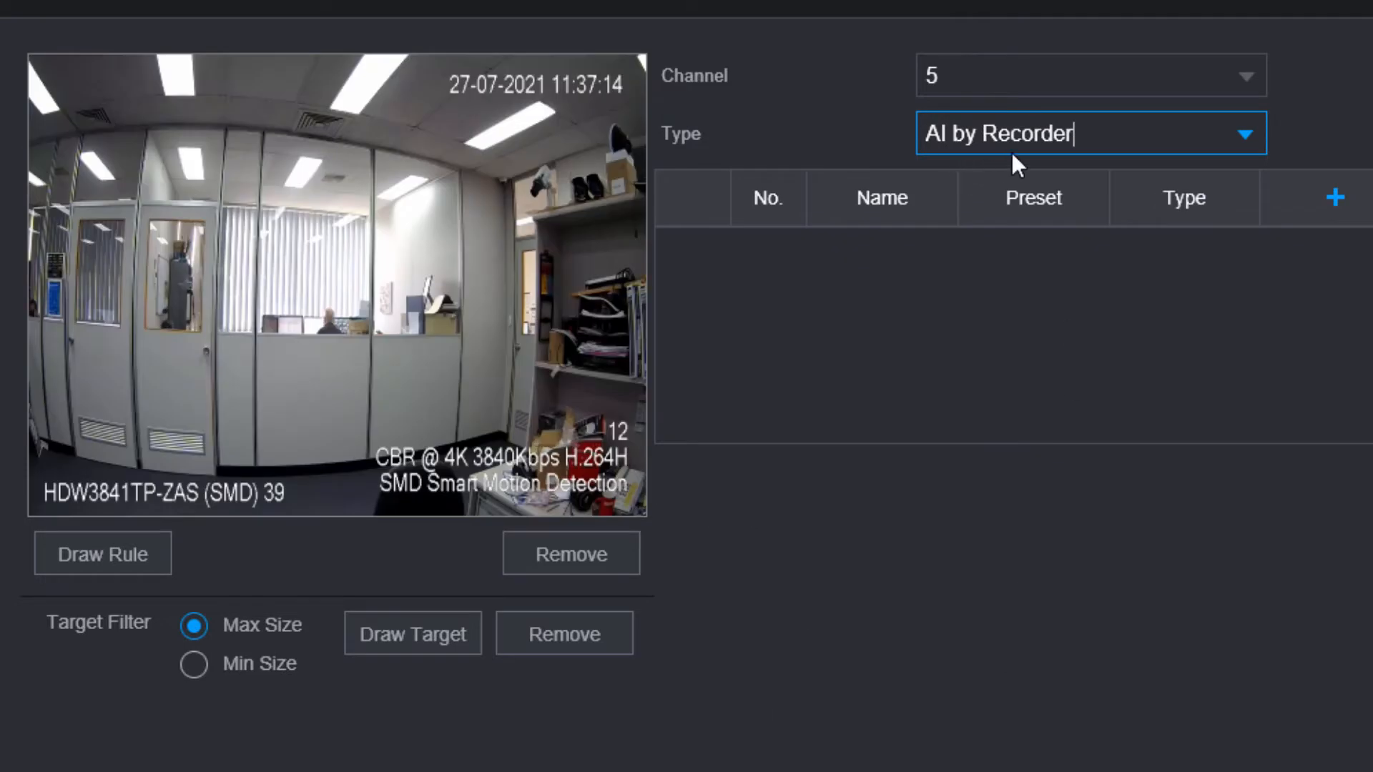
click(1334, 200)
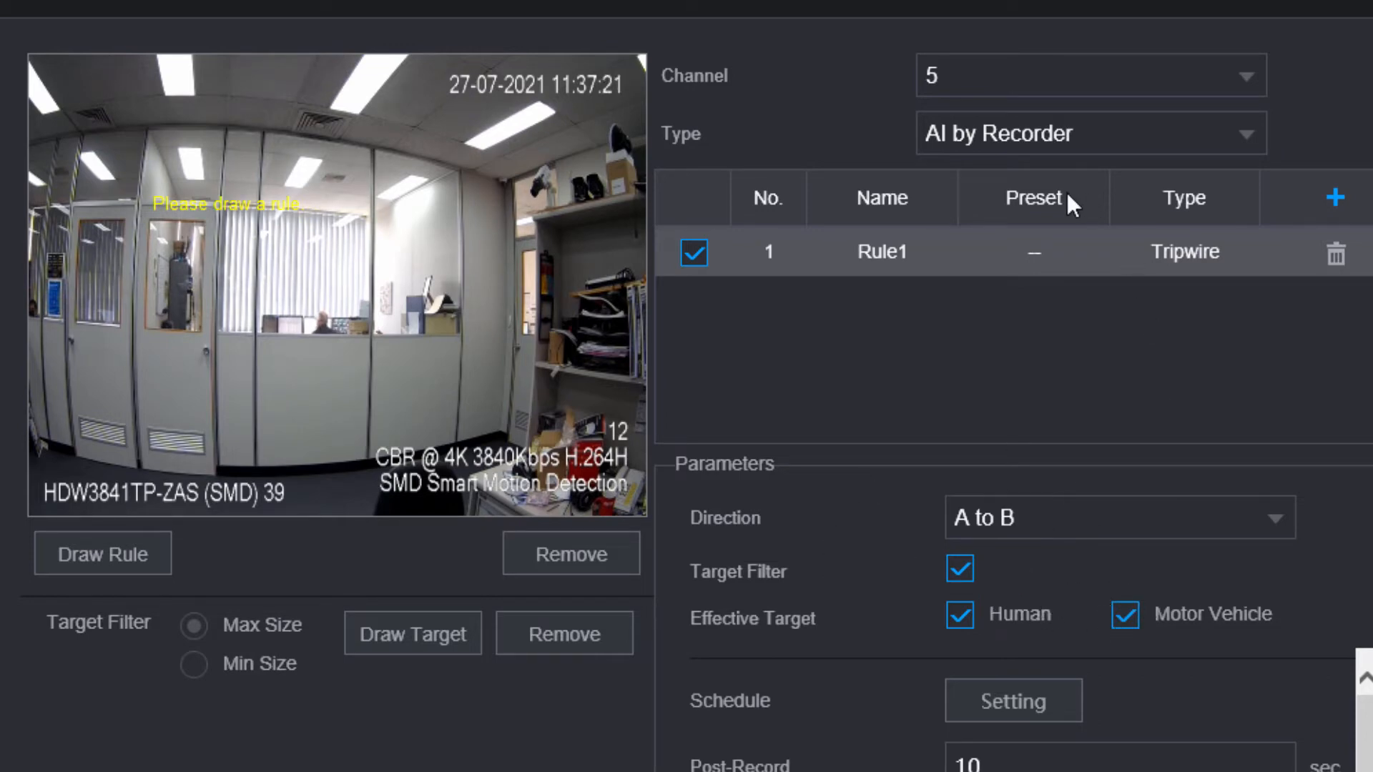
Step: Switch the IVS type back to AI by Camera, add a rule, and delete the AI by Camera rule from channel 4
click(997, 133)
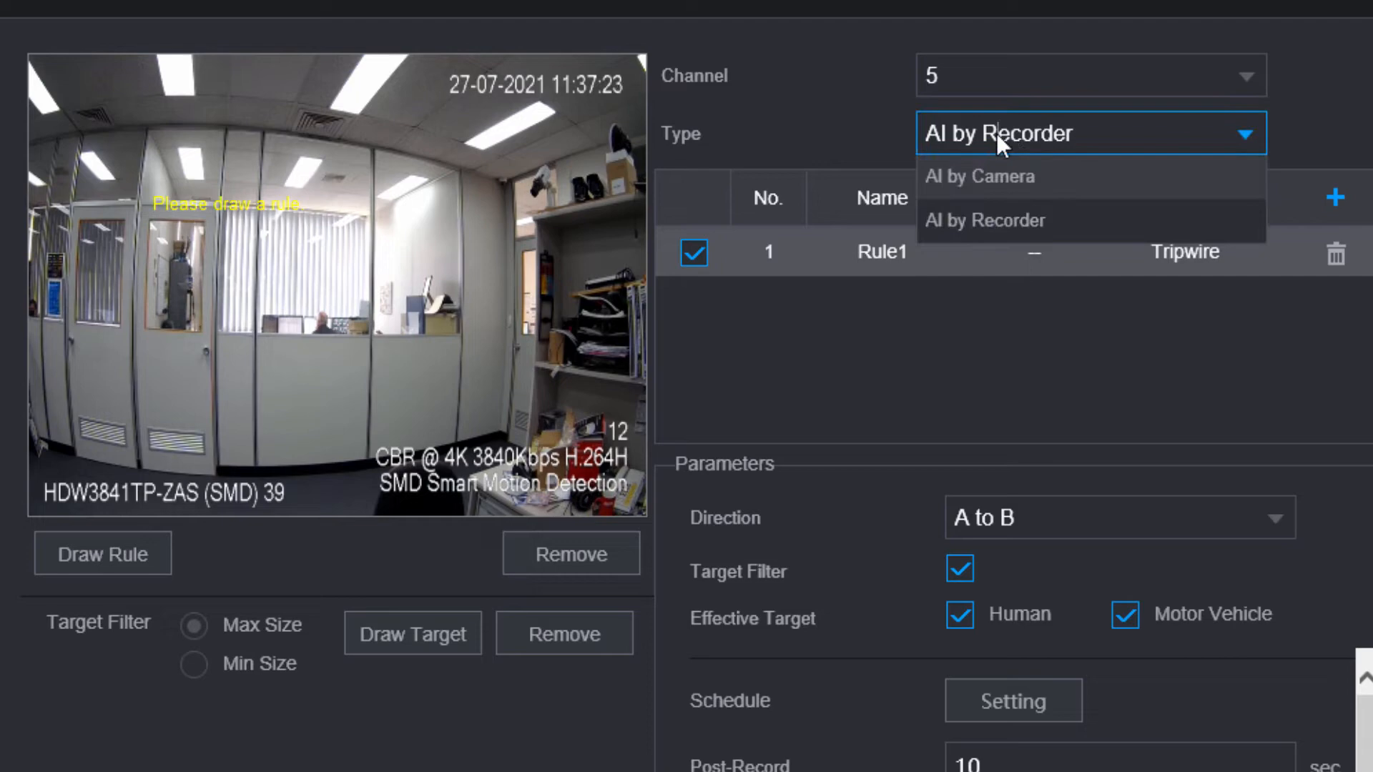
click(997, 179)
click(1335, 197)
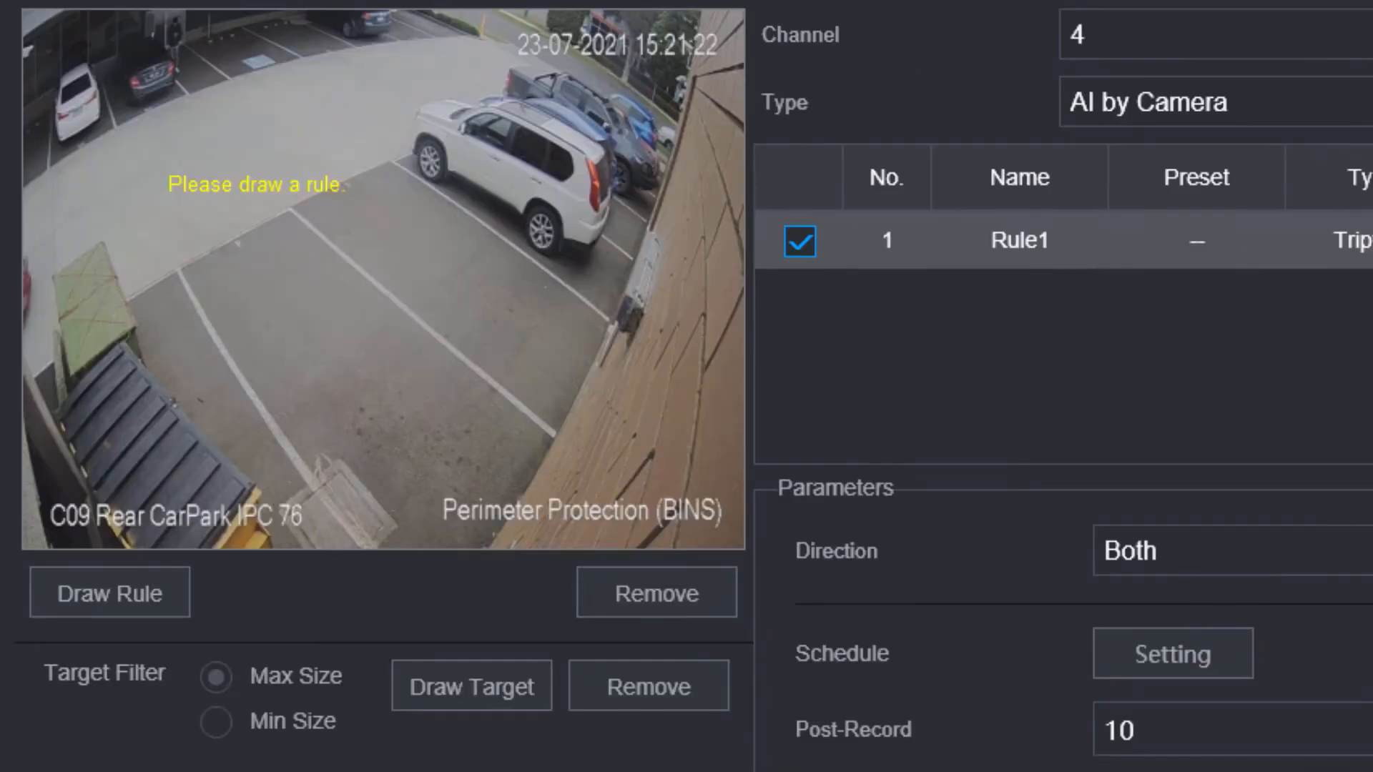
click(1370, 241)
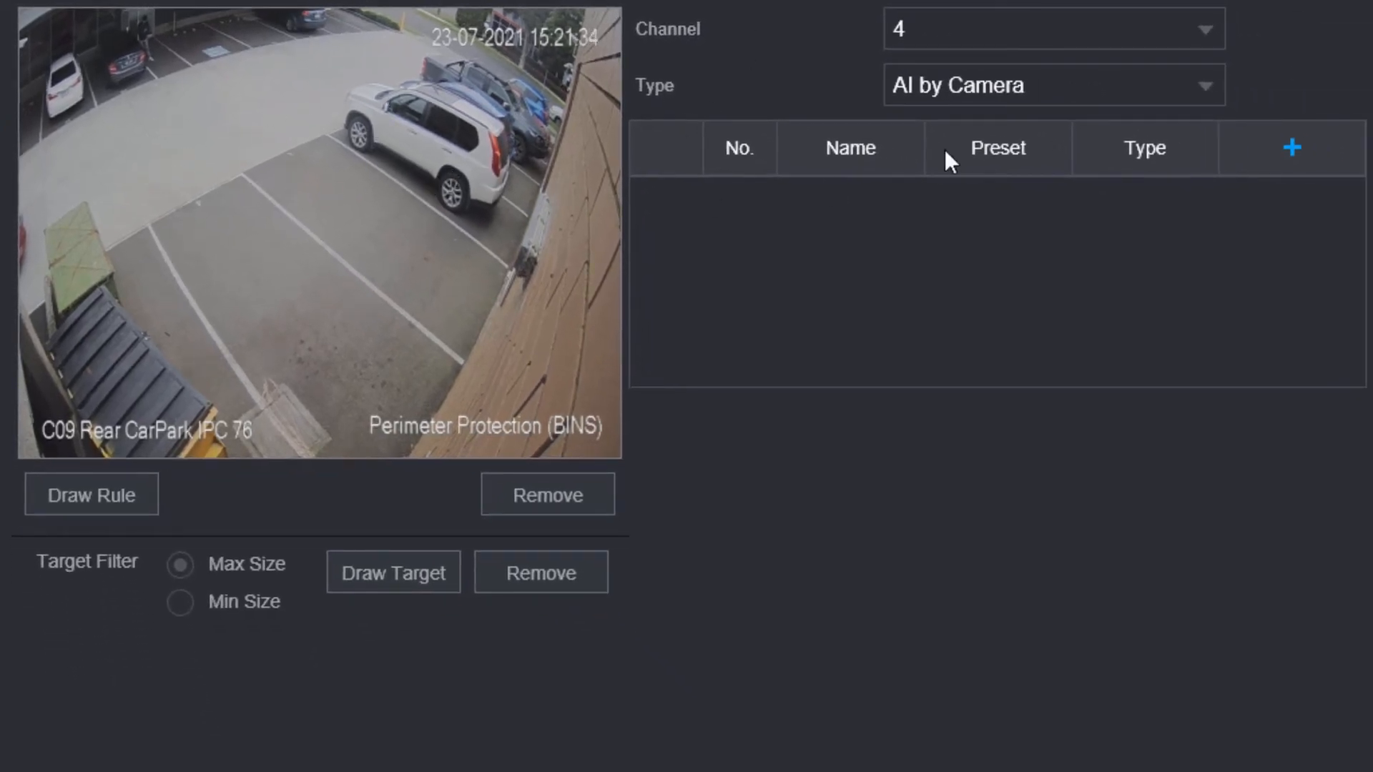
Step: Set channel 4's IVS type to AI by Recorder, add a rule, and make it an Intrusion rule
click(1041, 84)
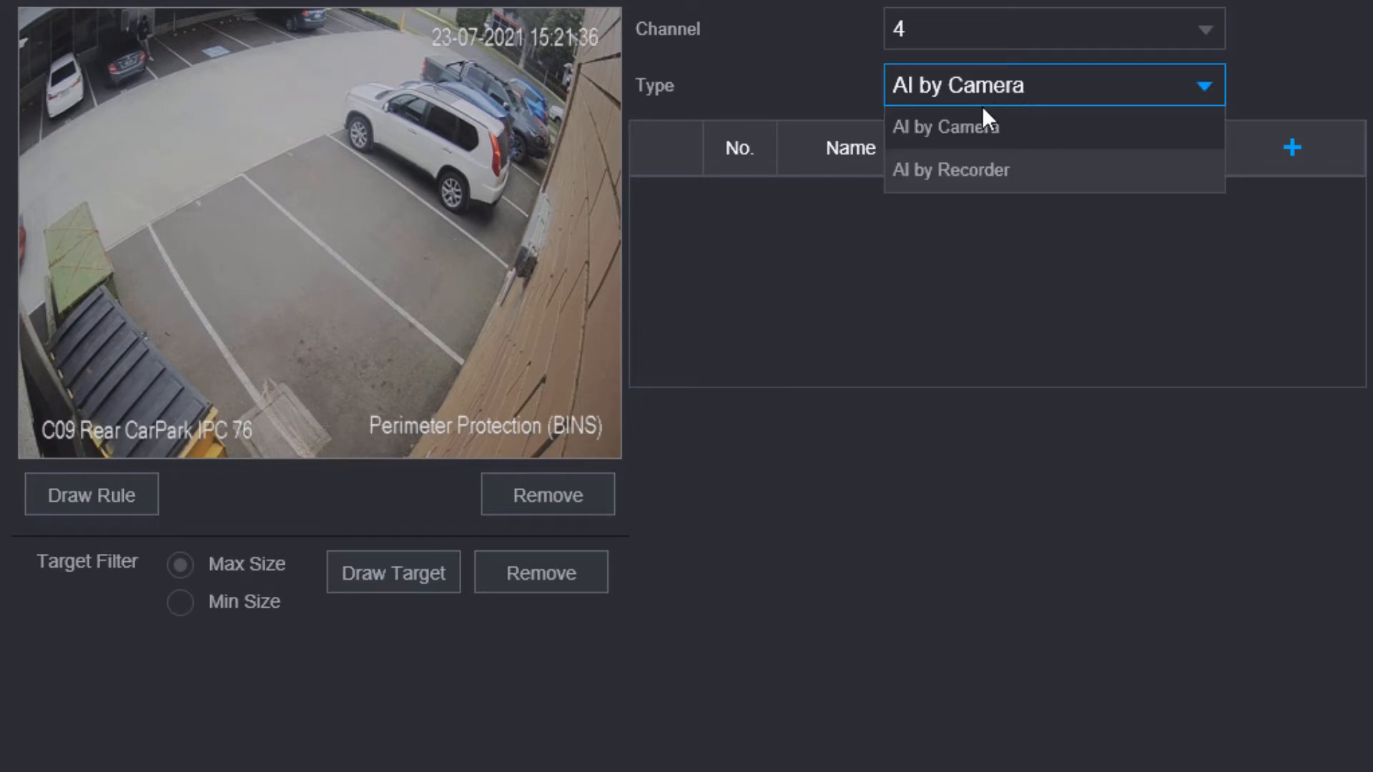
click(919, 186)
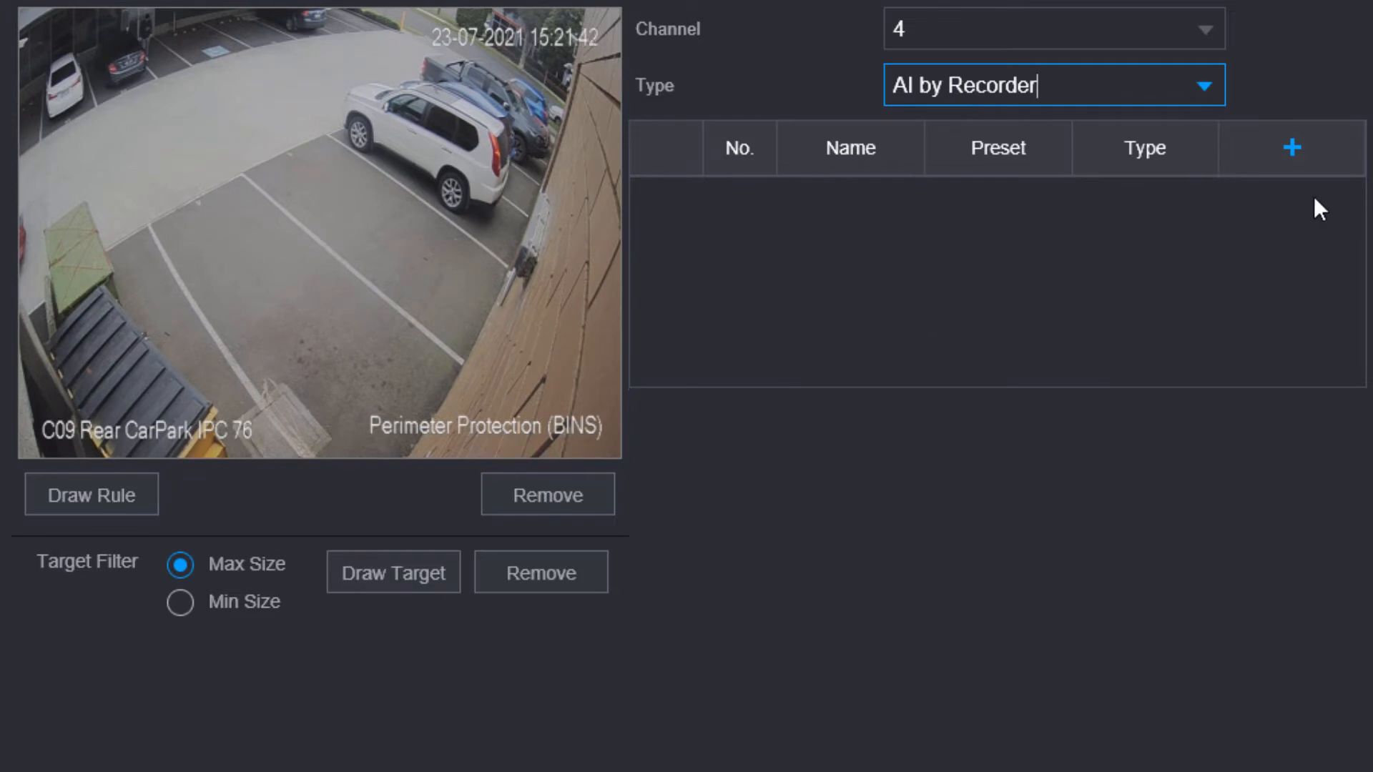
click(1298, 161)
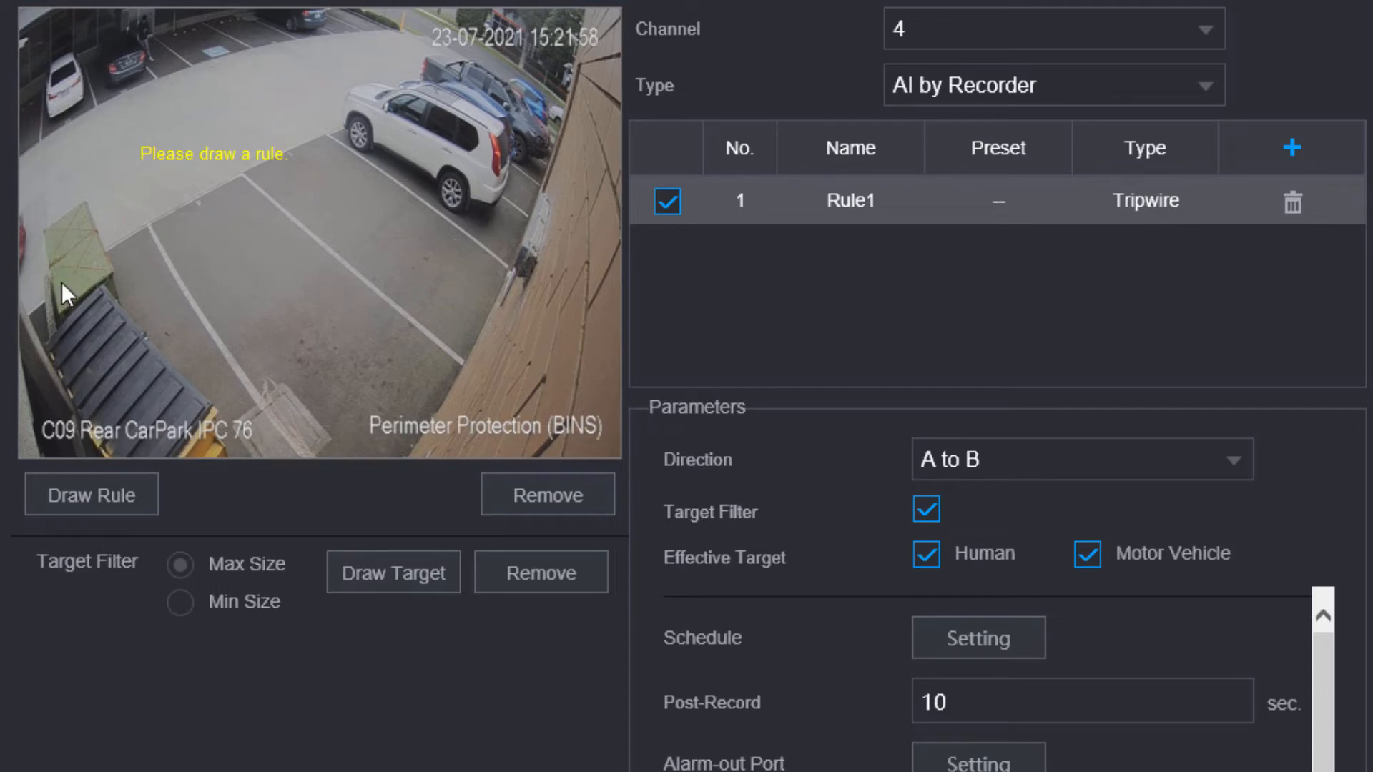
click(1152, 204)
click(1197, 204)
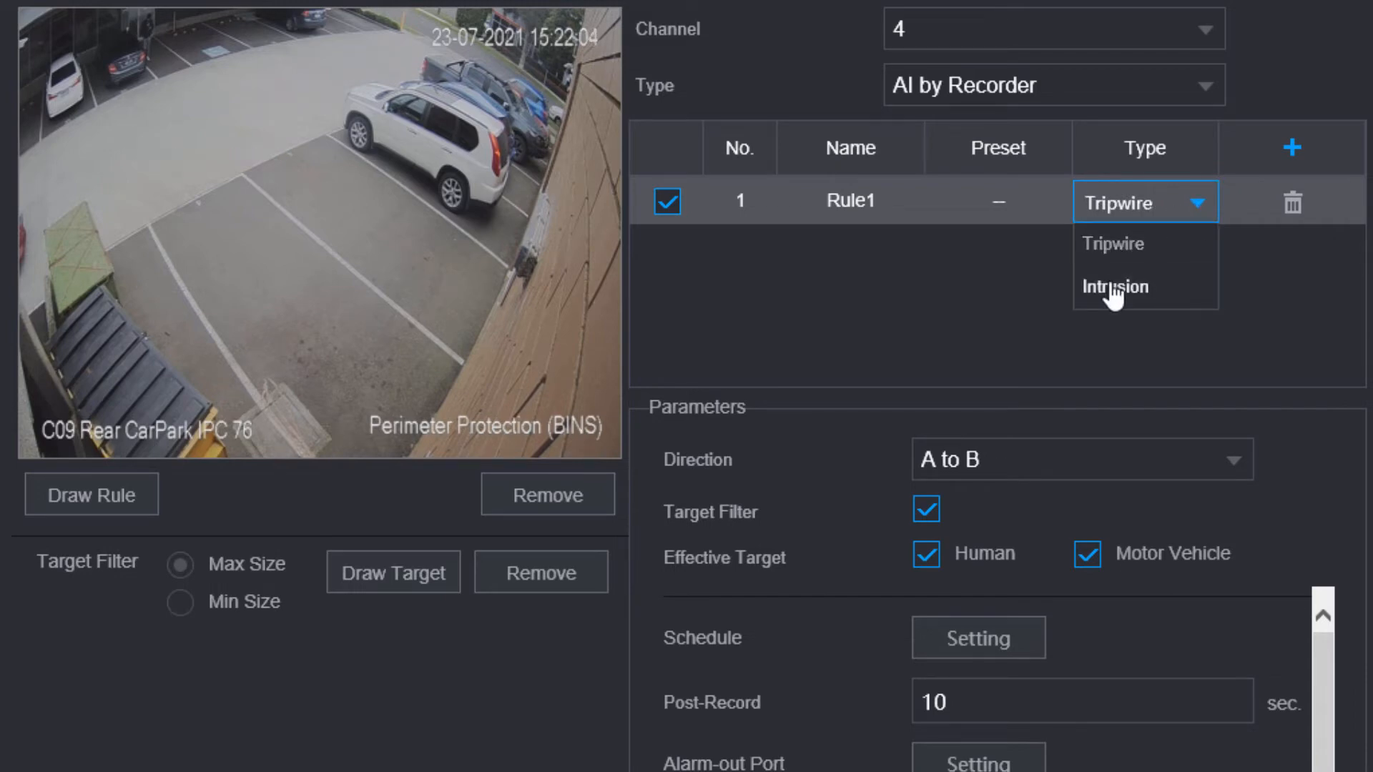
click(1106, 286)
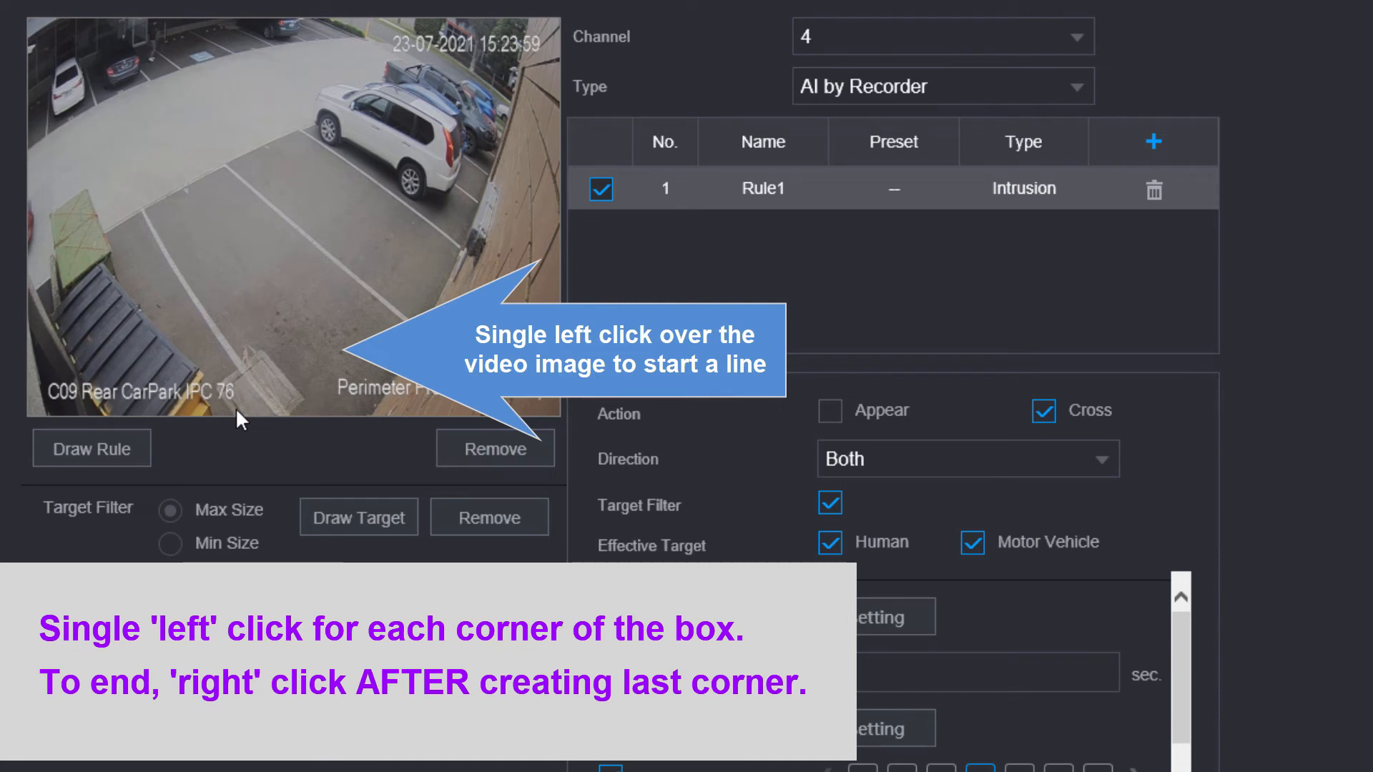
Step: Draw the Intrusion rule's four-cornered detection area around the bins in the channel 4 car park image
click(235, 408)
click(170, 281)
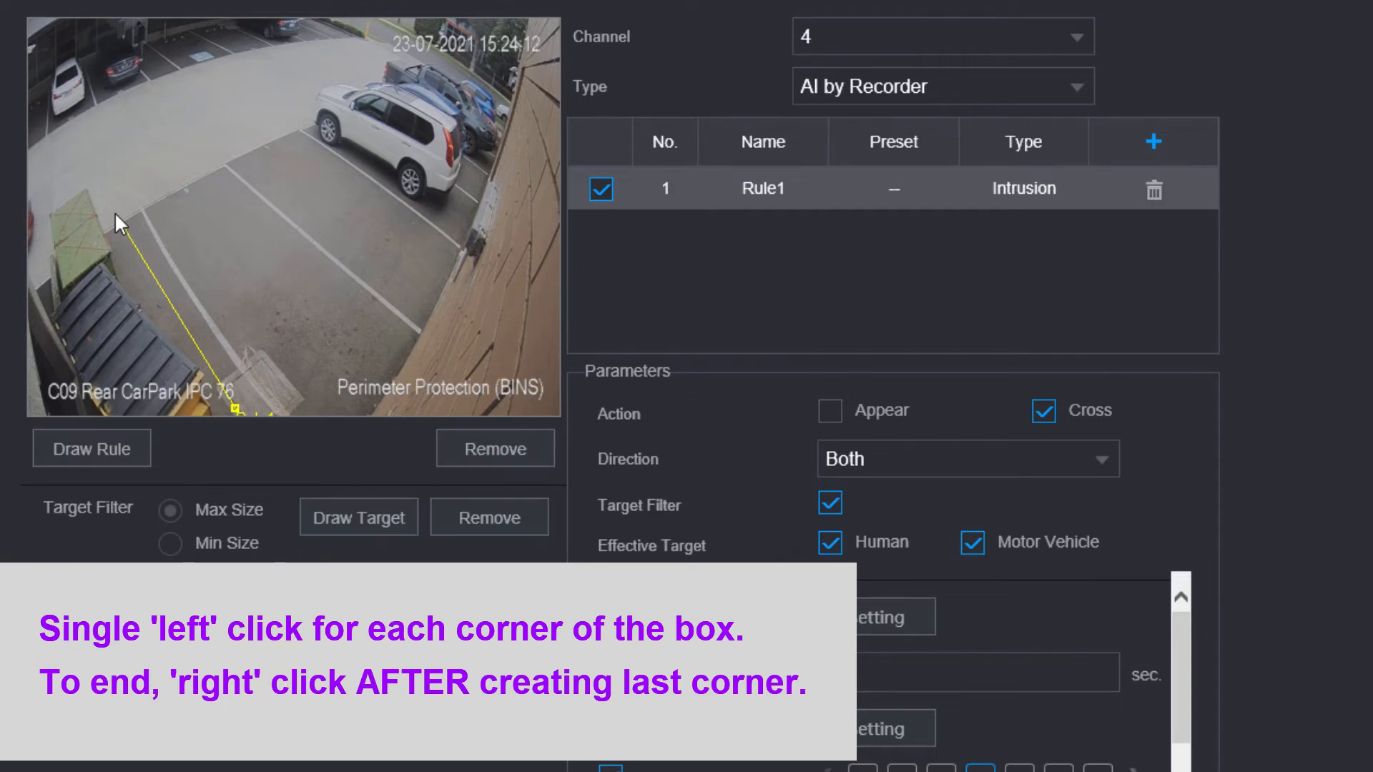
click(41, 282)
click(105, 412)
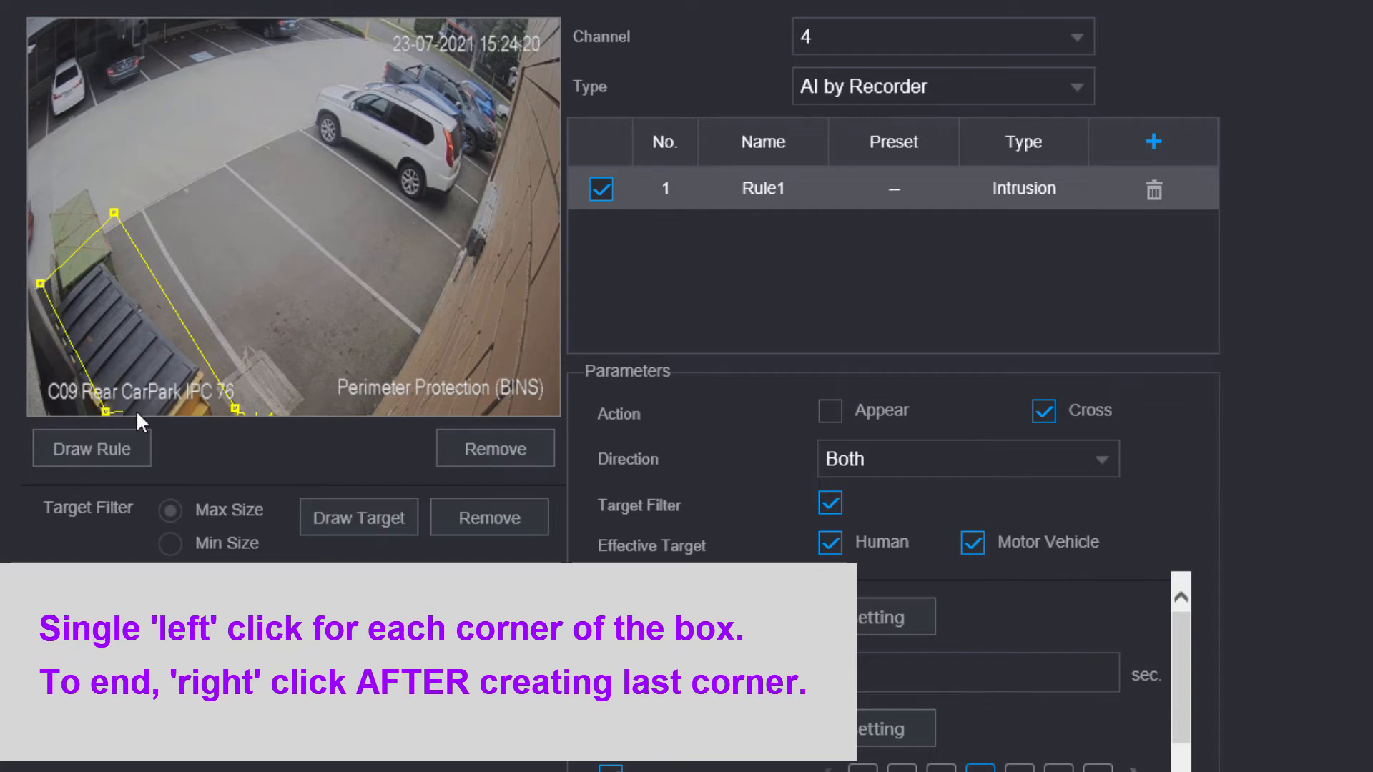
click(235, 408)
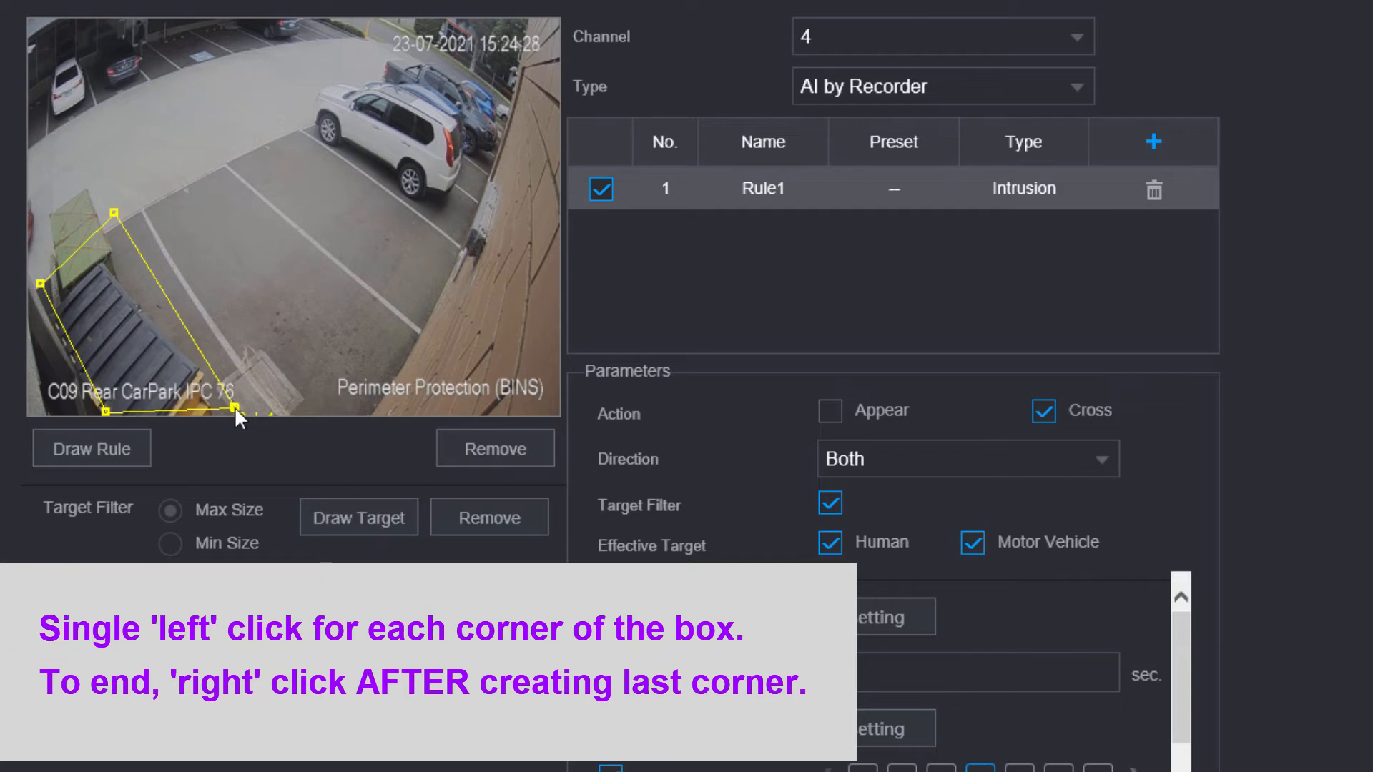
right_click(235, 406)
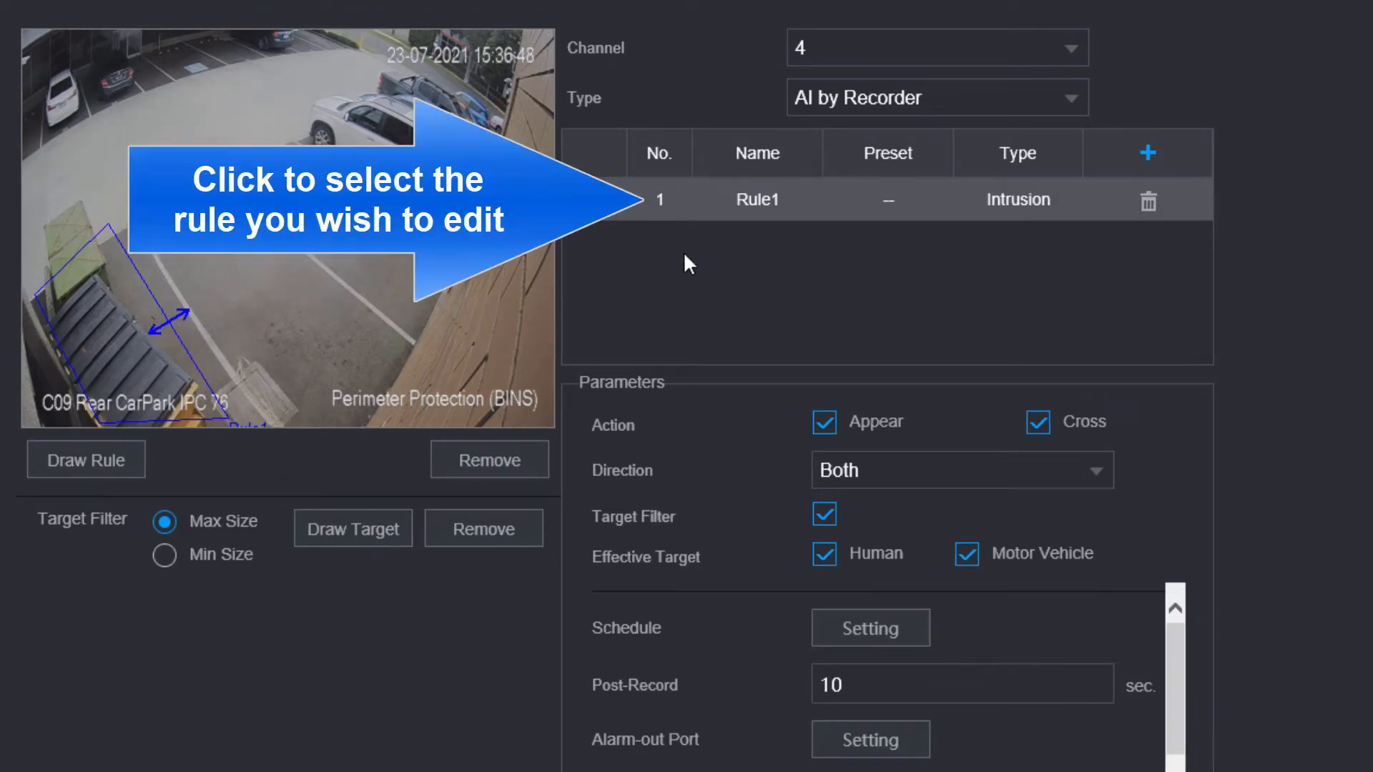
Step: Select channel 4's Intrusion rule and widen its detection area by moving the two corners on the parking-bay side away from the bins
click(858, 205)
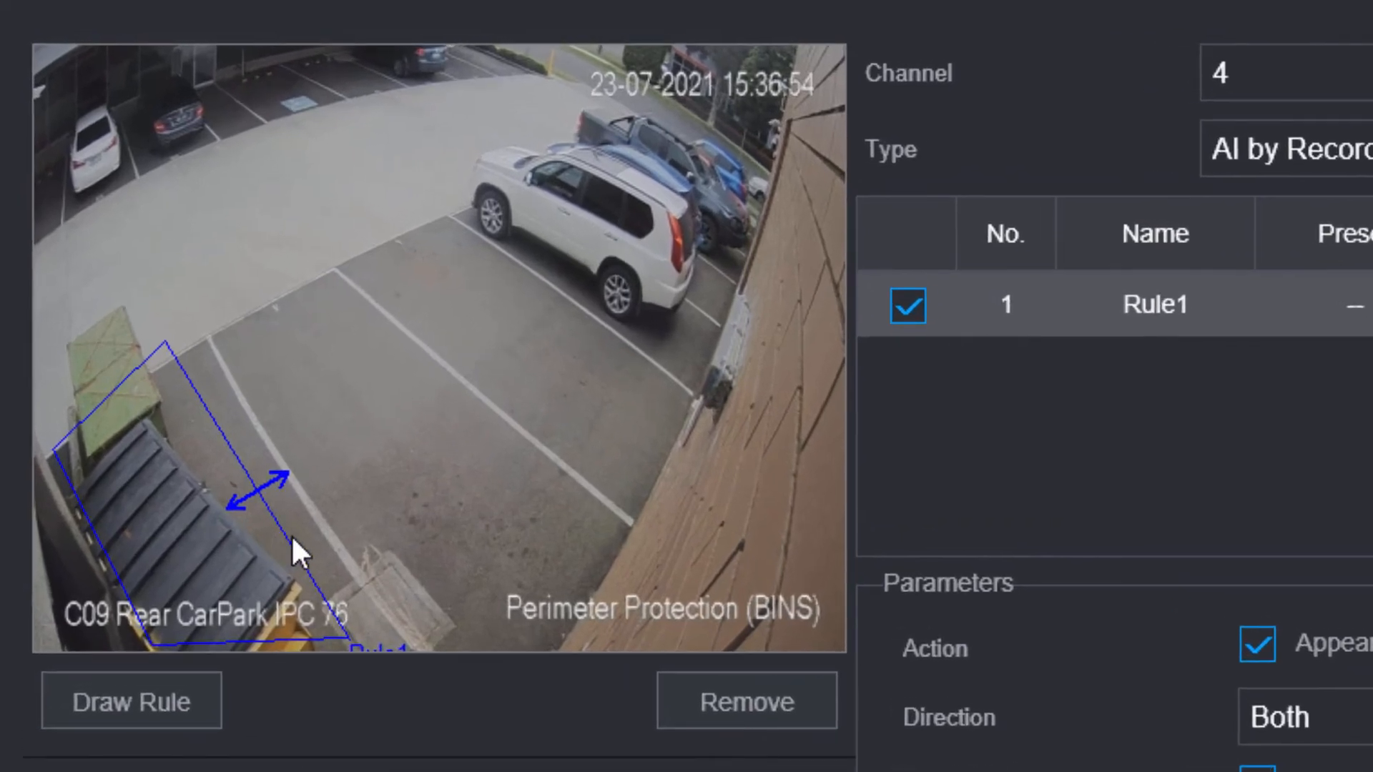
click(291, 538)
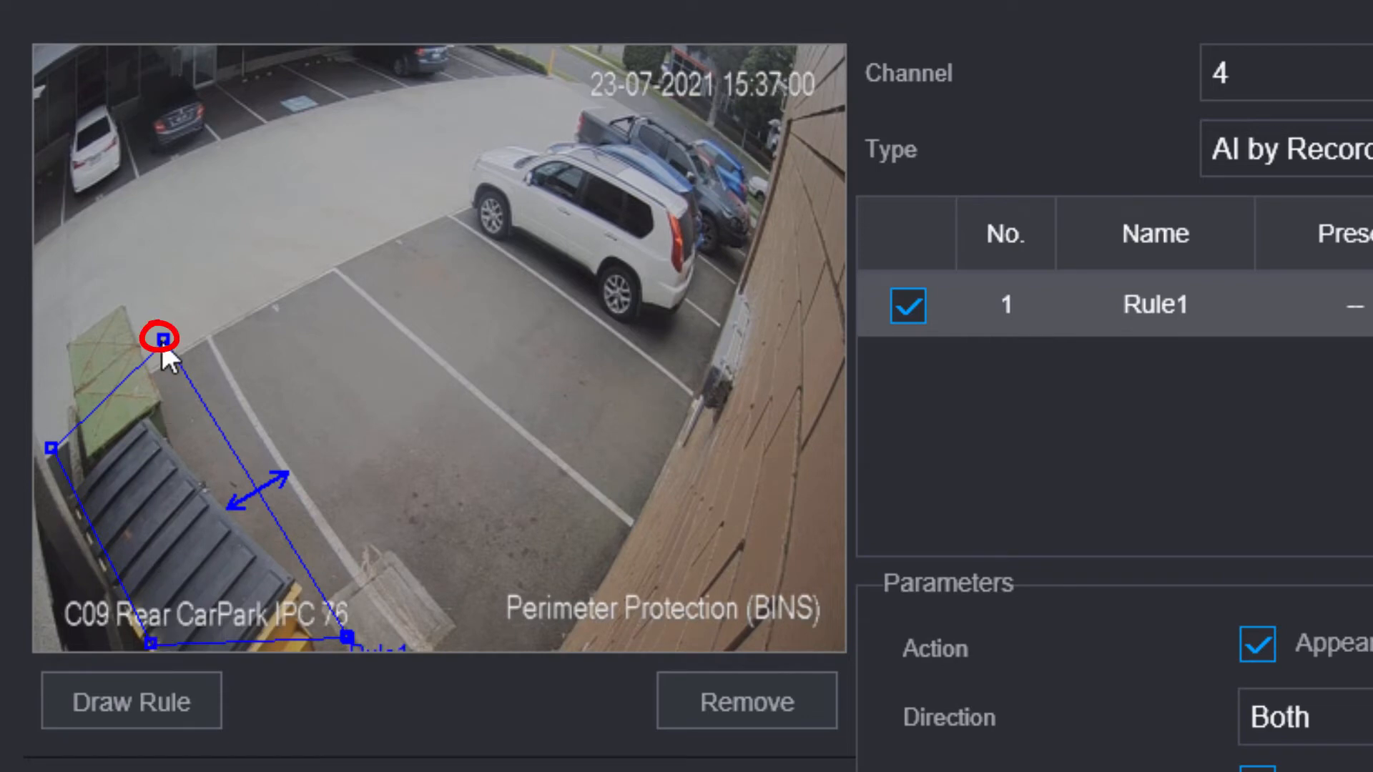
mouse_move(165, 344)
mouse_down()
mouse_move(198, 340)
mouse_move(156, 341)
mouse_move(185, 345)
mouse_up()
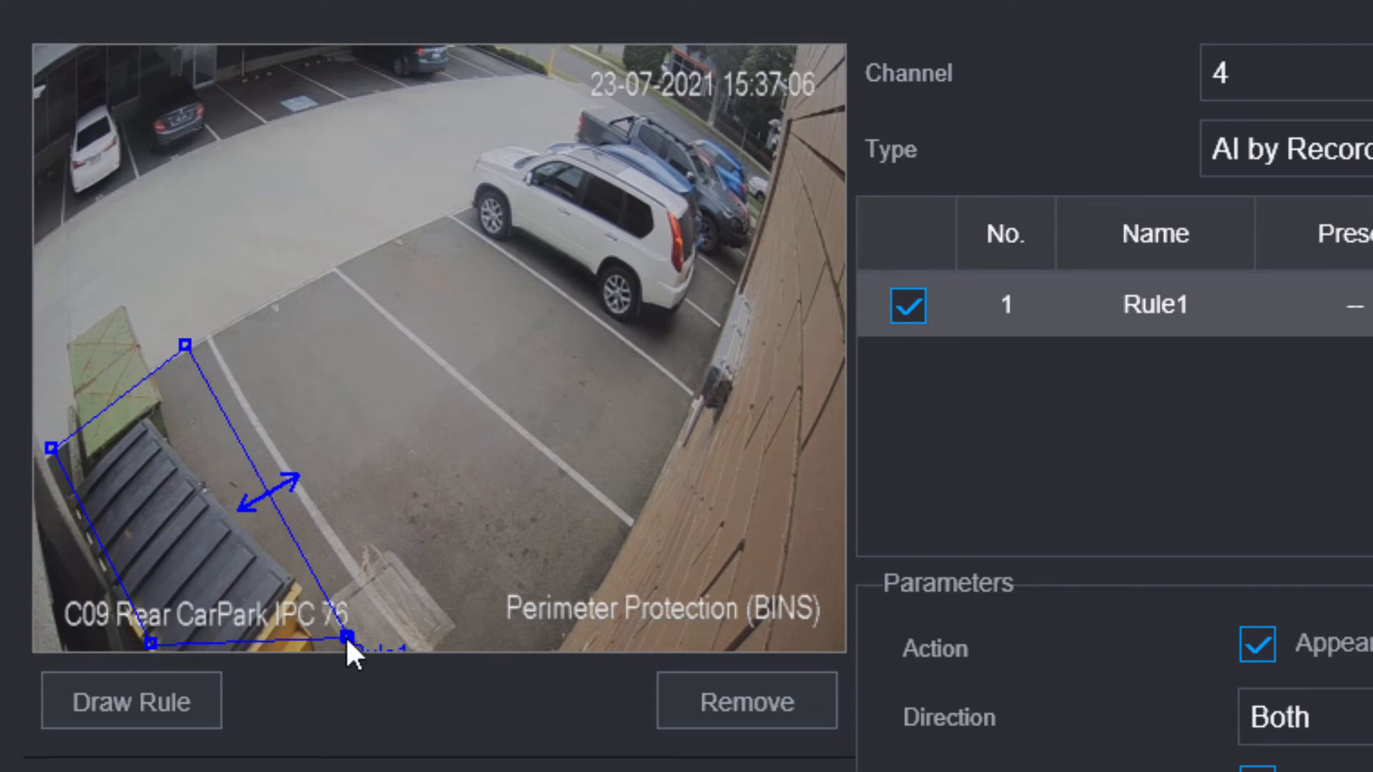
drag(347, 637, 389, 633)
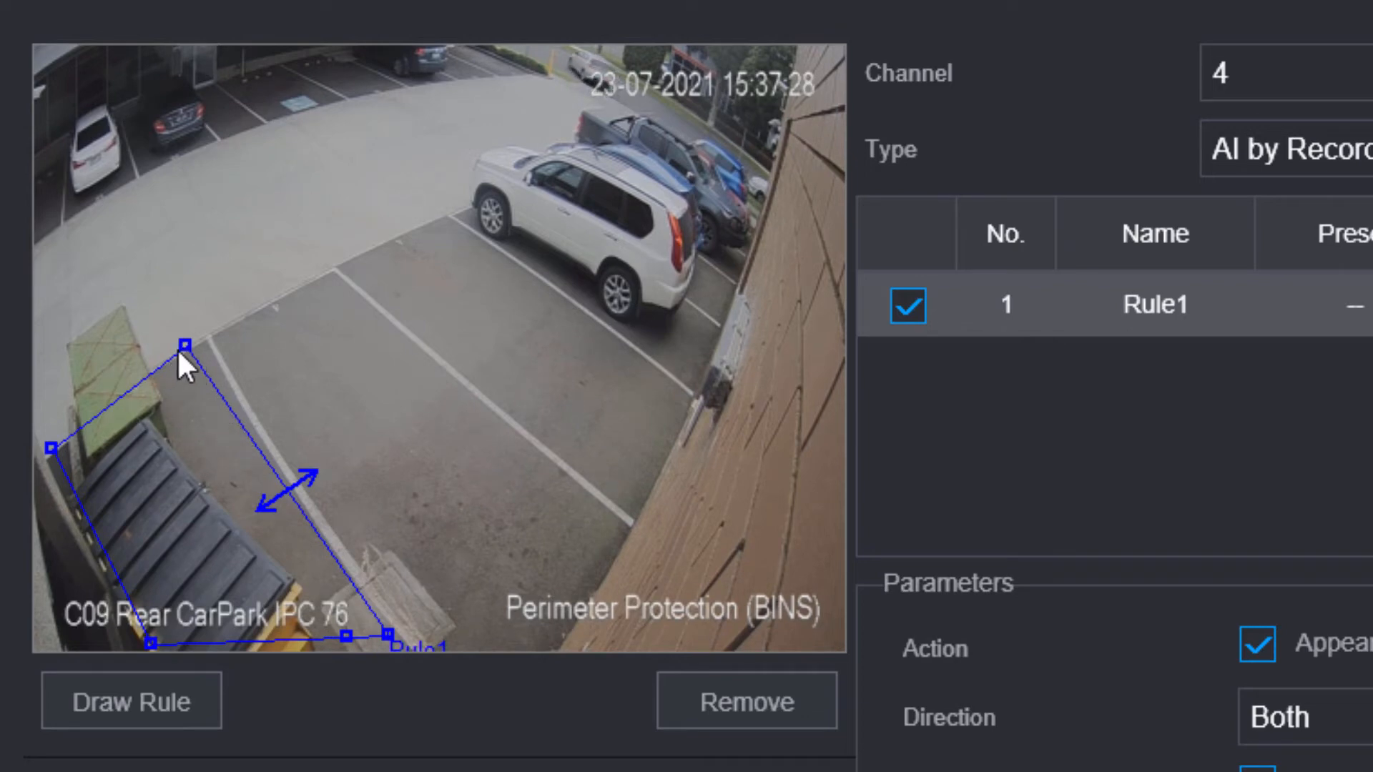
drag(179, 350, 130, 393)
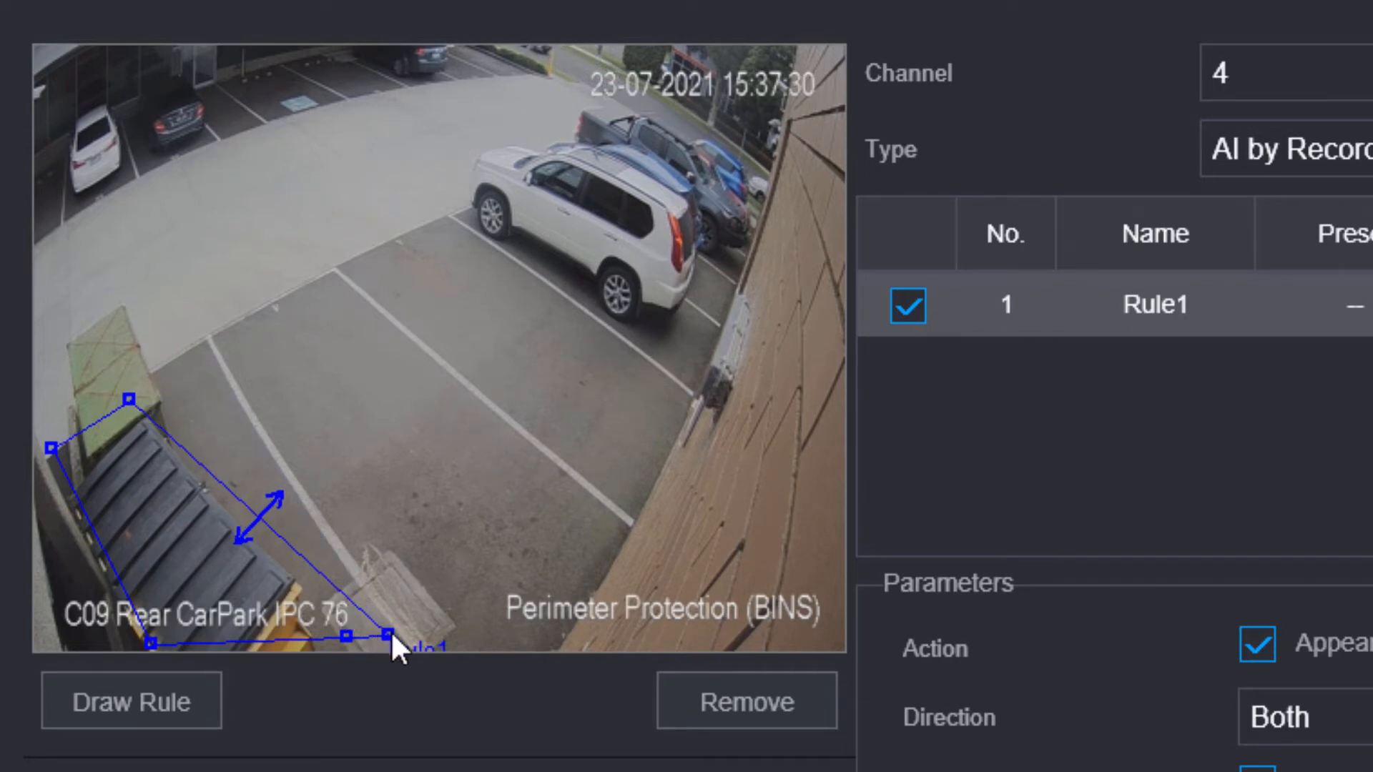
drag(390, 630, 422, 623)
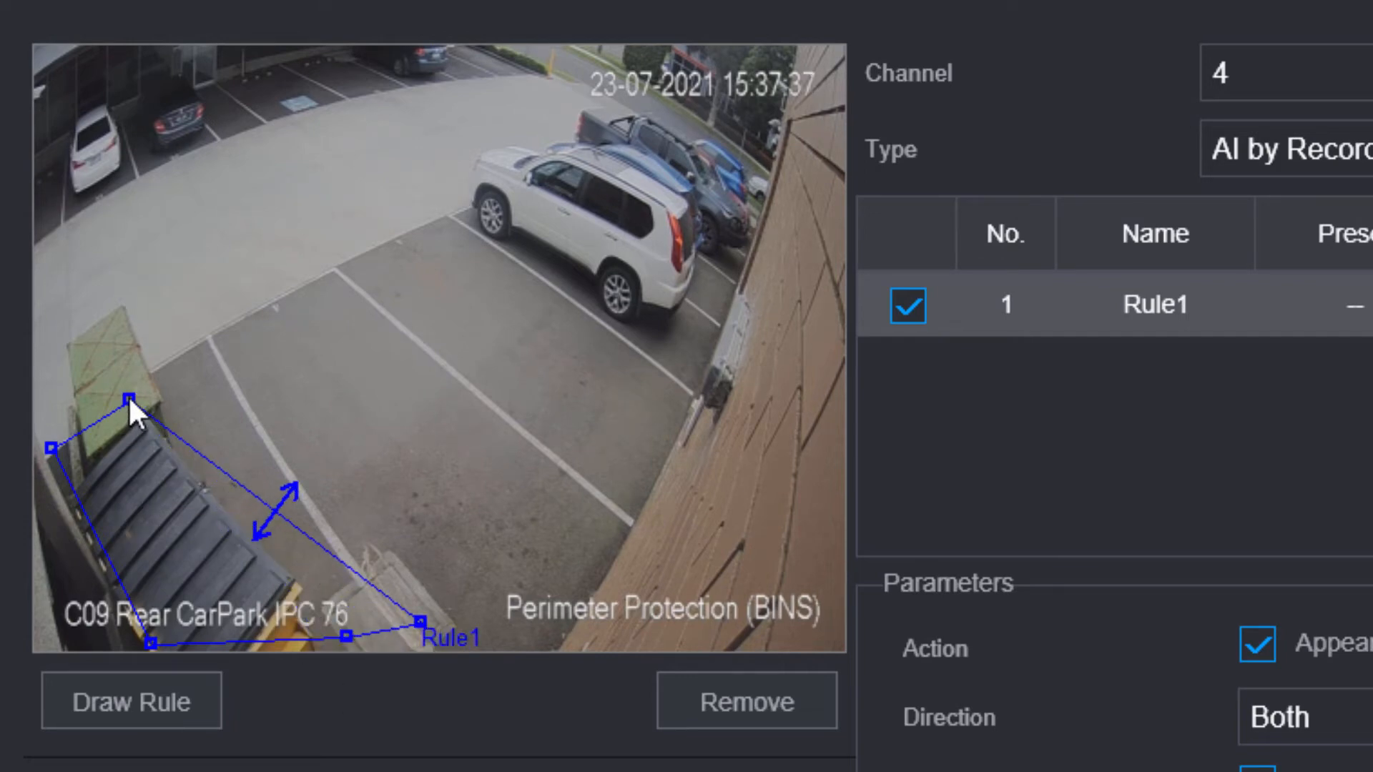
drag(129, 398, 183, 344)
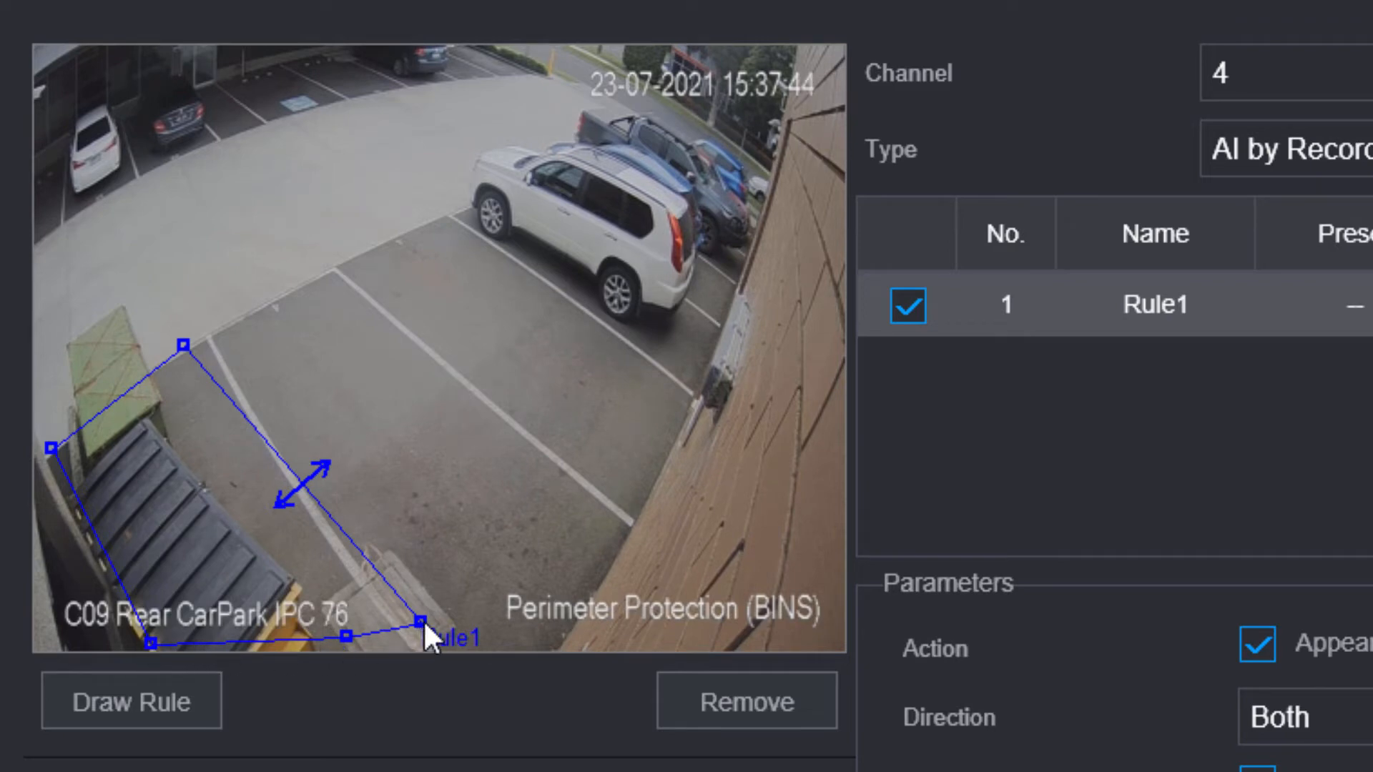
drag(425, 623, 427, 633)
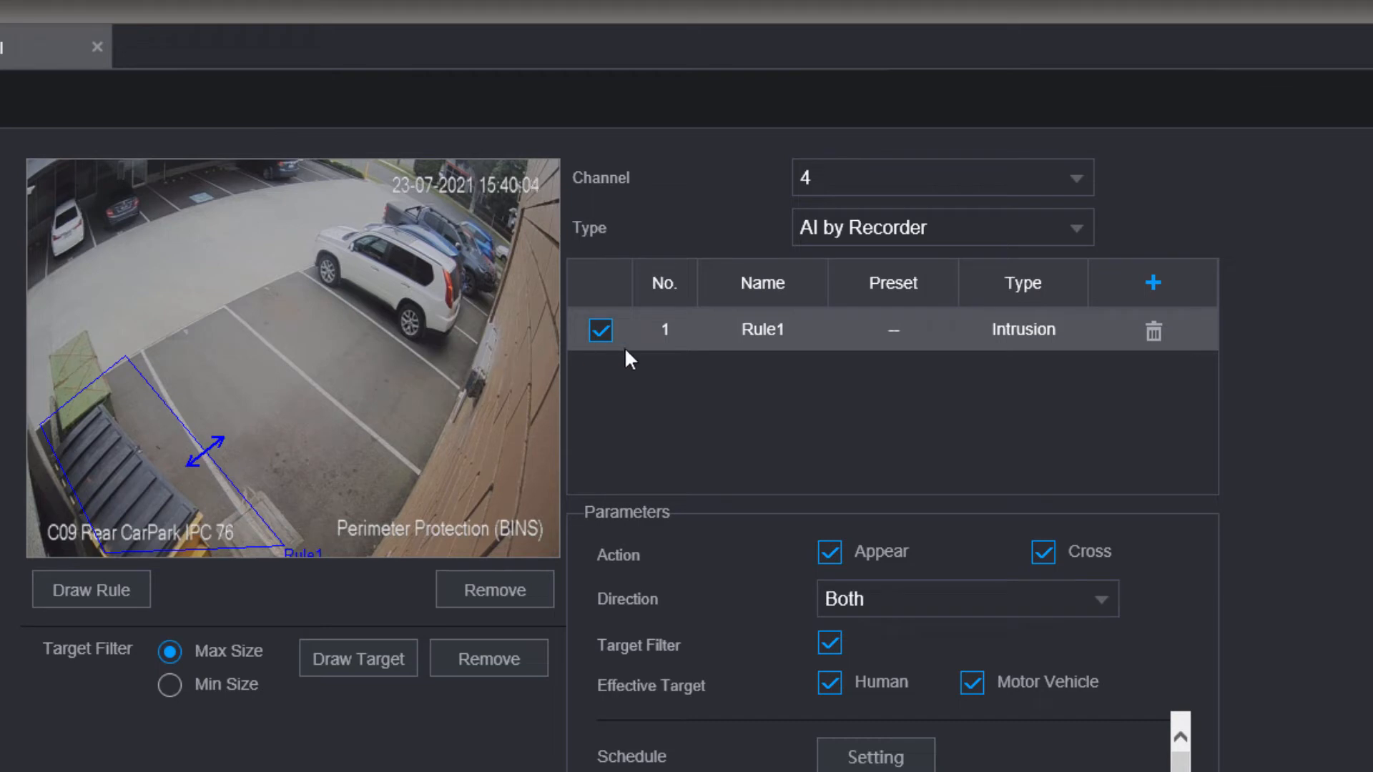
Step: Disable the Intrusion rule in channel 4's IVS settings, and make sure SMD is disabled on channel 4
click(601, 331)
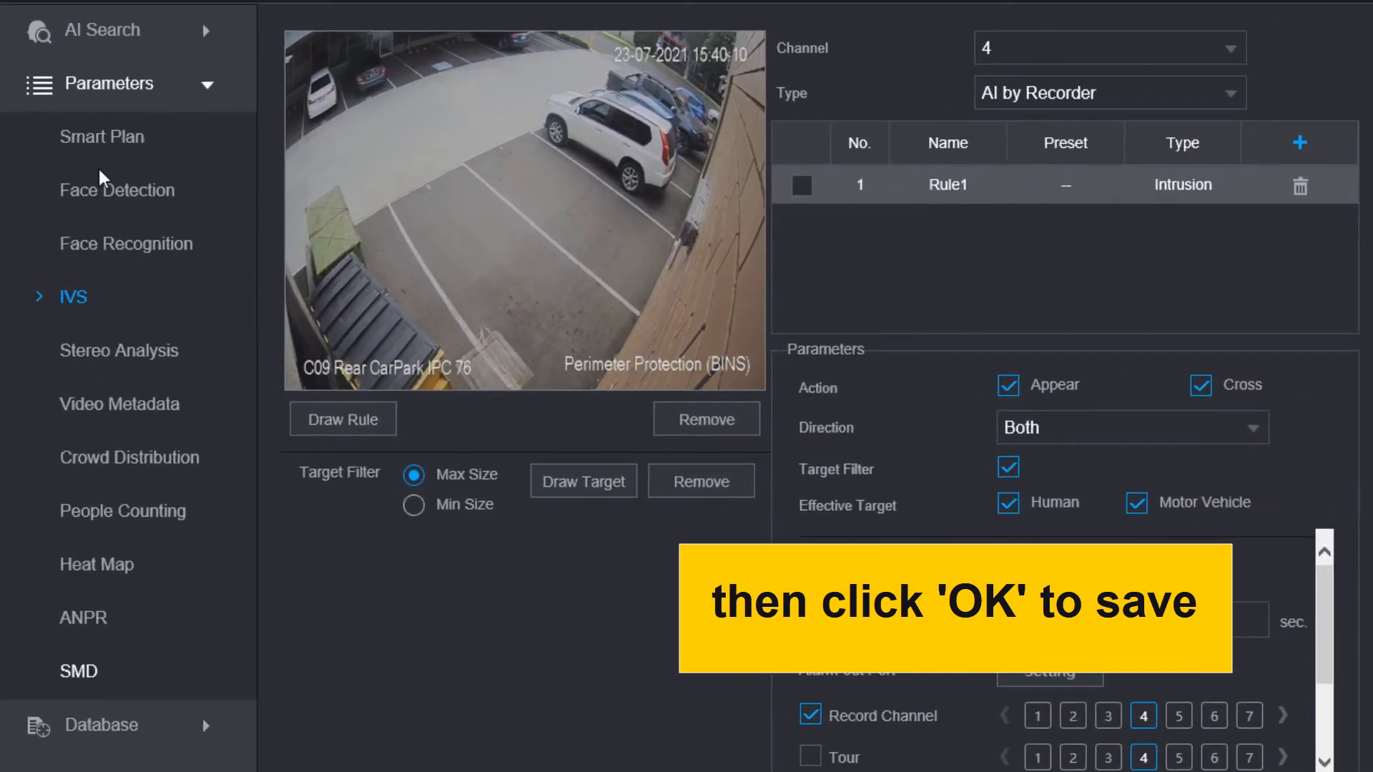
click(87, 683)
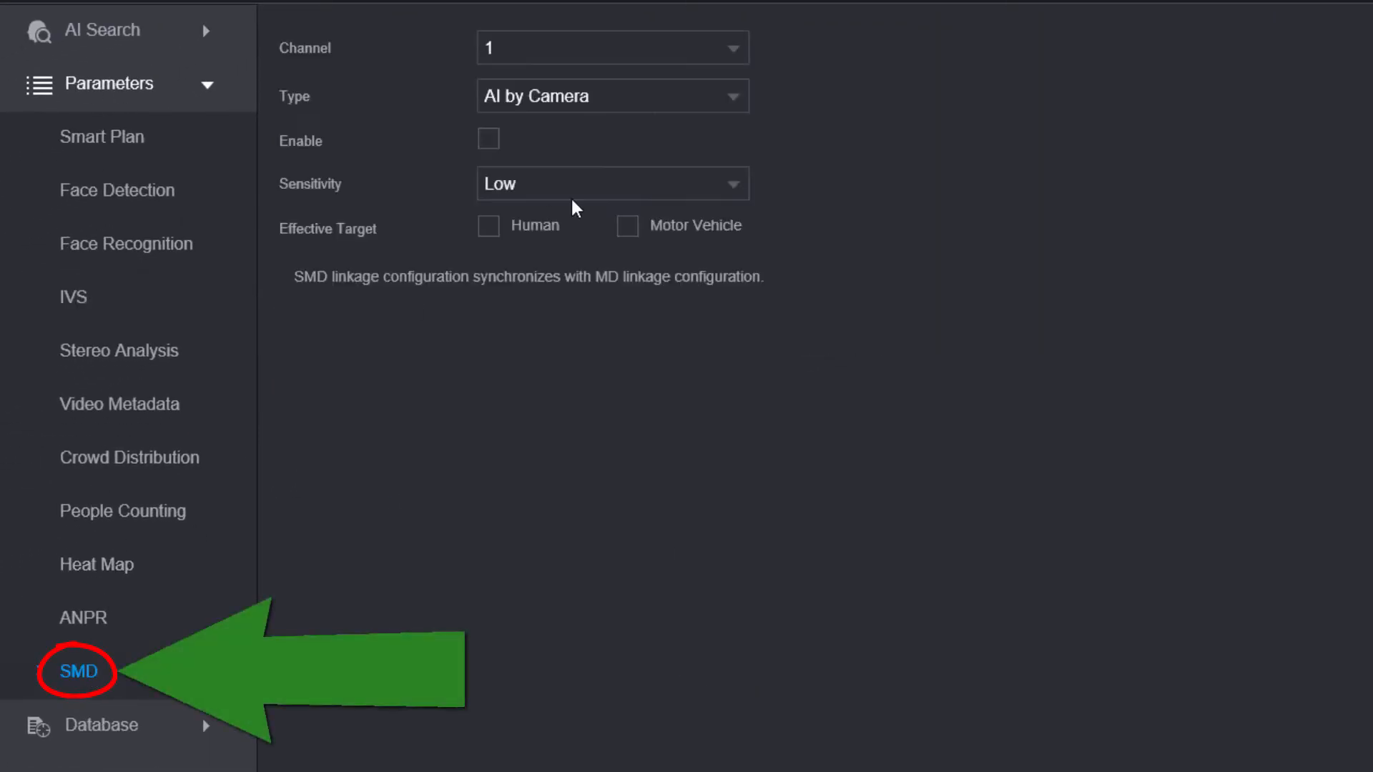
click(526, 48)
click(504, 187)
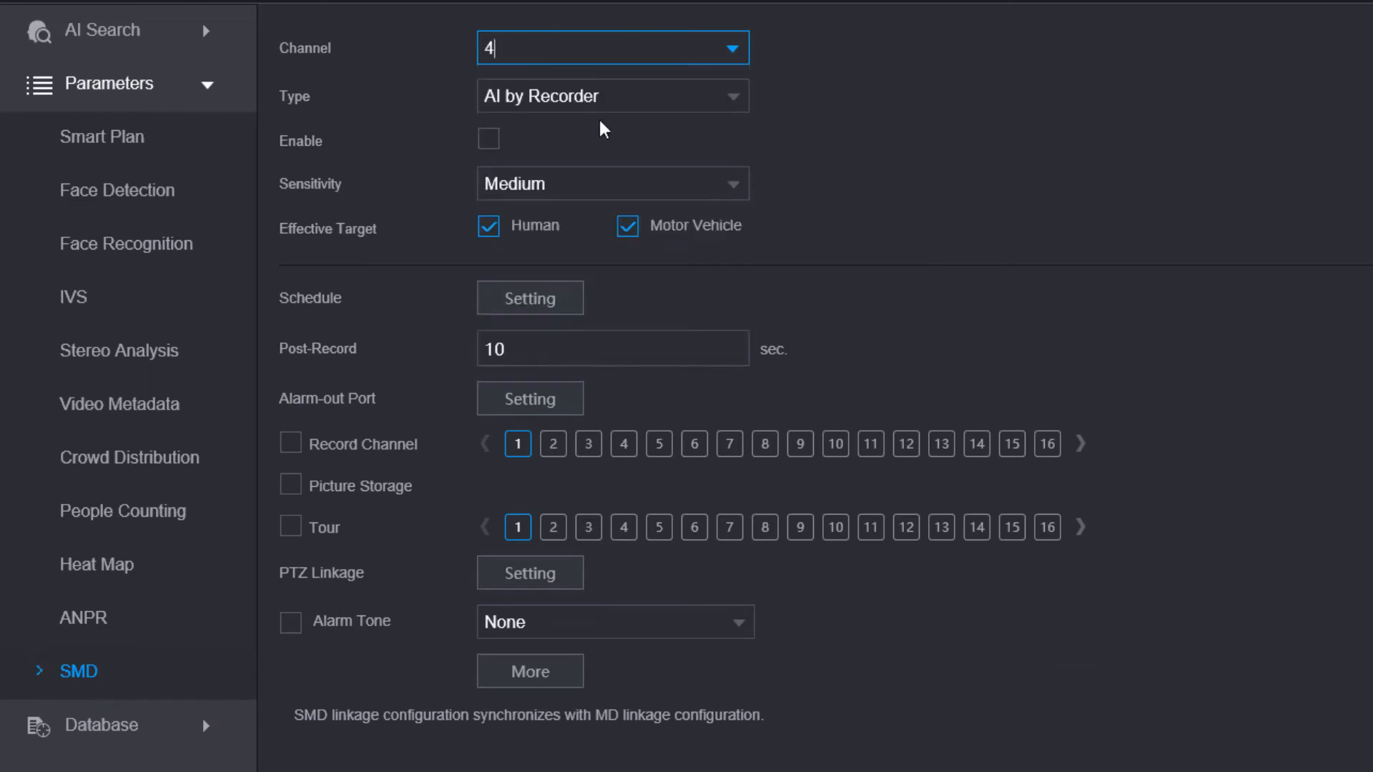
click(493, 139)
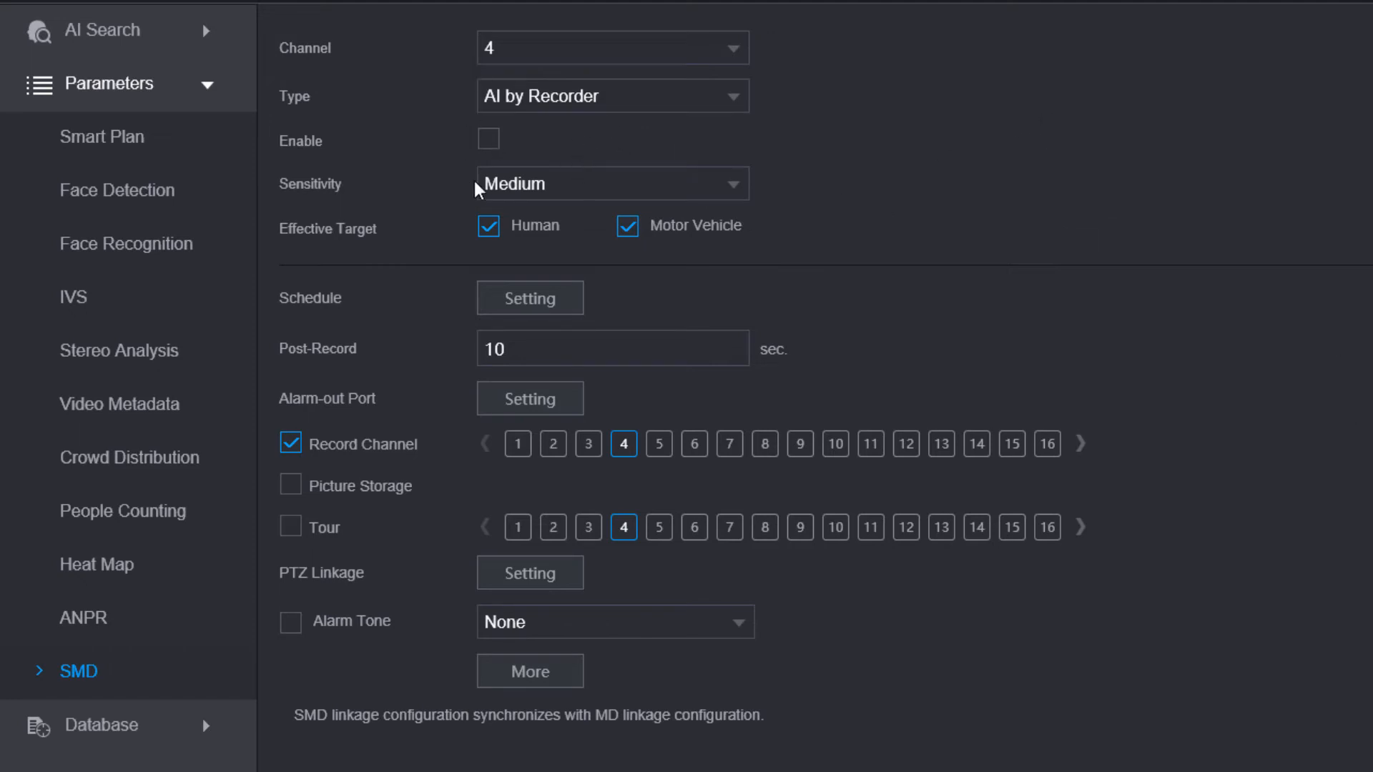
Step: Return to the IVS settings for channel 4, choose AI by Recorder, and enable the Intrusion rule
click(68, 298)
click(1004, 50)
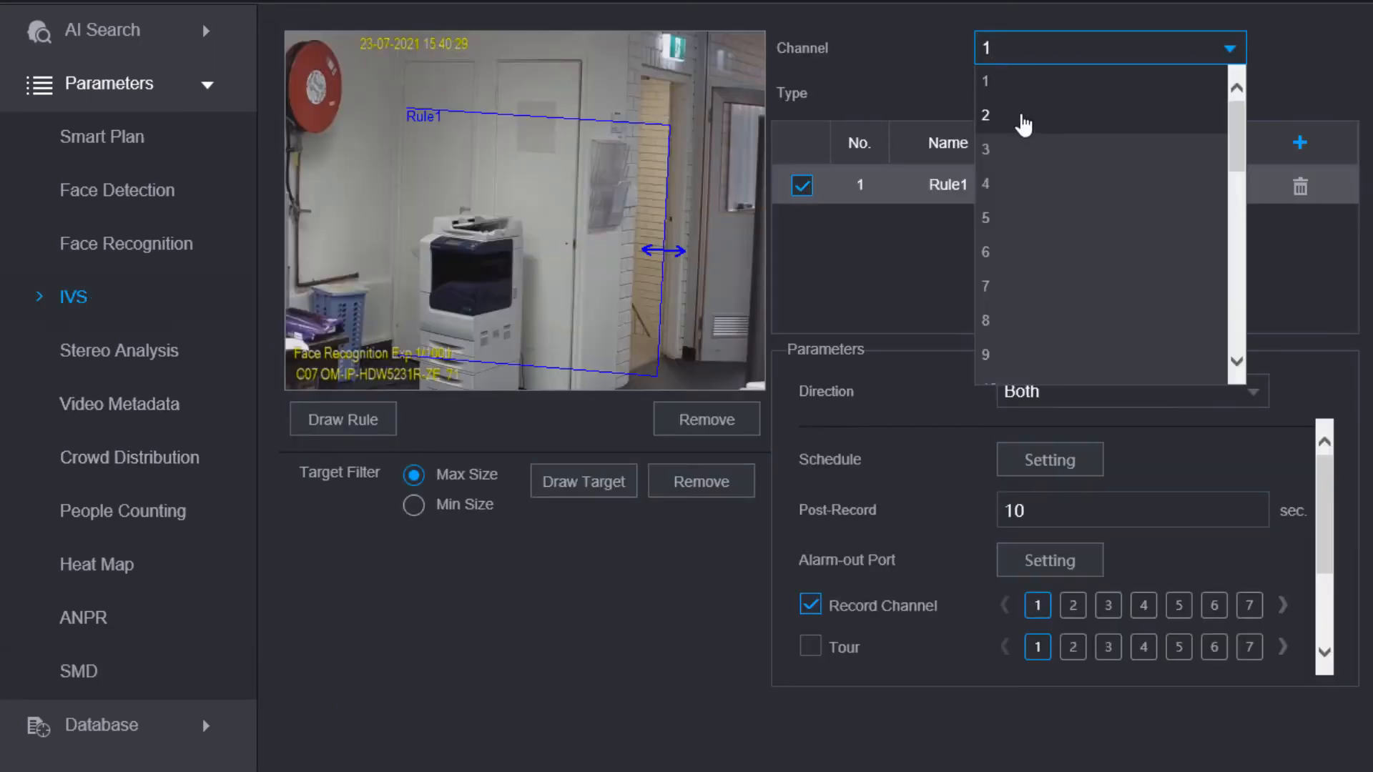
click(991, 184)
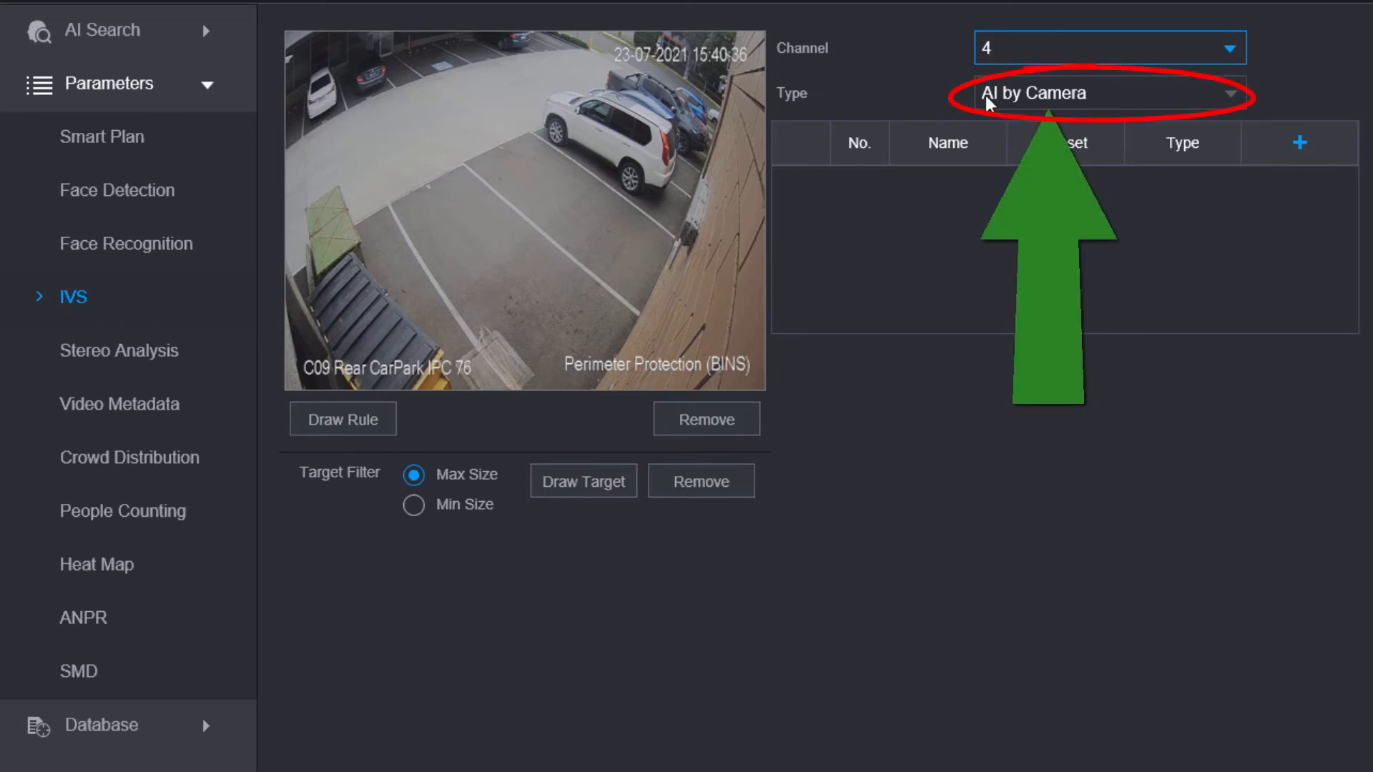
click(1221, 102)
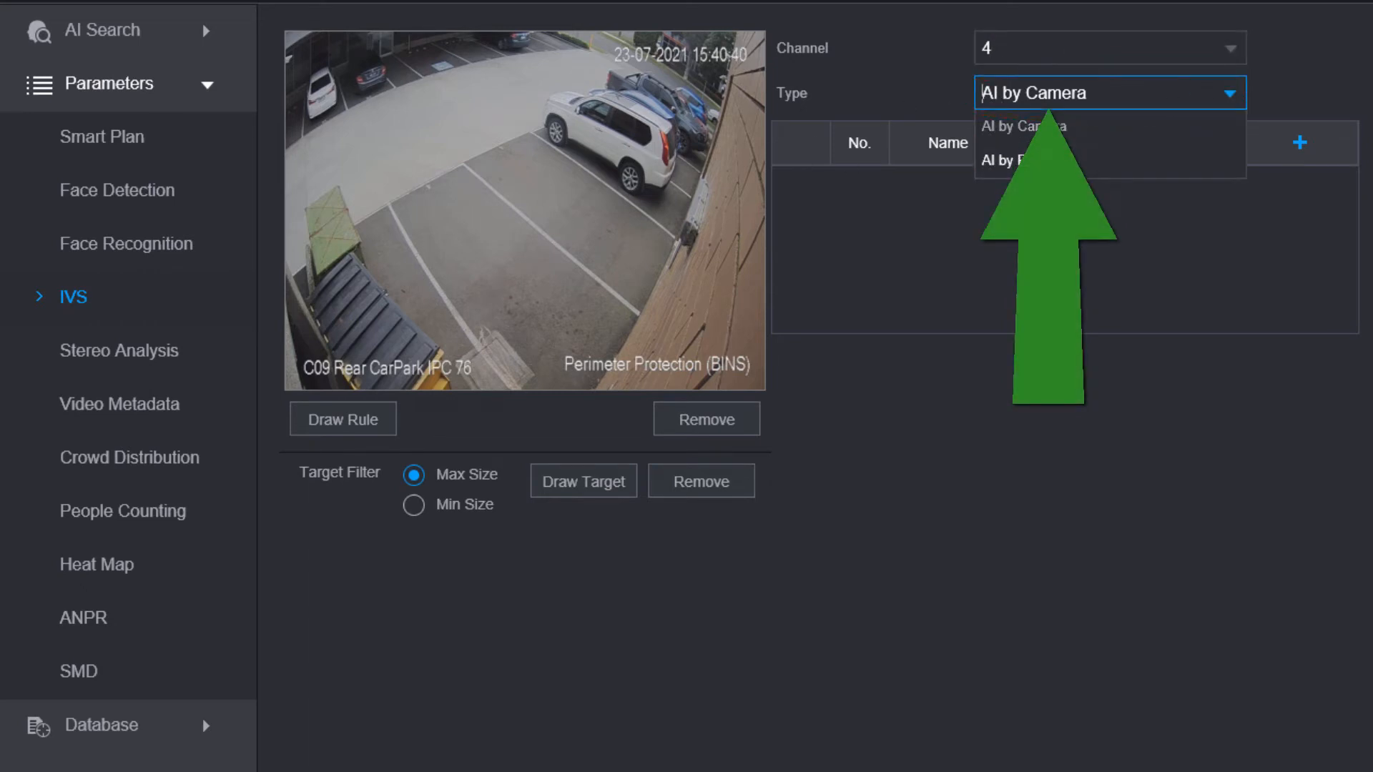
click(1030, 163)
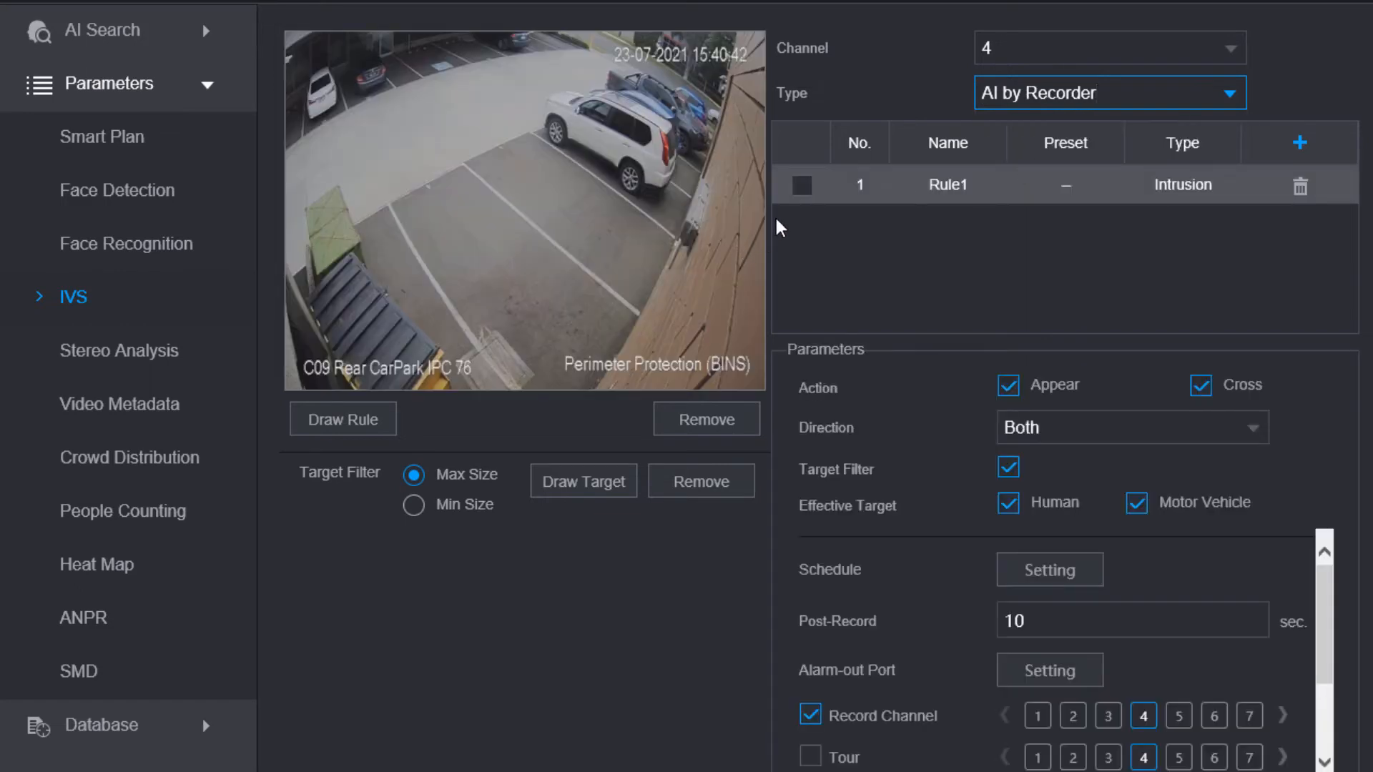
click(802, 187)
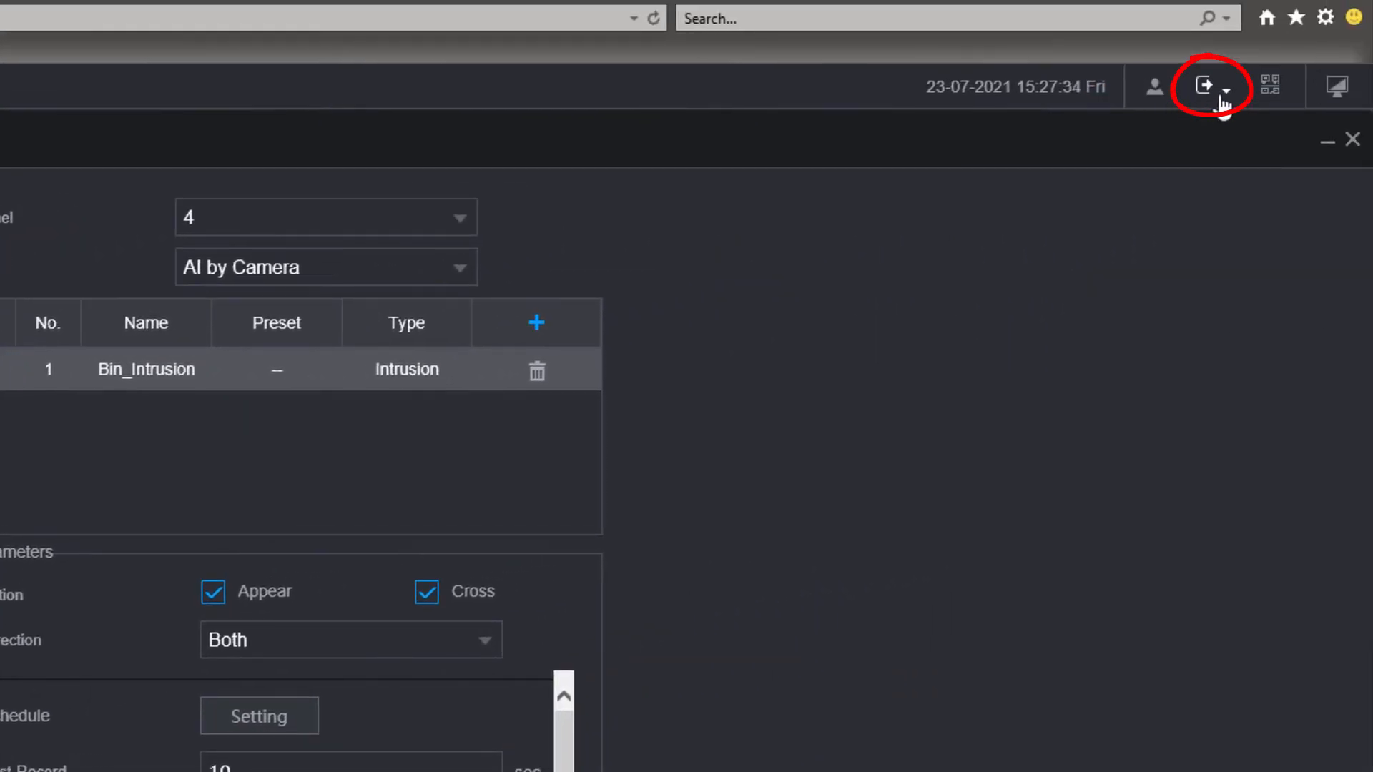
Step: Reboot the recorder from its web interface
click(1223, 103)
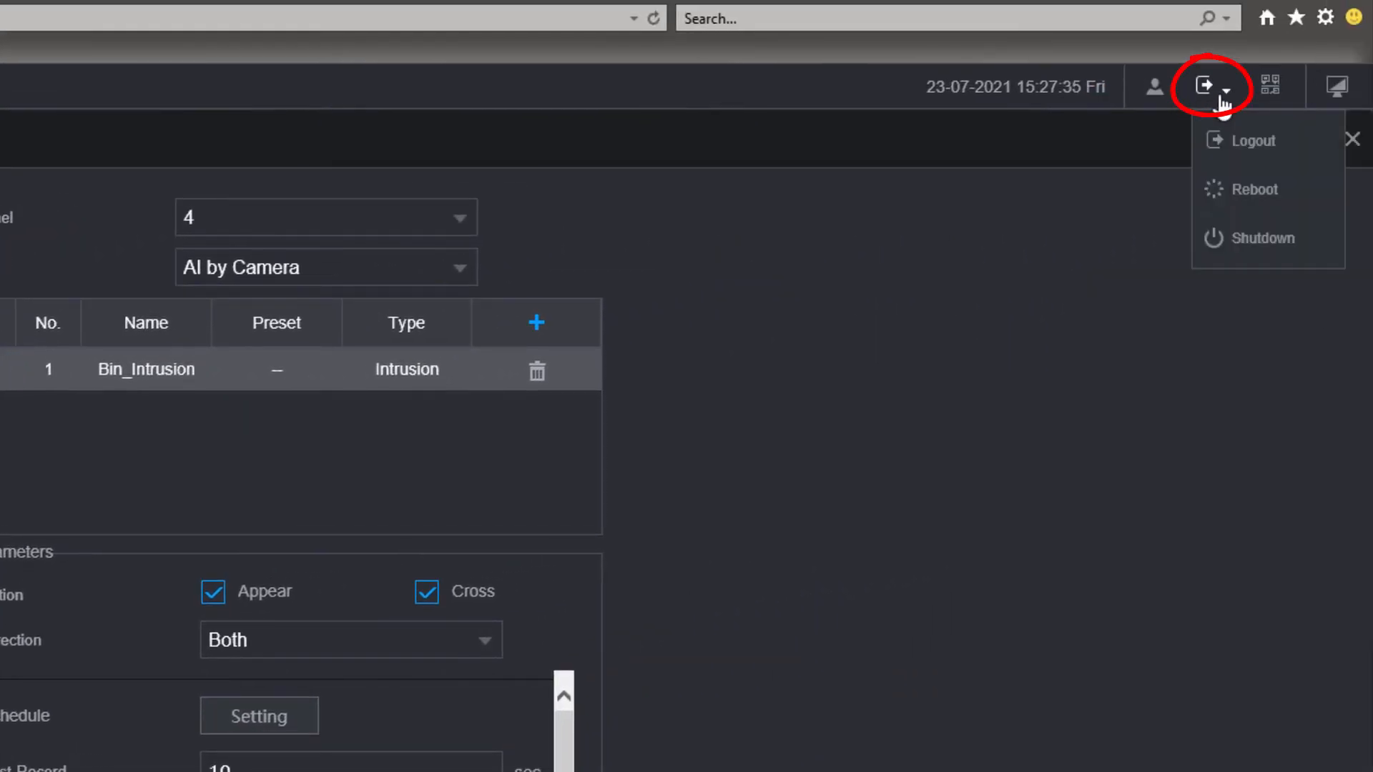
click(1259, 204)
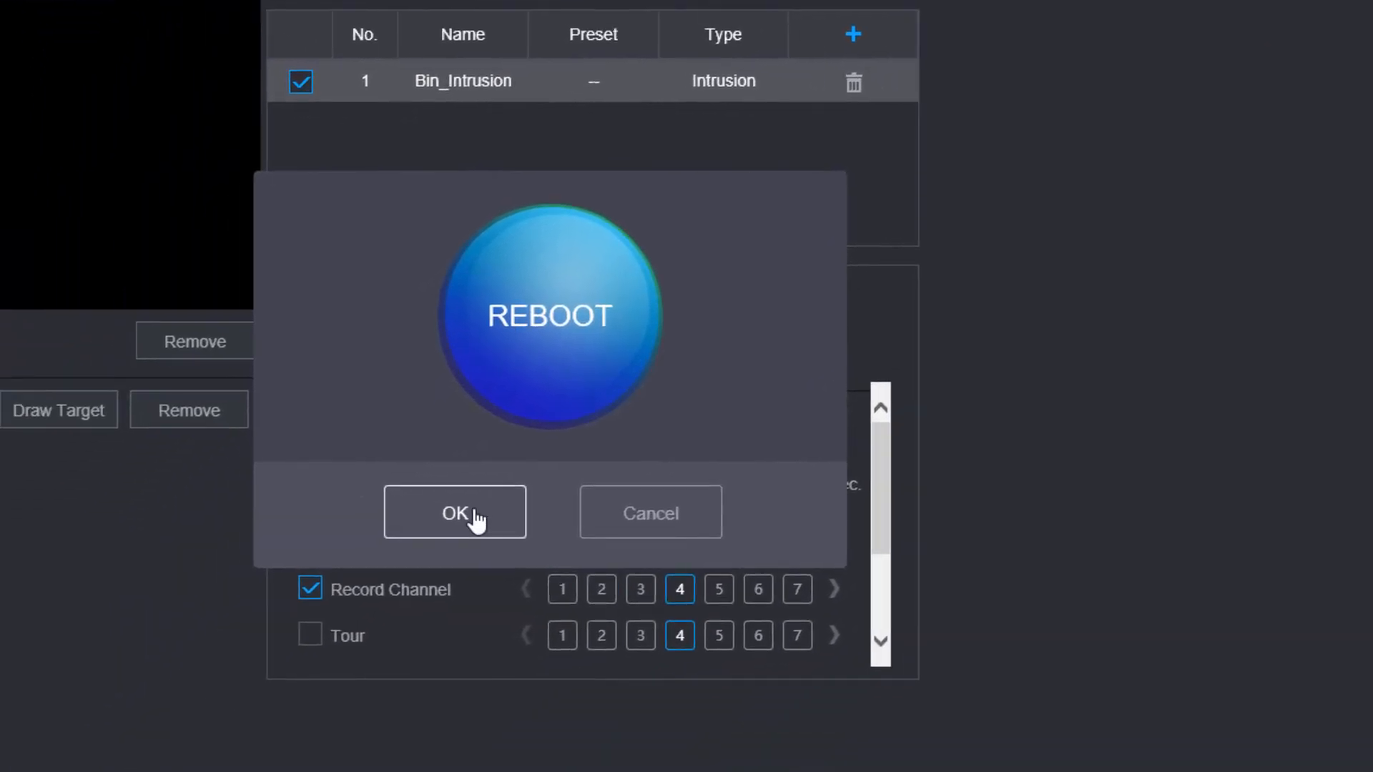
click(475, 519)
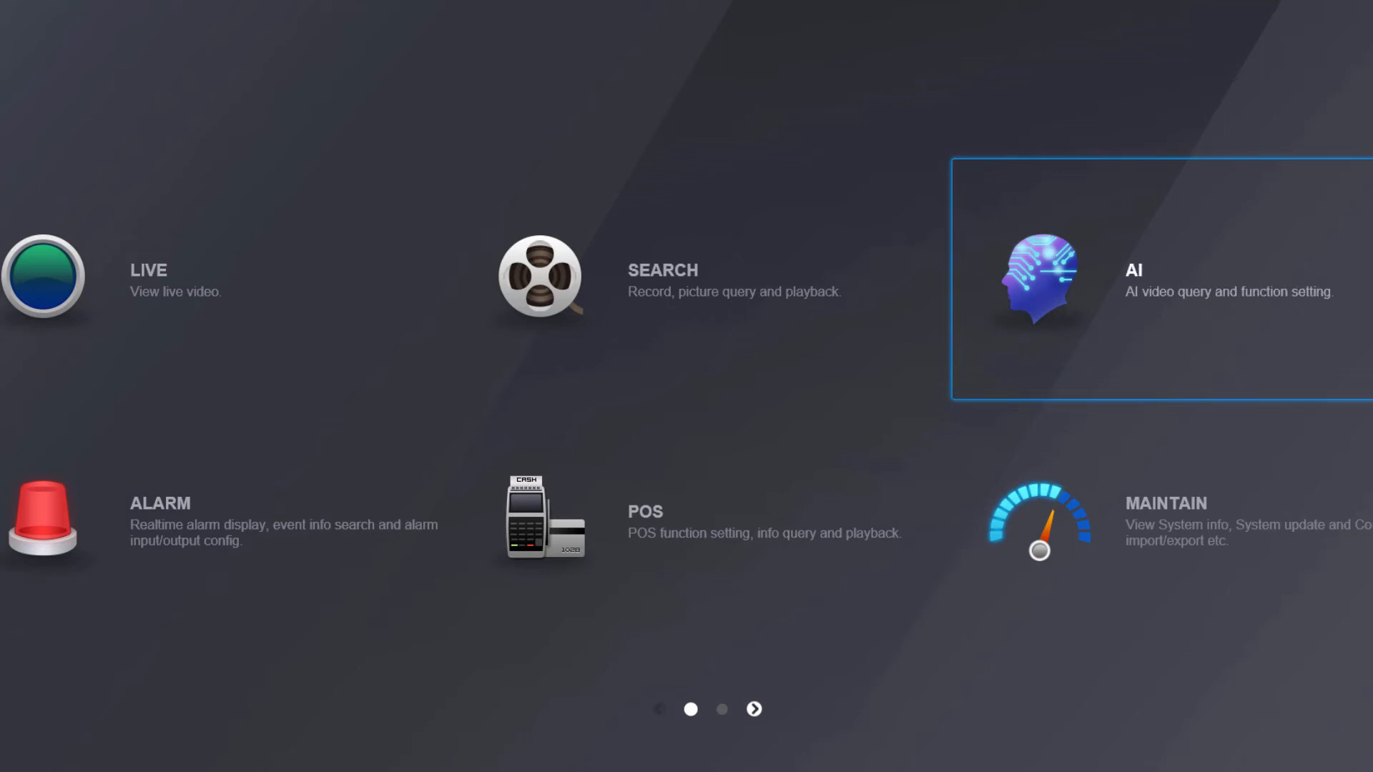
Step: Open the AI settings and check the Smart Plan for channel 4
click(1199, 300)
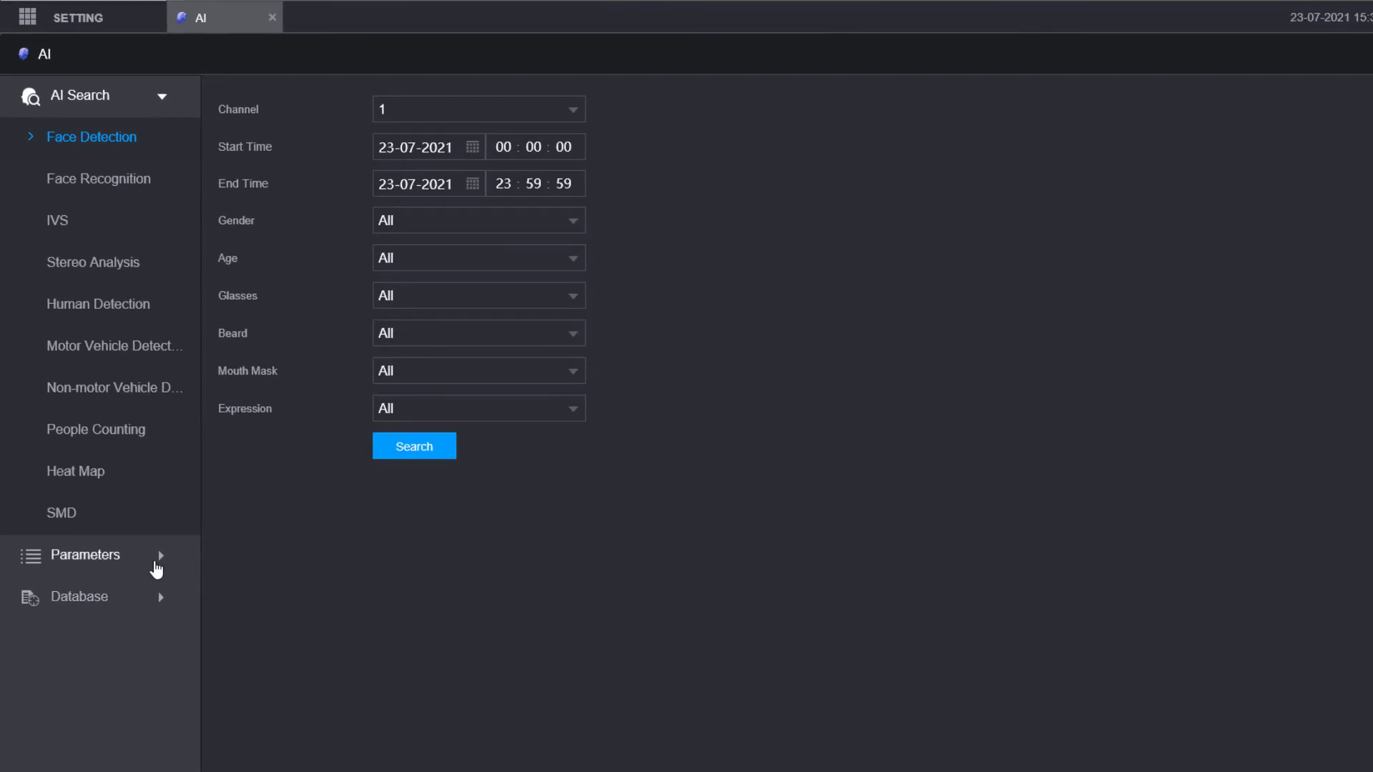
click(179, 562)
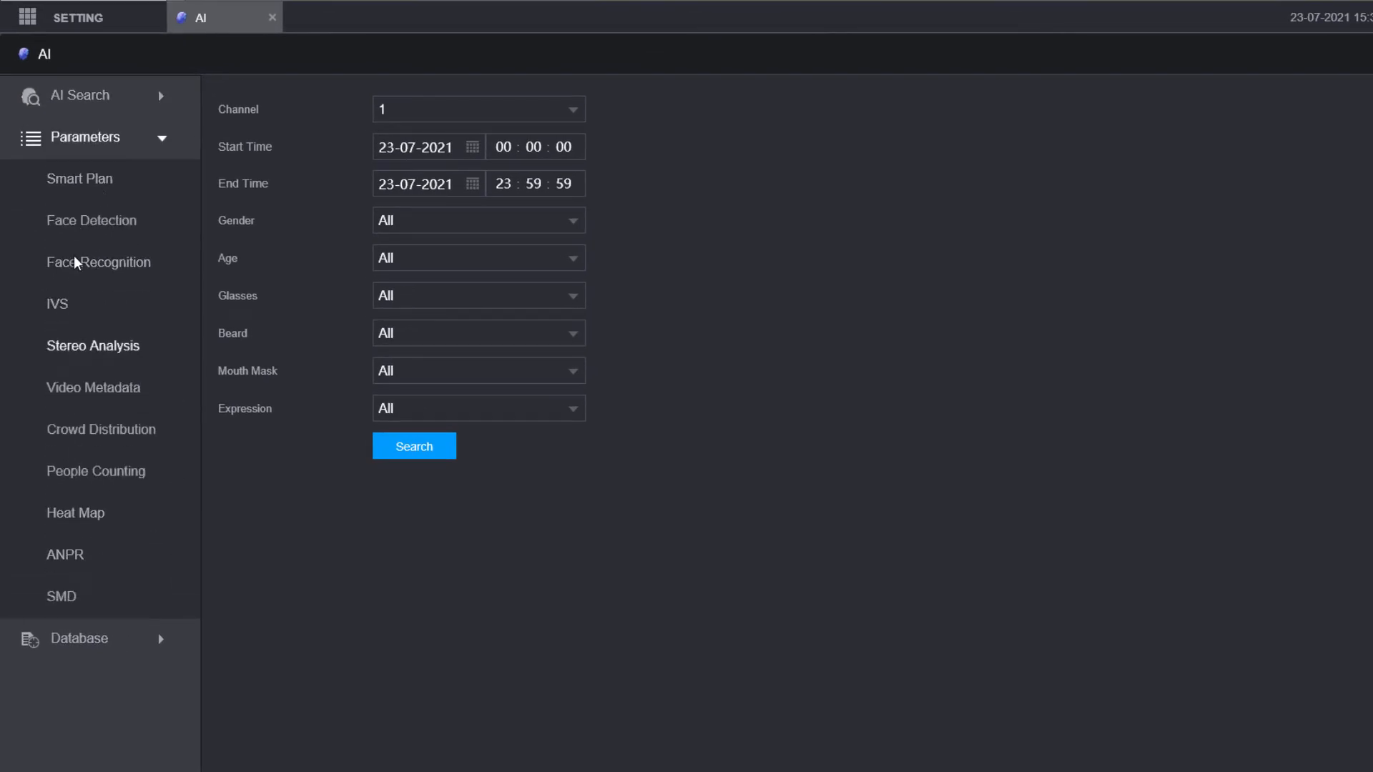
click(94, 180)
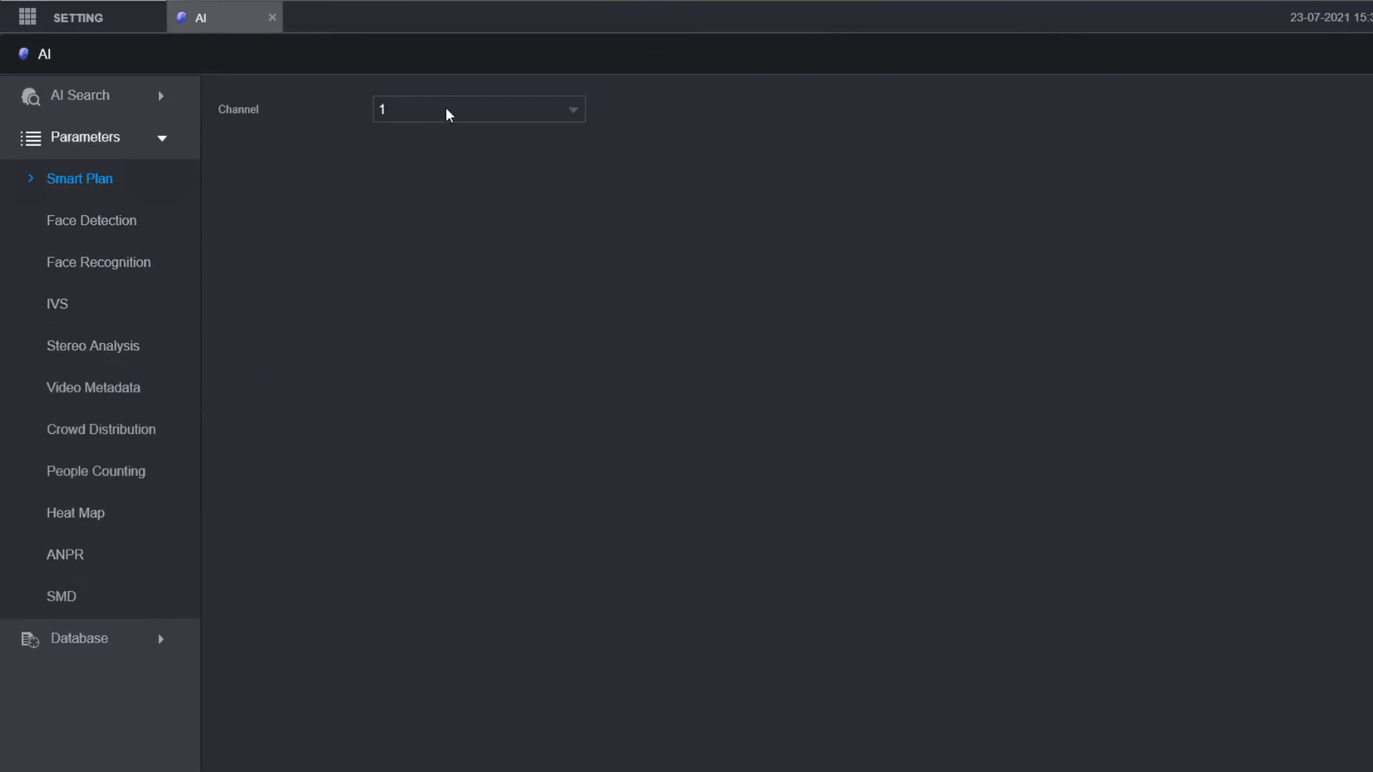
click(447, 112)
click(398, 215)
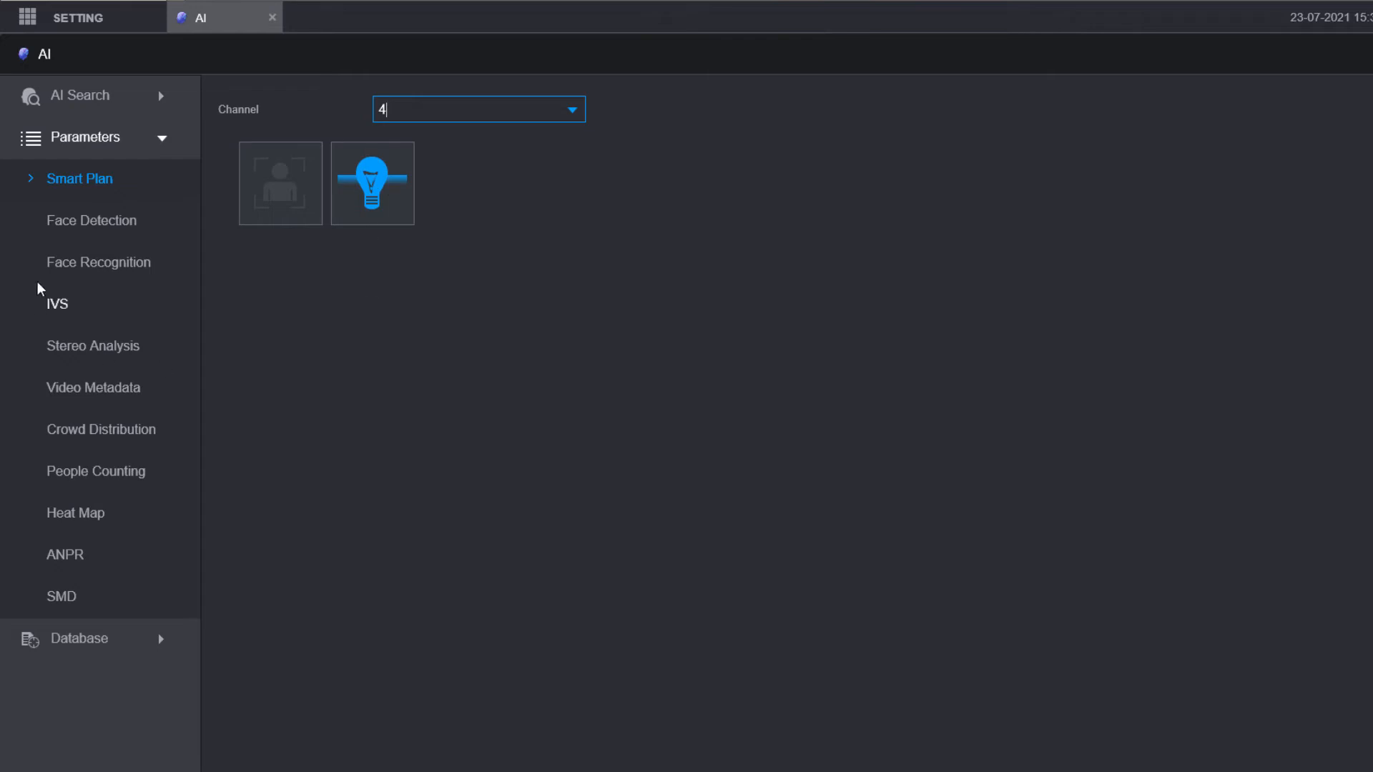
Step: Check channel 4's IVS rules with the type set to AI by Recorder
click(60, 312)
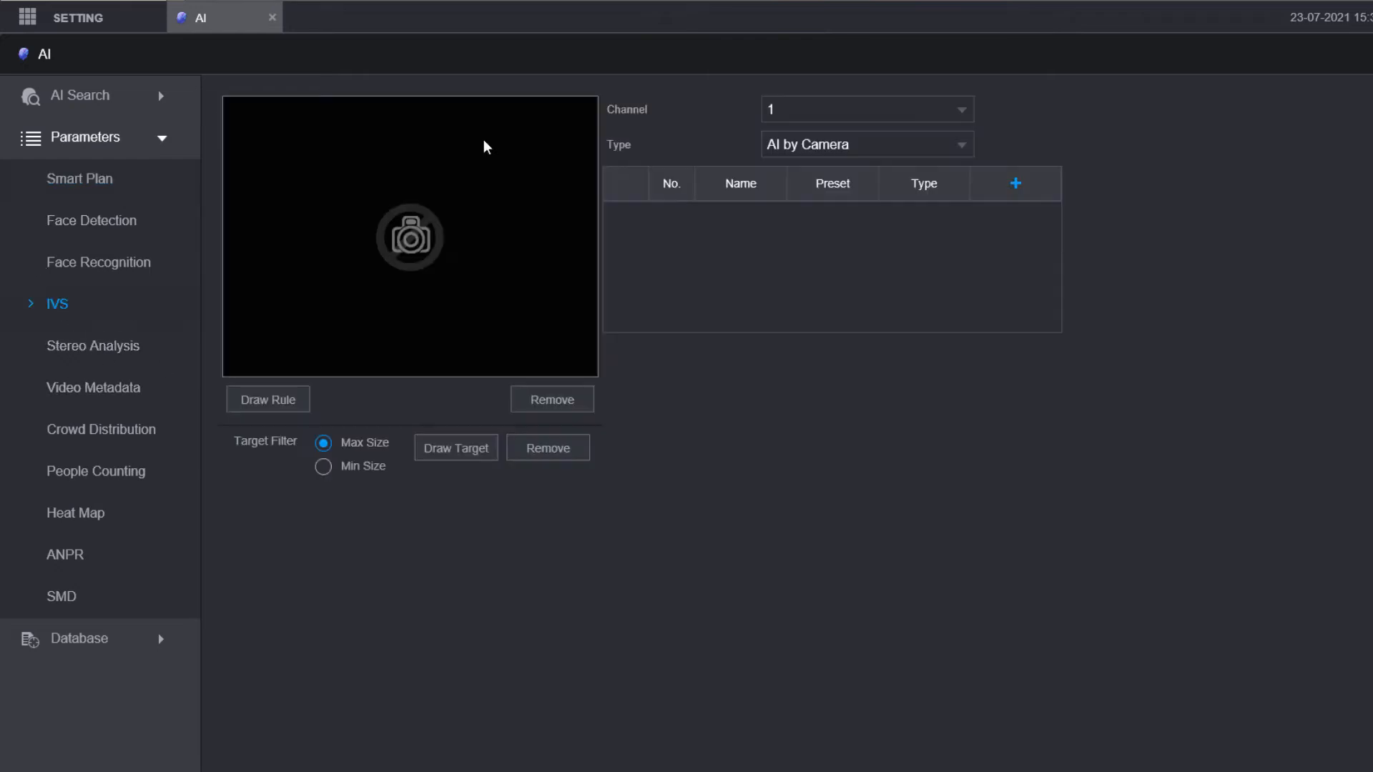
click(800, 119)
click(790, 205)
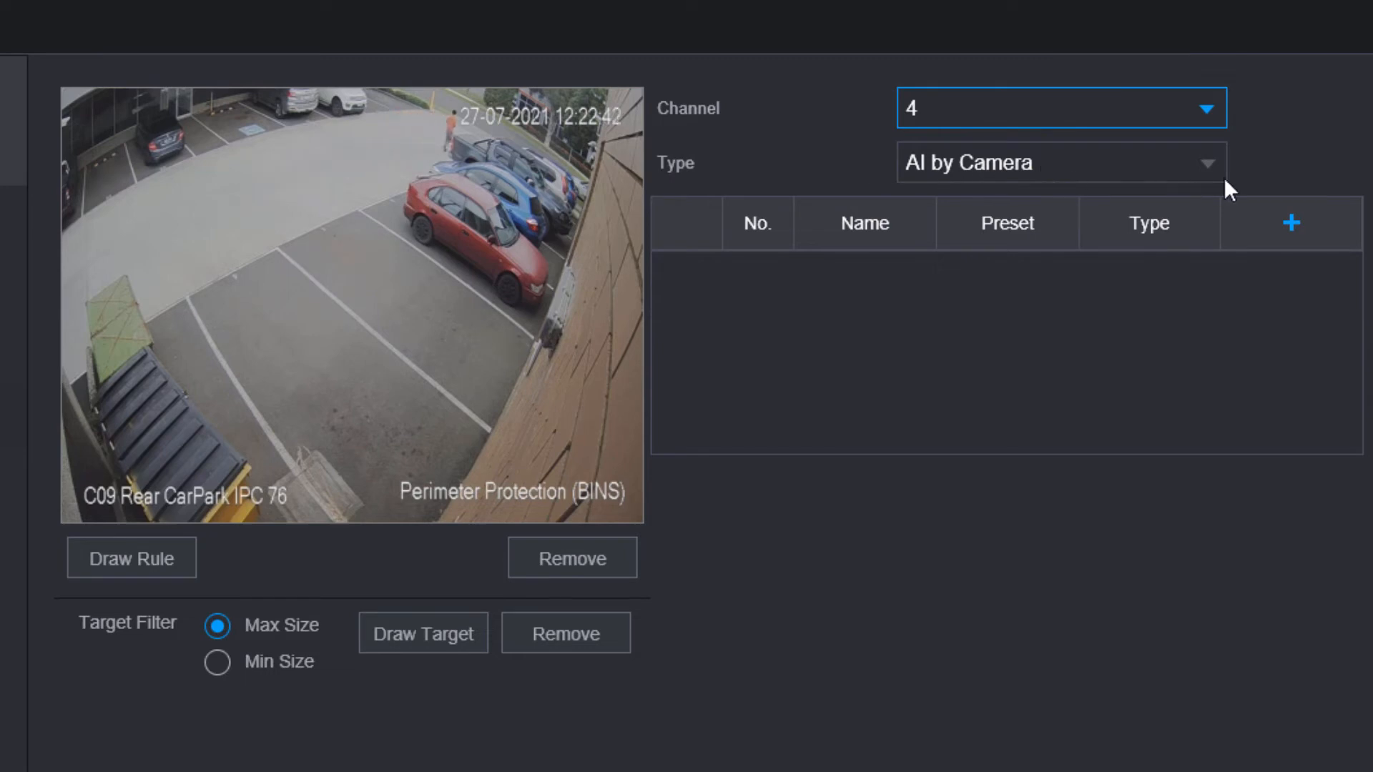
click(1112, 170)
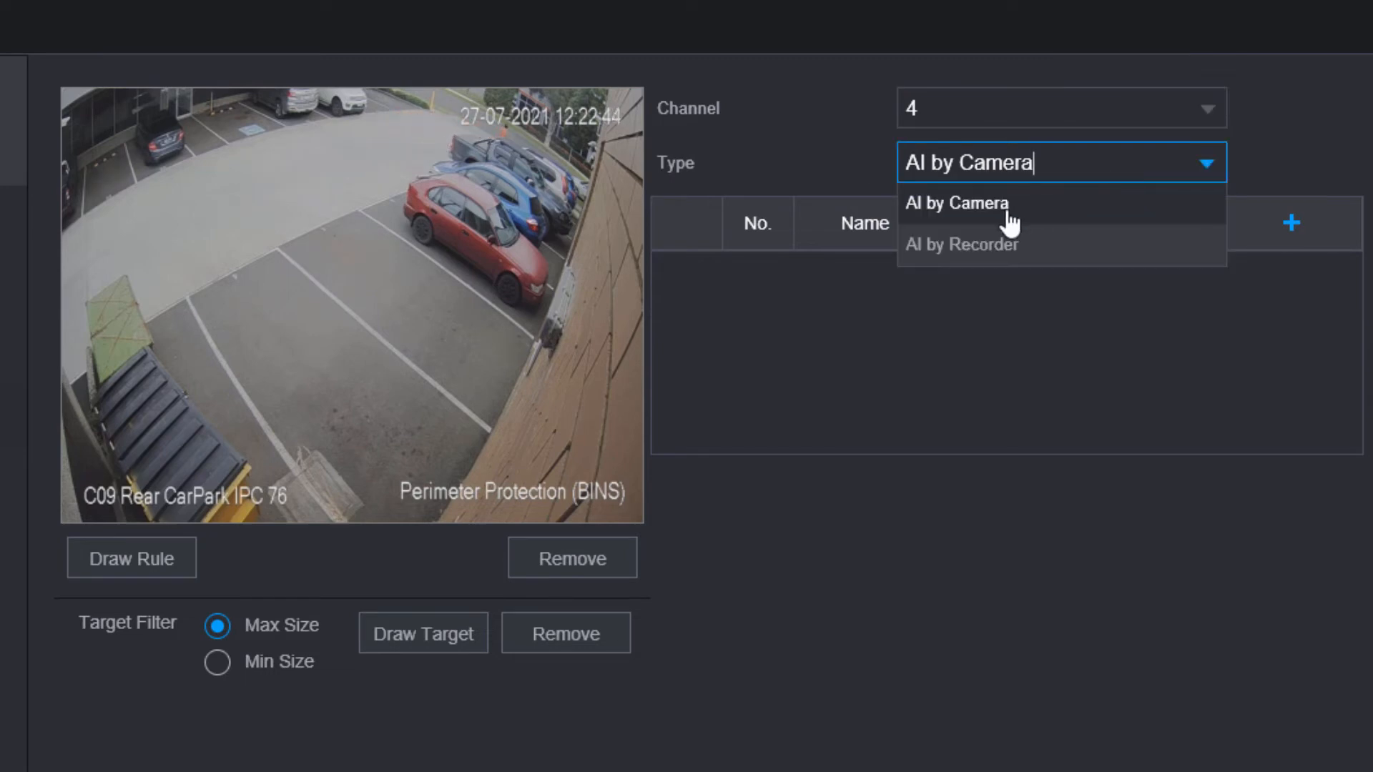
click(961, 252)
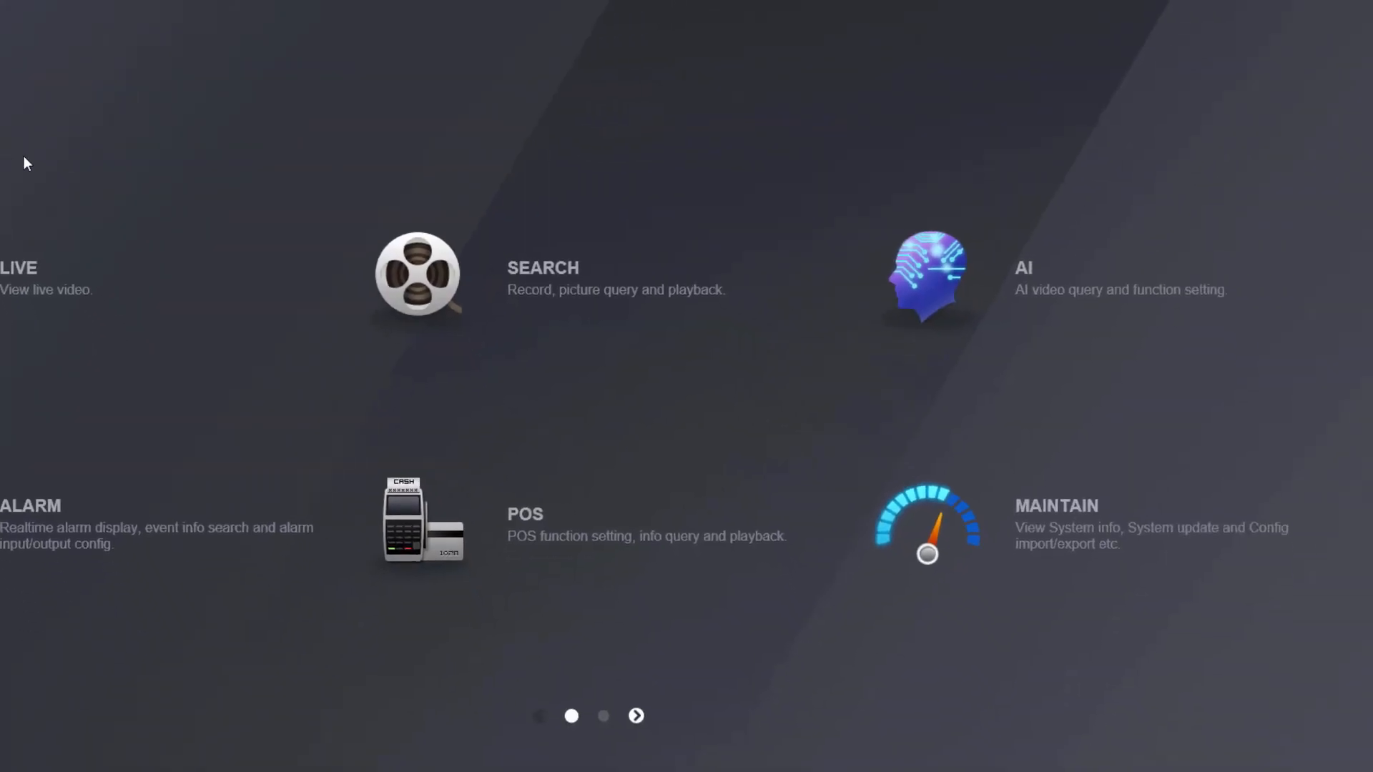
Step: Run an AI Search for IVS events of all types on channel 4 for the whole of 27-07-2021
click(1001, 270)
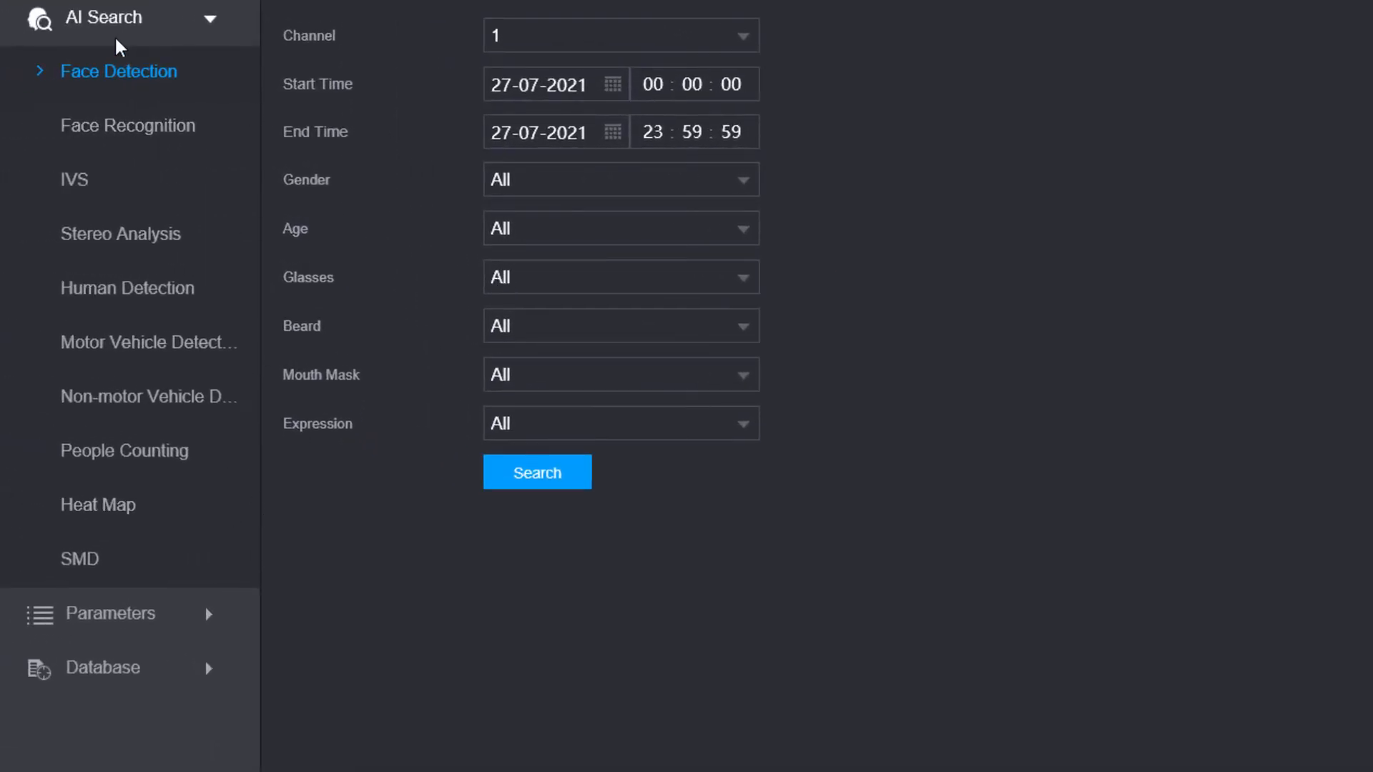
click(79, 185)
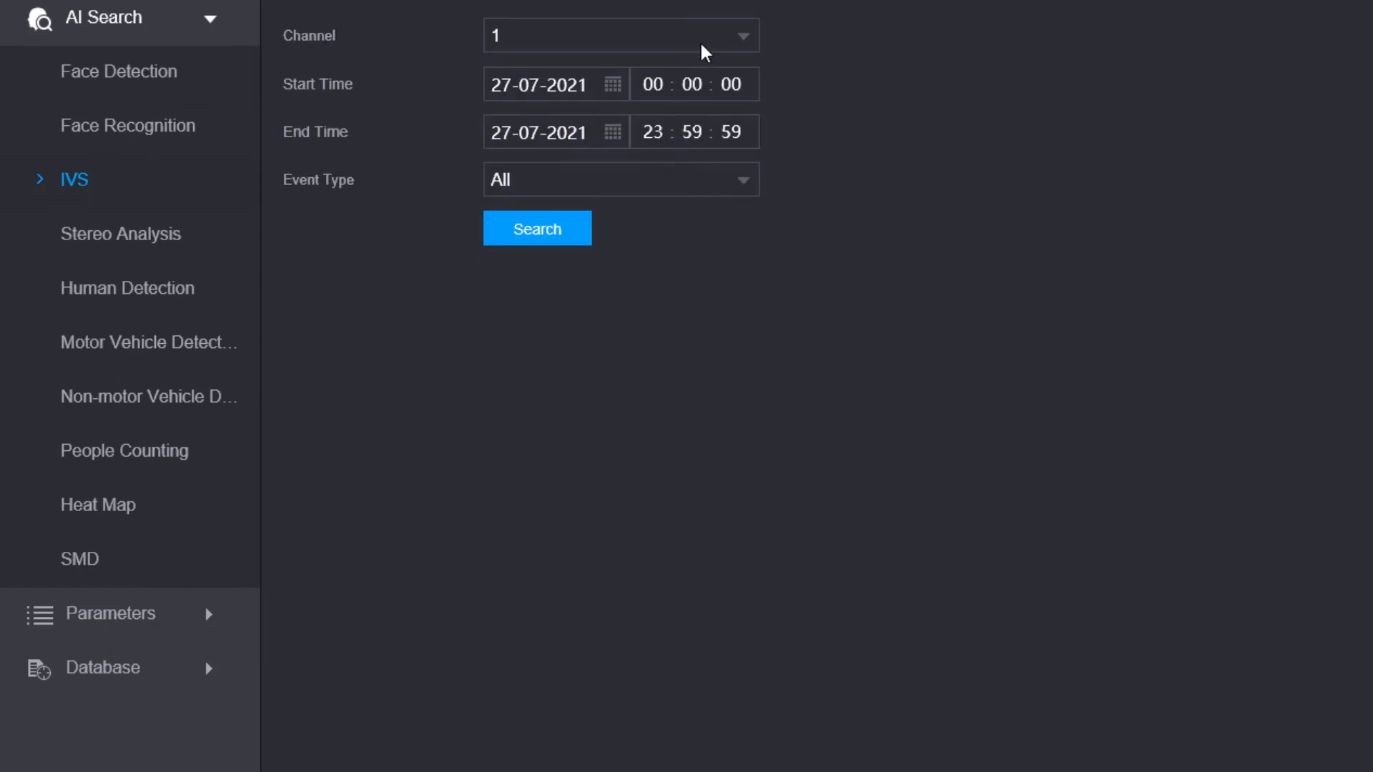
click(705, 52)
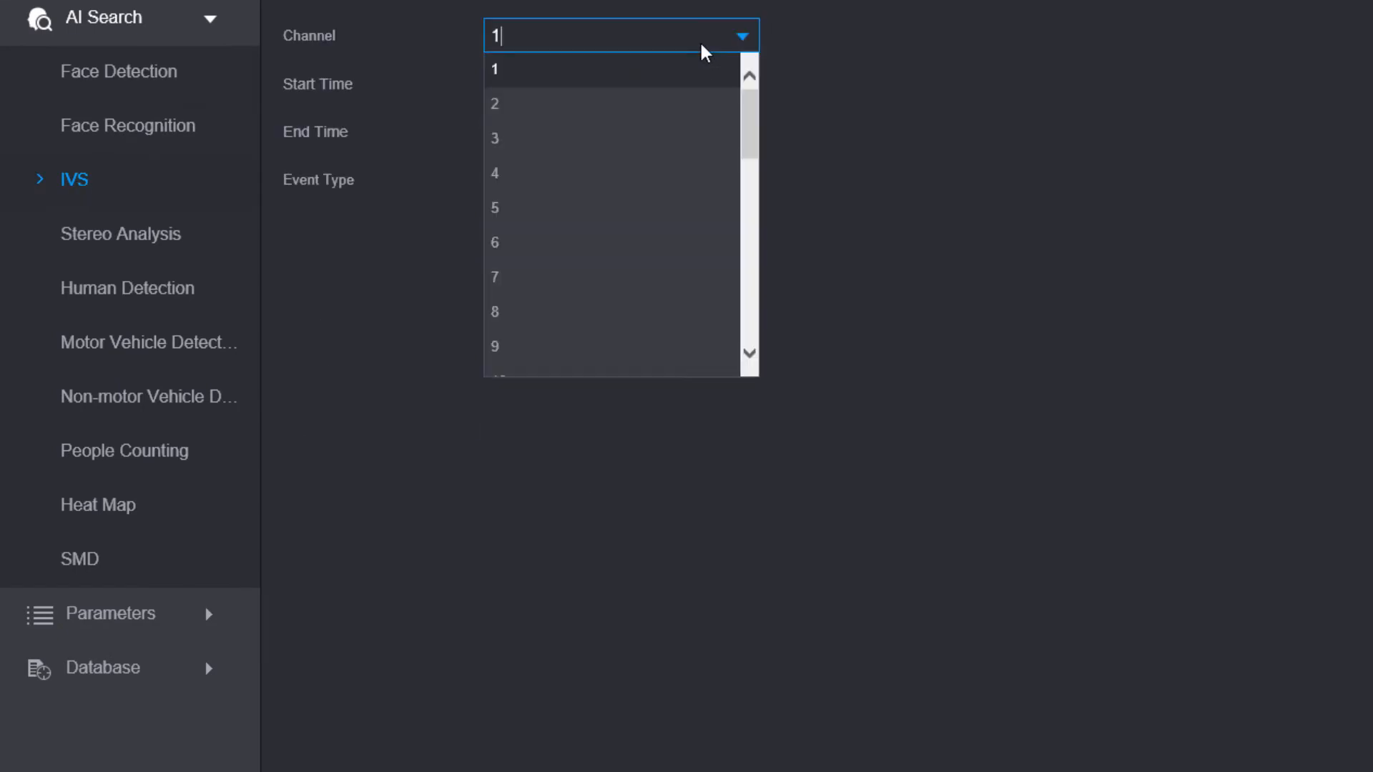
click(517, 175)
click(540, 233)
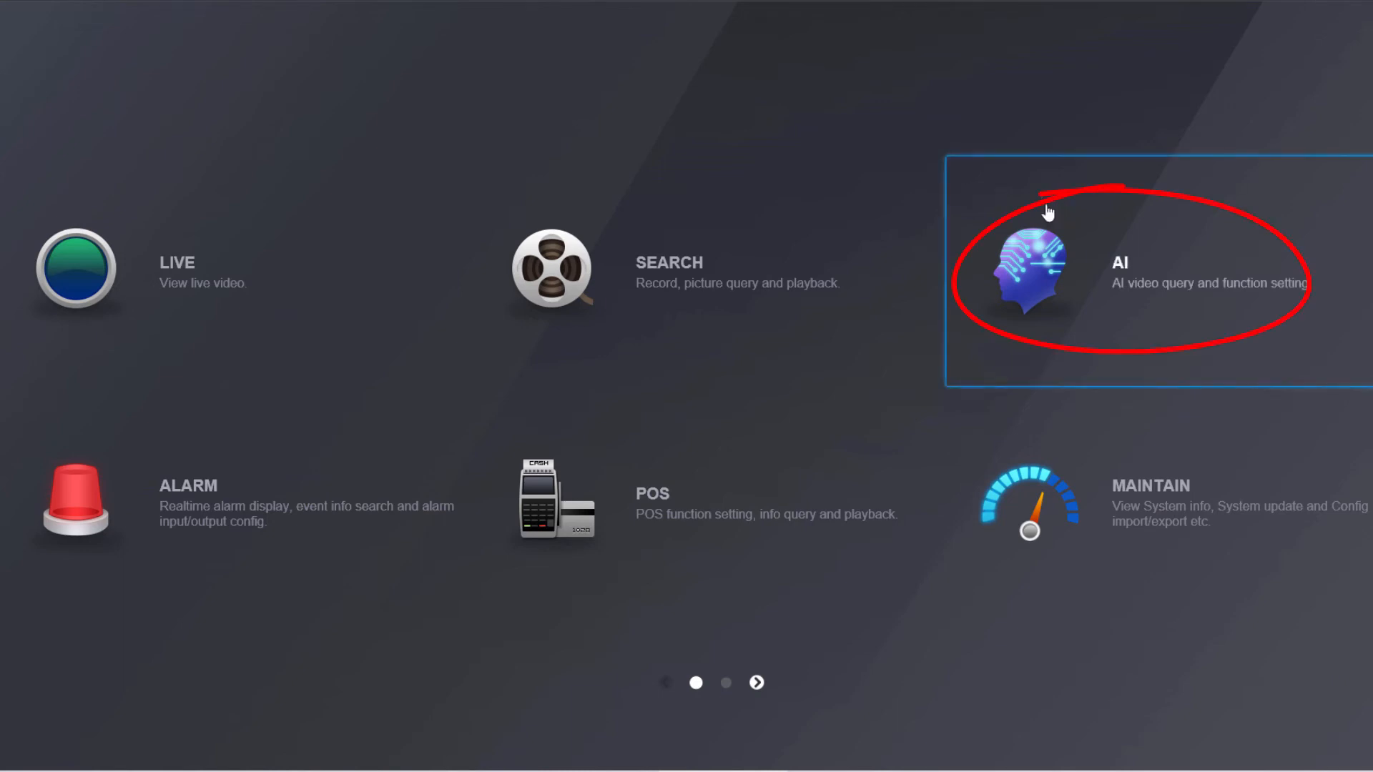
Step: Open the AI settings and check the Smart Plan for channel 3
click(1121, 286)
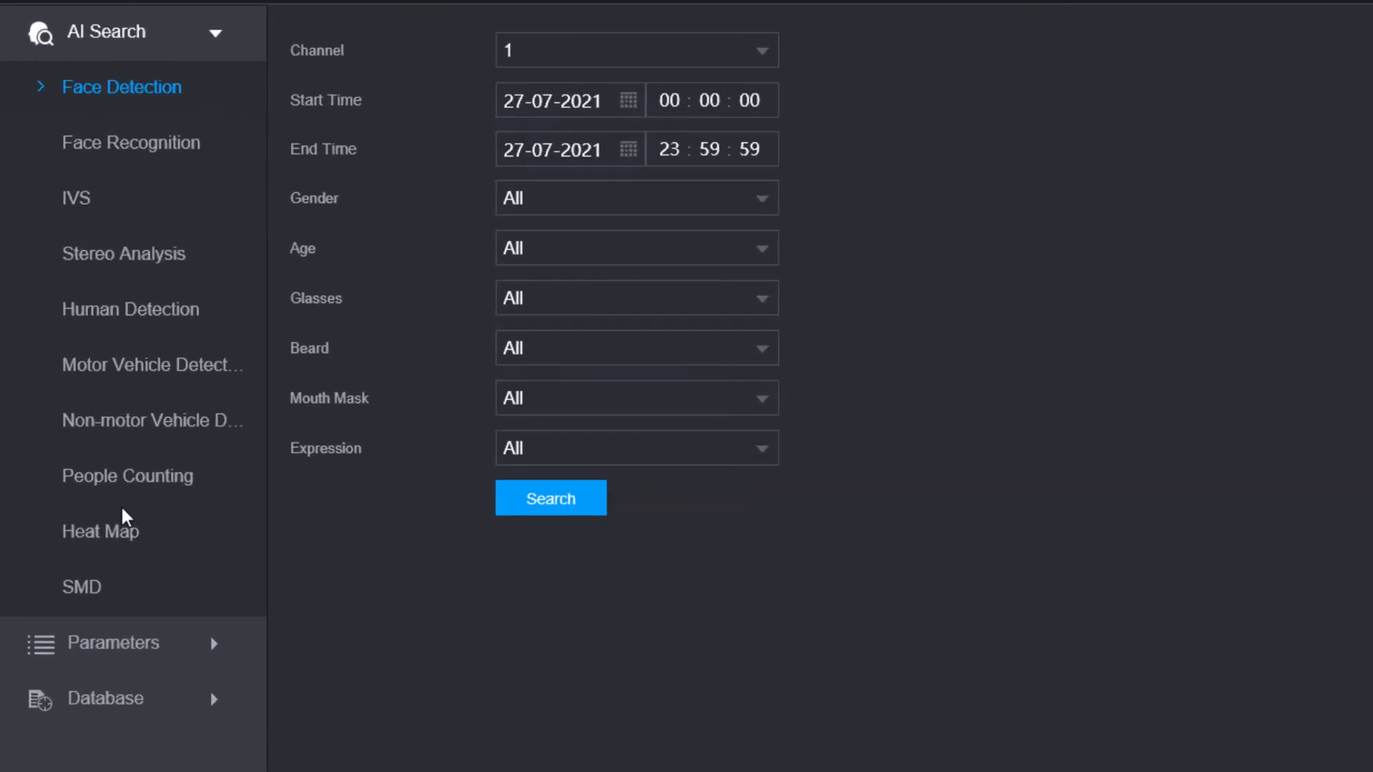
click(218, 656)
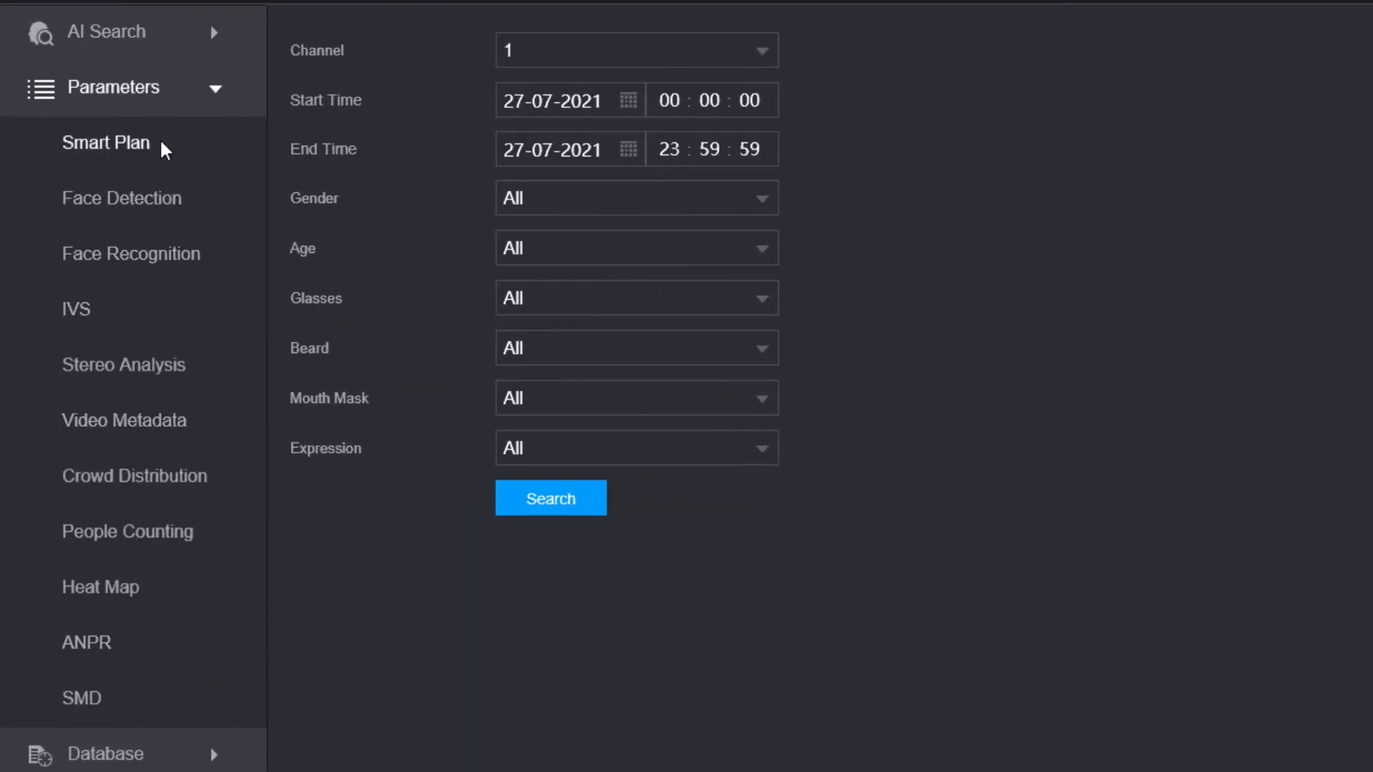
click(107, 153)
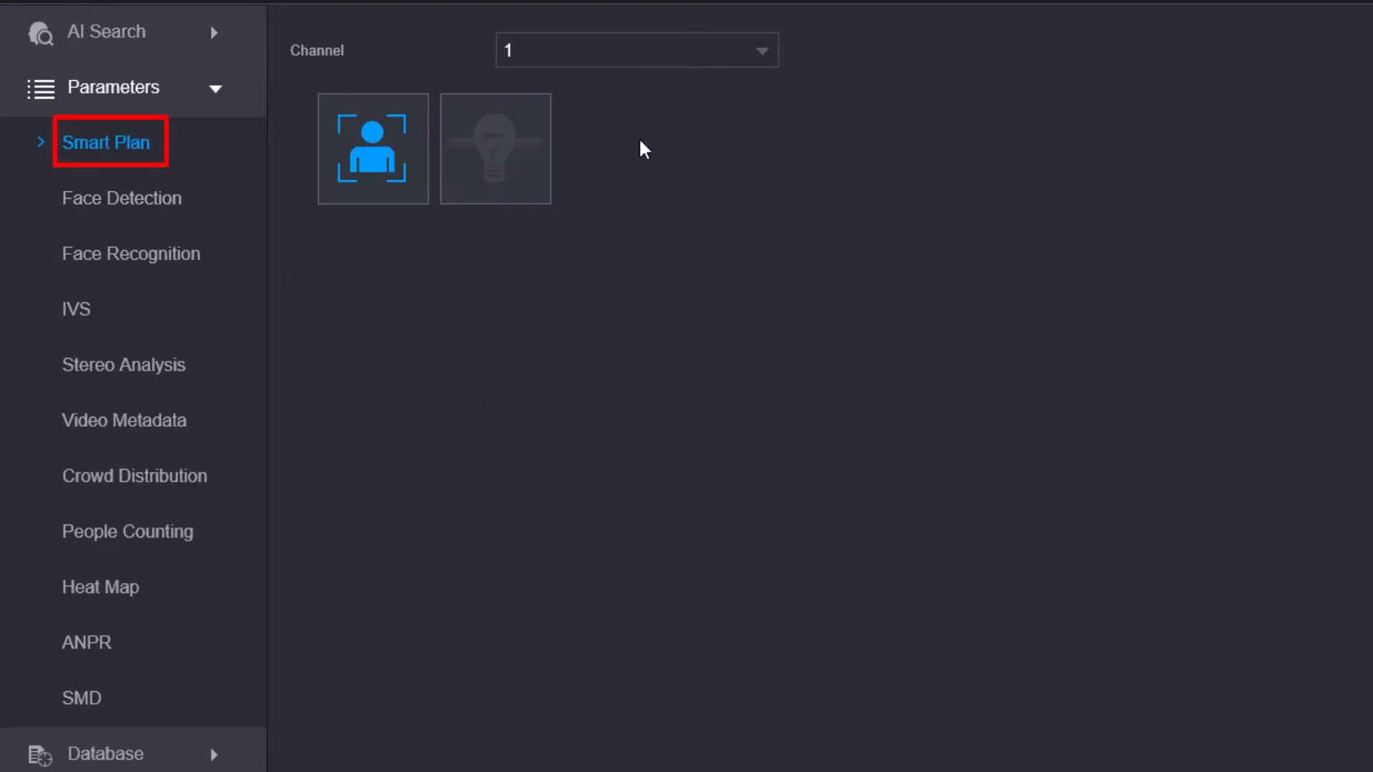
click(675, 63)
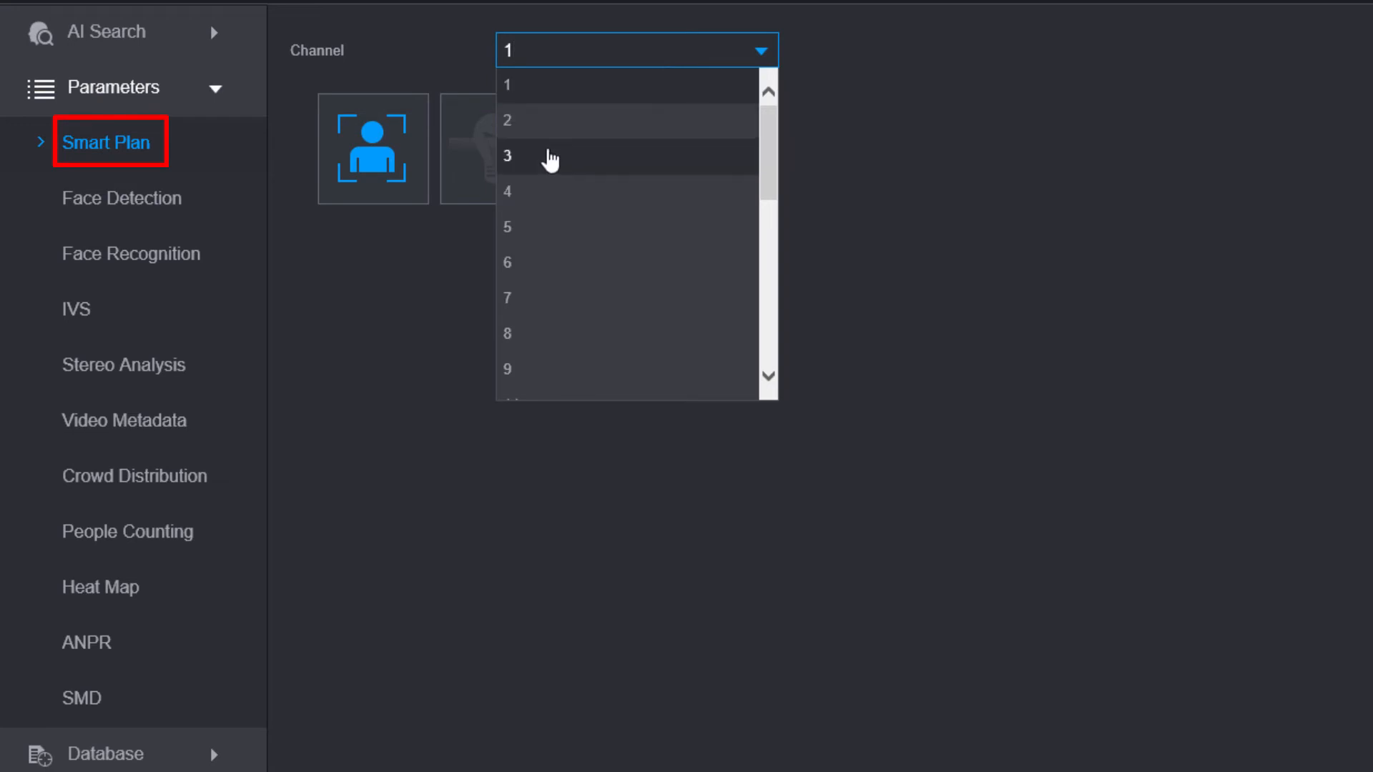
click(573, 167)
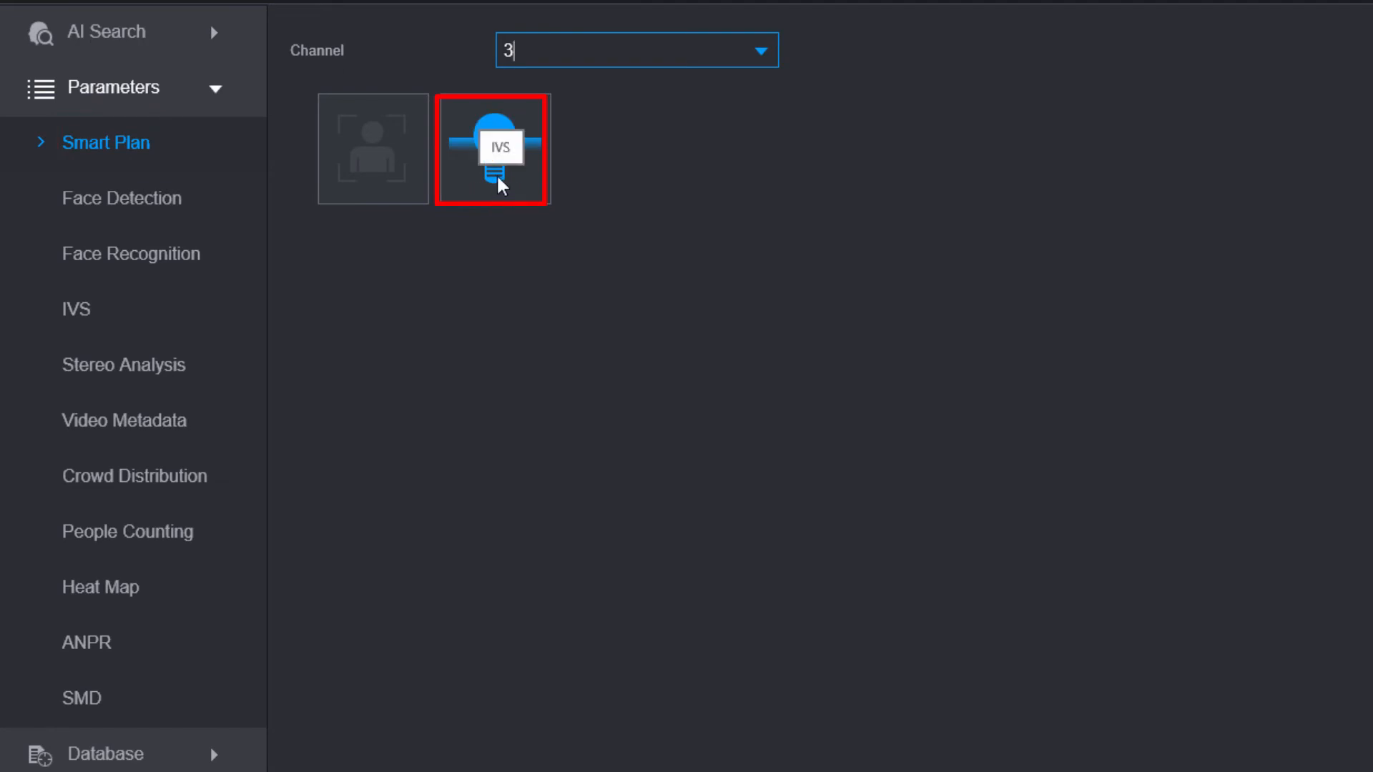
Step: Open the IVS rules for channel 3, add a trial AI by Camera rule and delete it again
click(74, 314)
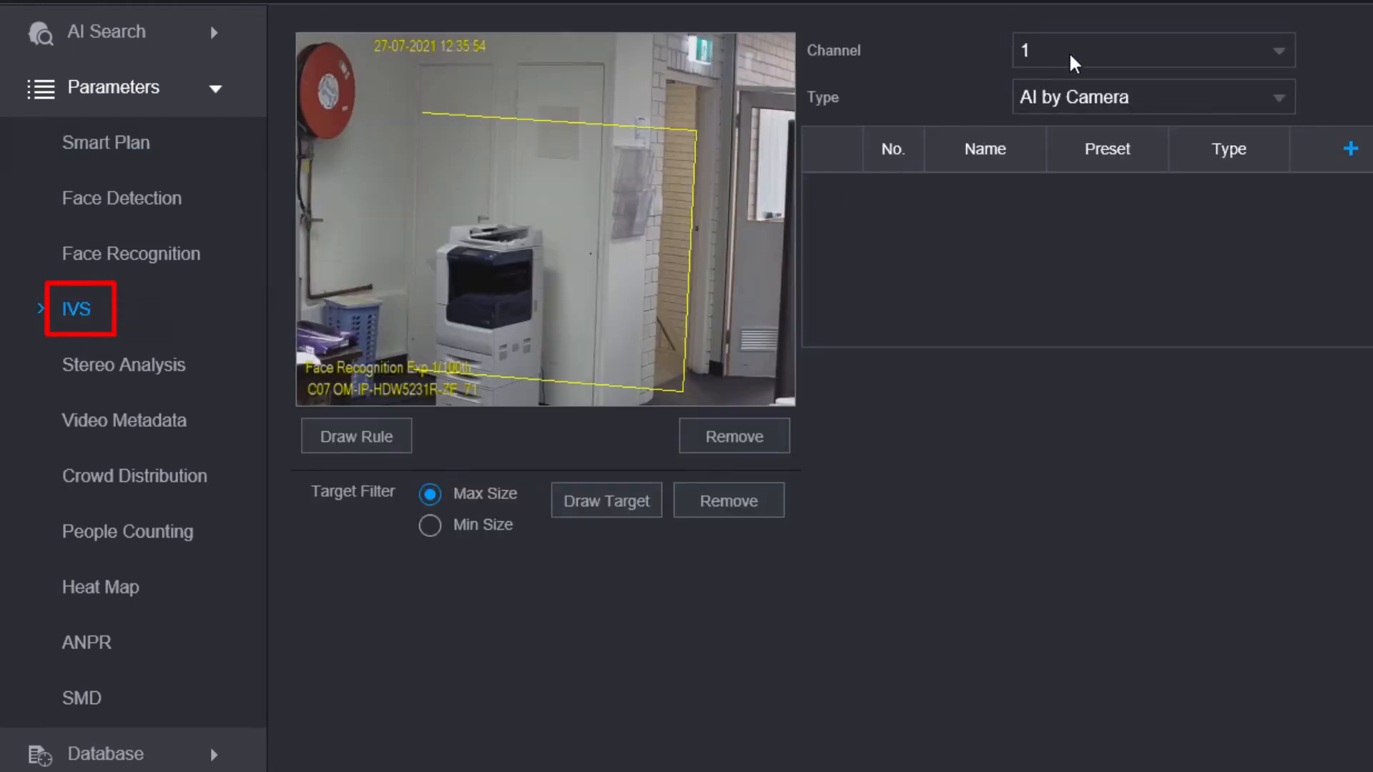
click(1073, 63)
click(1042, 172)
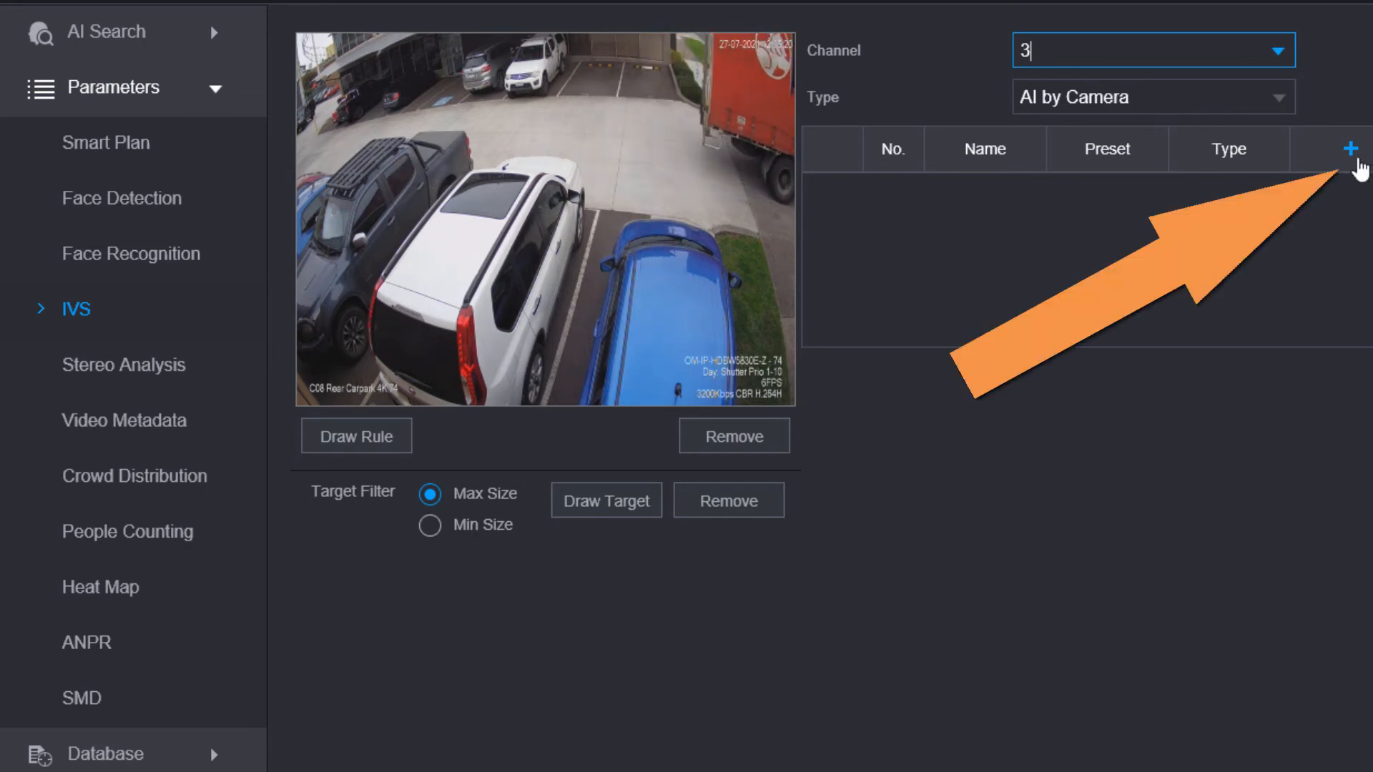
click(1355, 159)
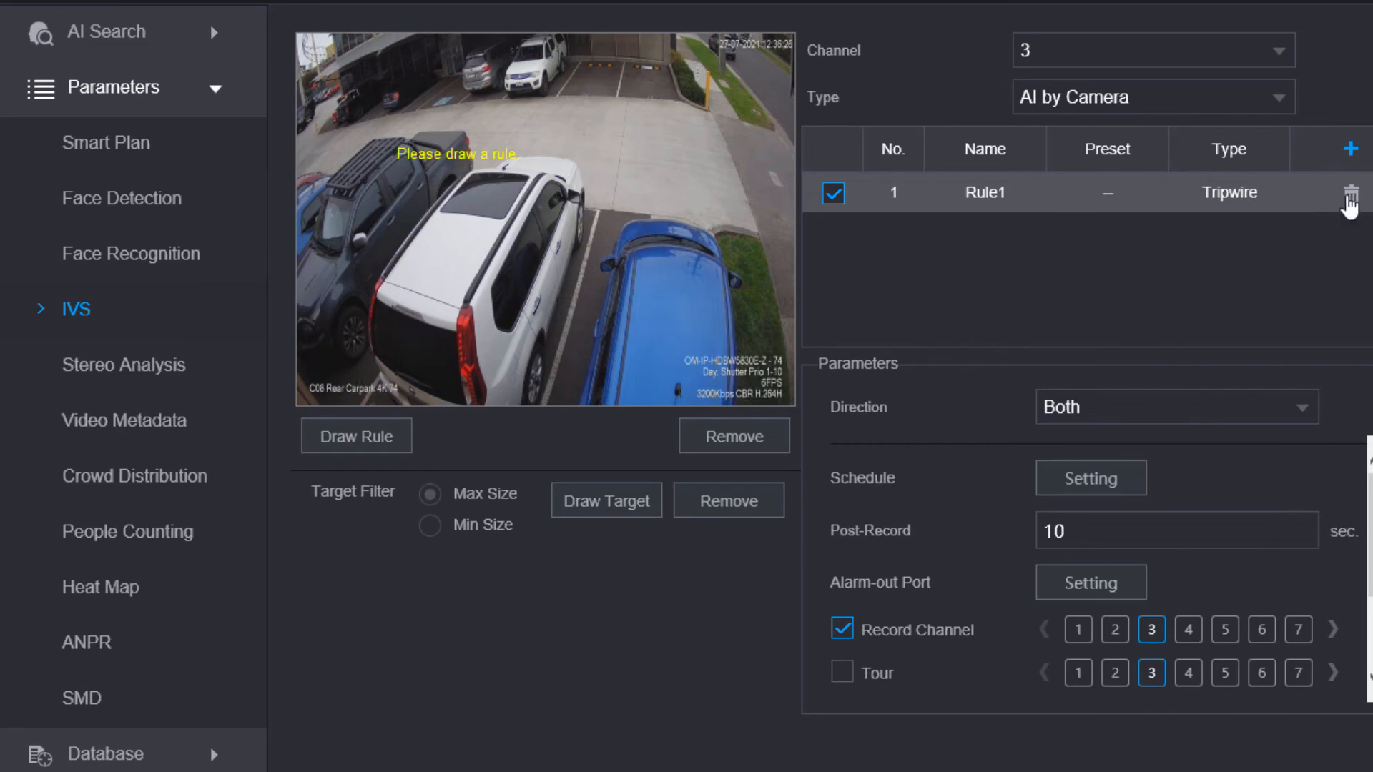
click(1350, 197)
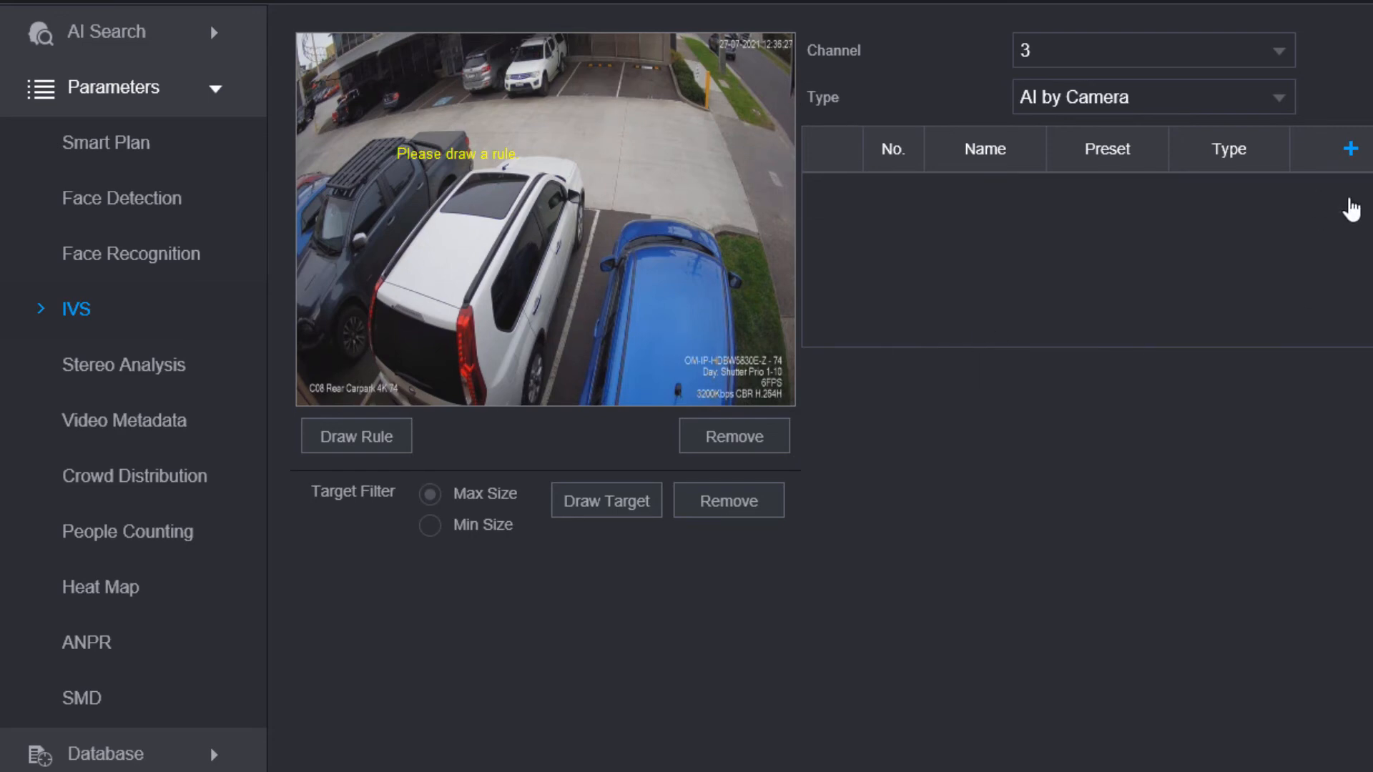
Step: Set the type to AI by Recorder and add a tripwire across the carpark entrance, from the far garden bed to the grass beside the blue car
click(1279, 100)
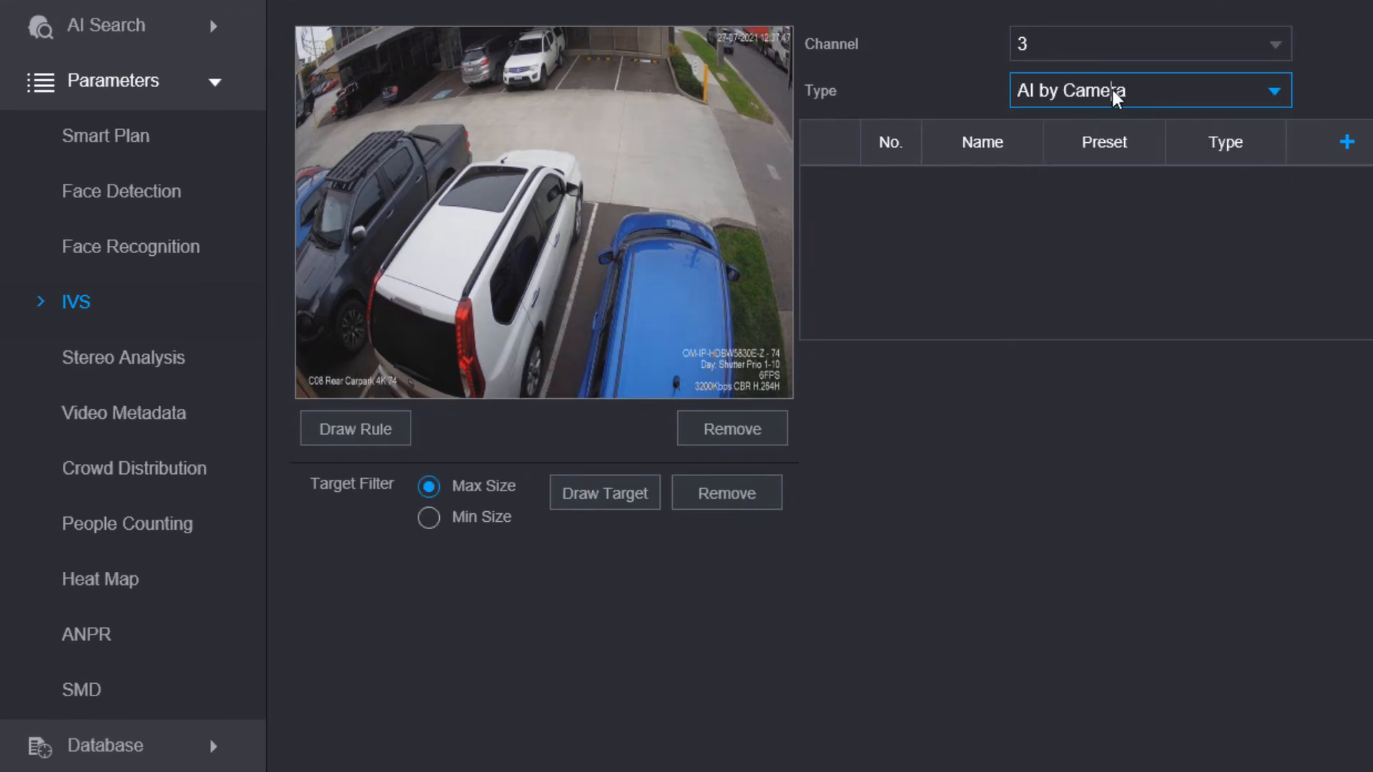
click(1116, 97)
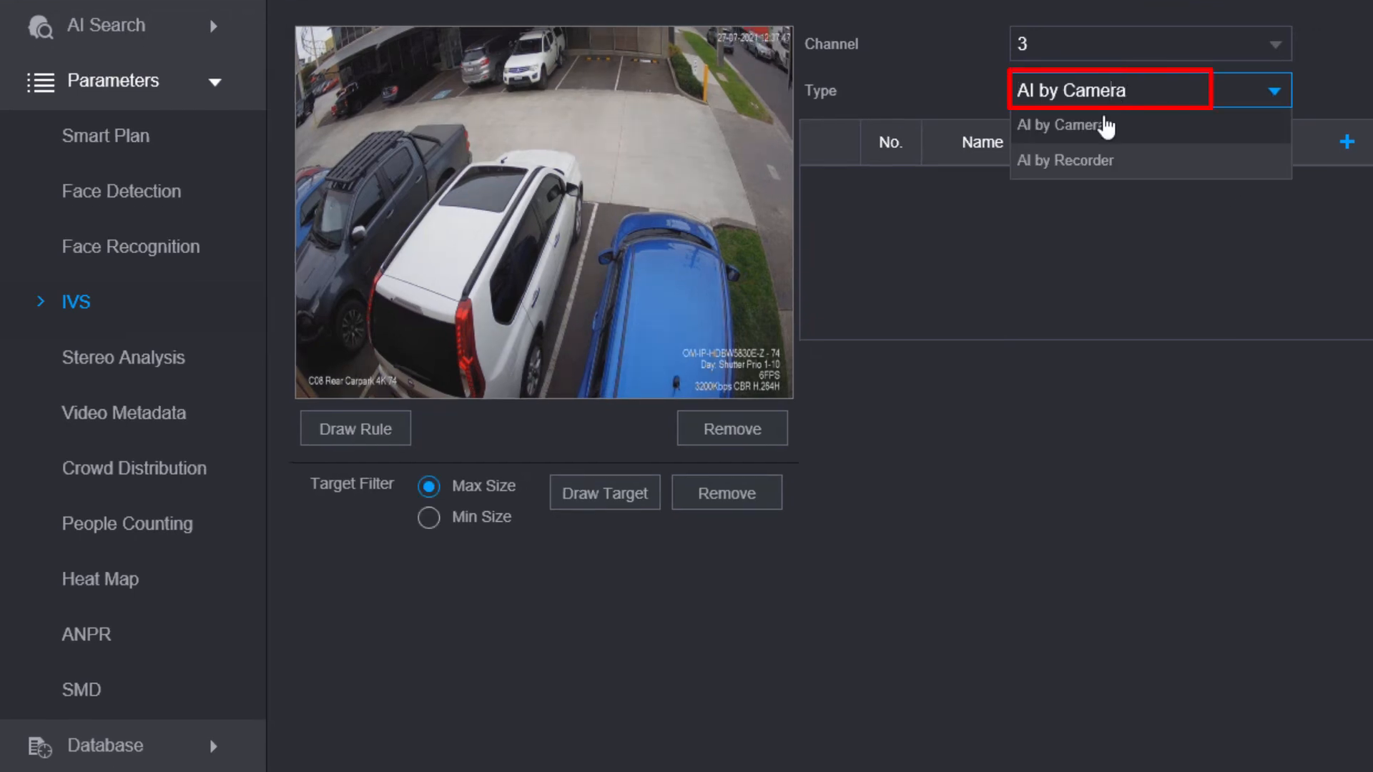
click(1065, 162)
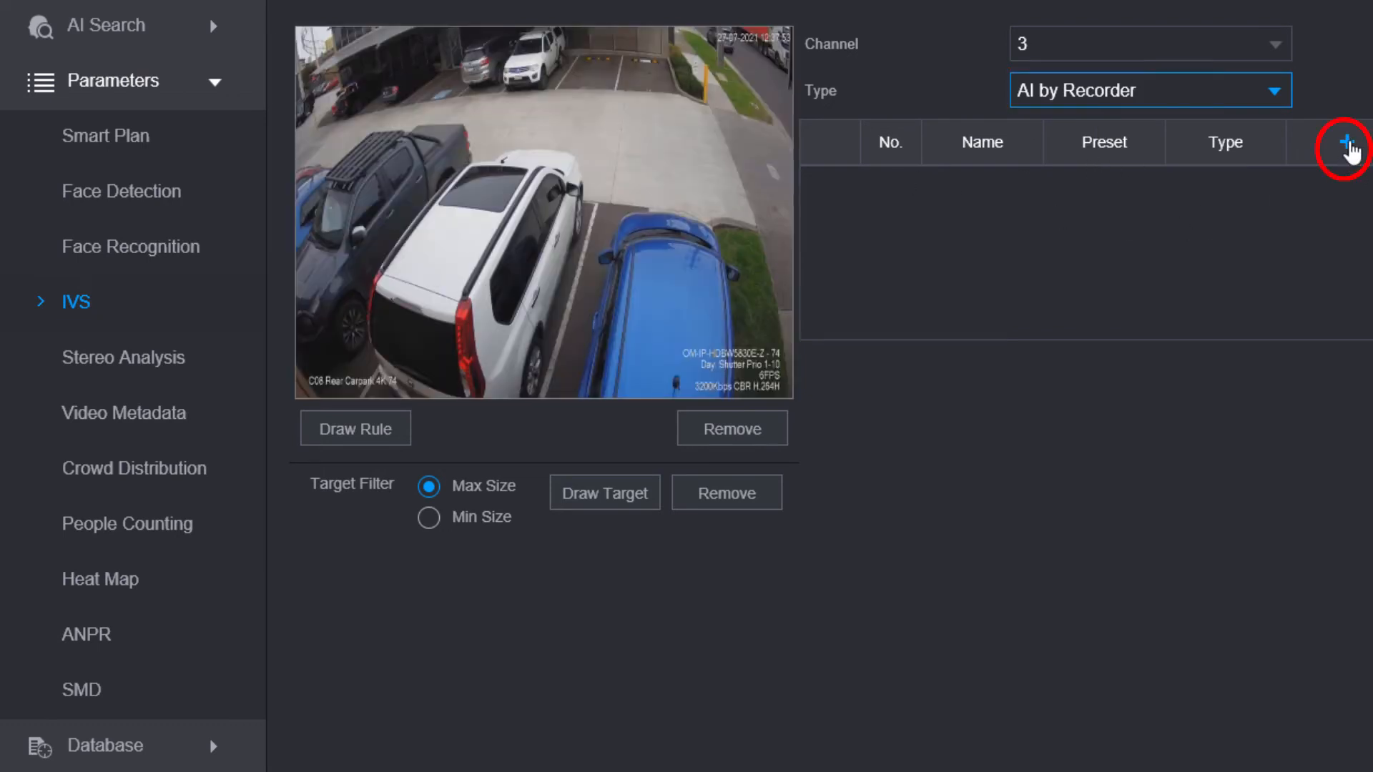
click(1349, 147)
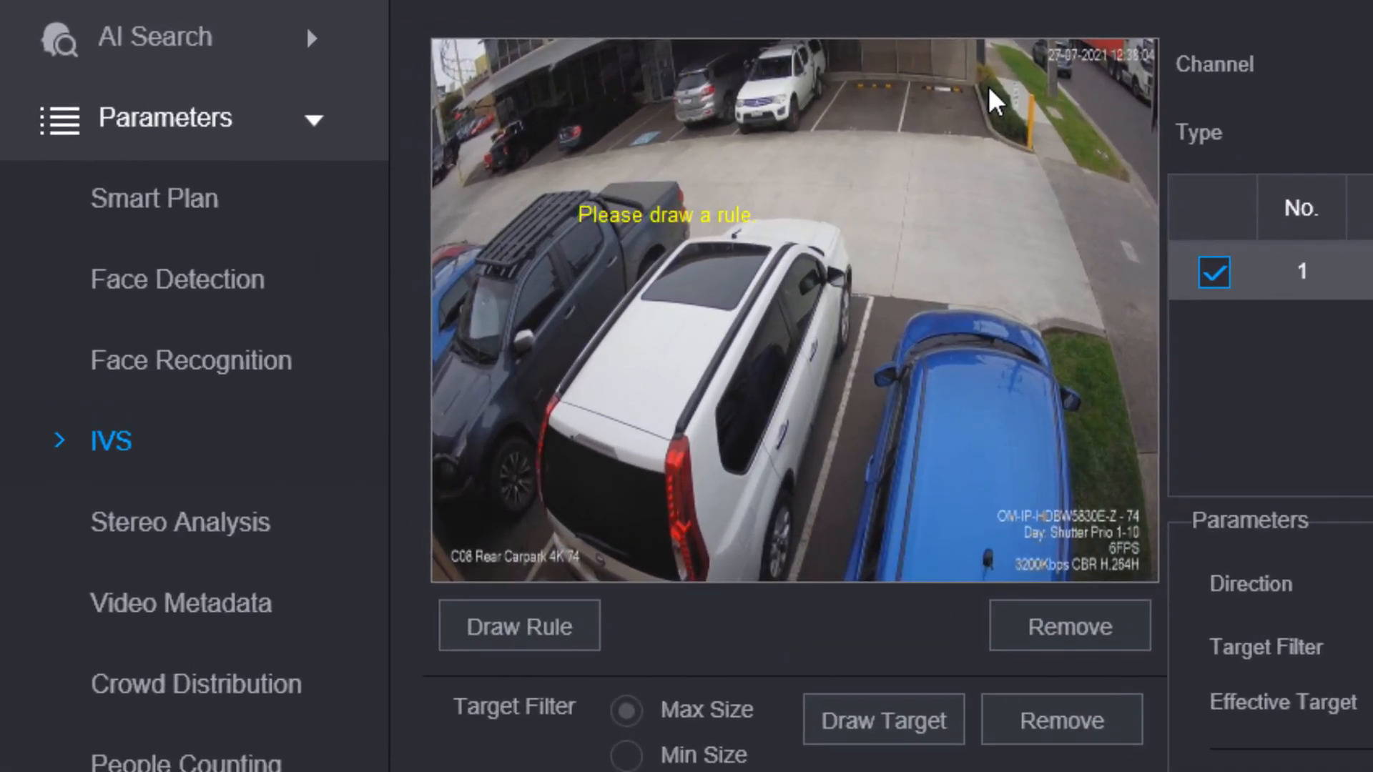
click(988, 86)
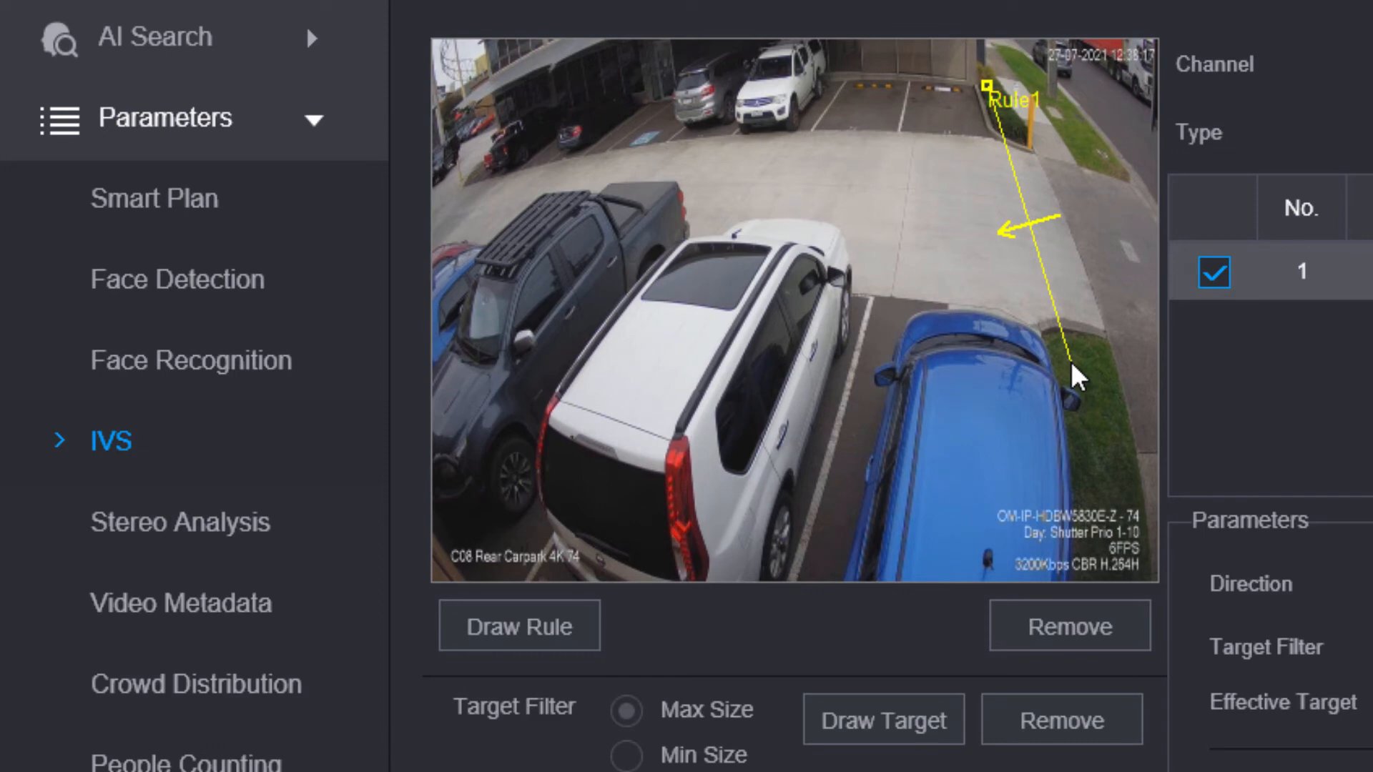
click(1070, 363)
right_click(1072, 366)
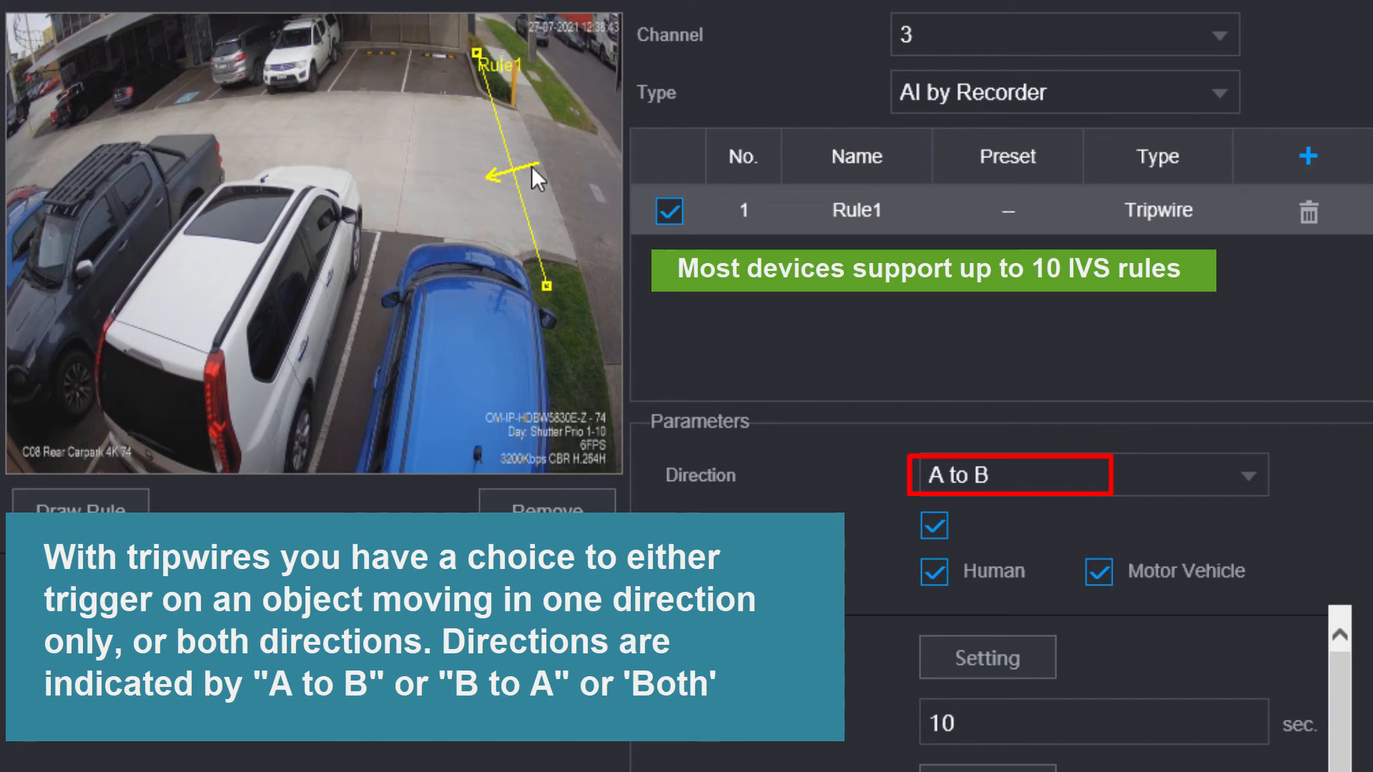
Step: Set the tripwire's direction to Both and rename the rule CarparkEntry
click(989, 474)
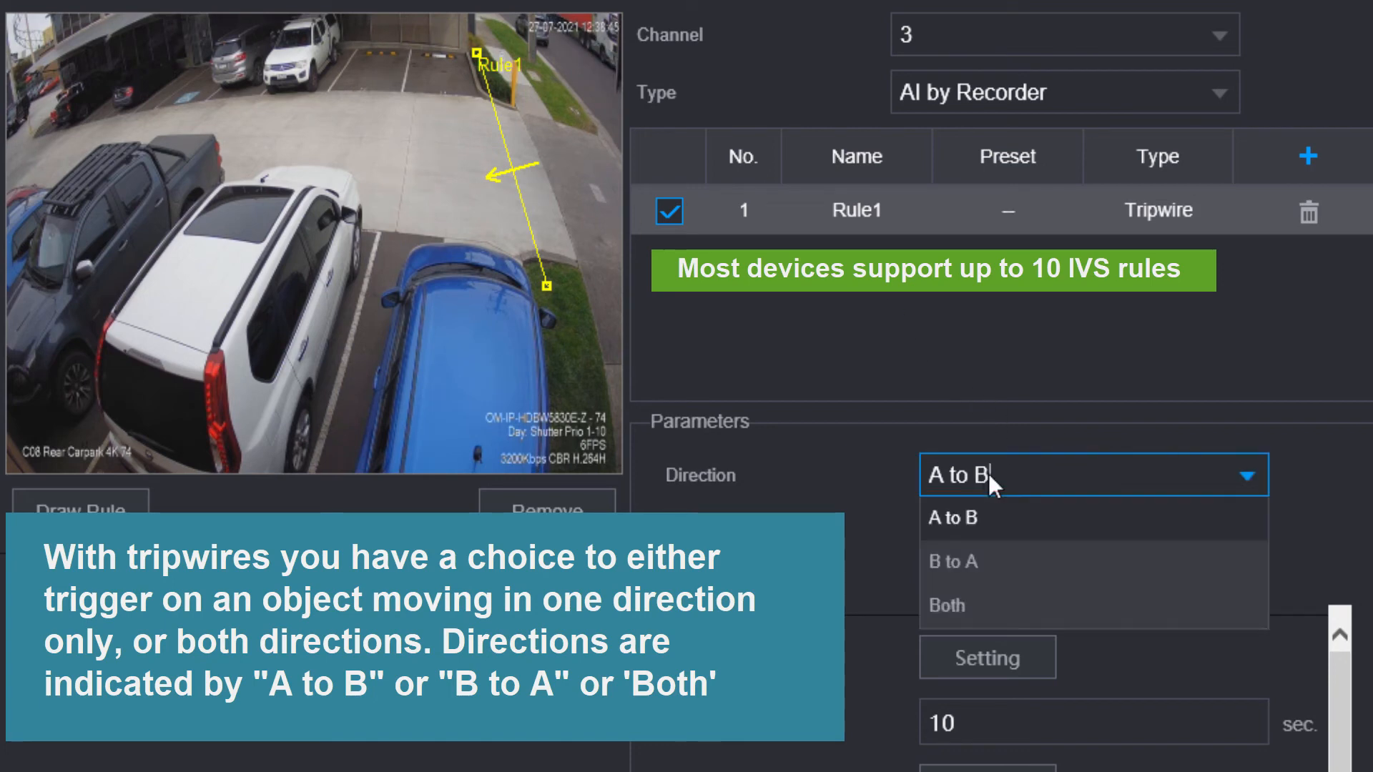
click(957, 602)
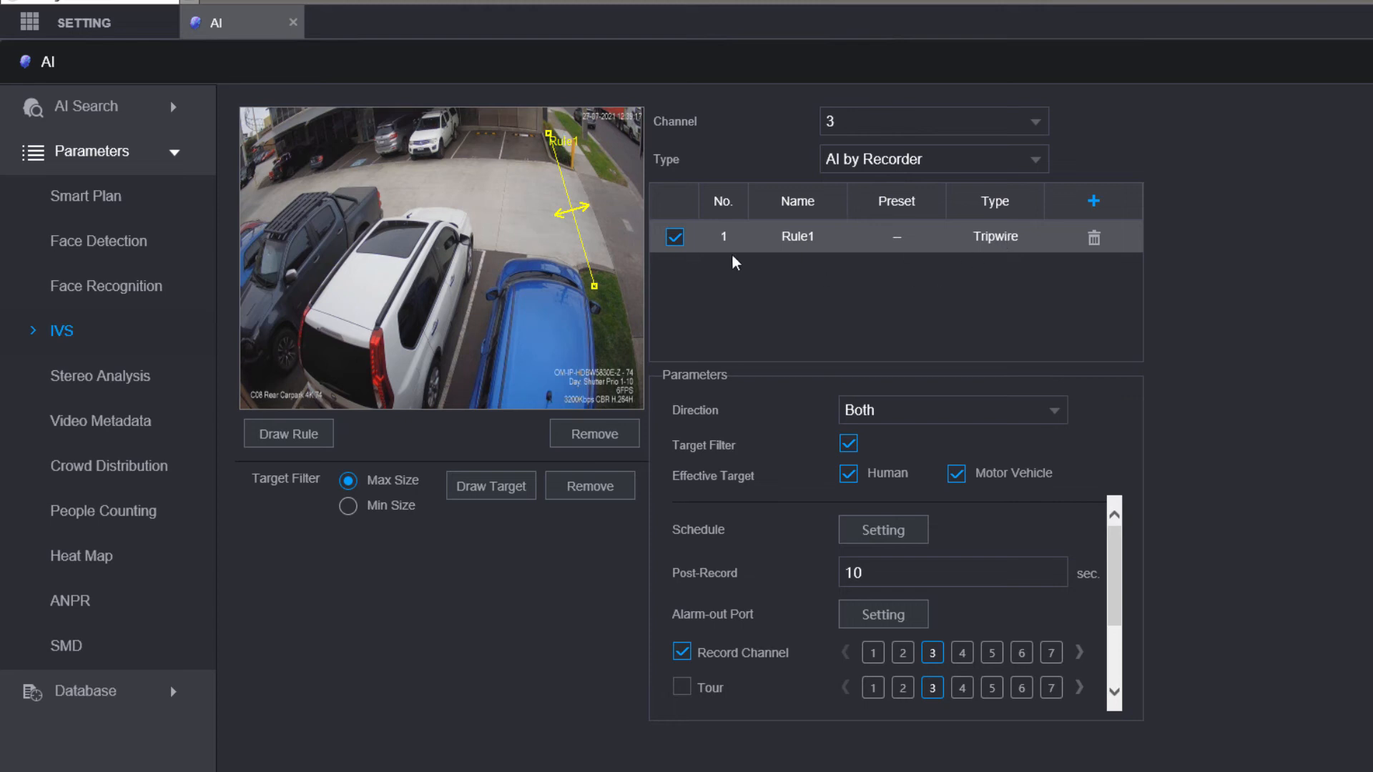
double_click(797, 237)
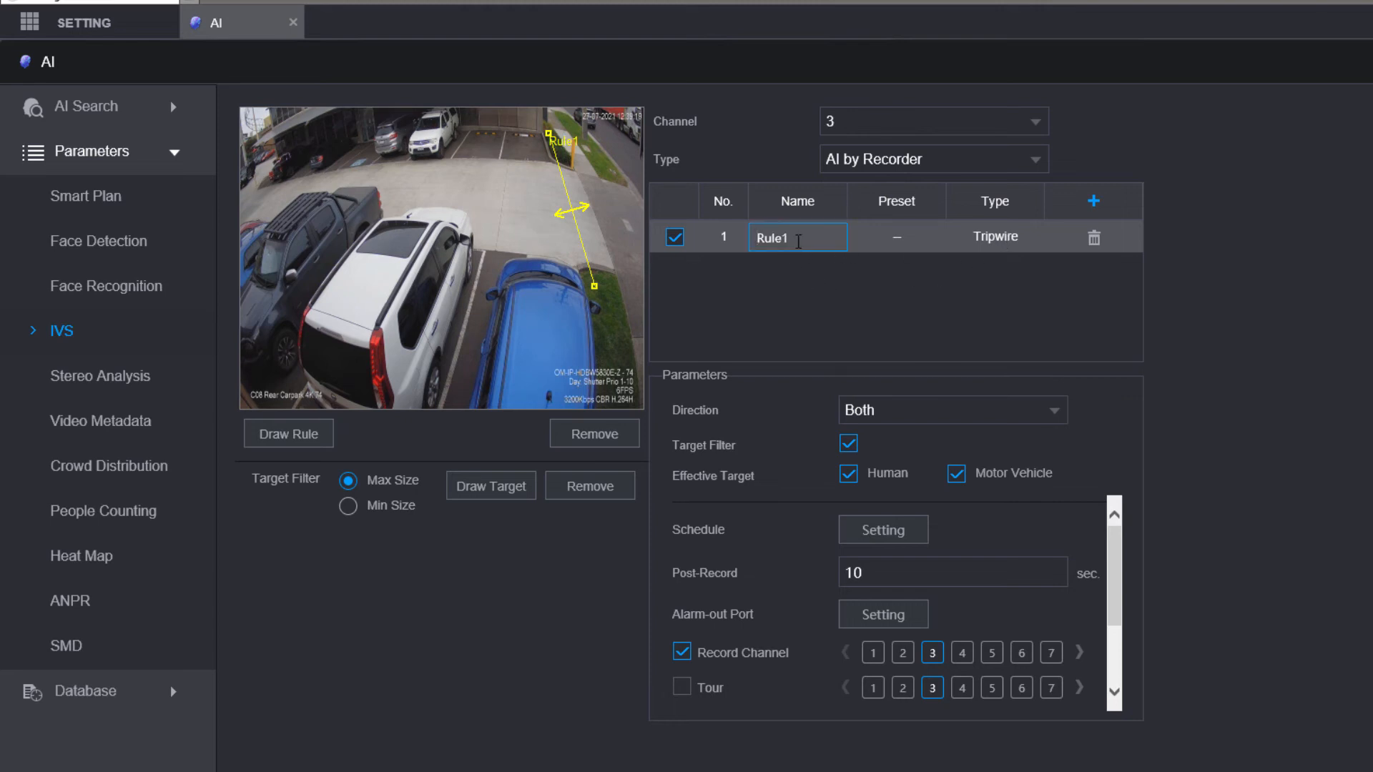
drag(798, 241, 708, 248)
text(CarparkEntry)
click(1006, 301)
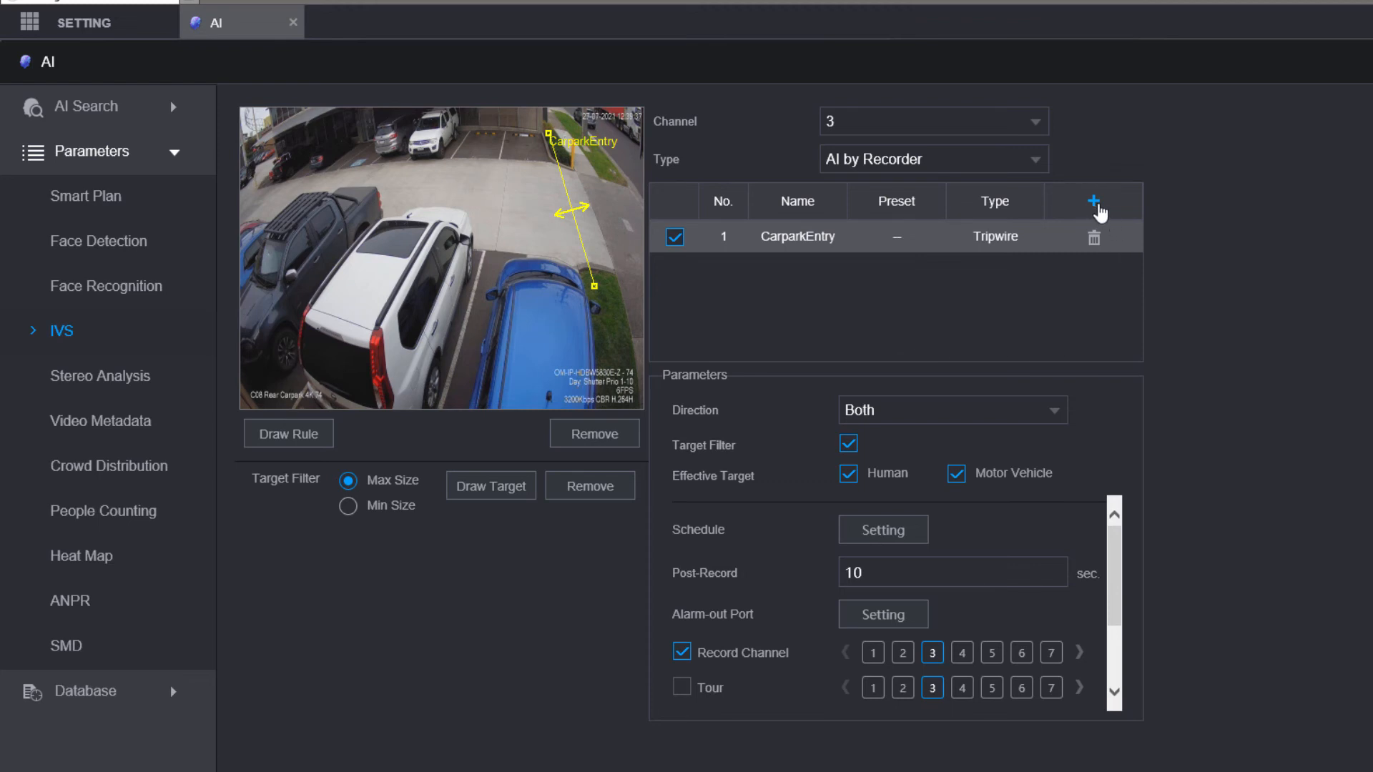
Step: Add a second tripwire rule across the footpath beside the yellow post, adjusting its endpoints to span from the driveway corner to the grass strip
click(1097, 206)
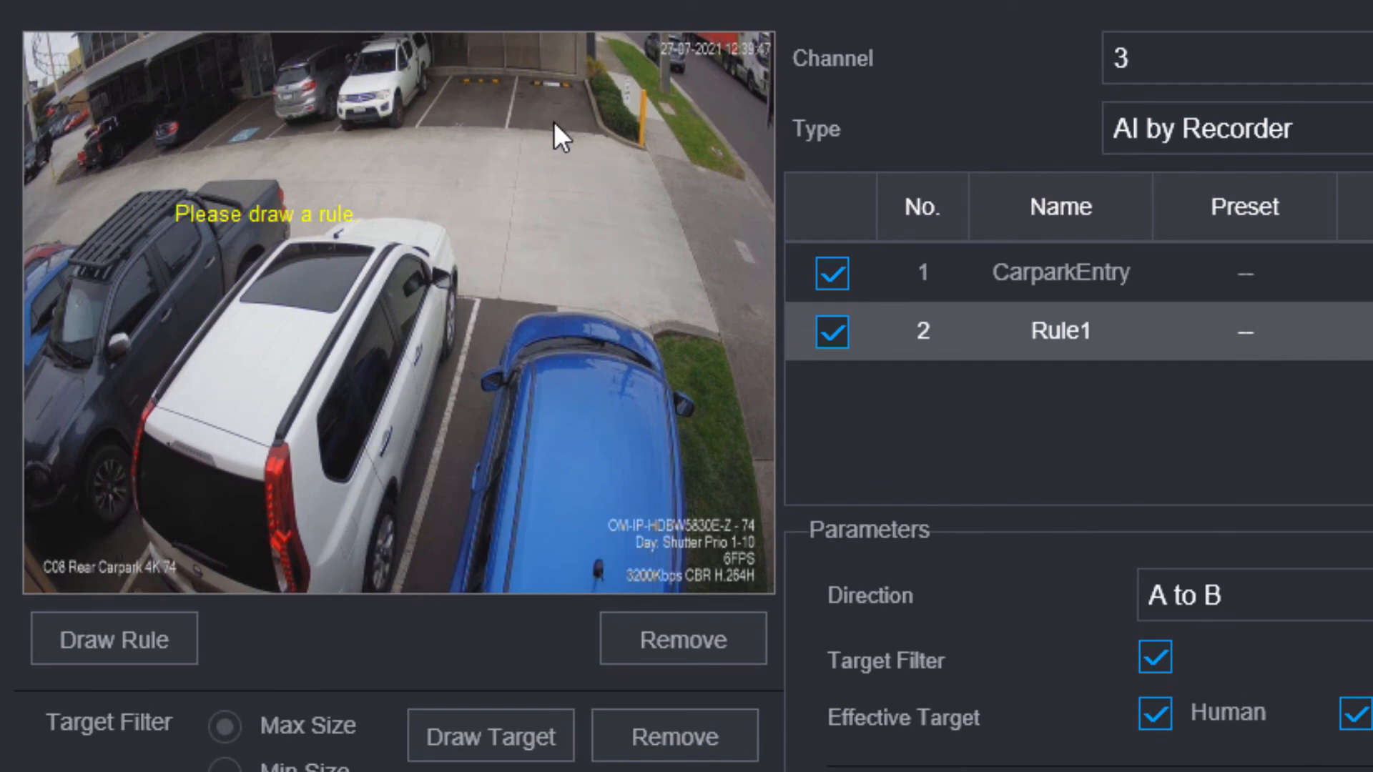
click(574, 124)
click(729, 147)
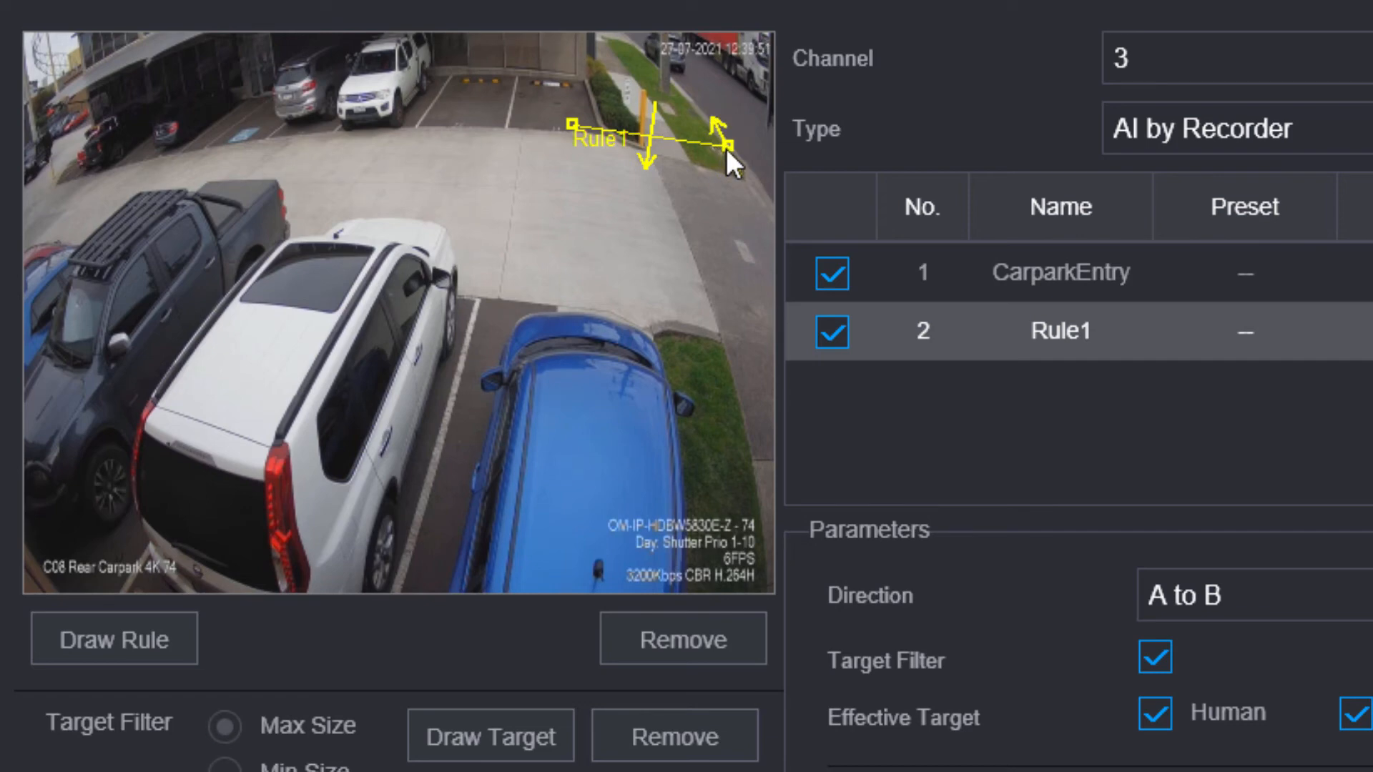
right_click(728, 148)
drag(577, 130, 595, 161)
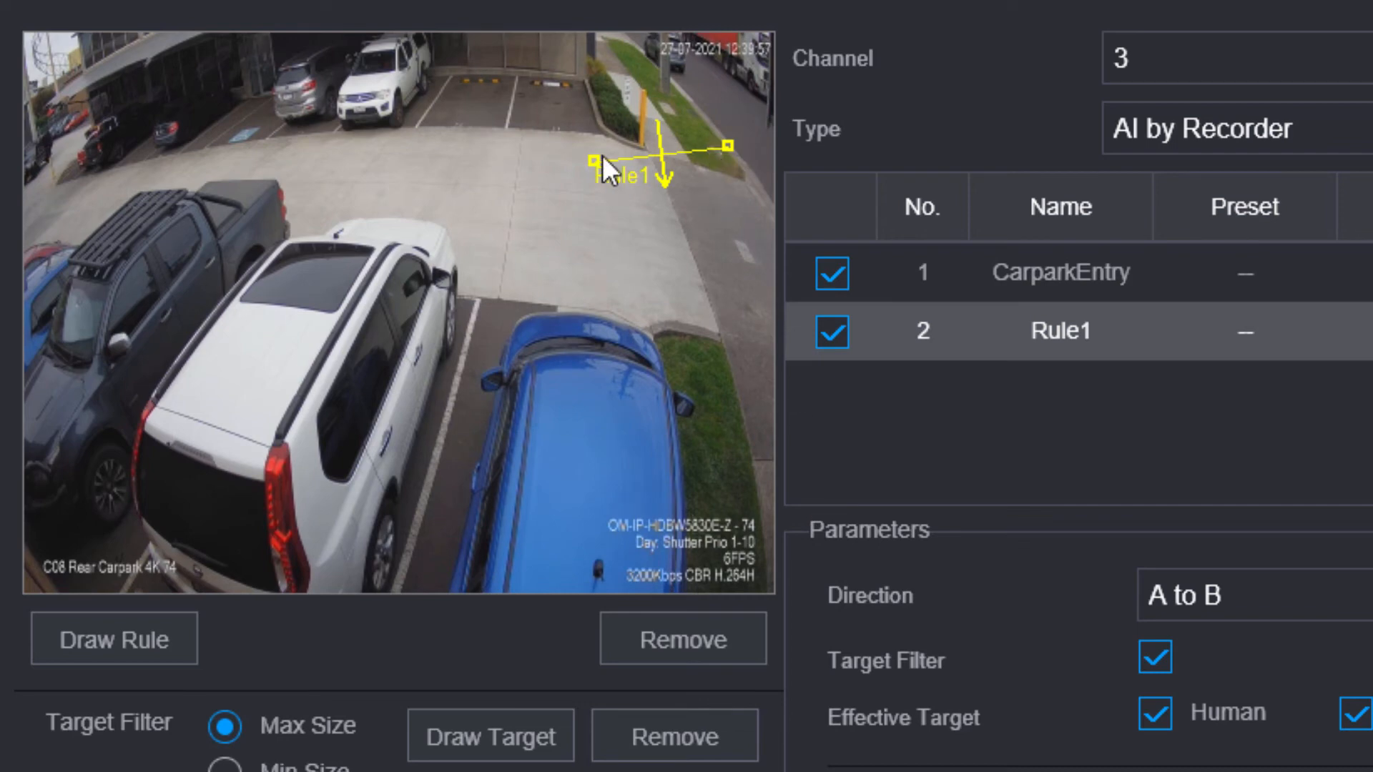
drag(595, 161, 624, 124)
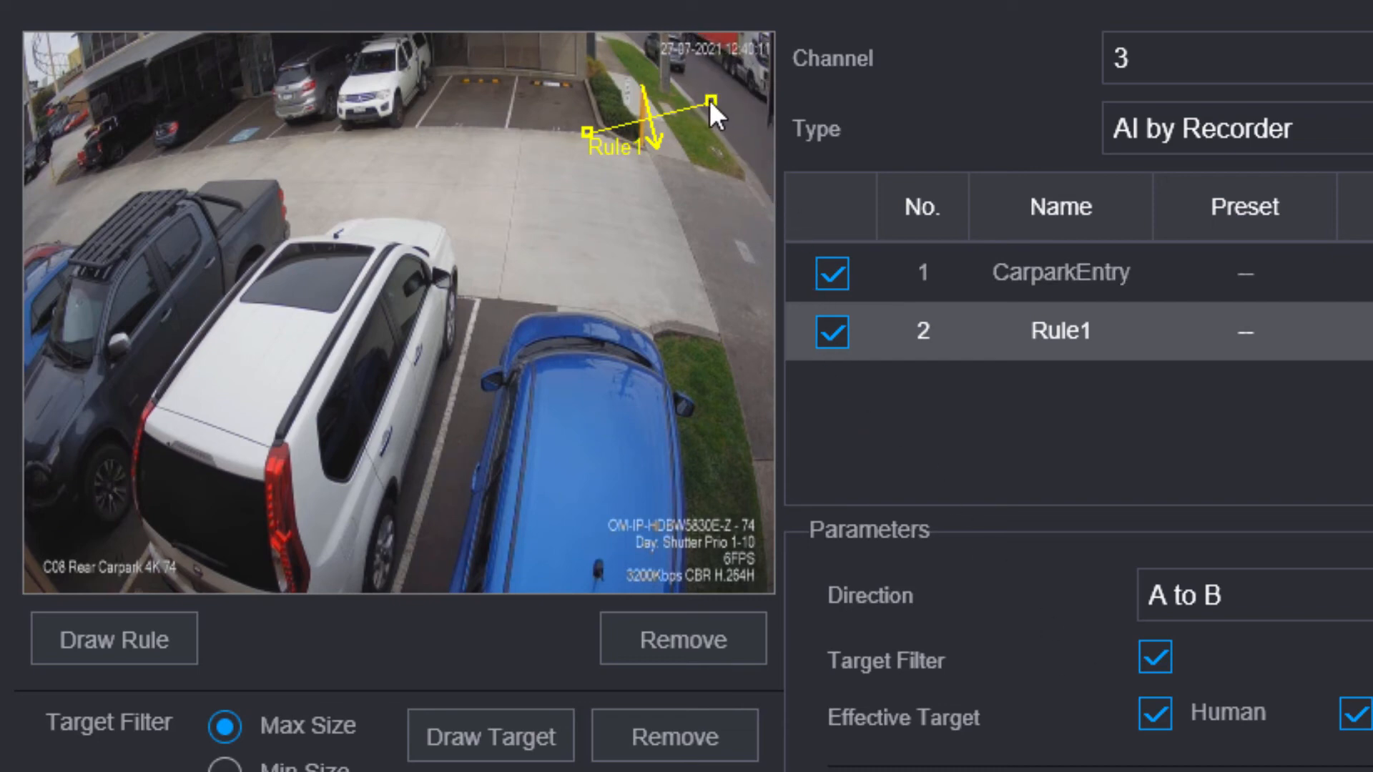
drag(710, 100, 690, 101)
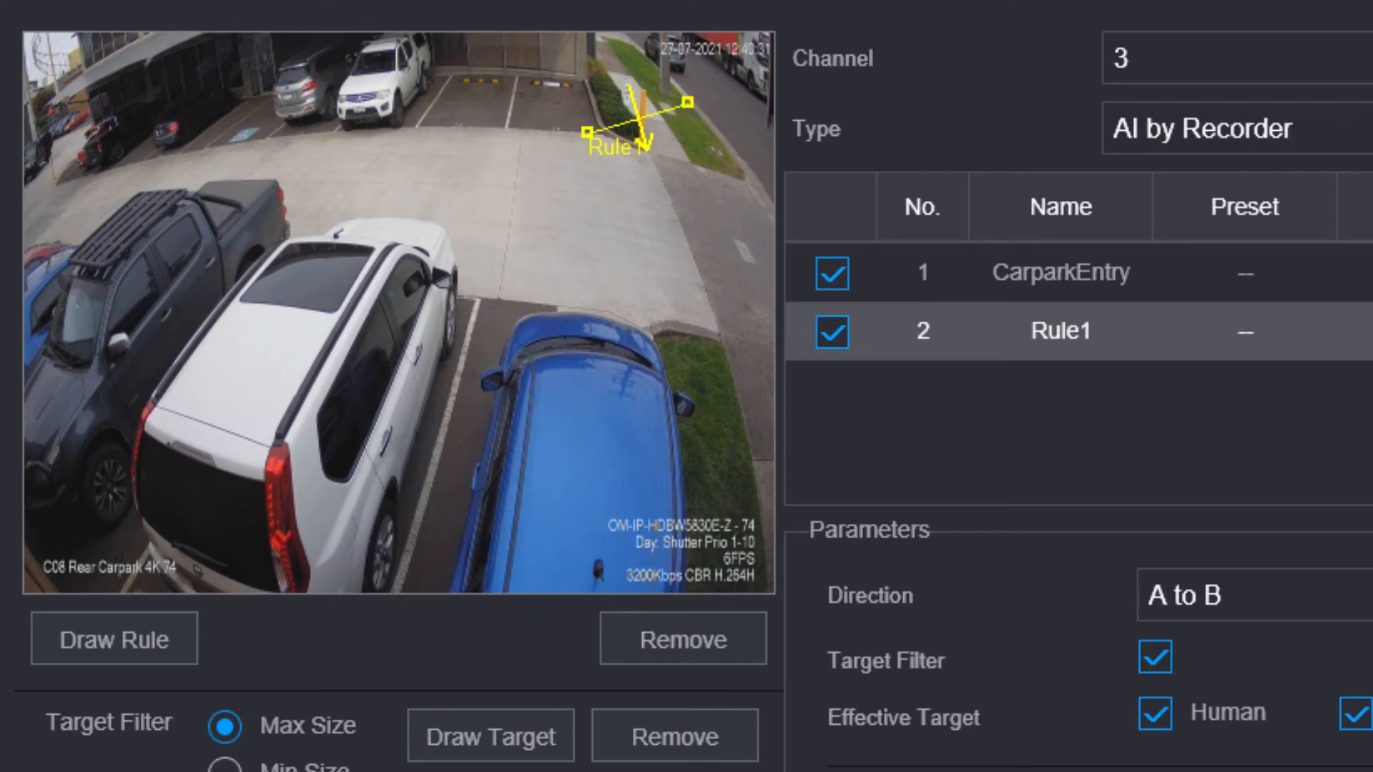
Step: Set the second tripwire's direction to Both
click(1257, 606)
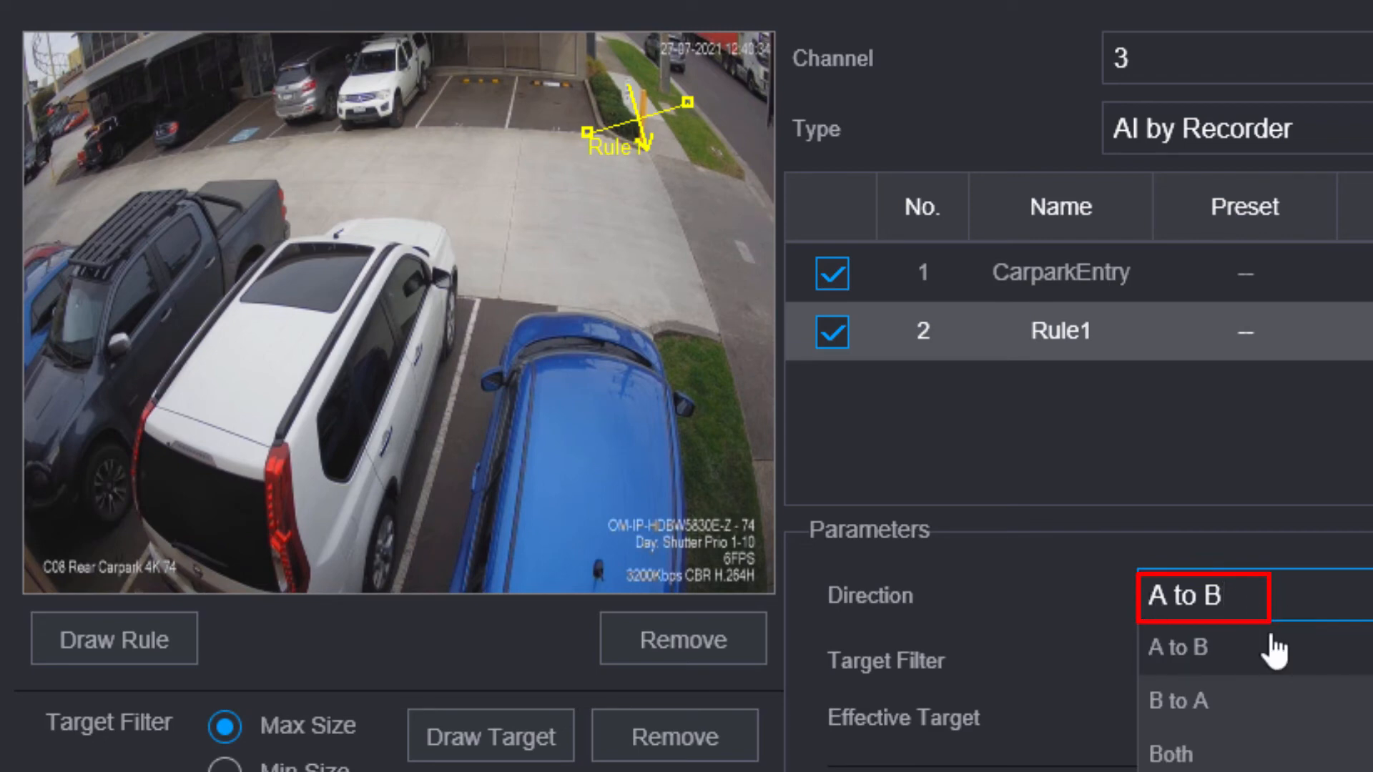
click(1273, 753)
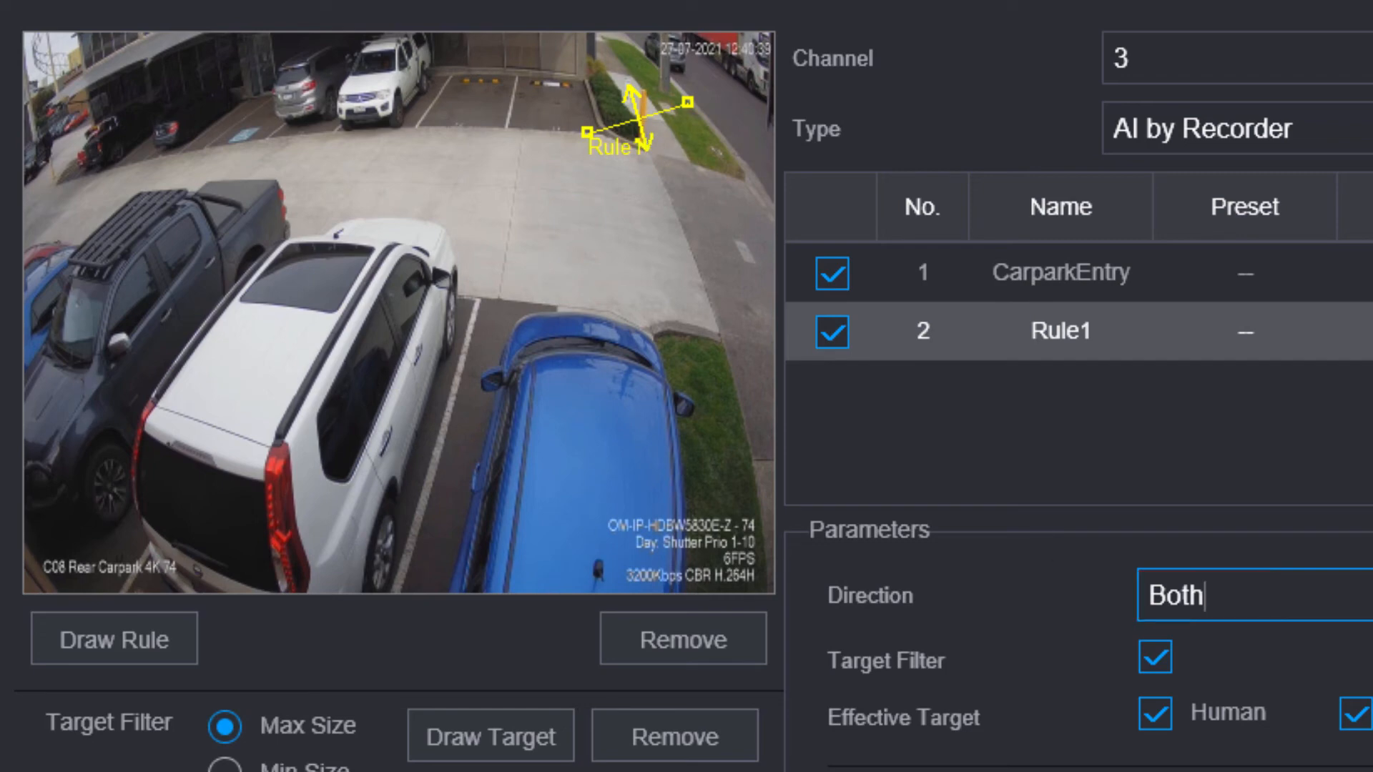
click(1359, 765)
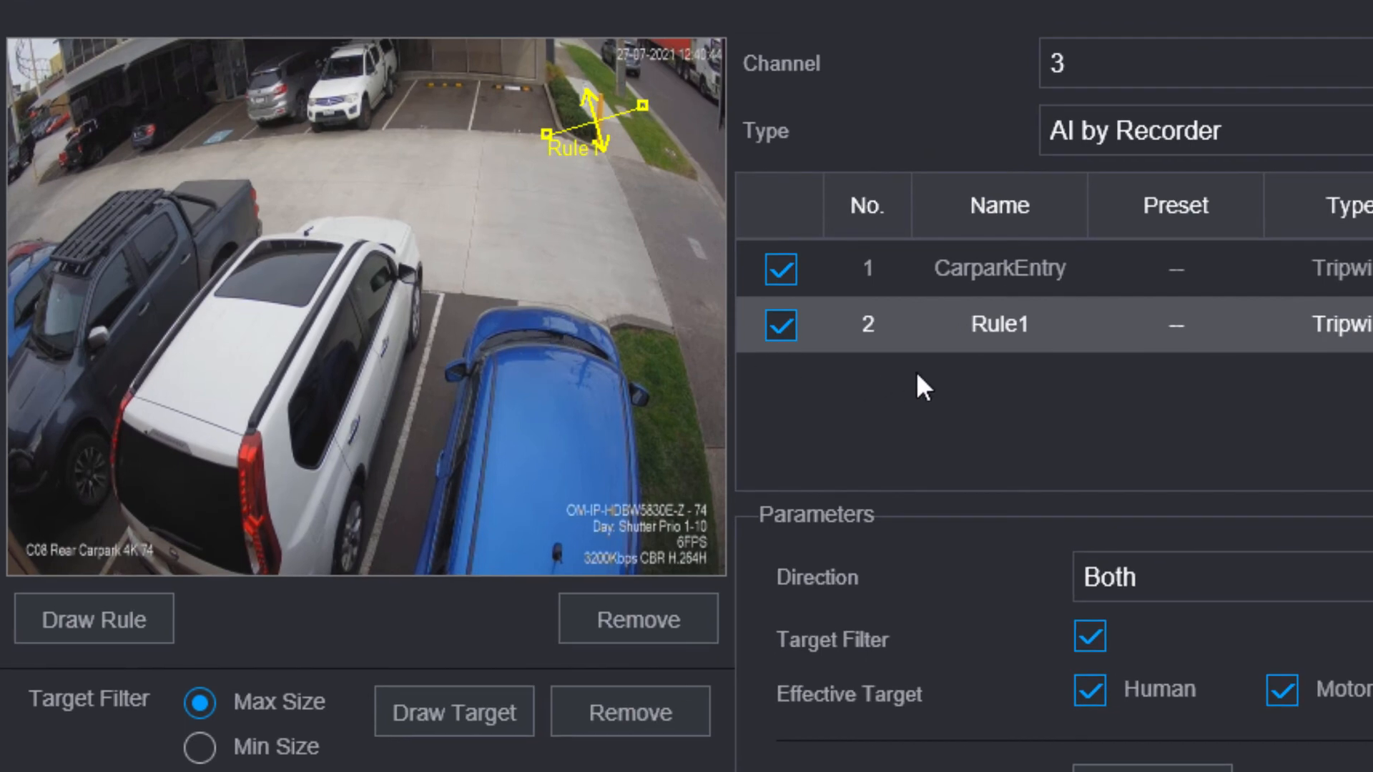
Step: Compare the tripwire lines of CarparkEntry and Rule1 by selecting each rule in turn
click(1156, 279)
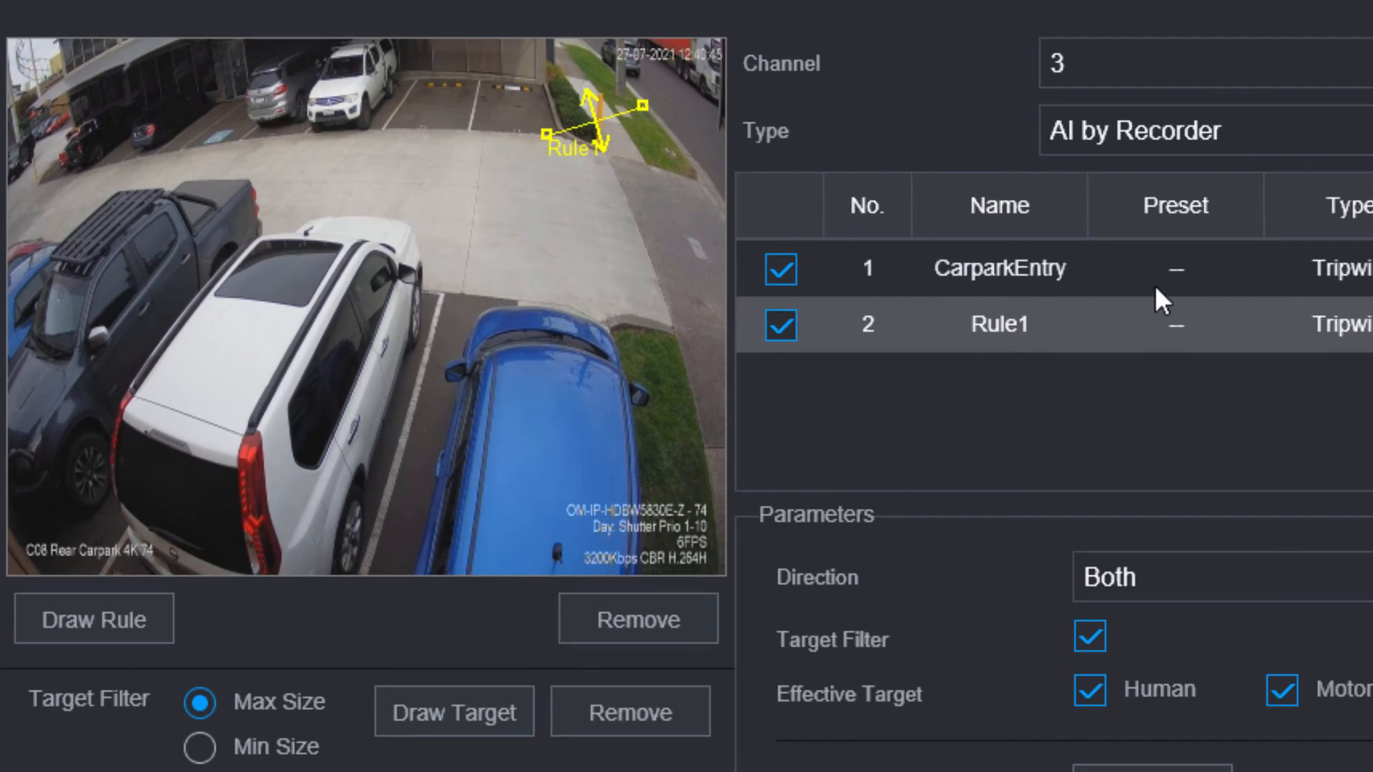
click(1162, 273)
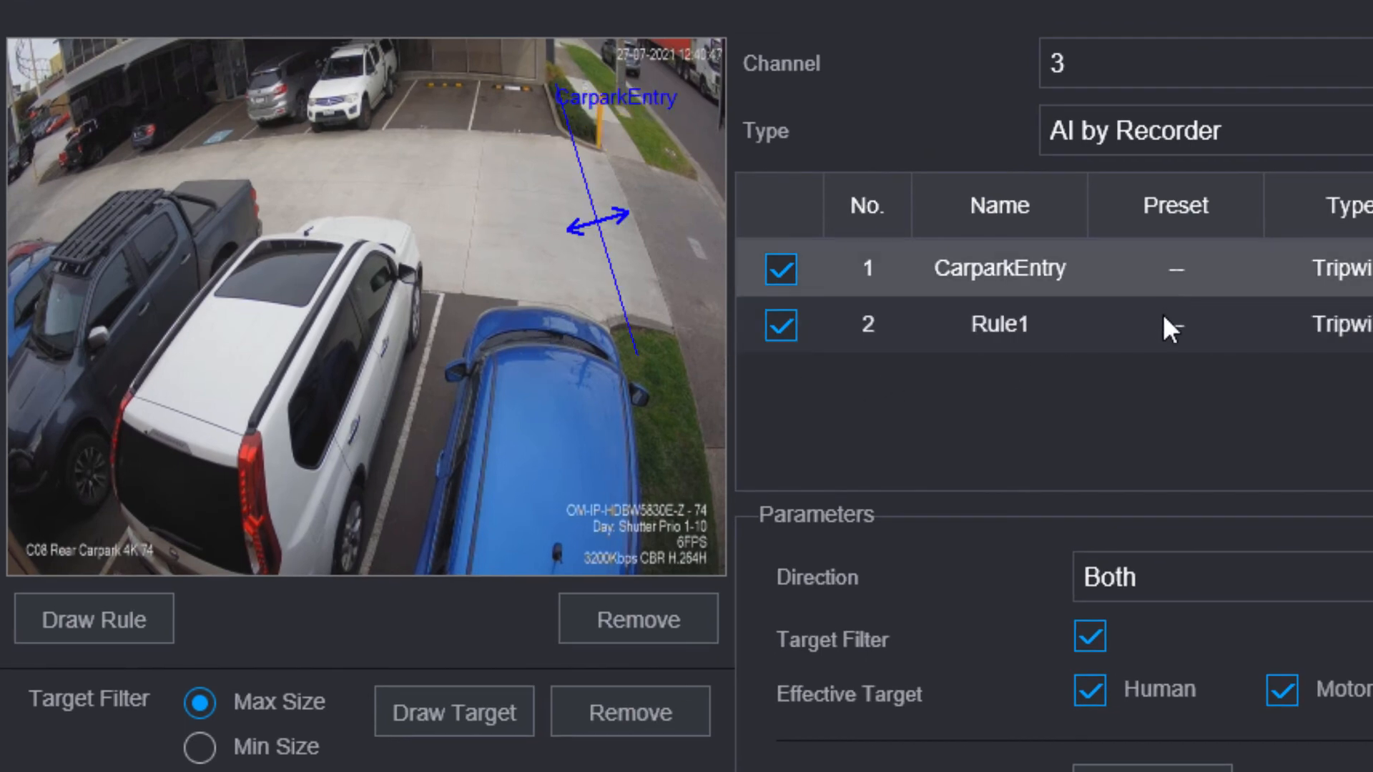
click(1178, 331)
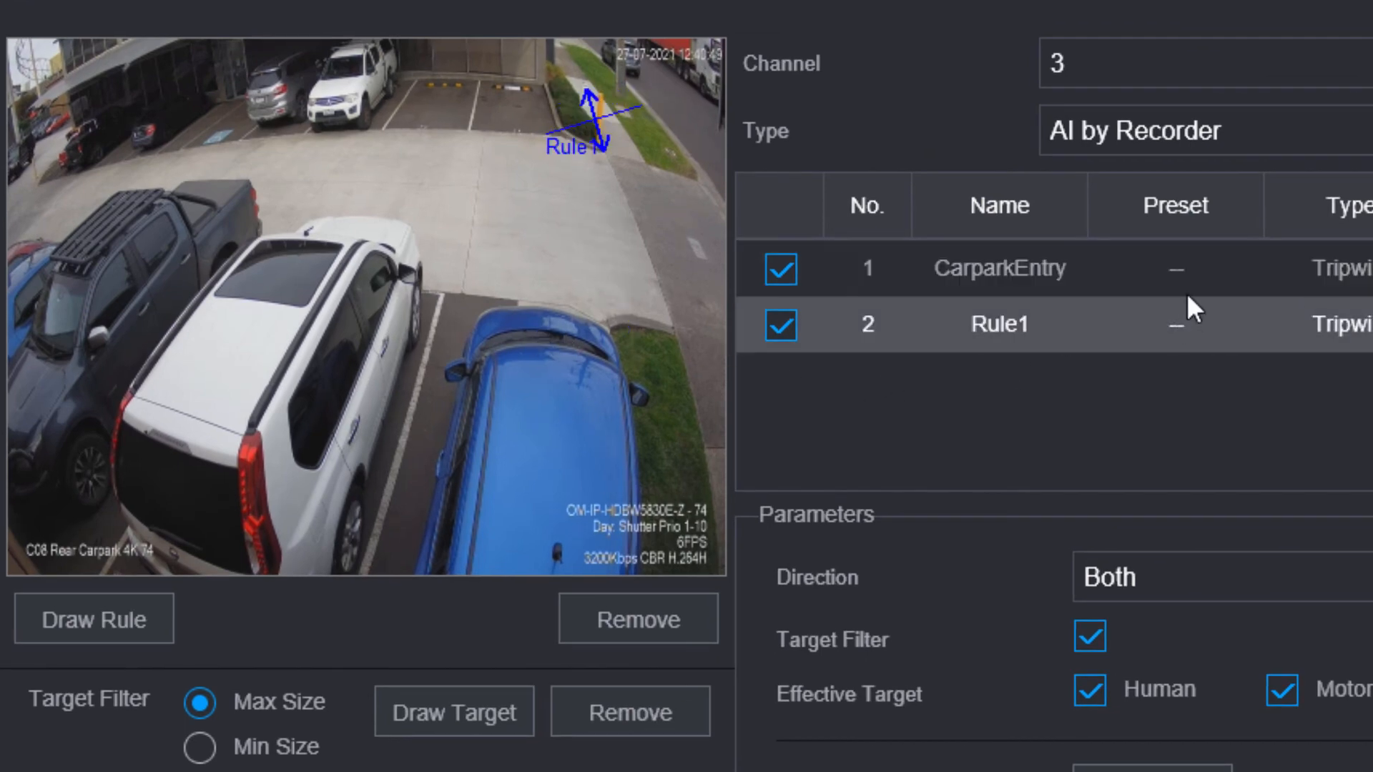
click(1186, 341)
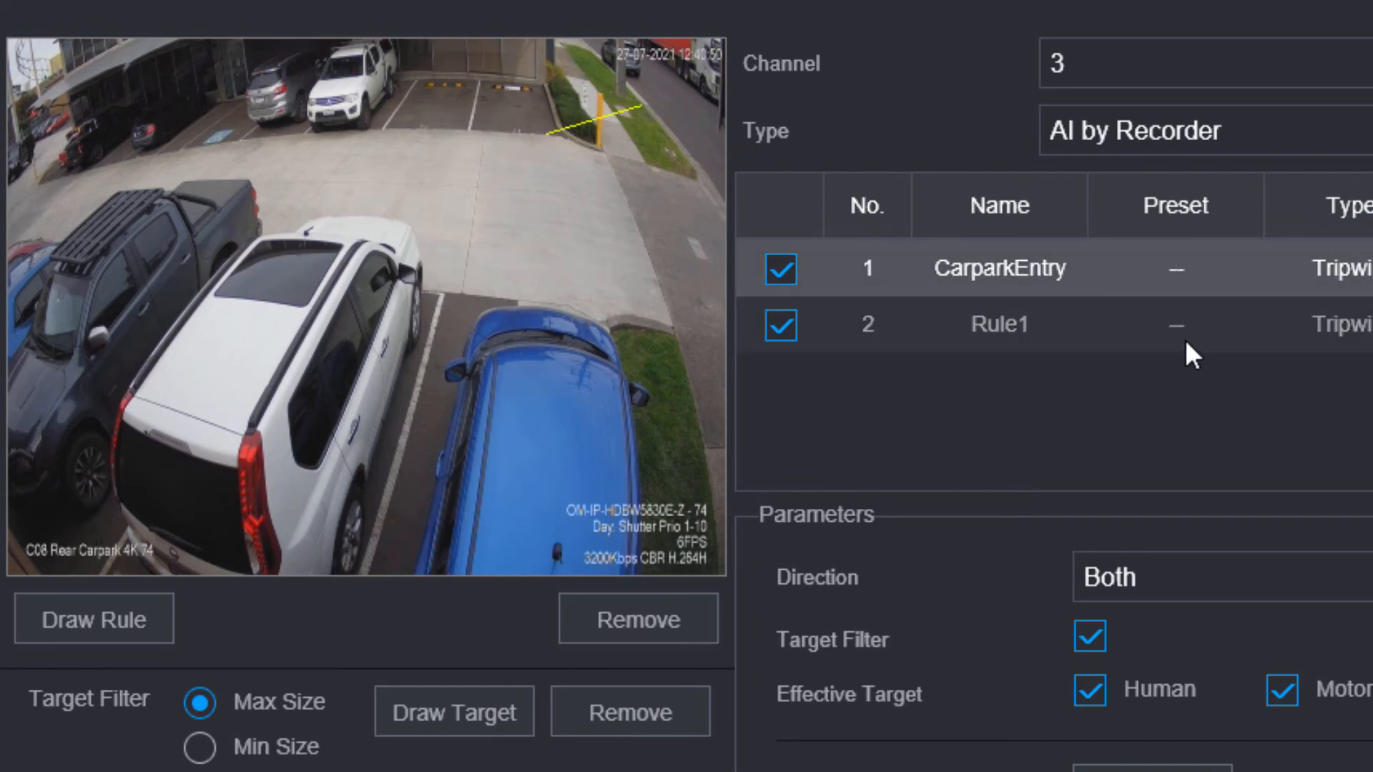
click(1143, 347)
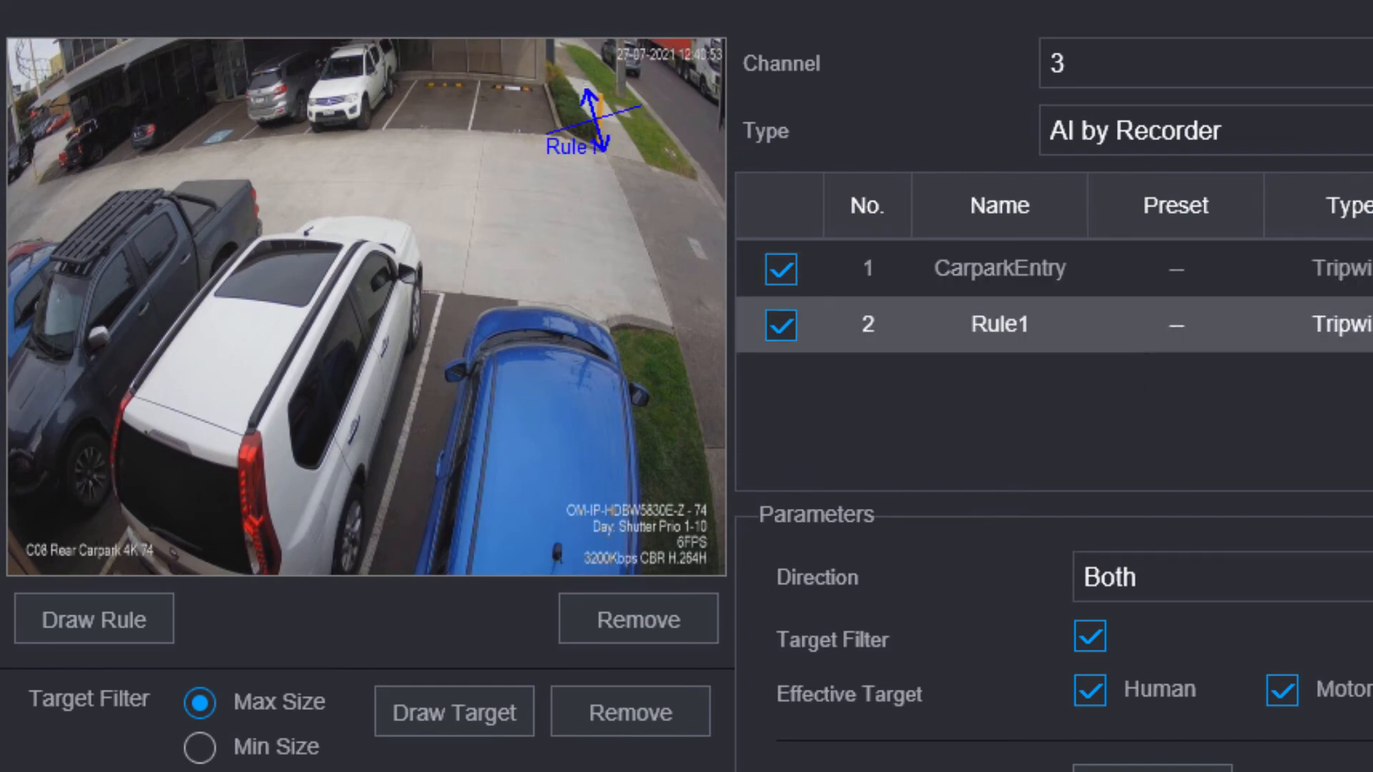
click(1044, 271)
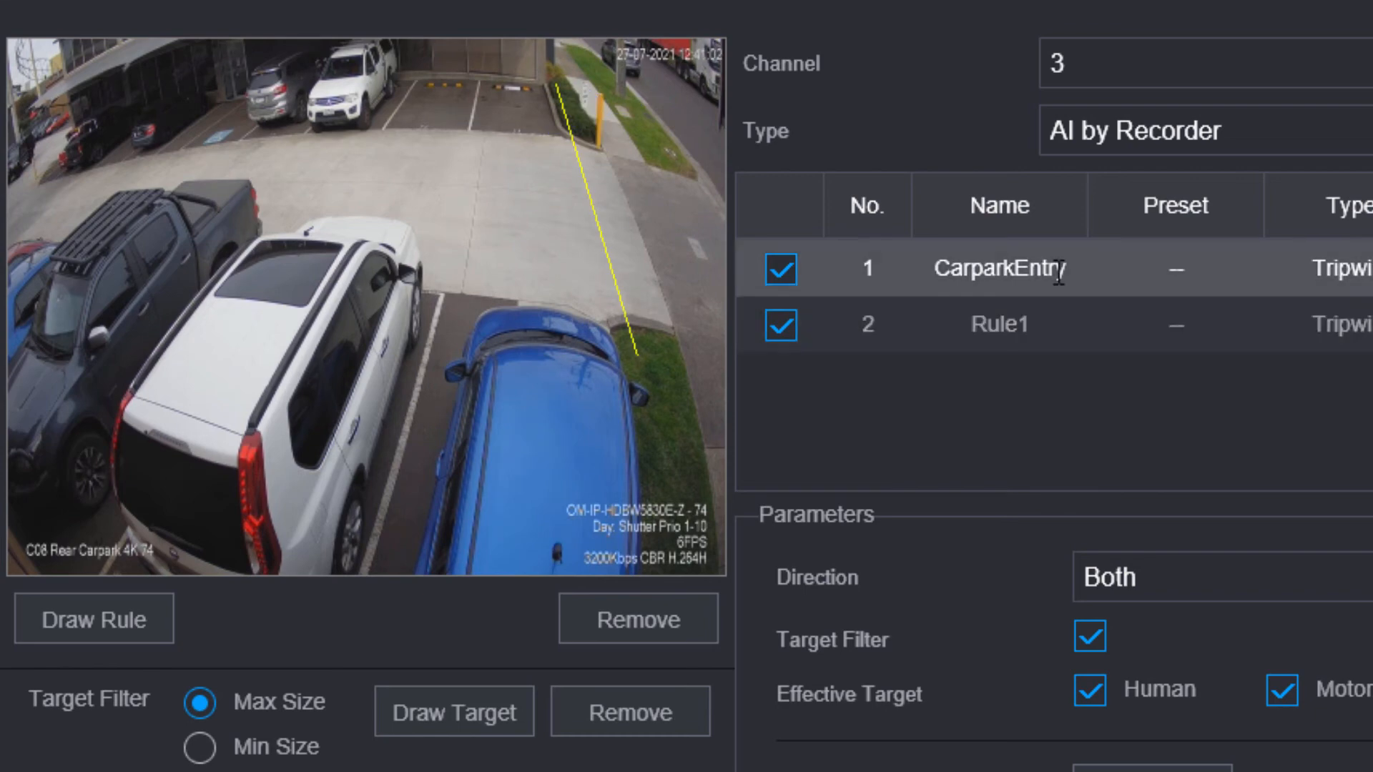
click(1047, 323)
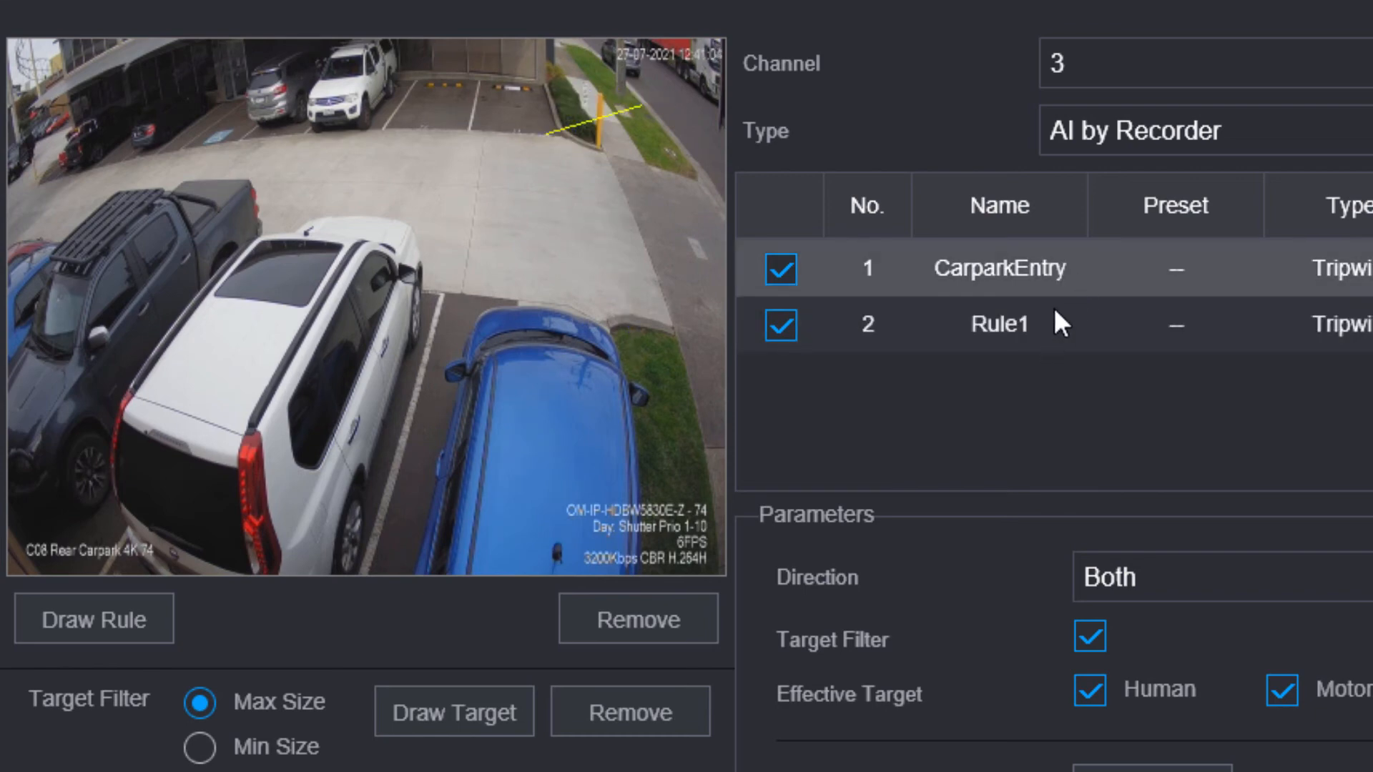
click(1051, 302)
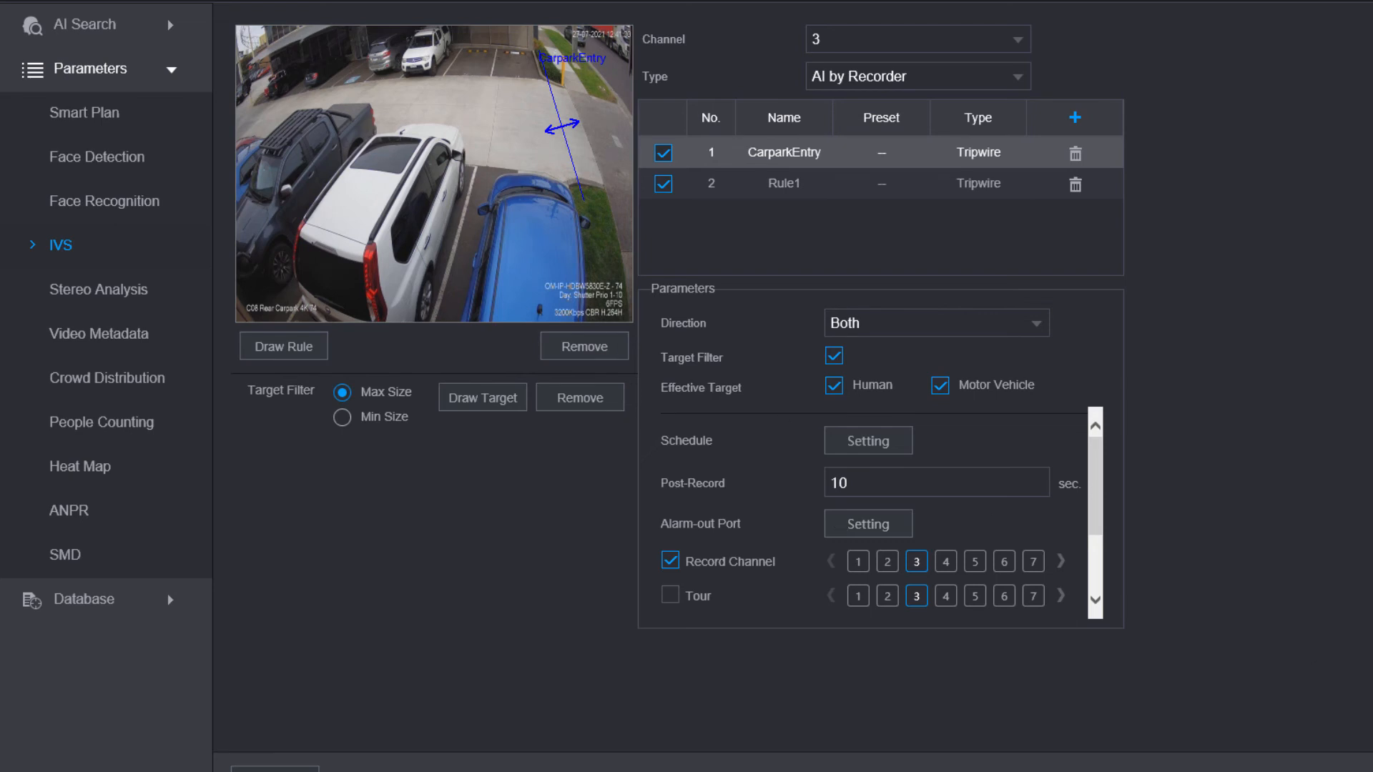
Step: Run an AI Search for IVS events on channel 3 and select the human tripwire event from 12:30:27
click(169, 32)
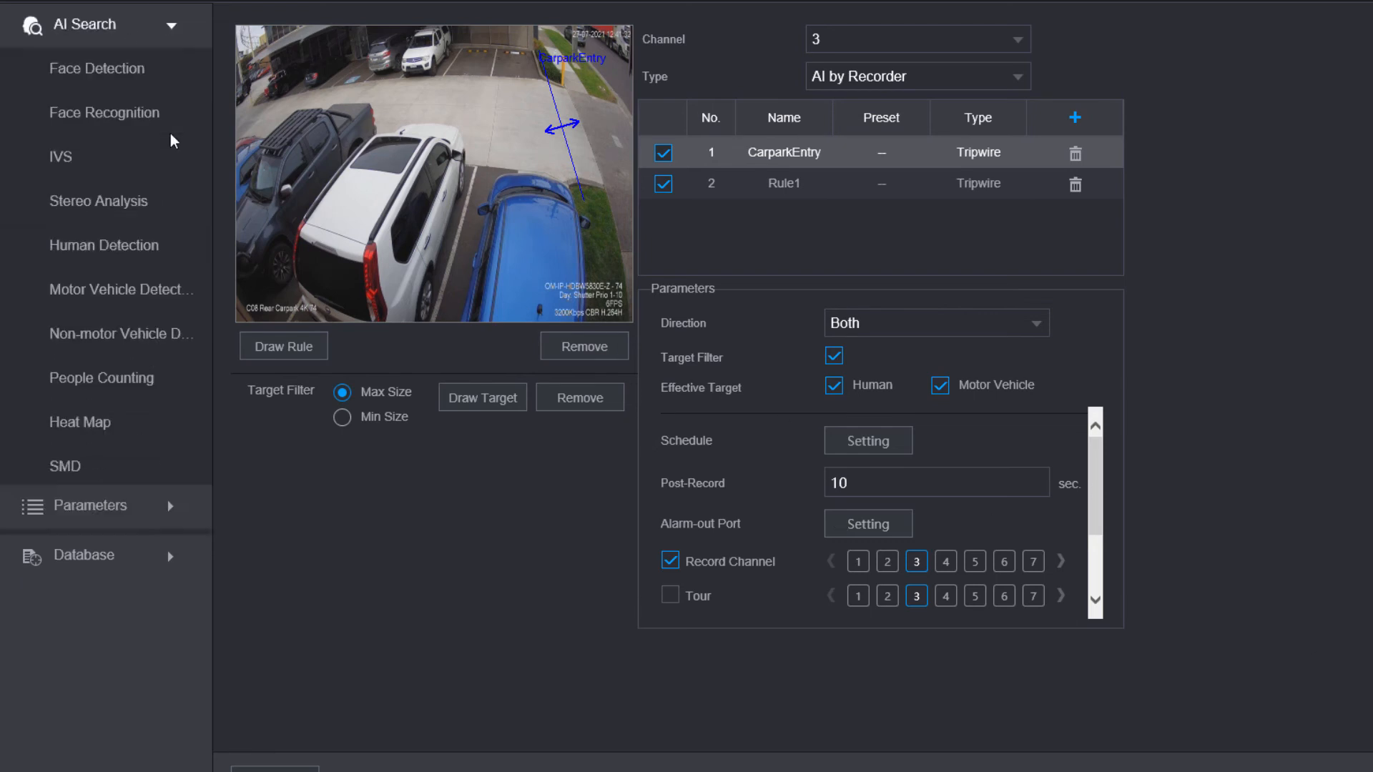
click(60, 158)
click(450, 47)
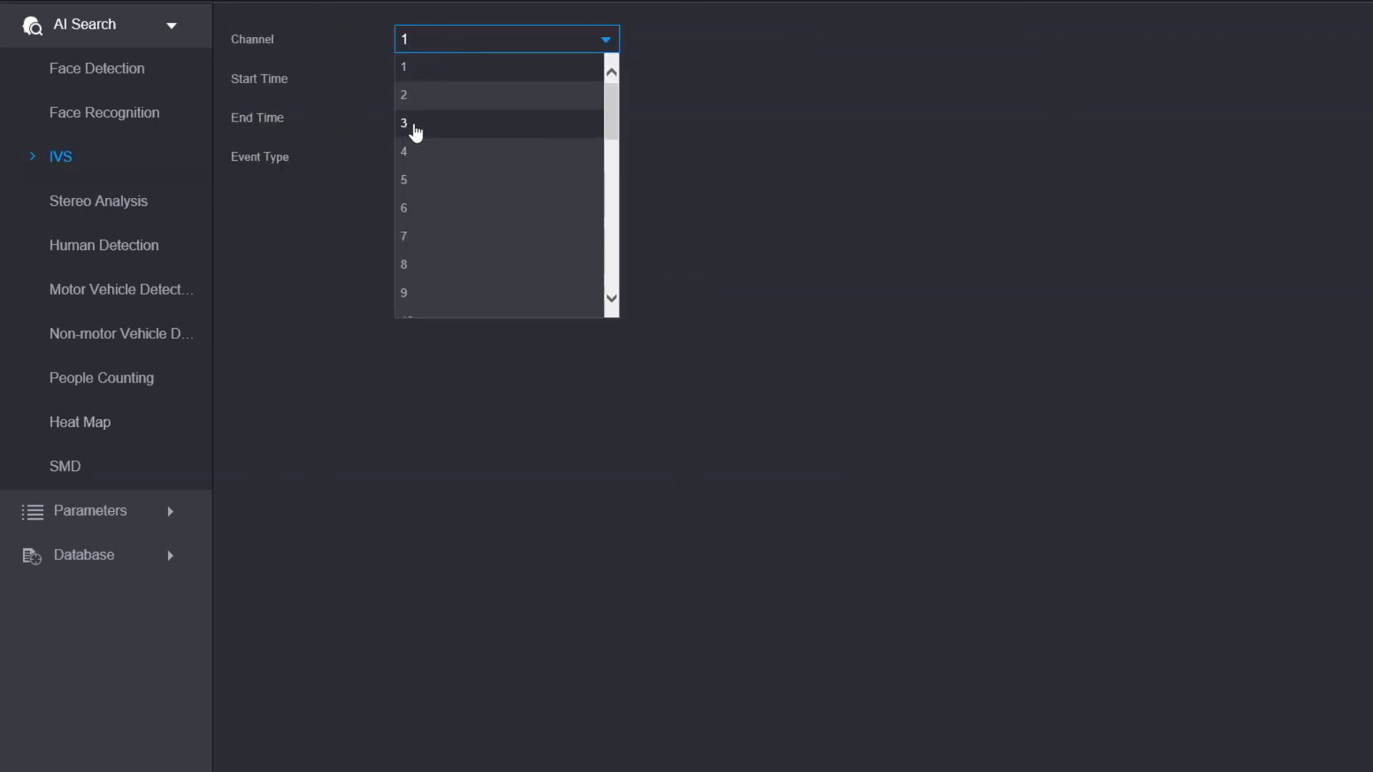
click(416, 132)
click(449, 204)
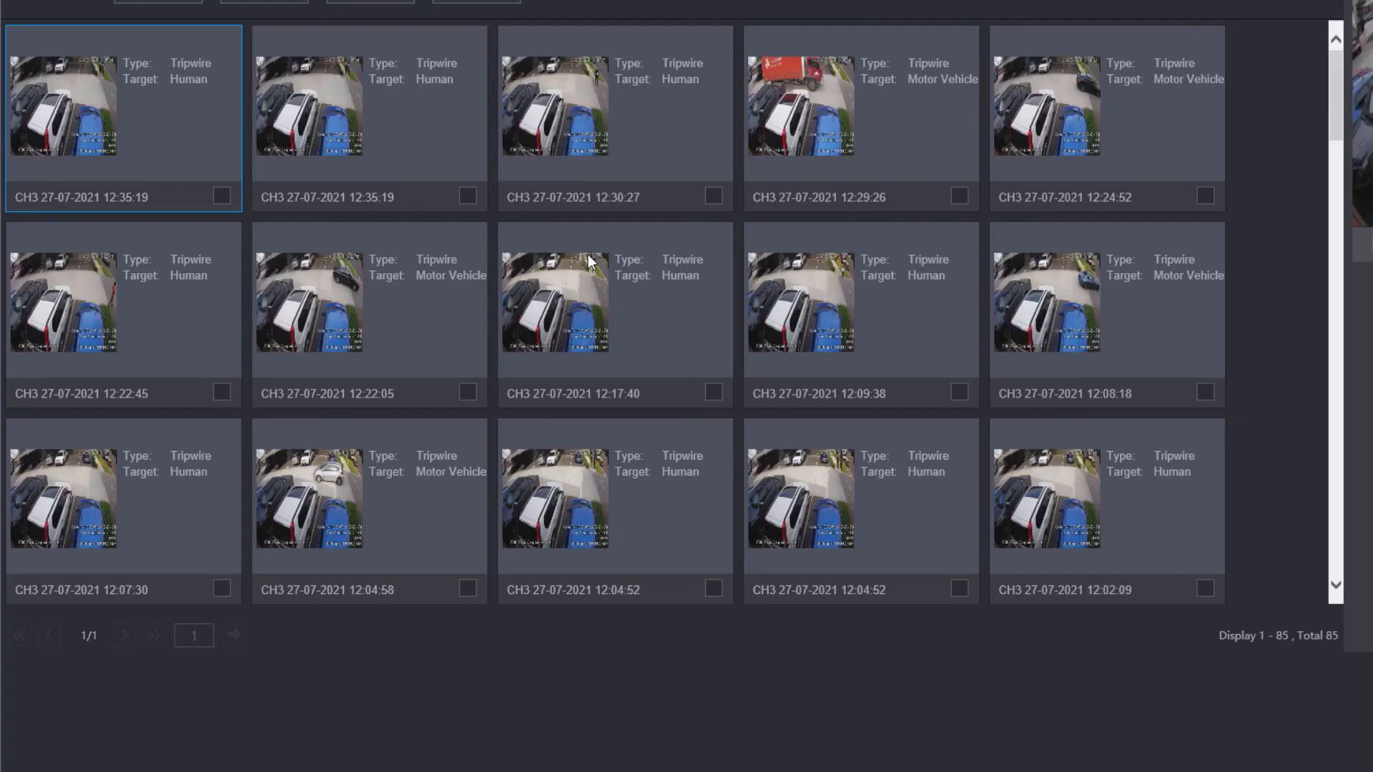
click(581, 128)
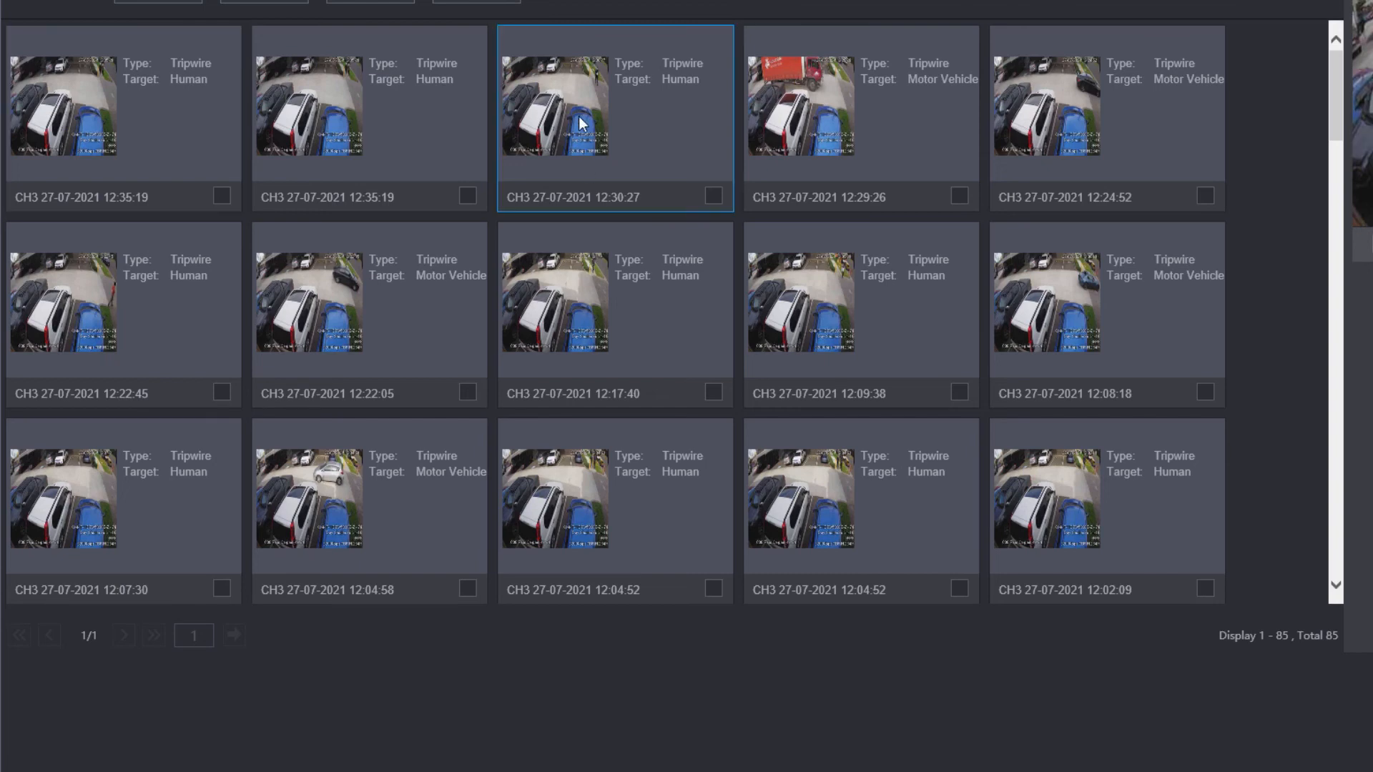